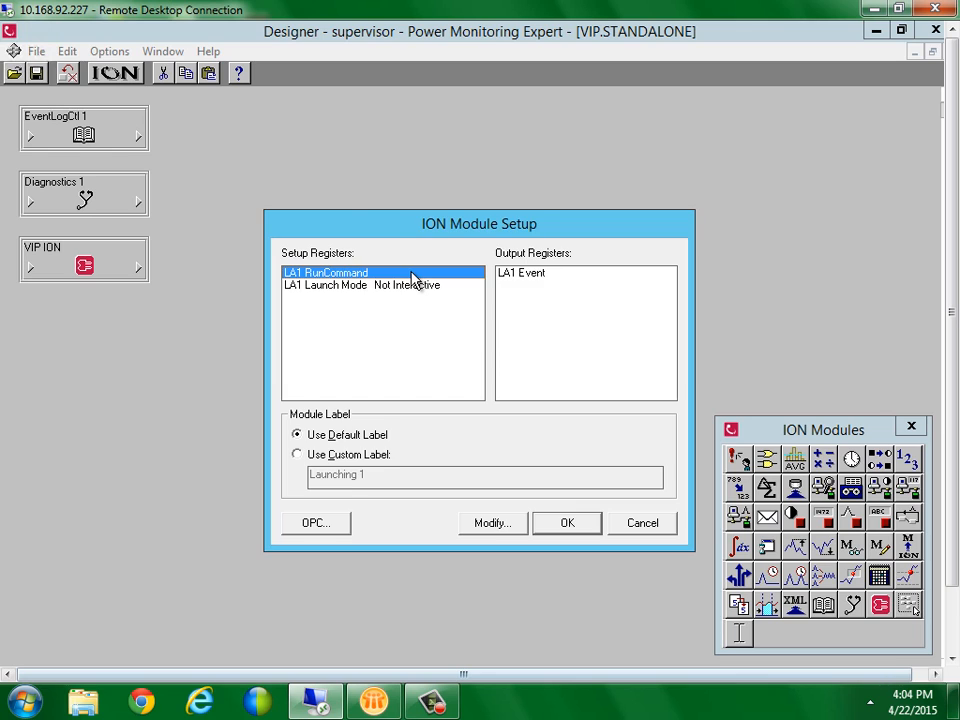
Try out edits to Launching 1's run command string, then cancel without saving them
double_click(411, 273)
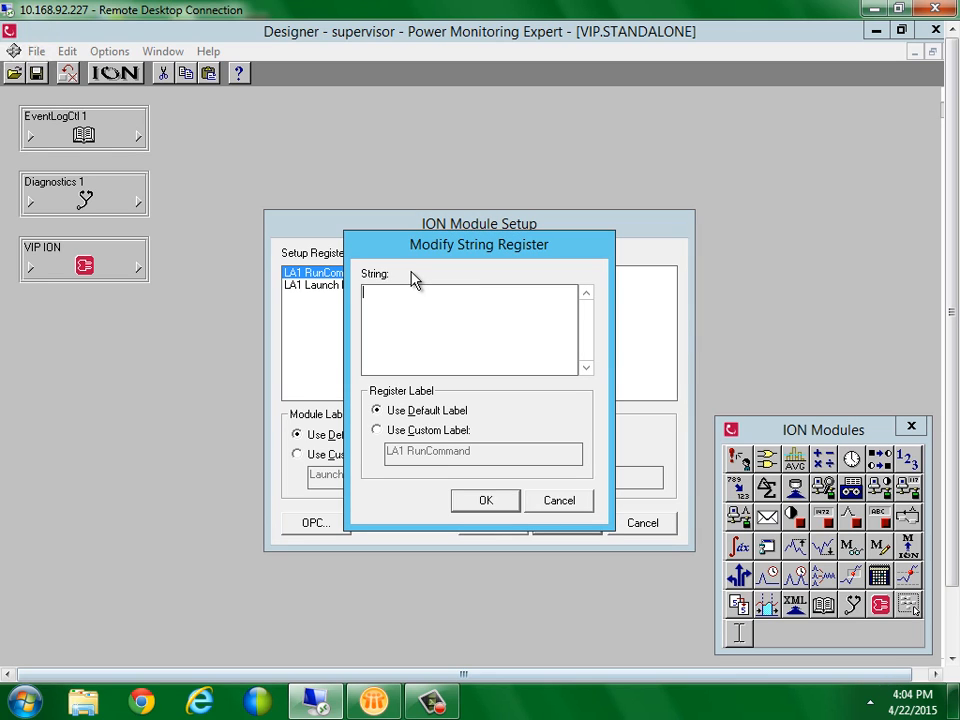
type("blah")
key("BackSpace")
key("BackSpace")
key("BackSpace")
key("BackSpace")
type("mailto")
key("BackSpace")
key("BackSpace")
key("BackSpace")
key("BackSpace")
key("BackSpace")
key("BackSpace")
type("customer")
key("BackSpace")
key("BackSpace")
left_click(560, 504)
Close the module setup and delete Launching 1 from the diagram
left_click(633, 530)
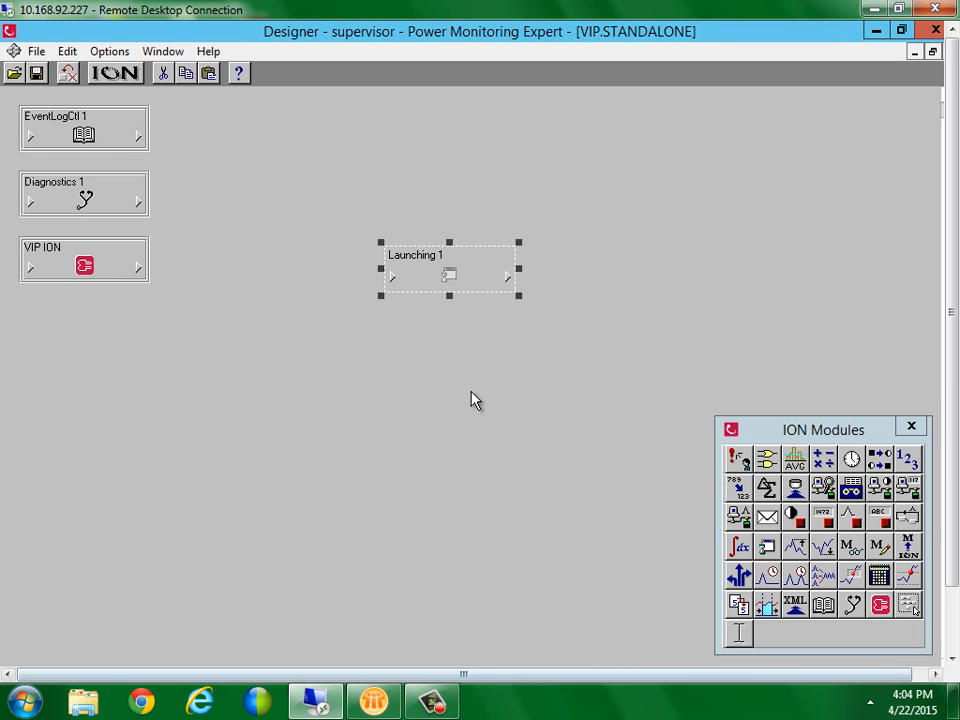
key("Delete")
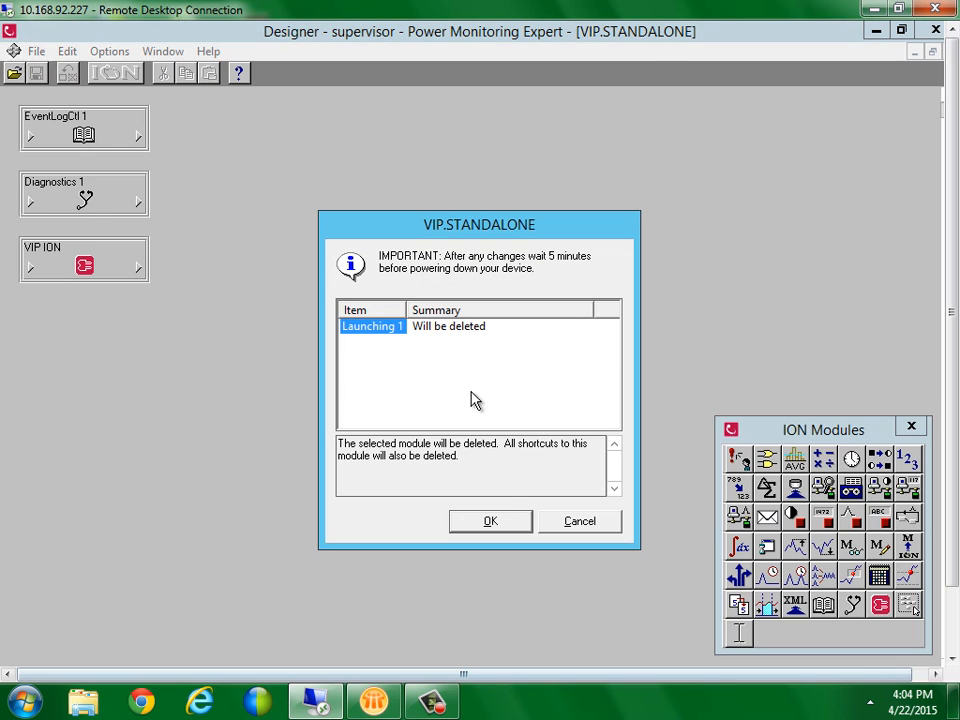
left_click(492, 520)
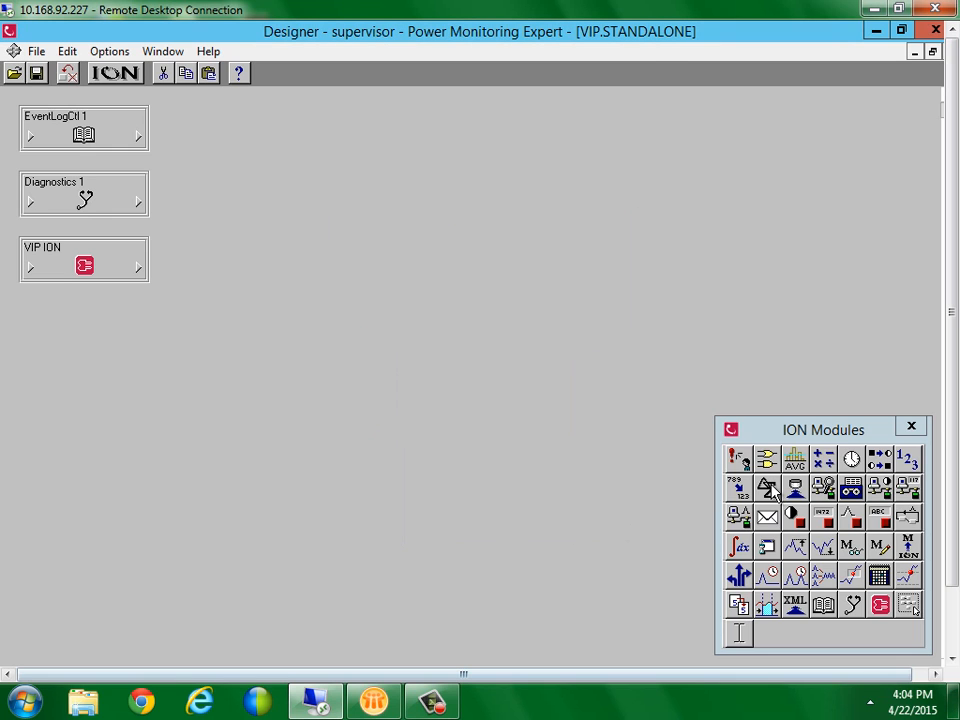
Place an Email module on the canvas, with an External Pulse module to its left
left_click_drag(771, 522, 392, 279)
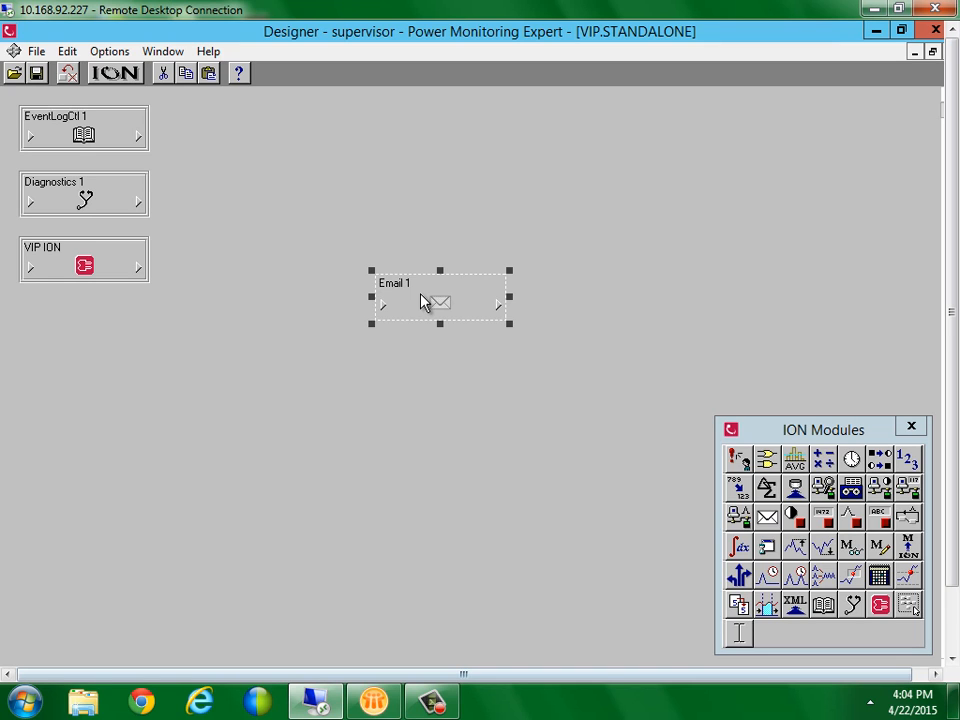
left_click_drag(422, 301, 463, 302)
left_click(463, 431)
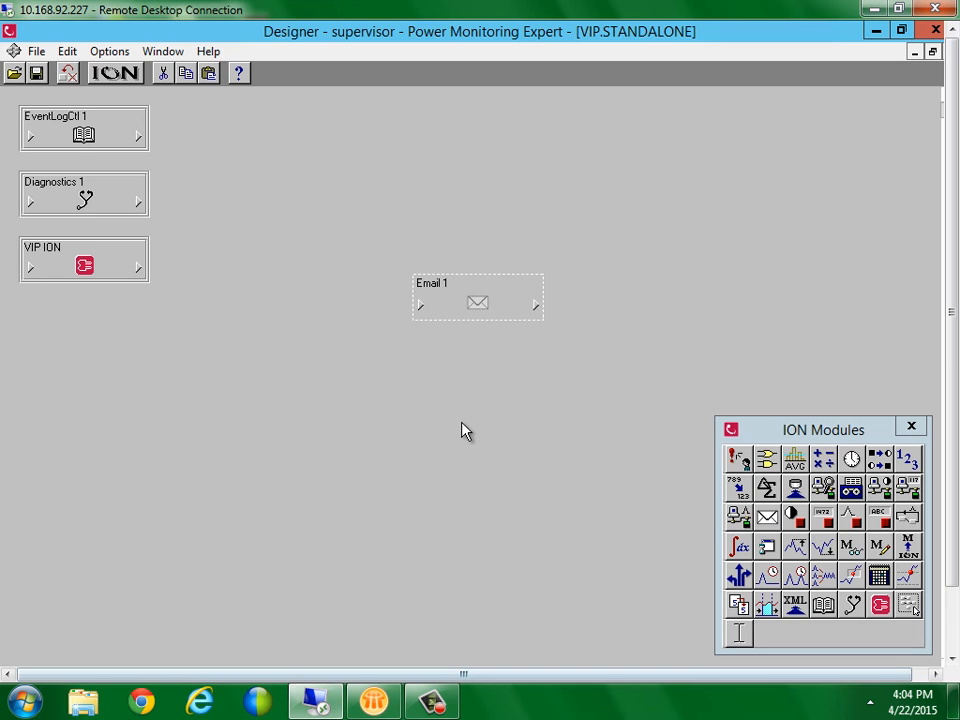
left_click_drag(853, 516, 204, 286)
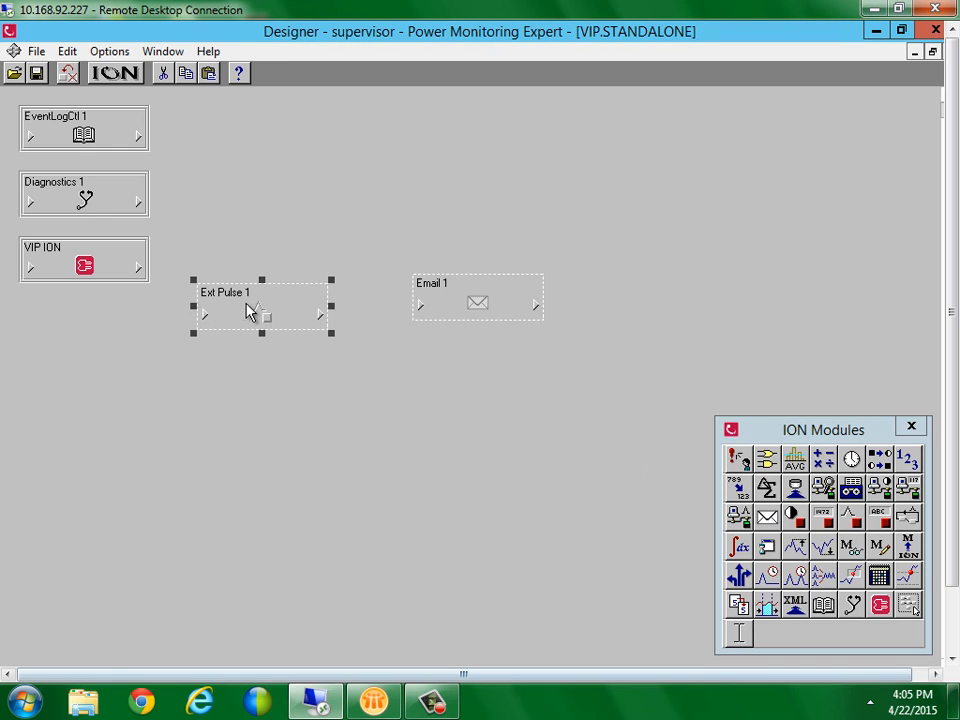
Link Ext Pulse 1's EP1 Trigger output to Email 1's Trigger input
left_click(318, 316)
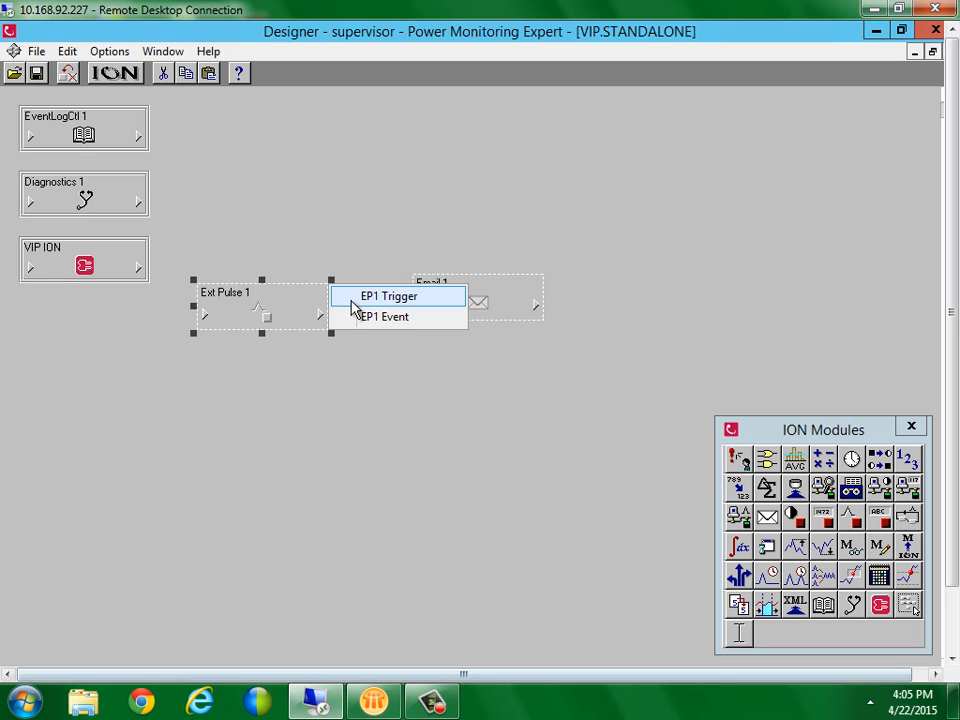
left_click(352, 300)
left_click(422, 311)
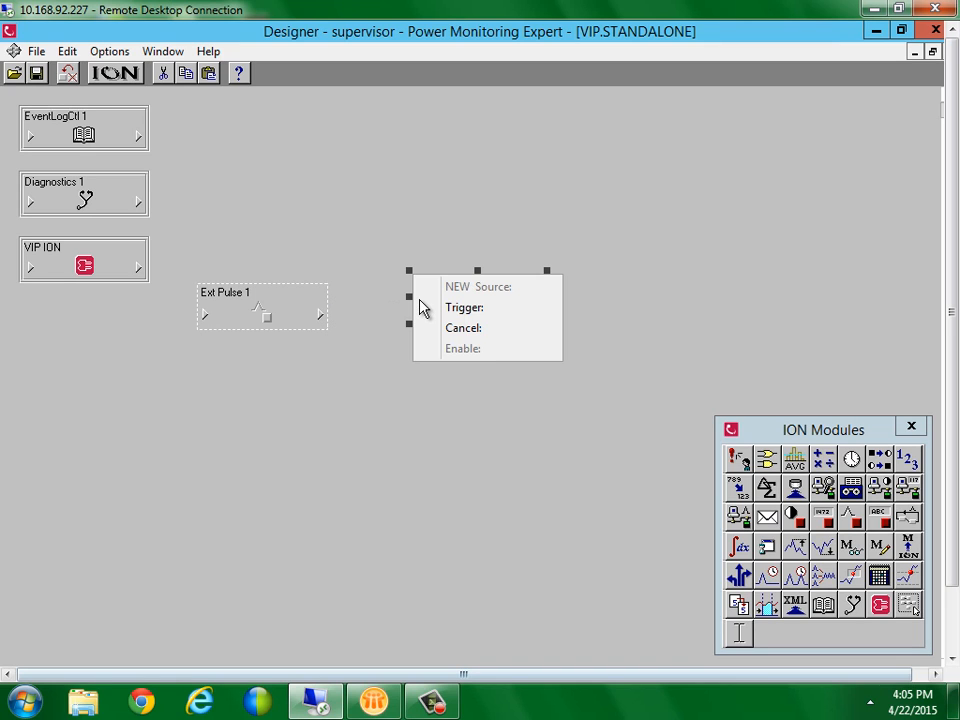
left_click(448, 312)
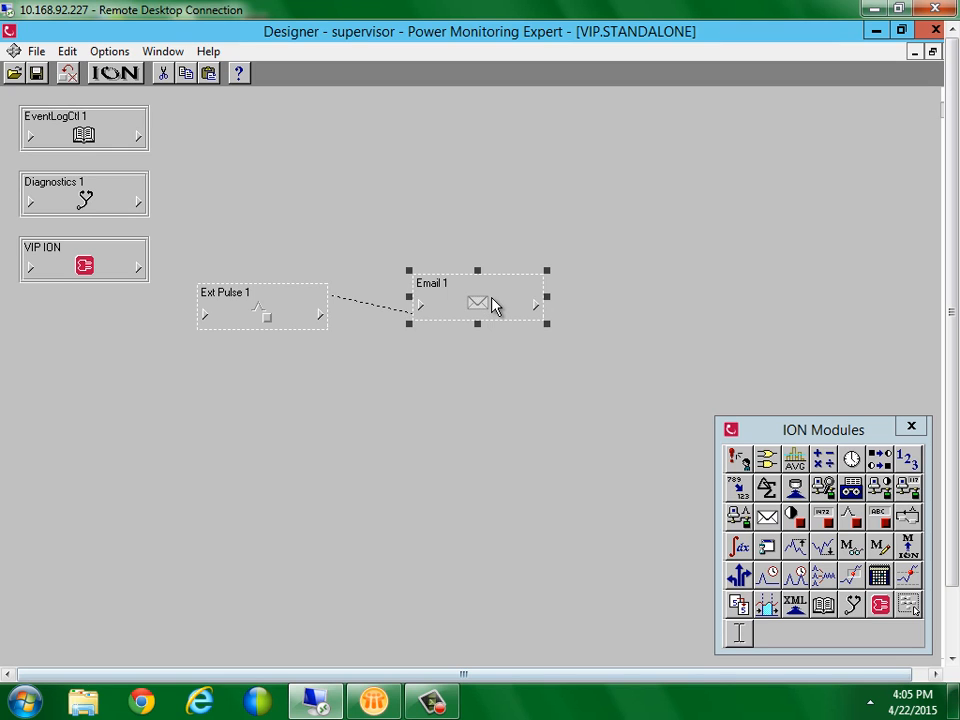
Copy VICNM01.CA.Schneider-Electric.com from Notepad into Email 1's EML1 SMTP Server Host register
double_click(493, 304)
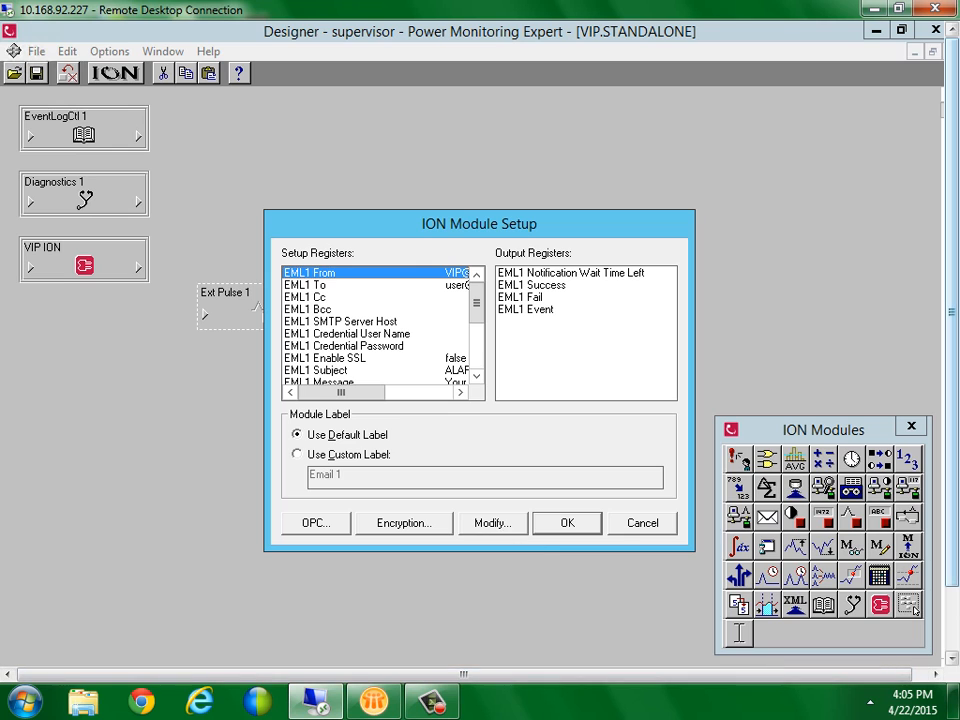
left_click_drag(950, 456, 948, 530)
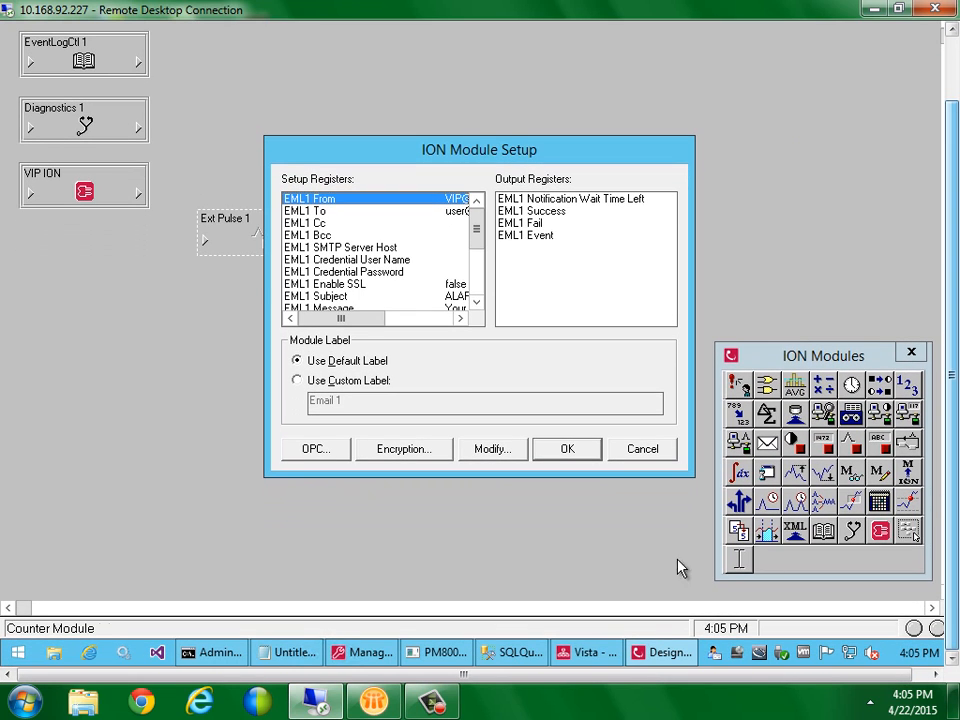
left_click(268, 658)
left_click_drag(328, 210, 62, 212)
key("ctrl+c")
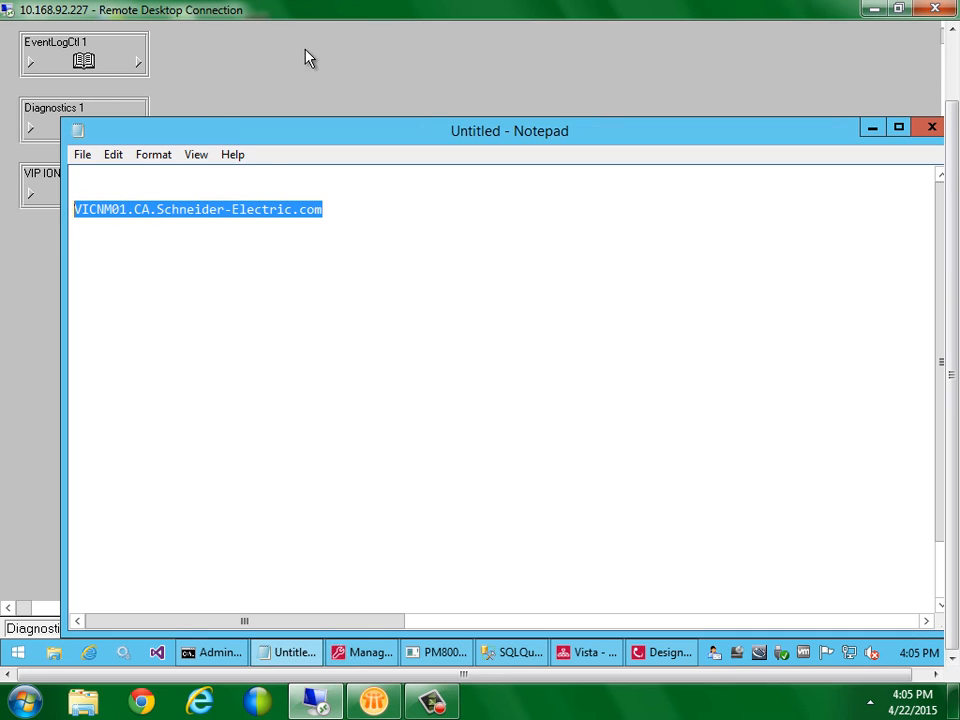
left_click(215, 88)
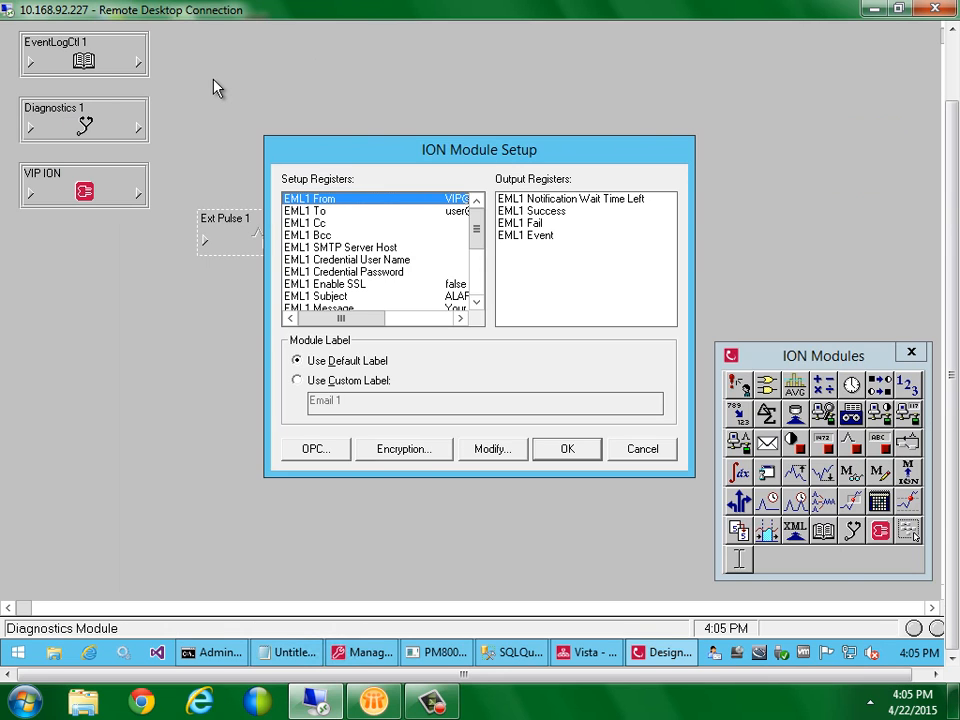
double_click(326, 248)
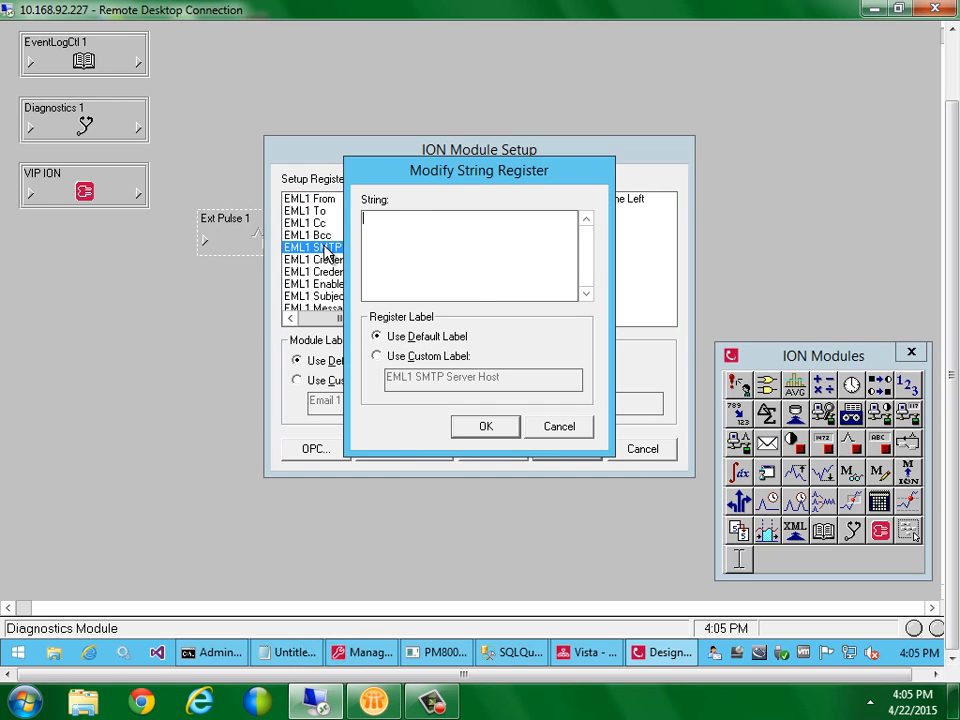
key("ctrl+v")
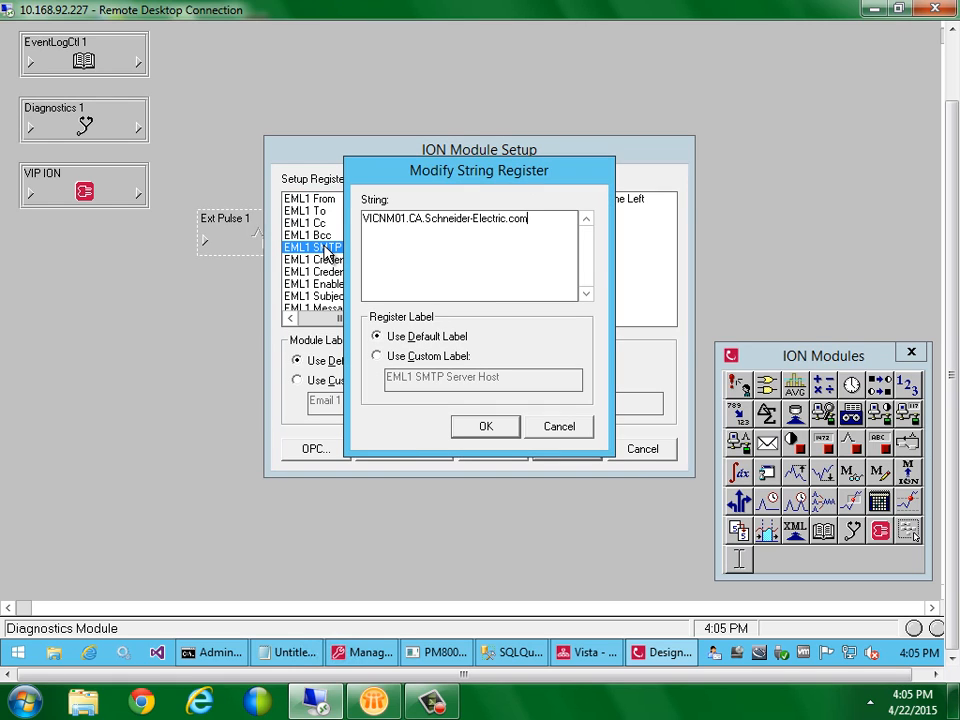
left_click(488, 425)
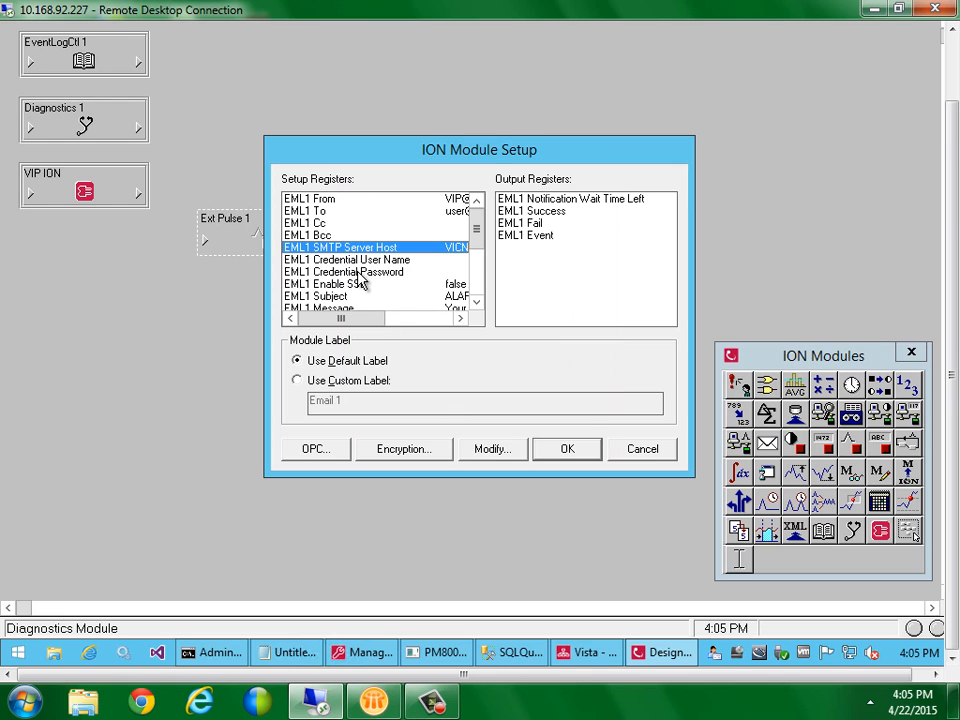
Leave the From address unchanged and enter the recipient's e-mail address in EML1 To
double_click(366, 200)
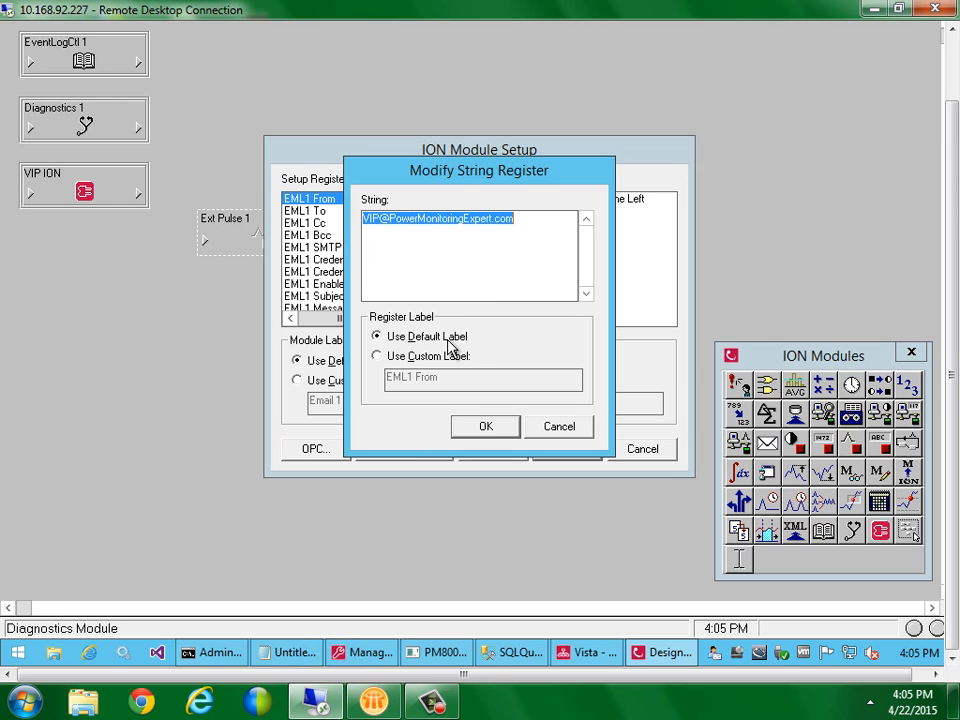
left_click(540, 432)
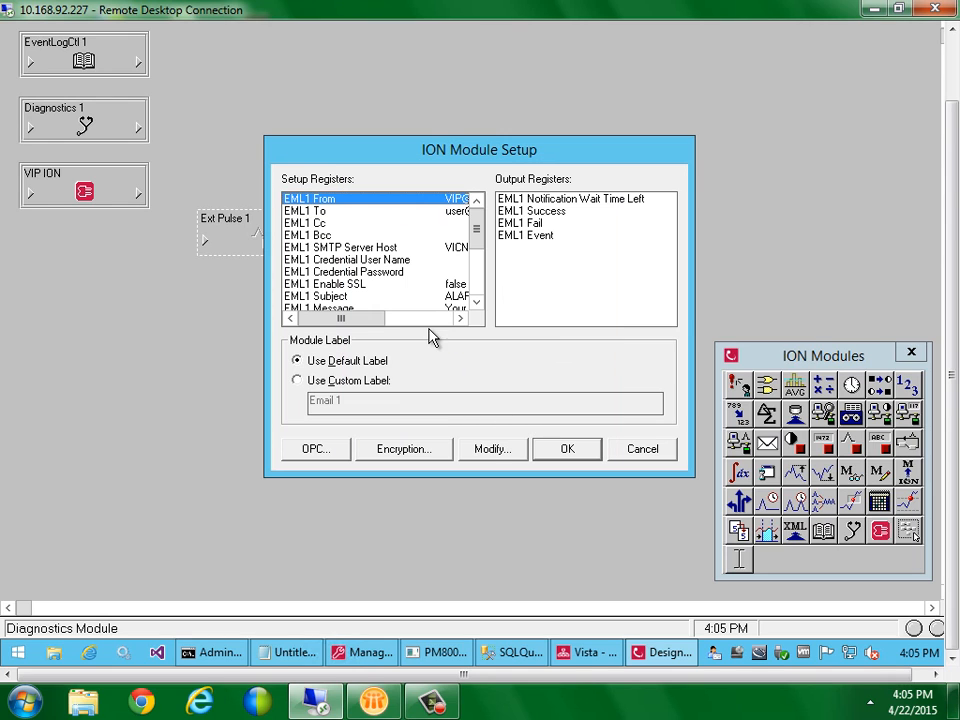
double_click(410, 212)
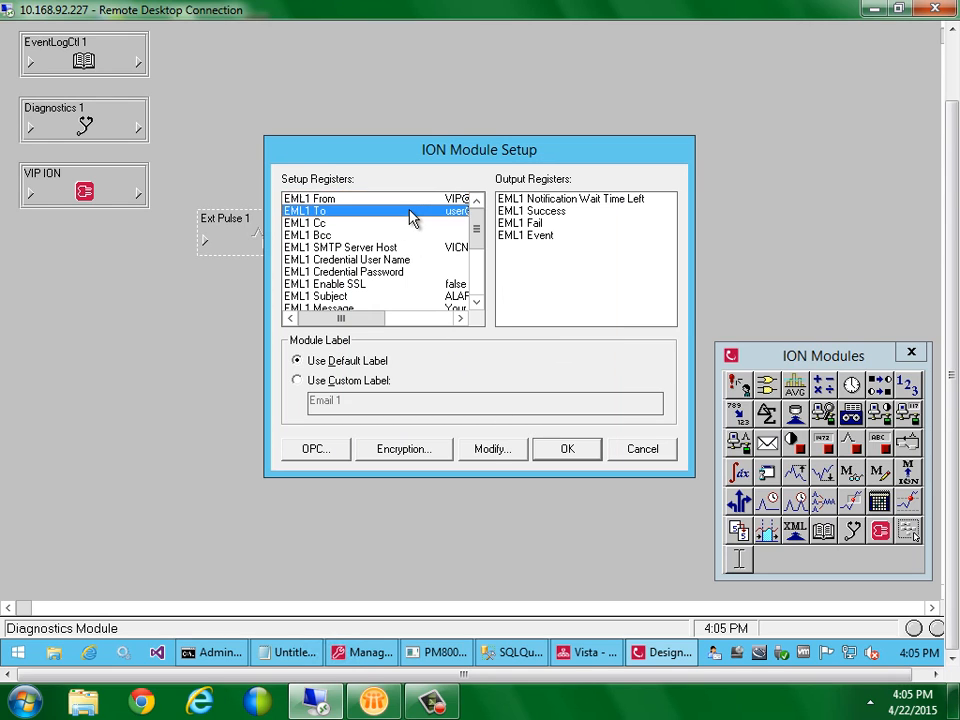
type("to")
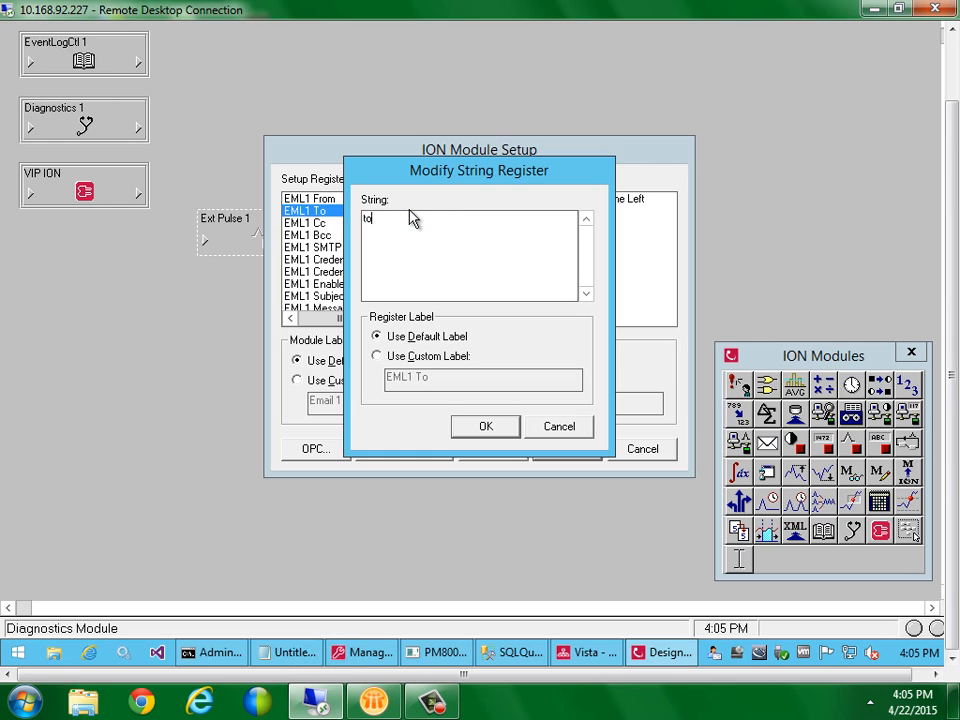
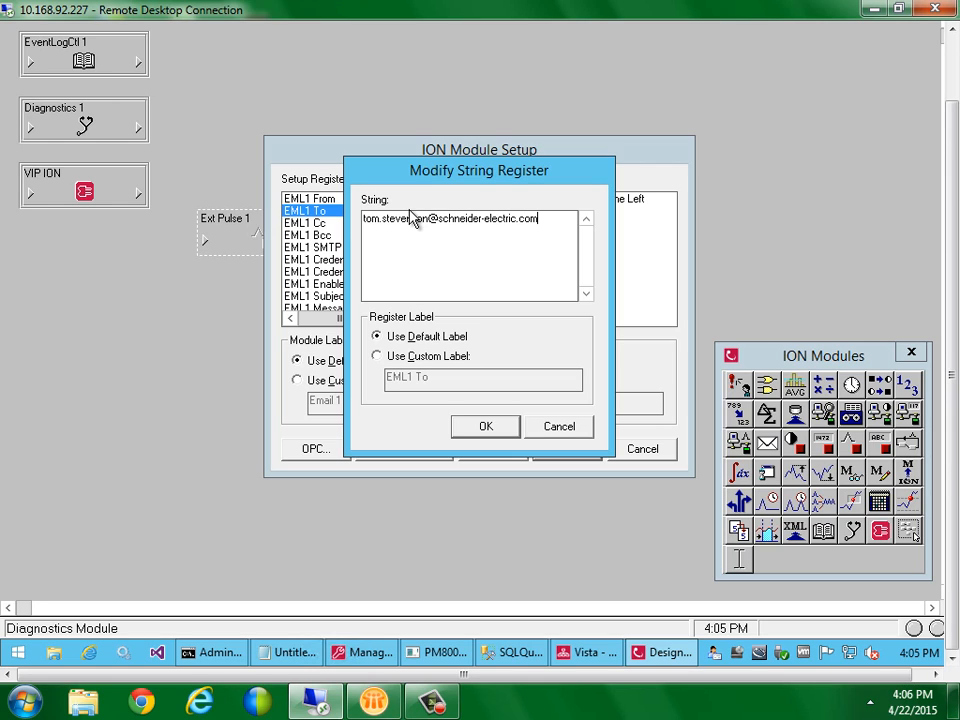
type(",sdfsdf")
key("BackSpace")
key("BackSpace")
key("BackSpace")
key("BackSpace")
key("BackSpace")
key("BackSpace")
left_click(479, 432)
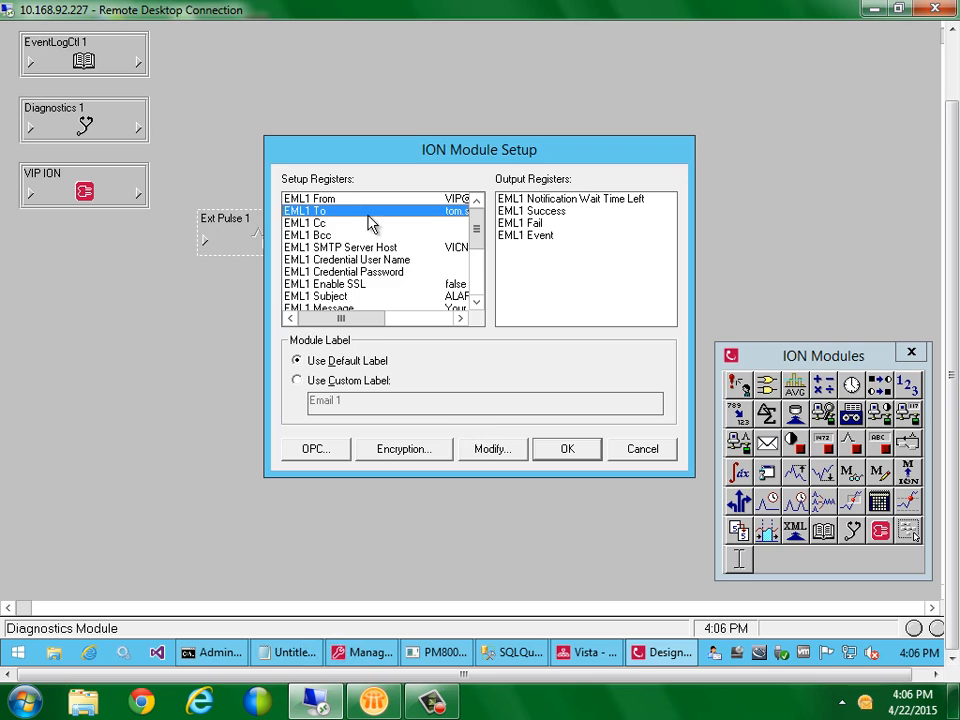
Review the Cc, Bcc and To registers, then accept Email 1's settings
left_click(335, 223)
left_click(340, 236)
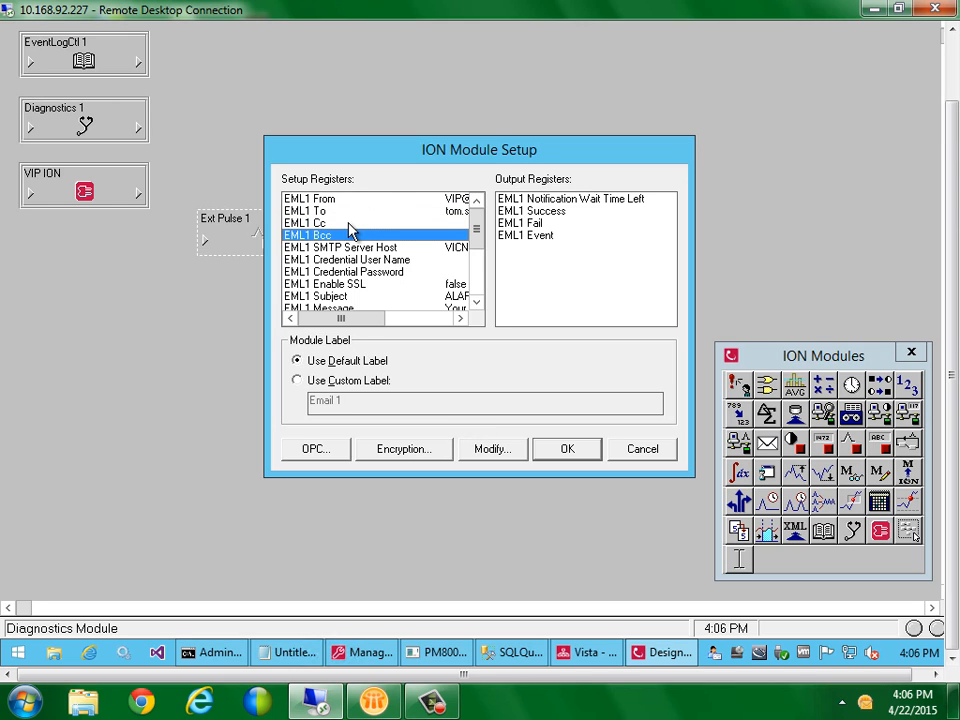
left_click(350, 227)
left_click(343, 235)
left_click(343, 212)
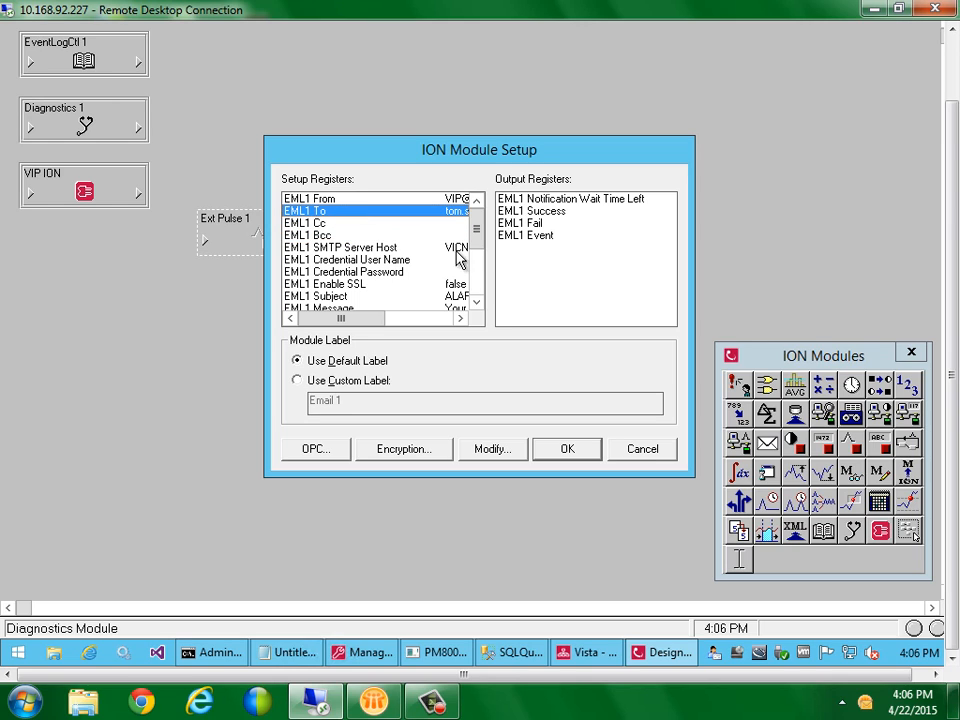
left_click(547, 453)
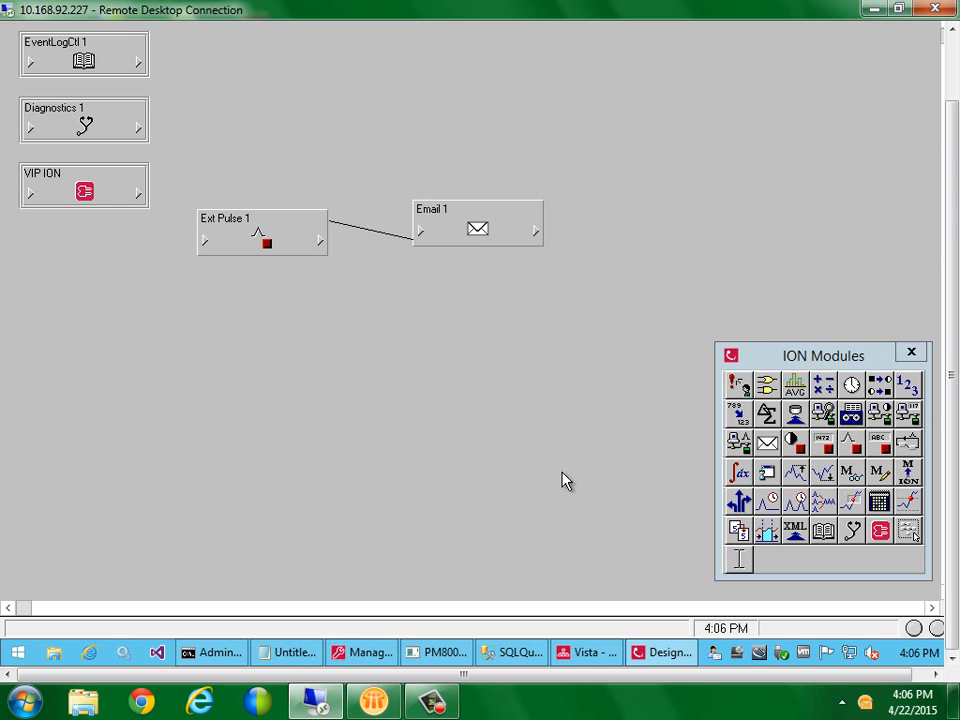
Operate the control object on the Vista diagram and confirm it with Yes
left_click(583, 655)
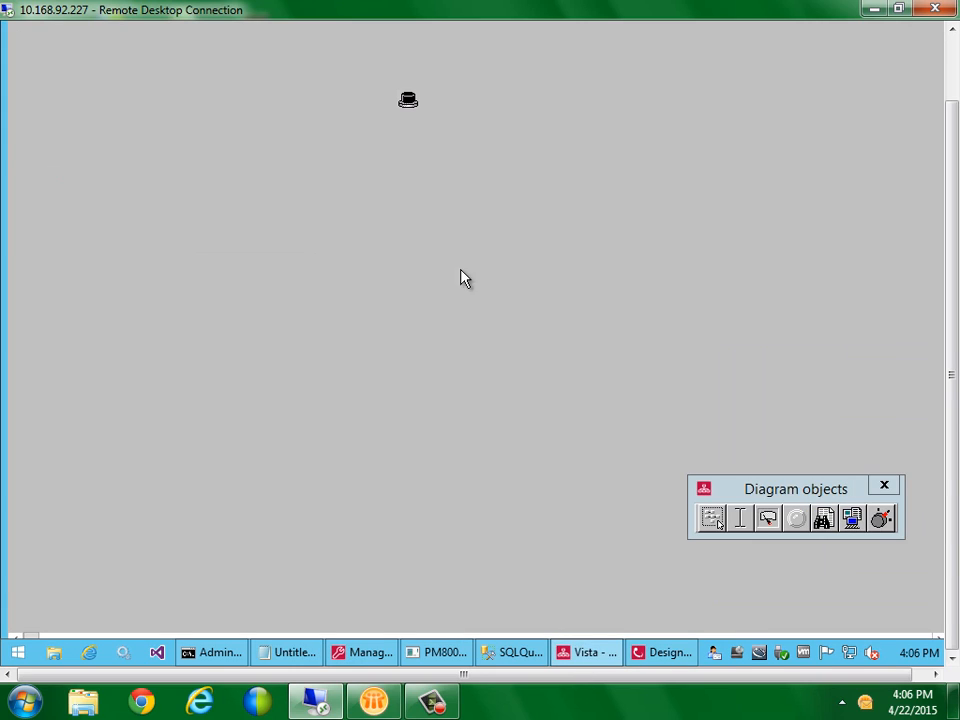
left_click(409, 102)
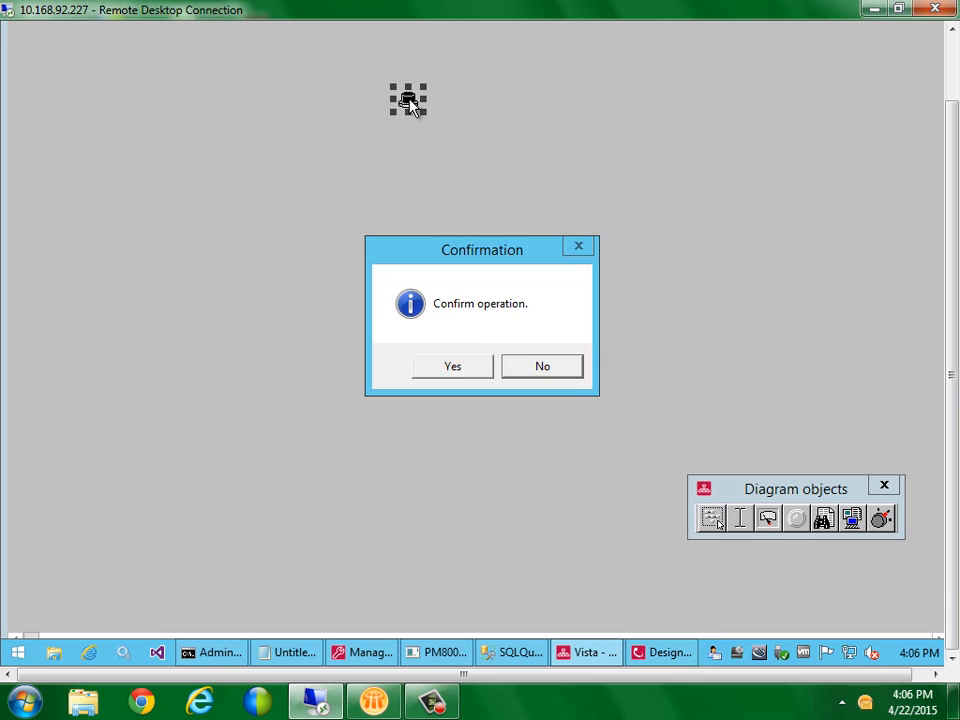
left_click(454, 367)
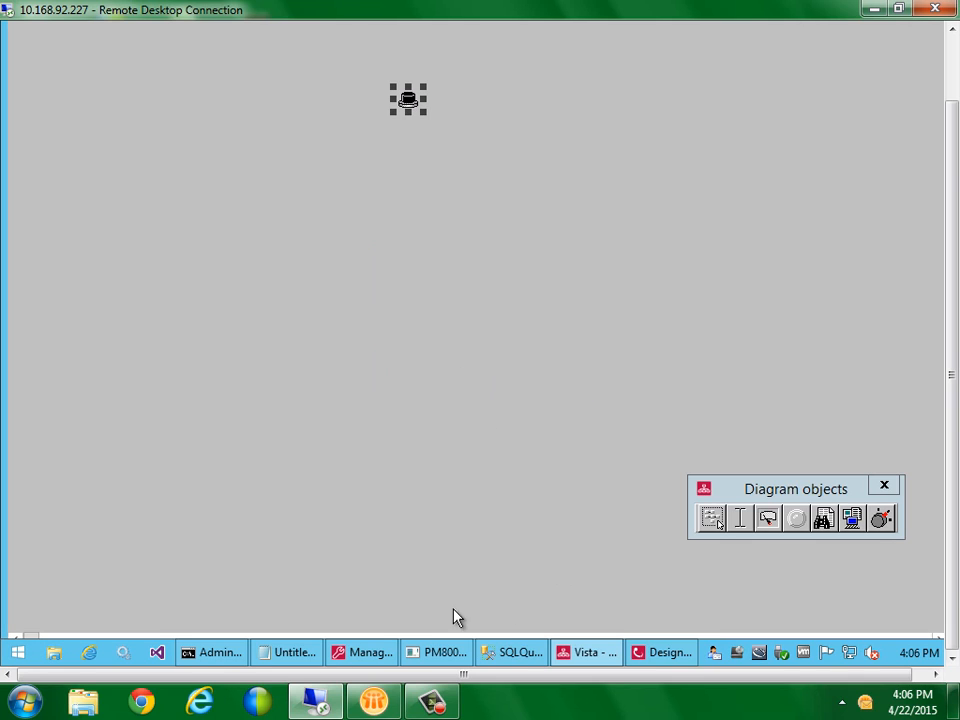
Refresh the Lotus Notes inbox and open the newly arrived ALARM ! message
left_click(374, 705)
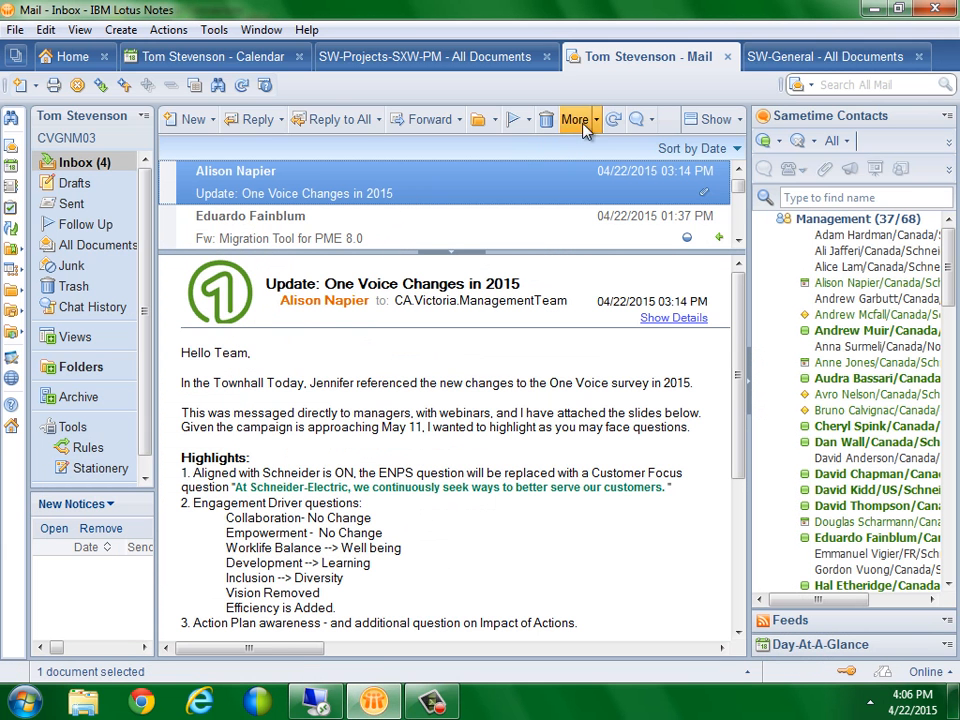
left_click(614, 121)
left_click(739, 171)
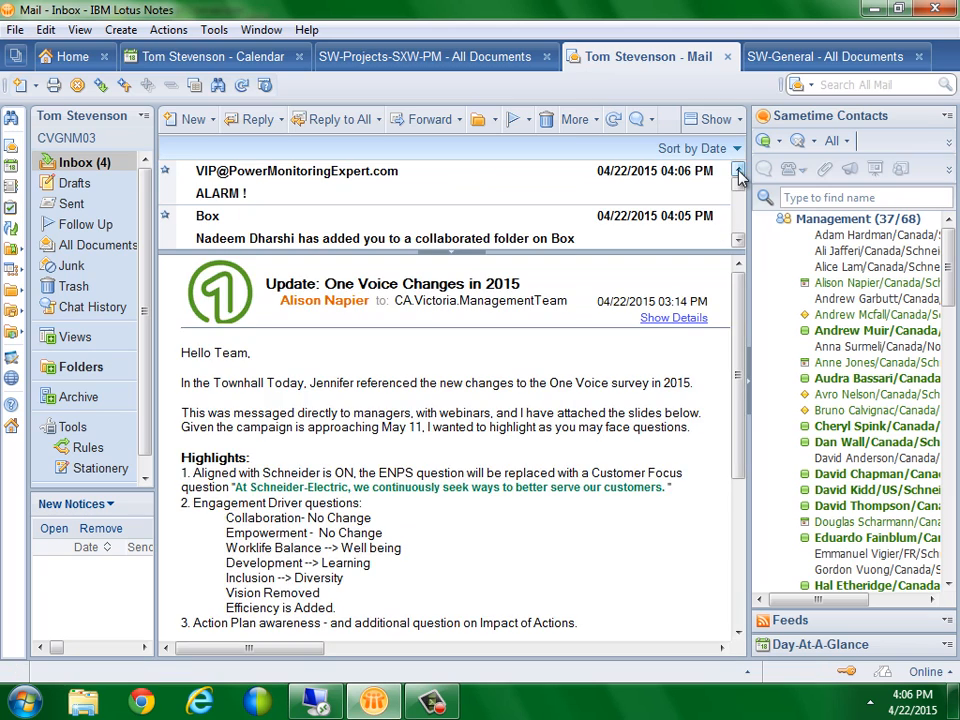
double_click(414, 190)
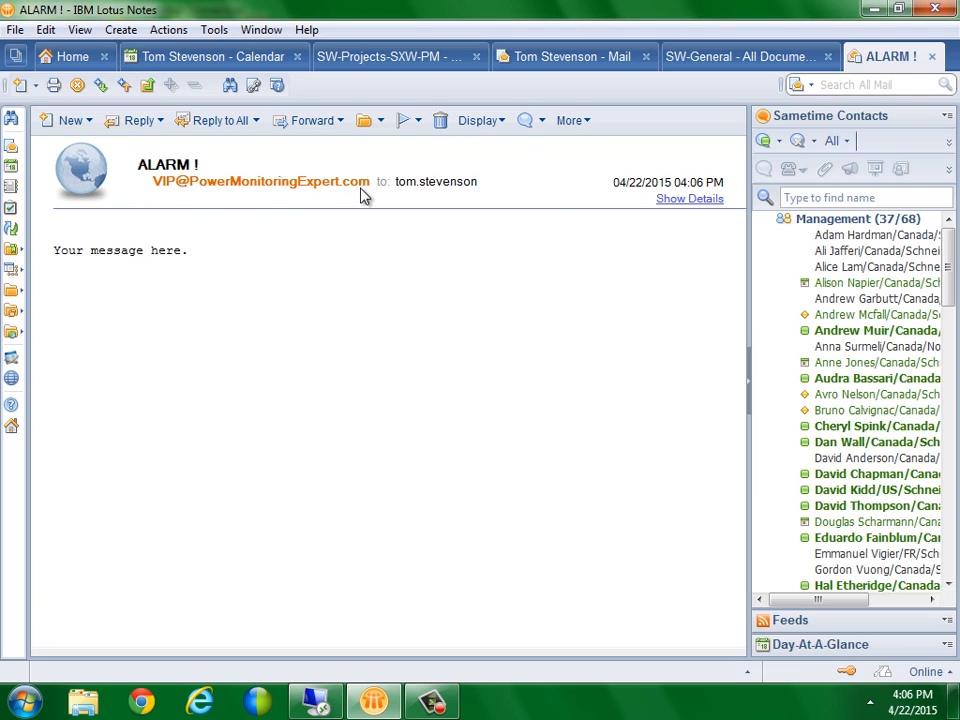
mouse_move(392, 196)
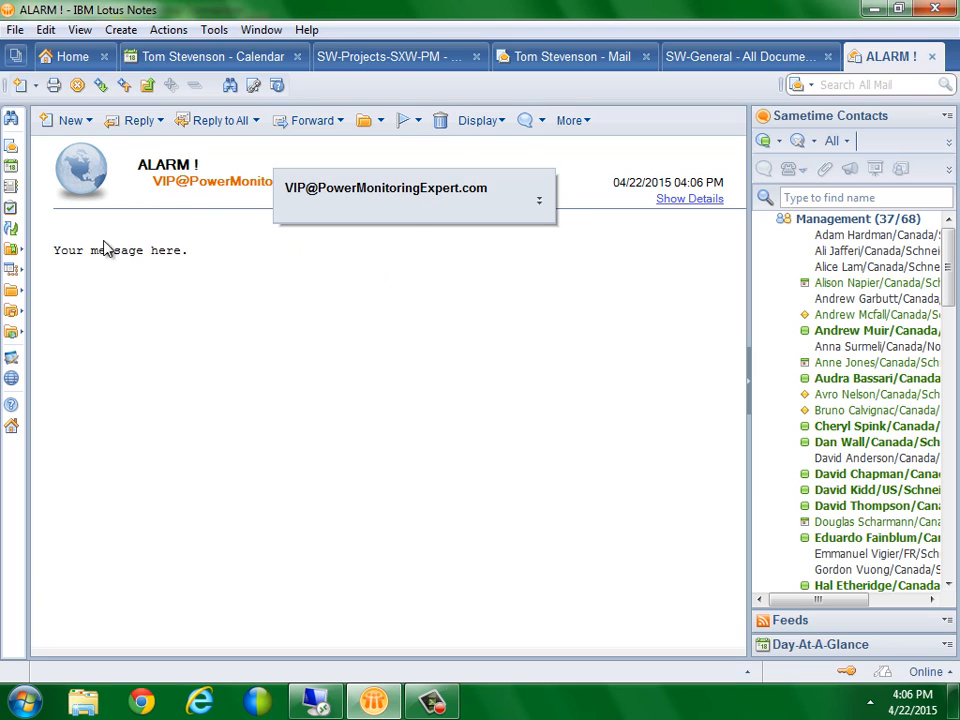
mouse_move(154, 182)
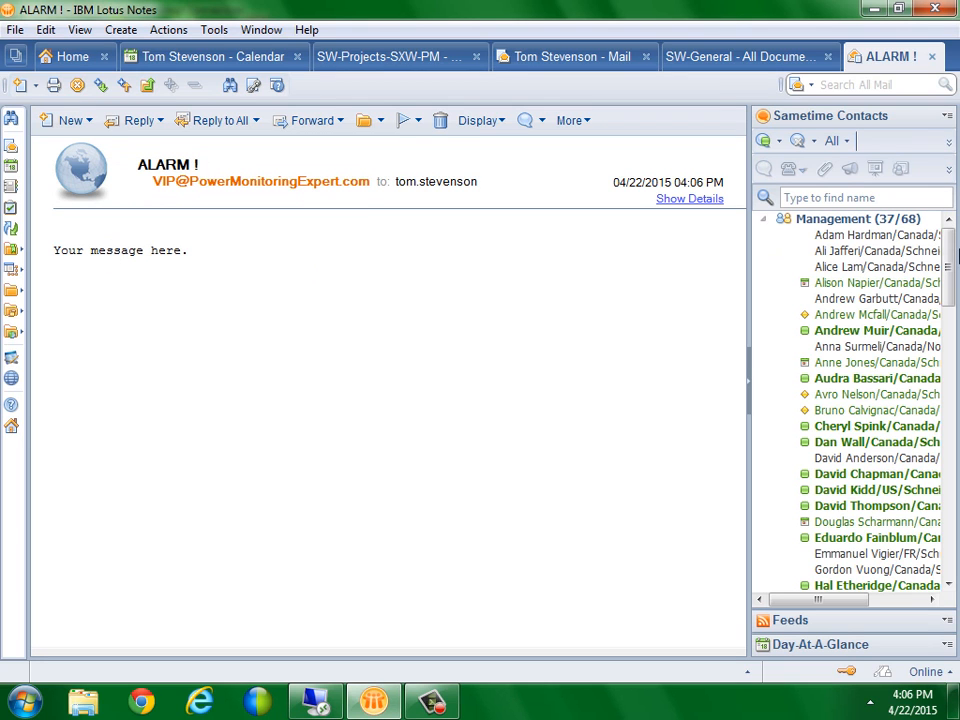
Return to ION Designer and open Email 1's module setup
left_click(874, 9)
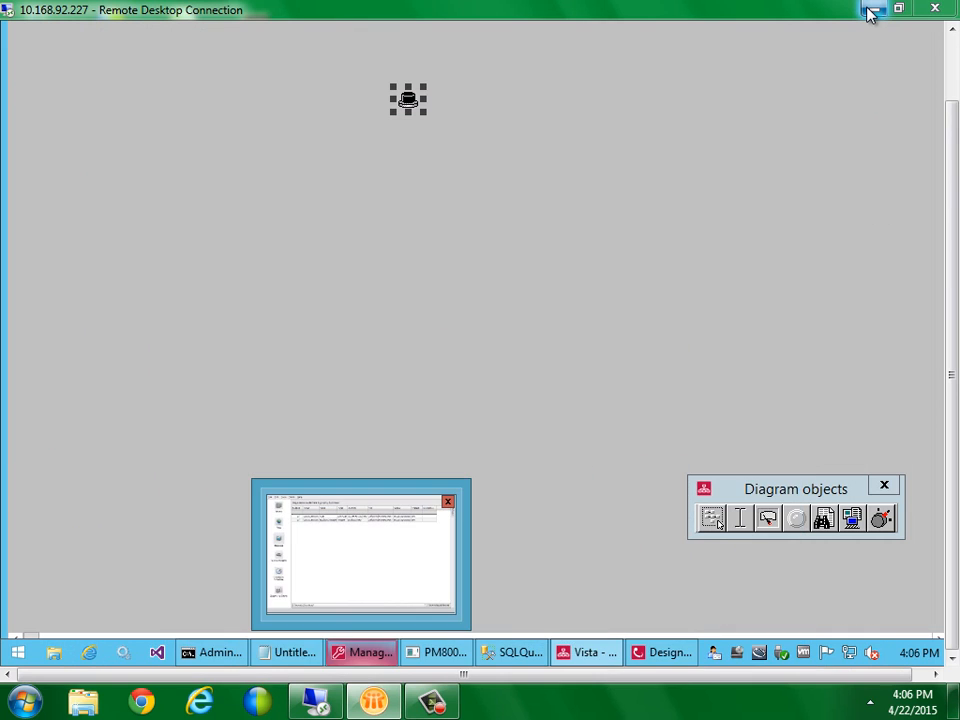
left_click(668, 655)
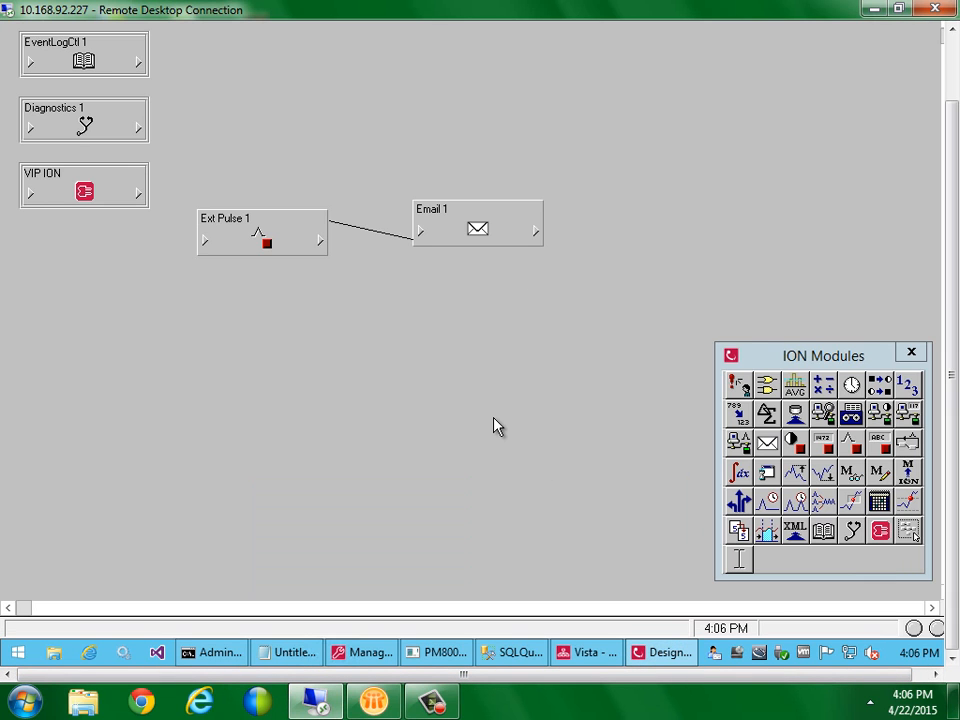
left_click(479, 229)
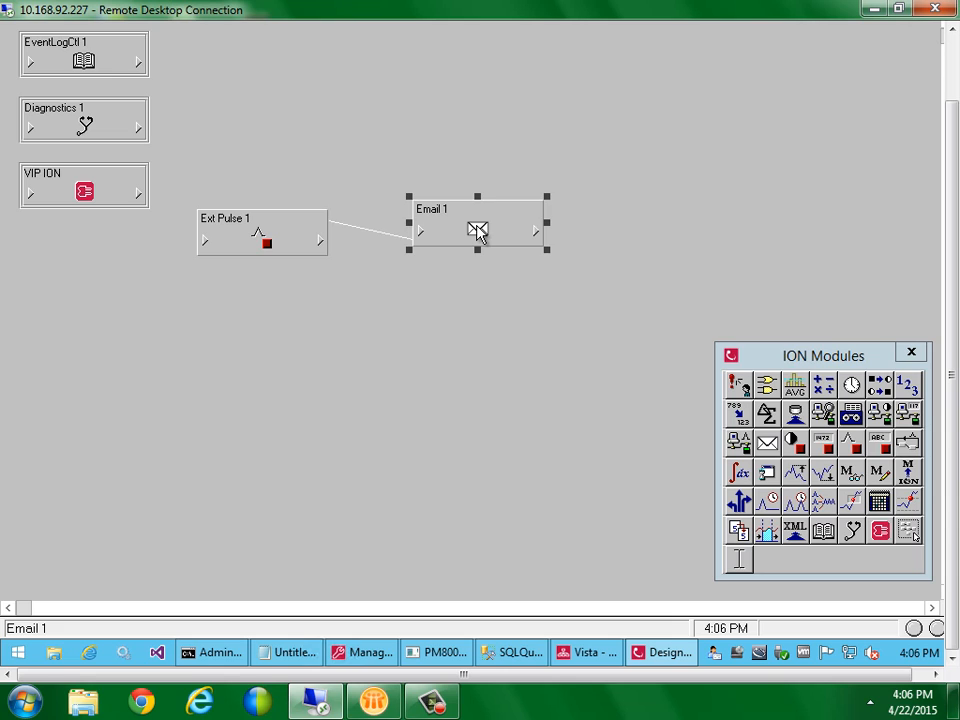
double_click(477, 229)
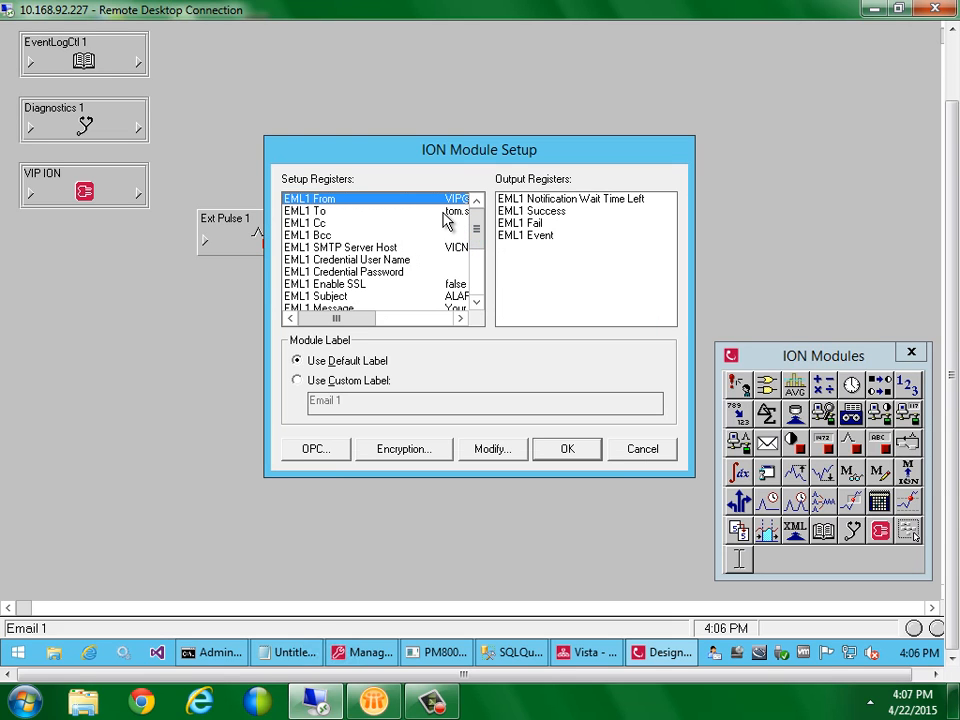
Type a Cc address for Email 1, then cancel without keeping it
double_click(436, 222)
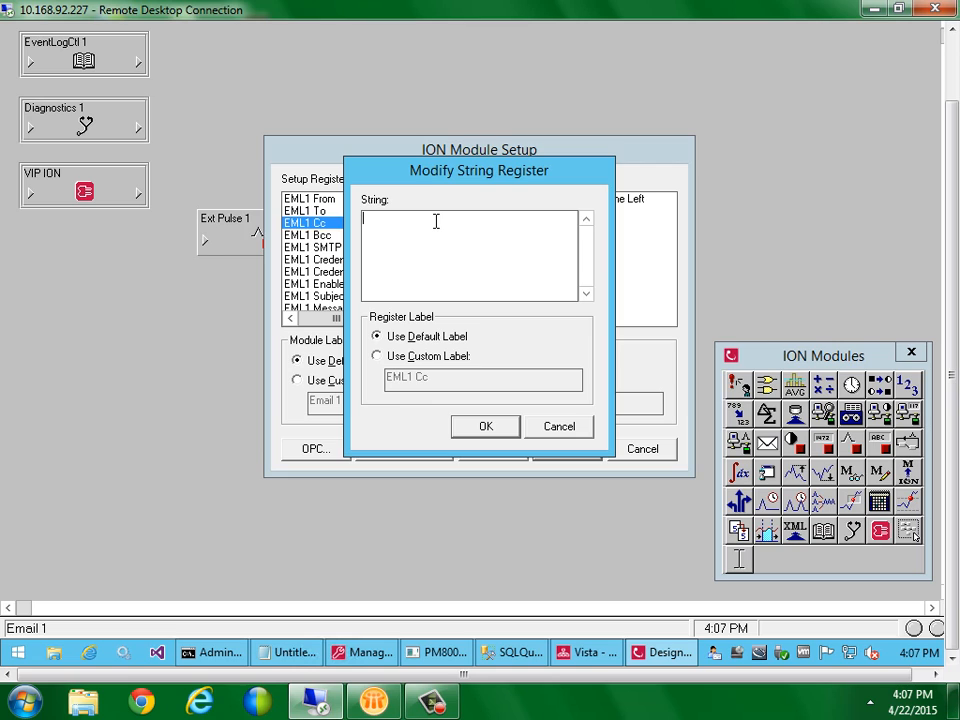
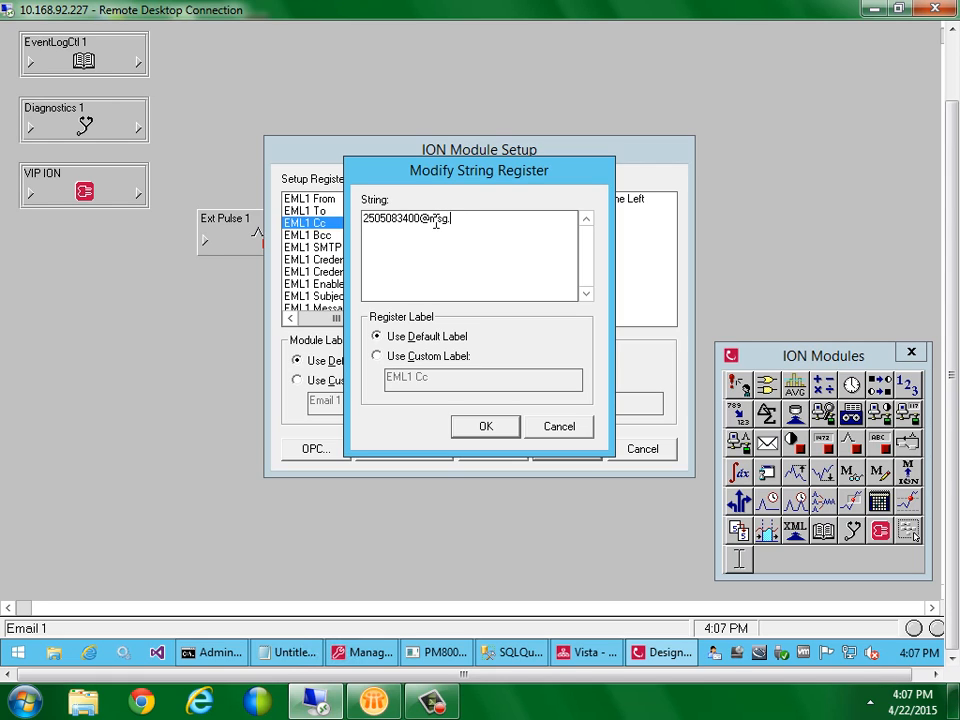
left_click(581, 429)
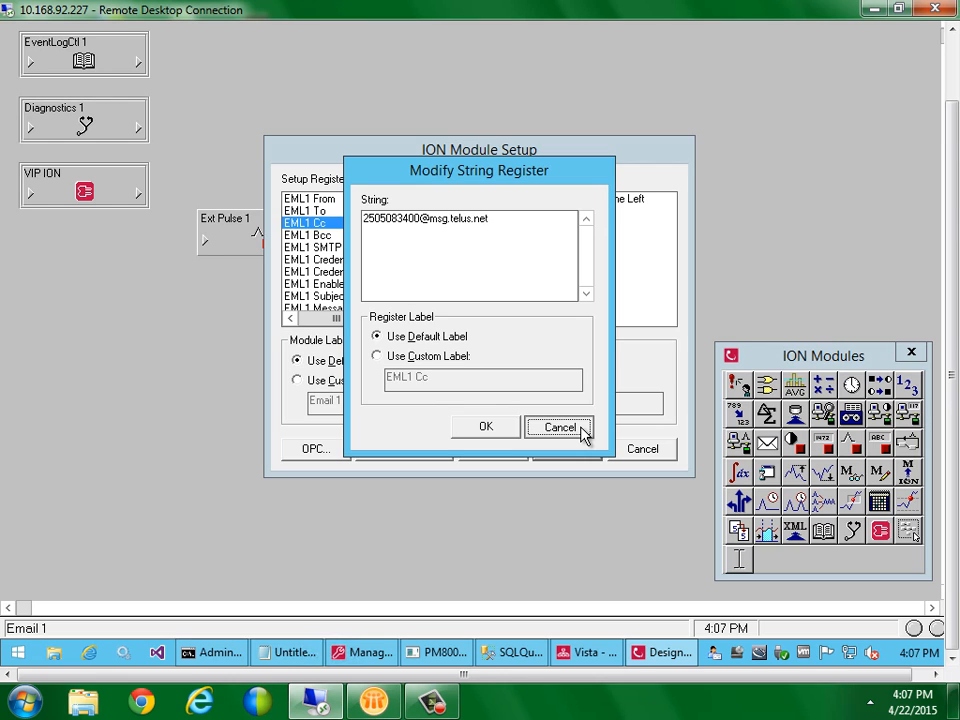
left_click(584, 430)
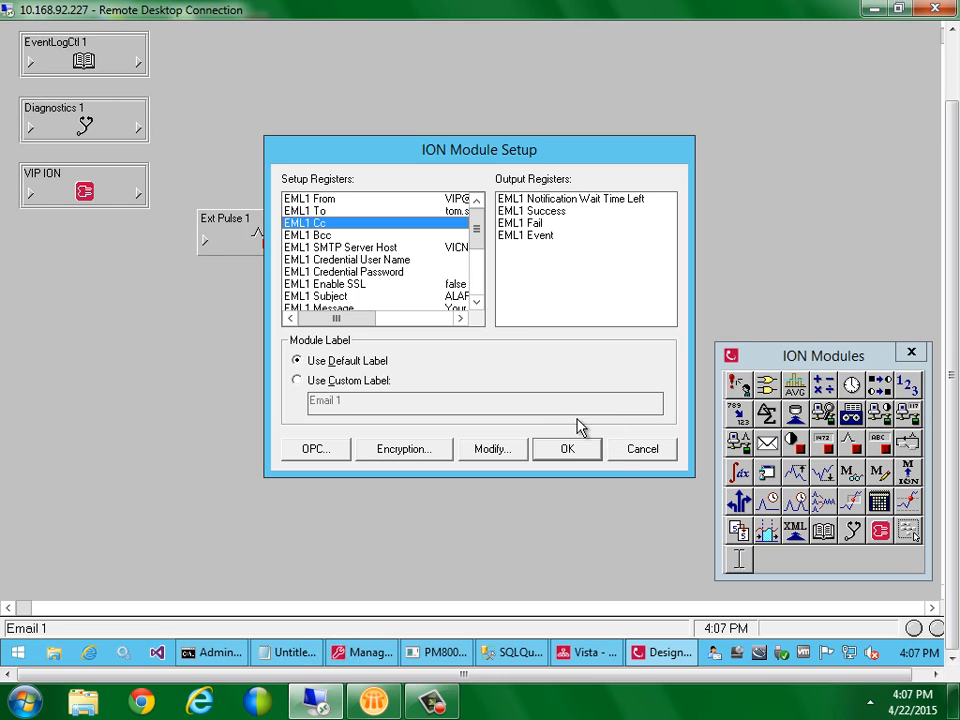
left_click_drag(481, 229, 483, 234)
Set EML1 Enable SSL to true
double_click(390, 283)
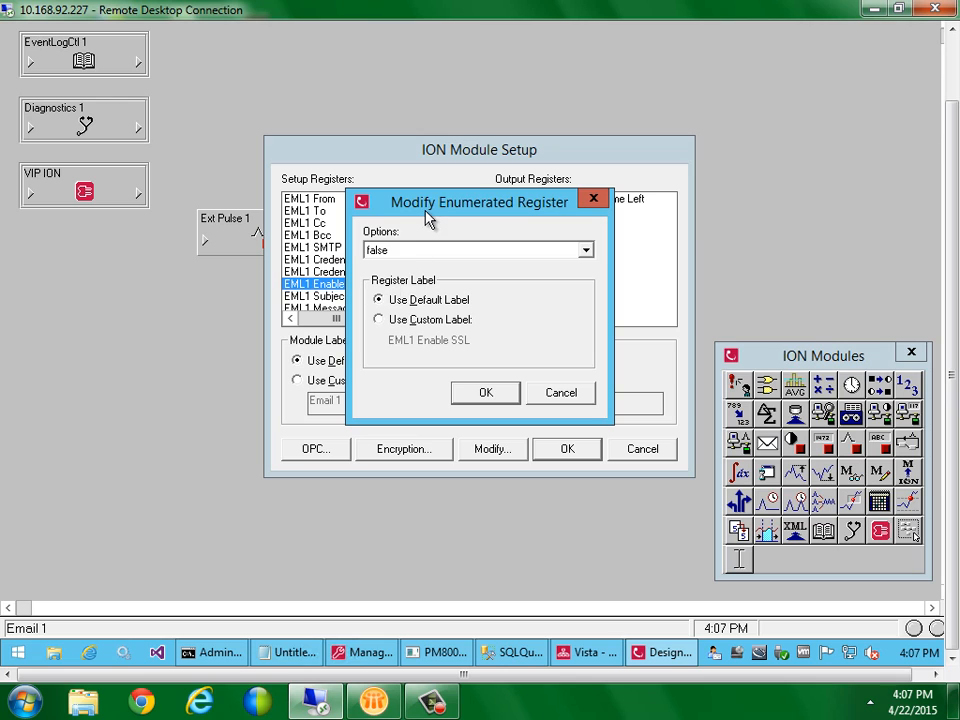
left_click_drag(426, 209, 490, 202)
left_click(492, 249)
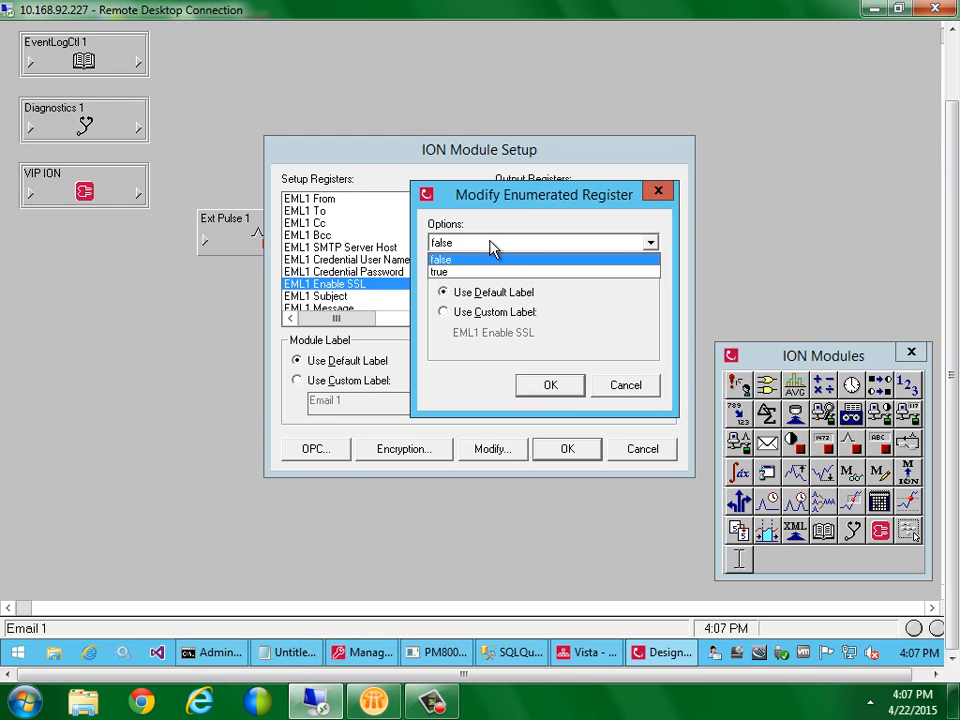
left_click(476, 274)
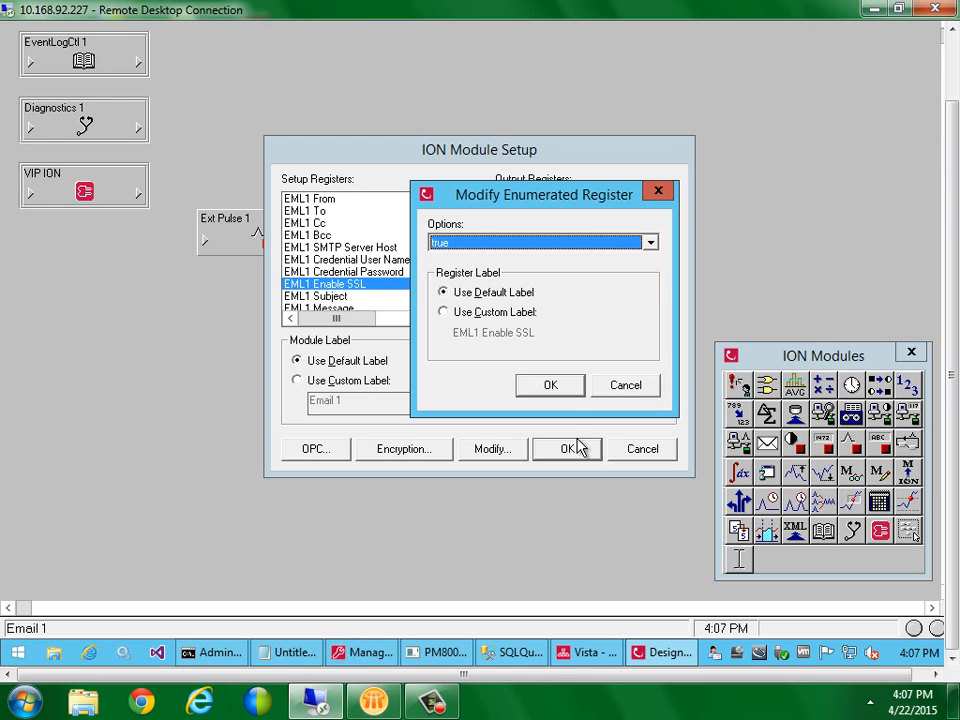
left_click(559, 390)
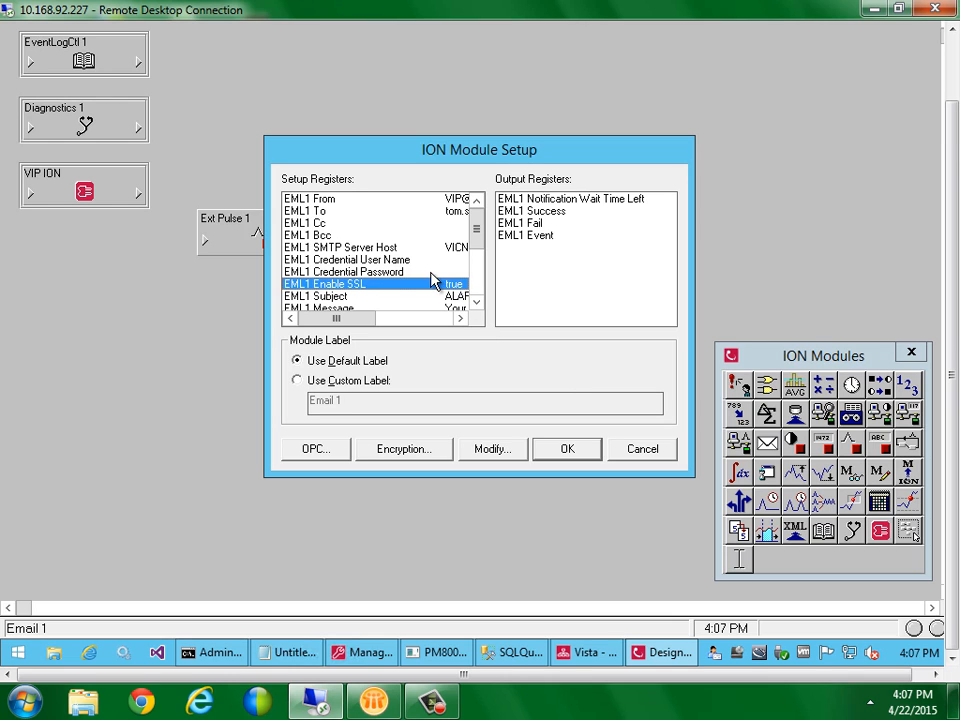
Enter the credential user name and the account password for Email 1
double_click(404, 260)
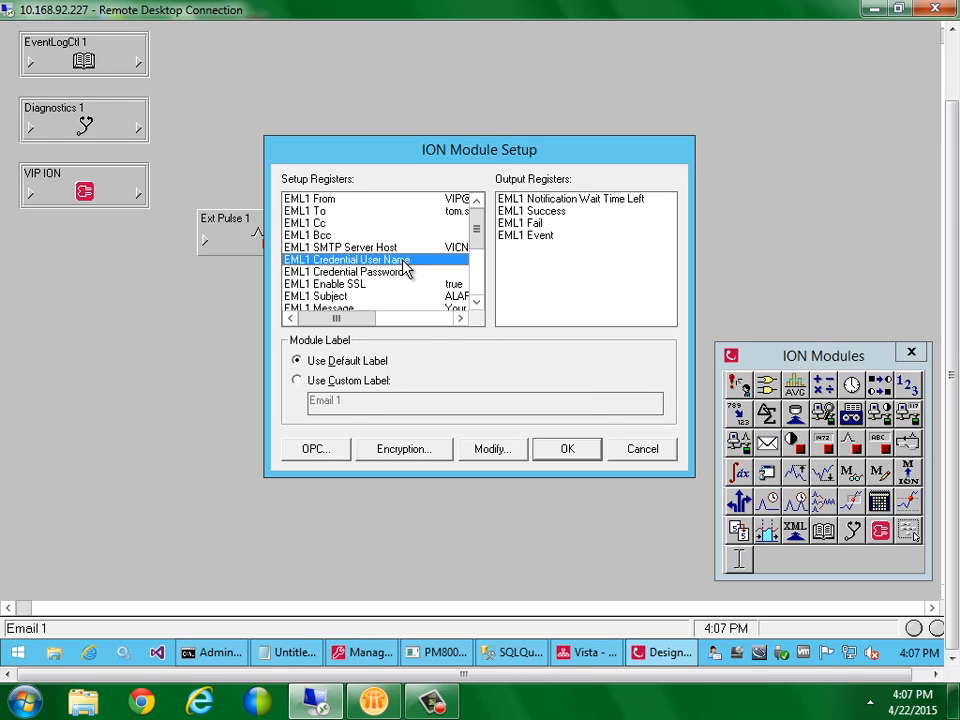
type("tomst")
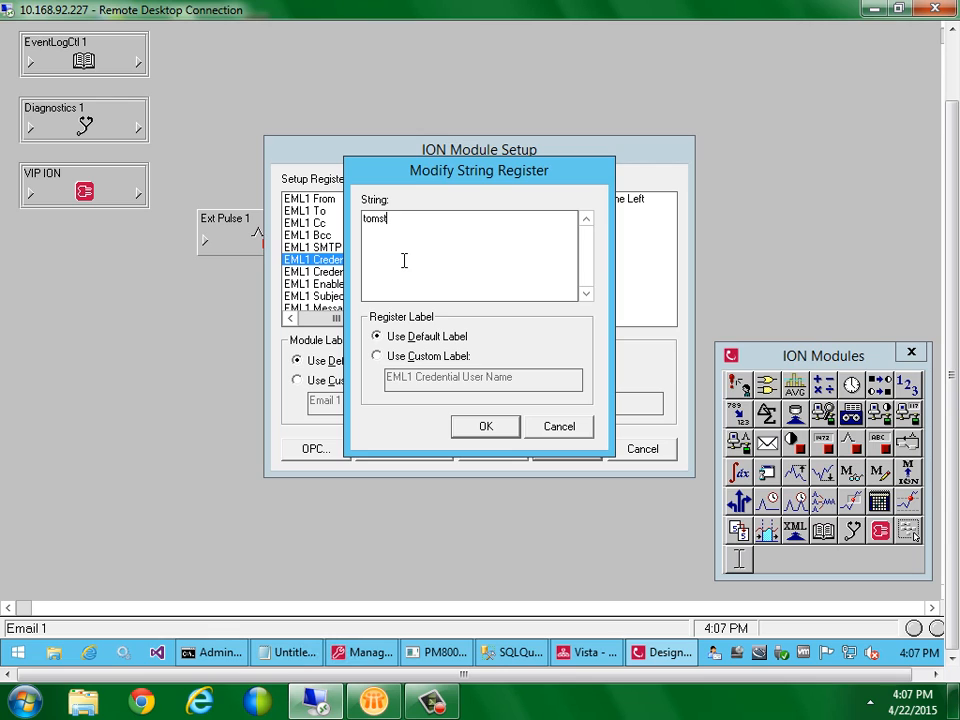
key("Return")
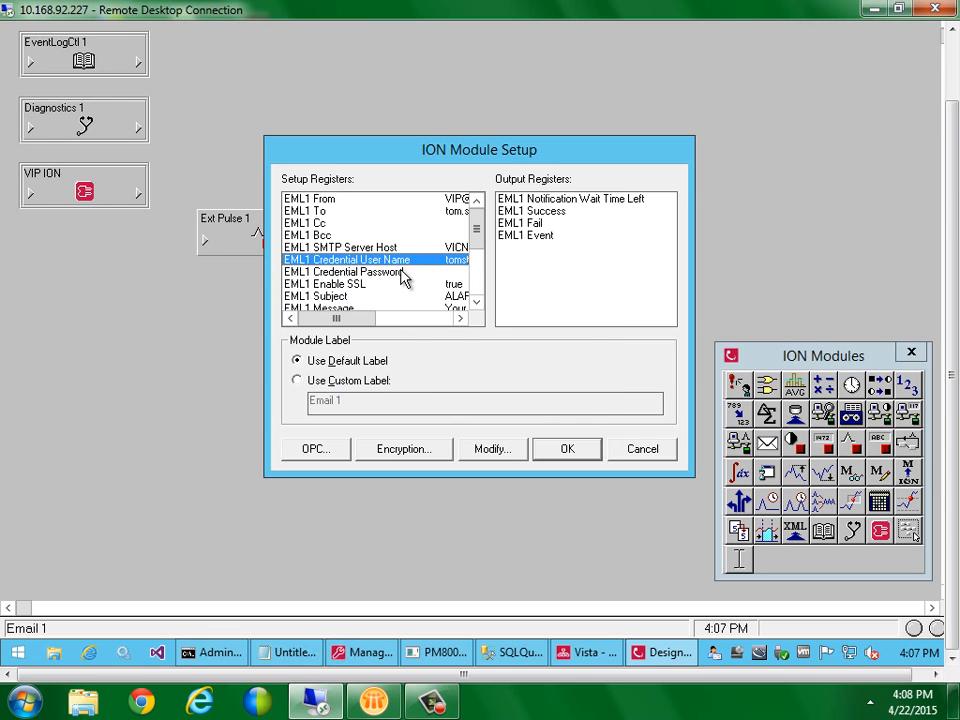
double_click(402, 271)
type("123")
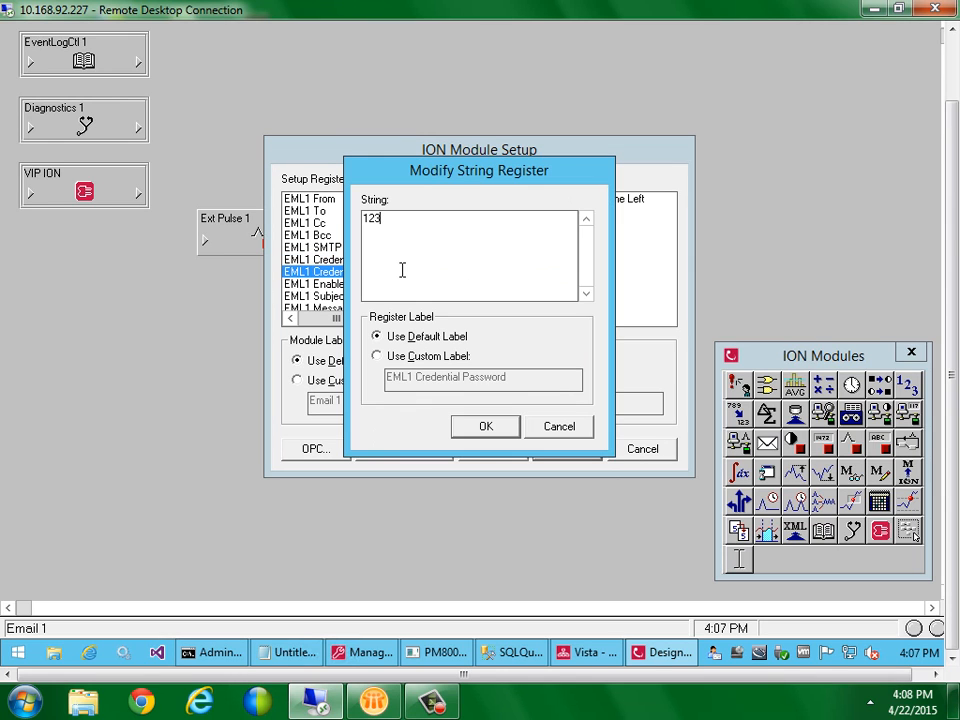
left_click(492, 428)
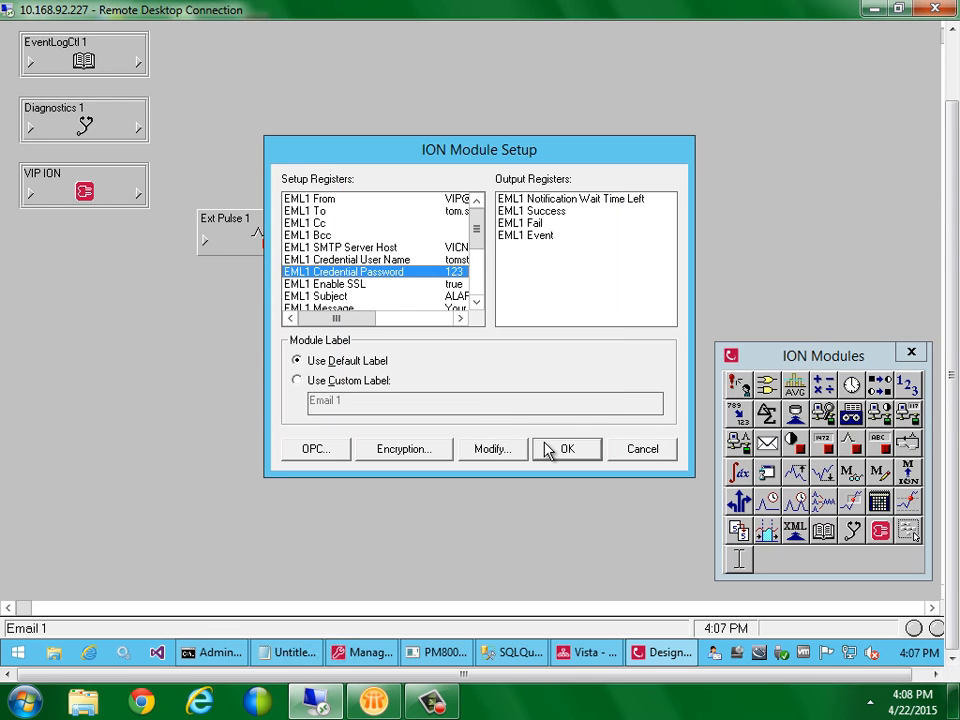
left_click_drag(360, 322, 388, 325)
left_click(352, 286)
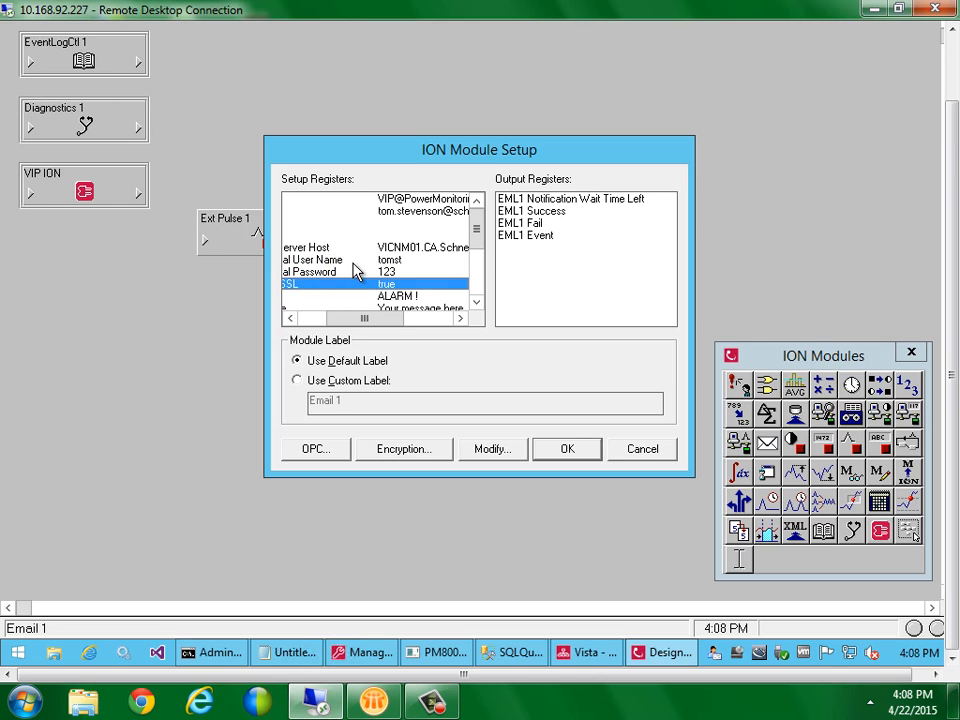
left_click(354, 261)
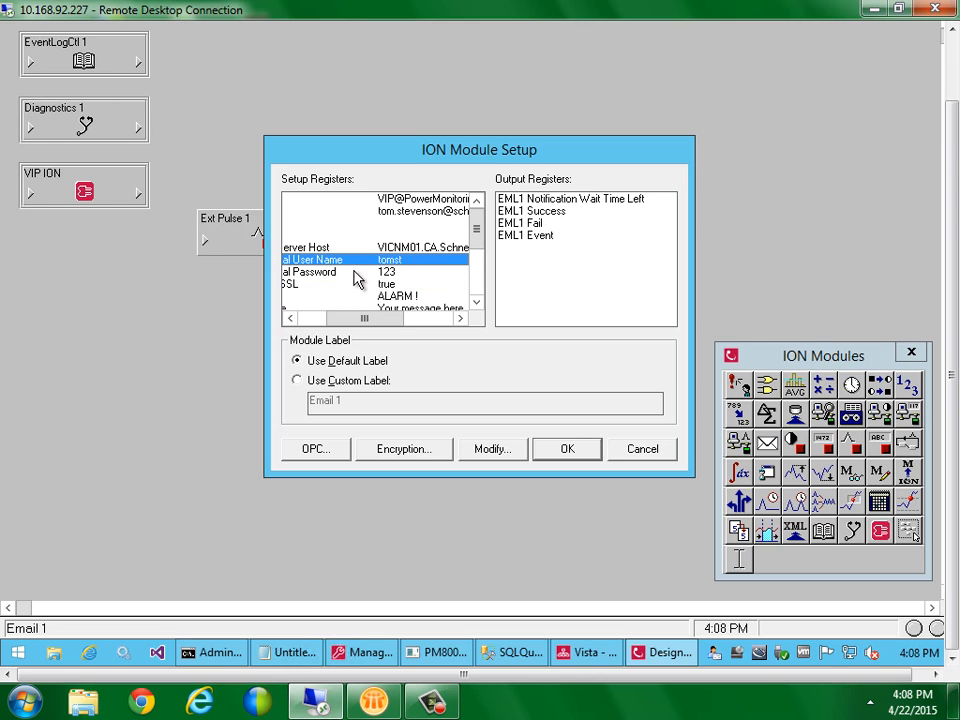
key("Down")
key("Down")
left_click(353, 265)
left_click_drag(365, 318, 345, 322)
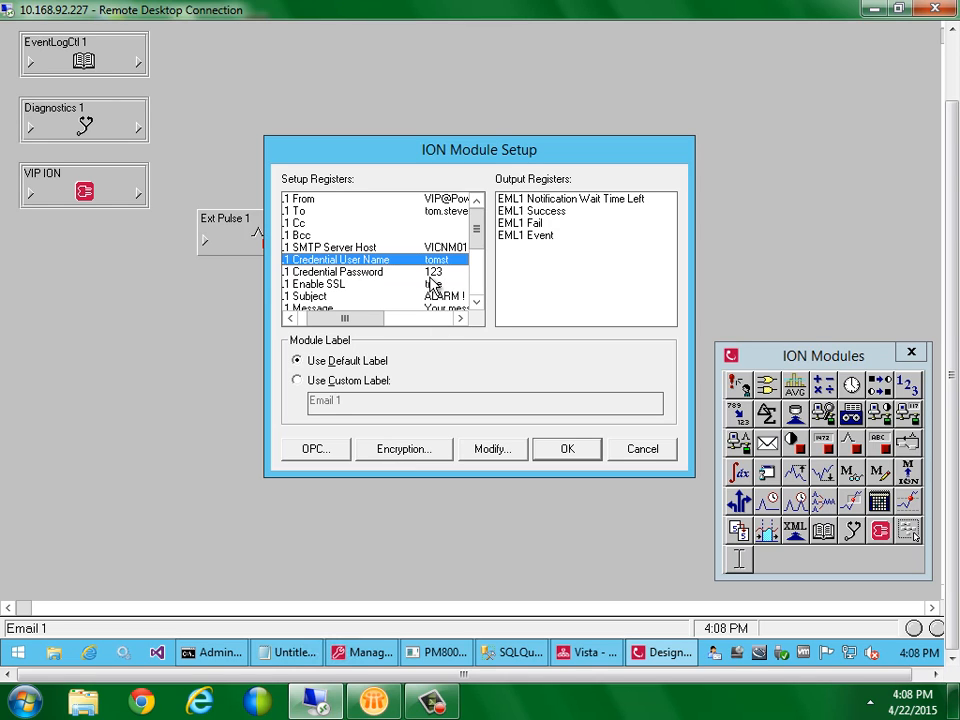
left_click(401, 456)
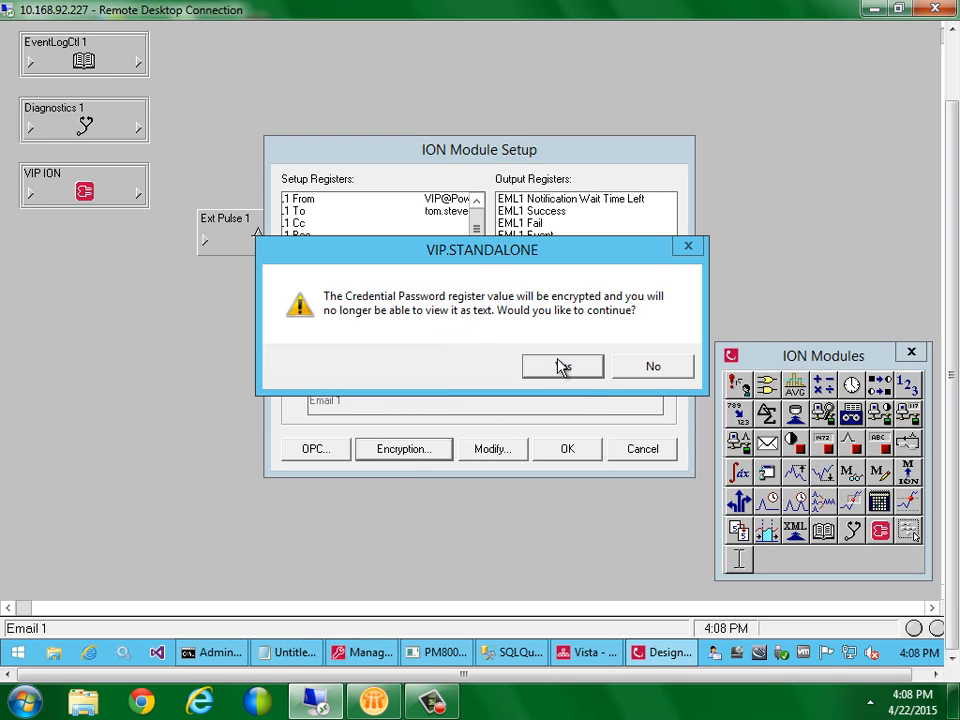
left_click_drag(477, 253, 471, 326)
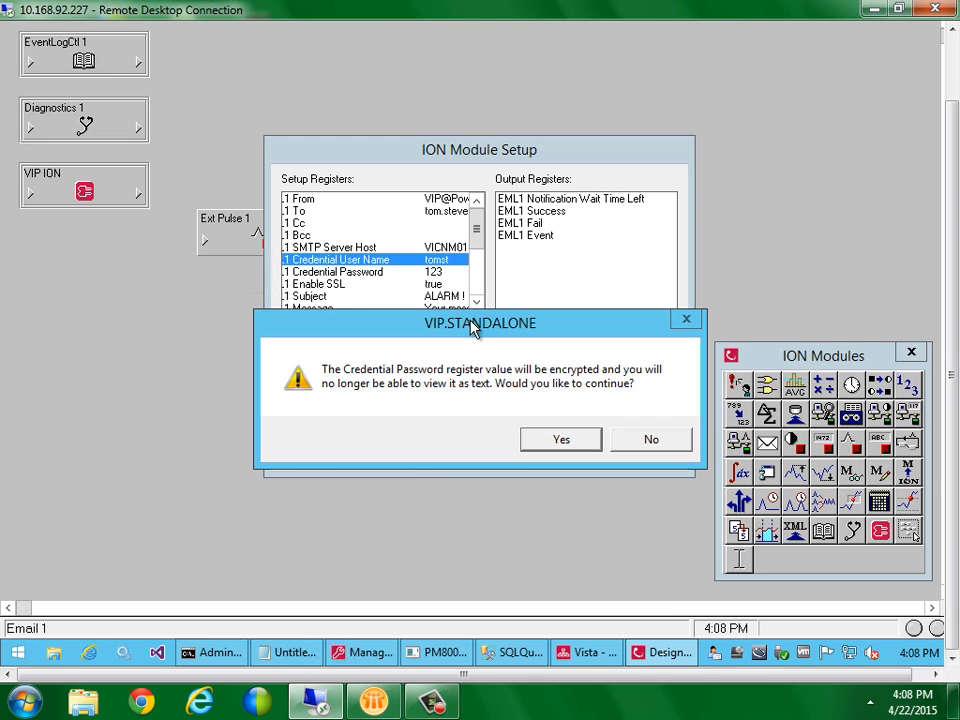
left_click(549, 441)
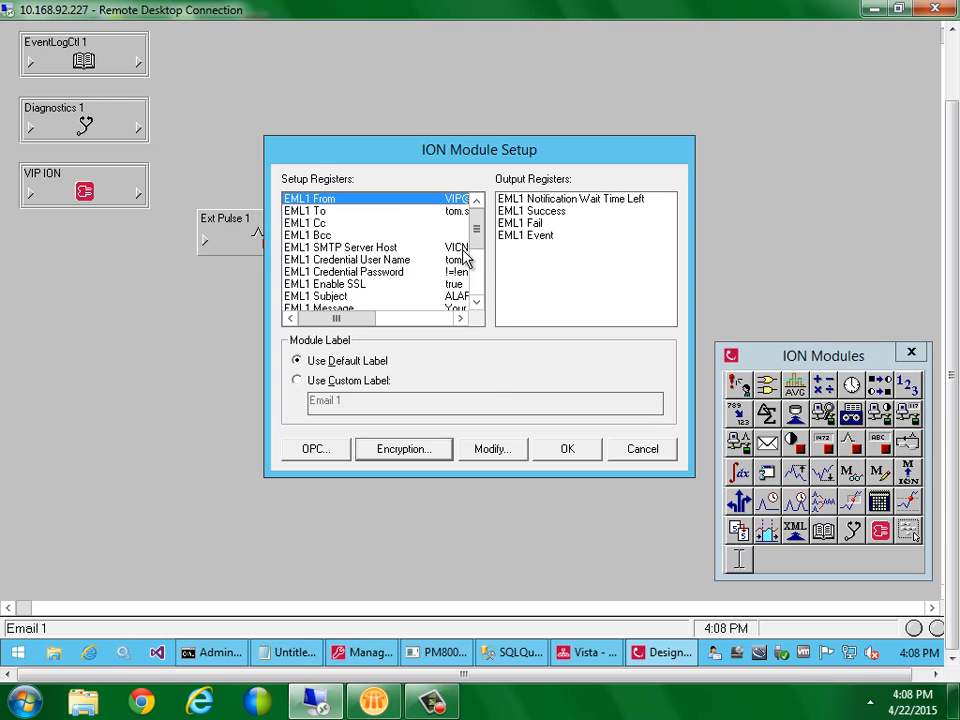
left_click(407, 273)
double_click(407, 272)
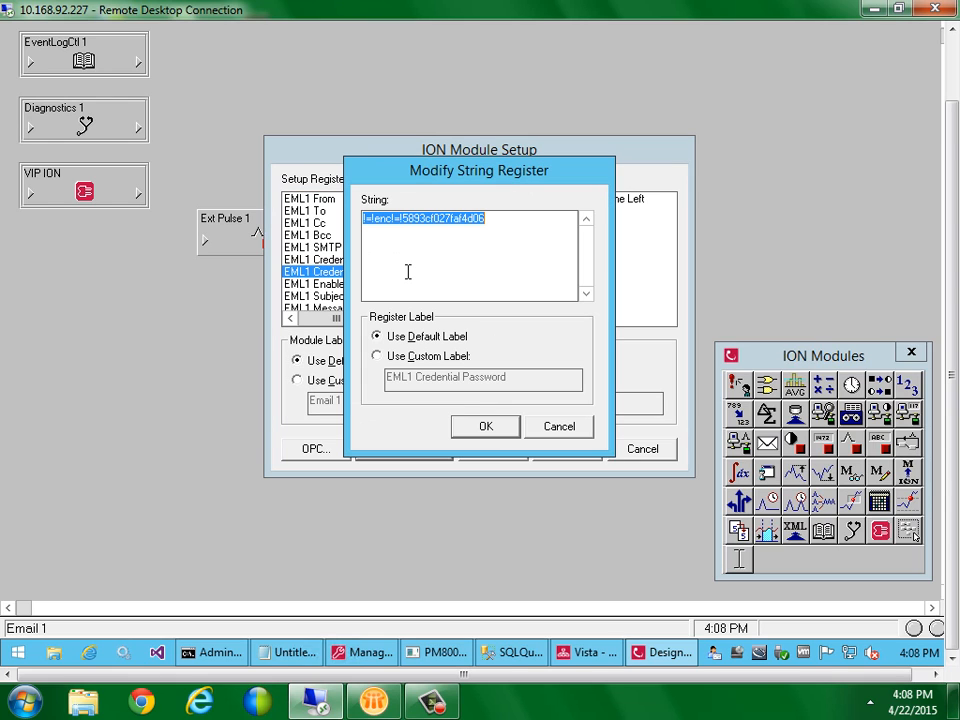
left_click(561, 428)
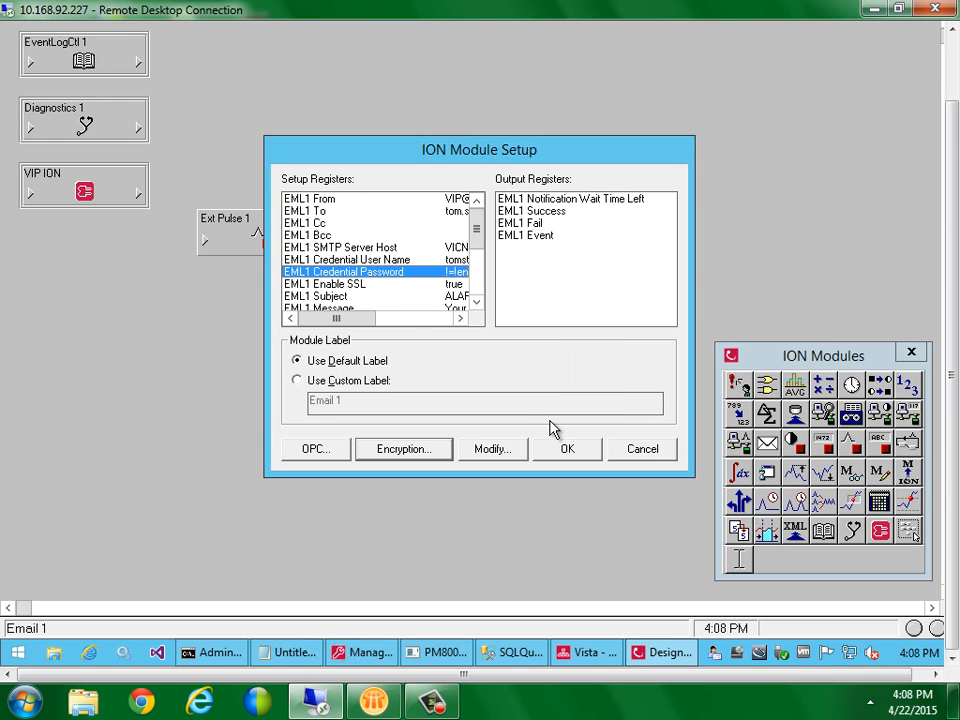
left_click_drag(366, 322, 393, 328)
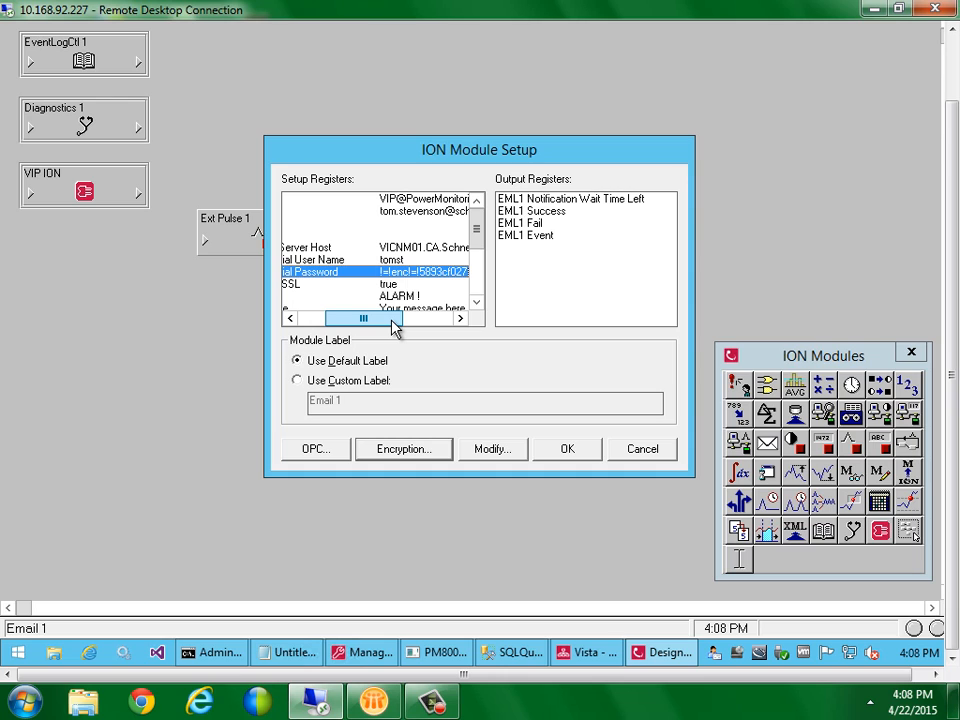
left_click_drag(393, 328, 355, 328)
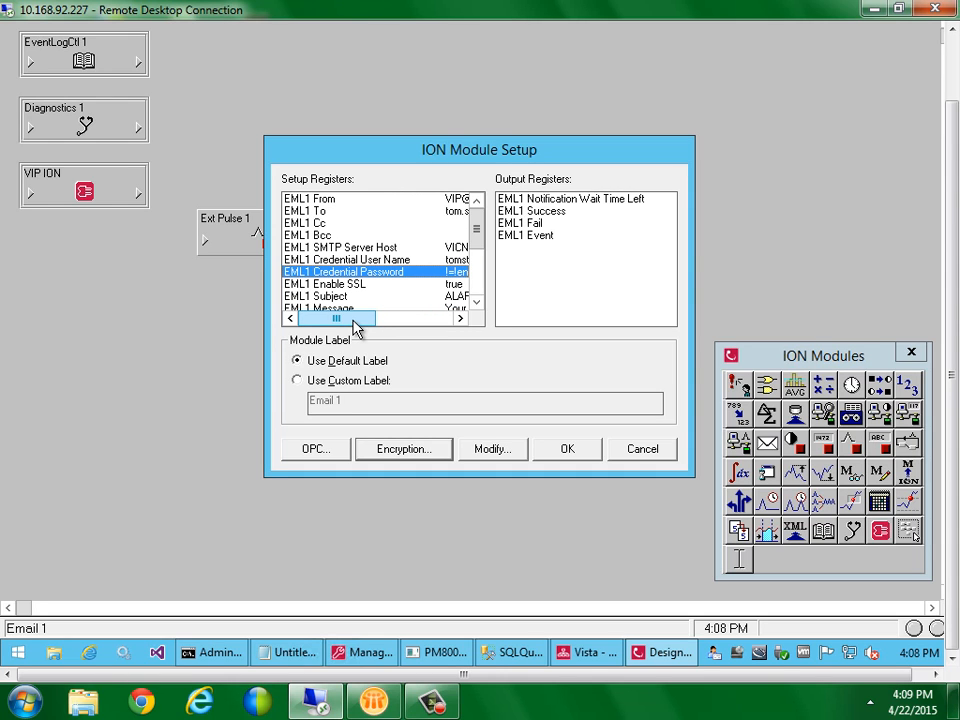
mouse_move(355, 328)
left_mouse_down()
mouse_move(395, 327)
mouse_move(338, 318)
left_mouse_up()
Reopen Email 1's setup and set EML1 Enable SSL to false
left_click(570, 452)
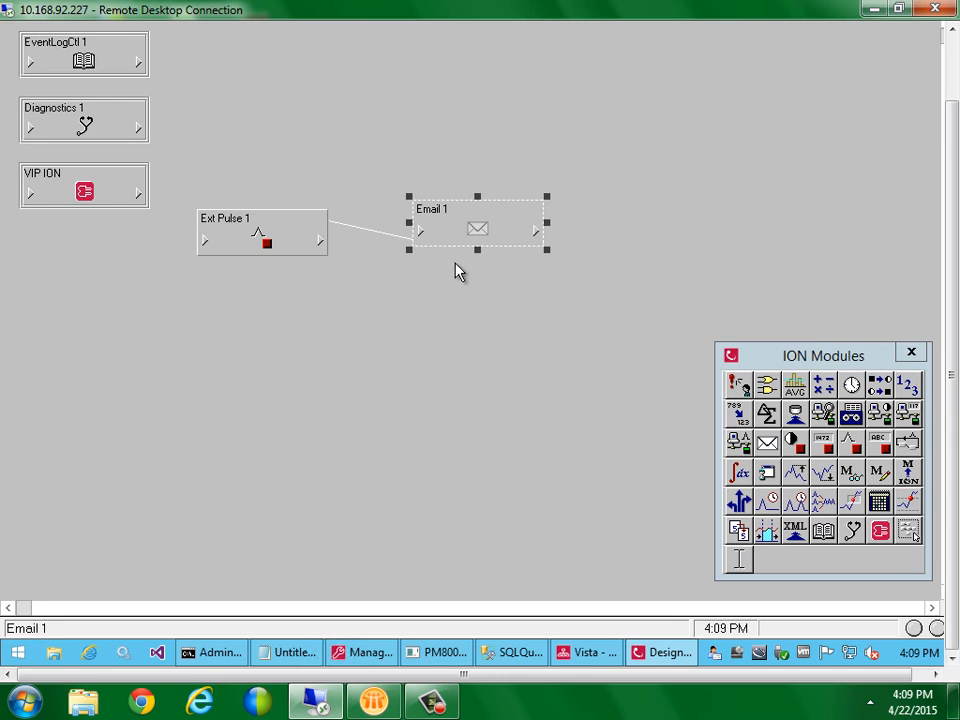
double_click(426, 227)
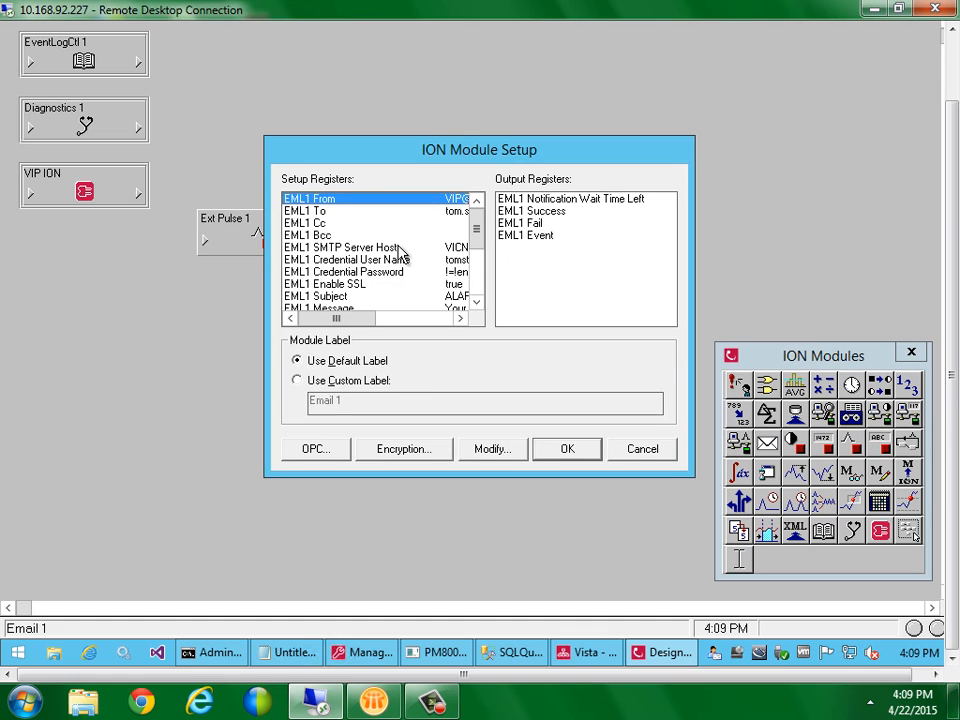
double_click(396, 284)
left_click(424, 254)
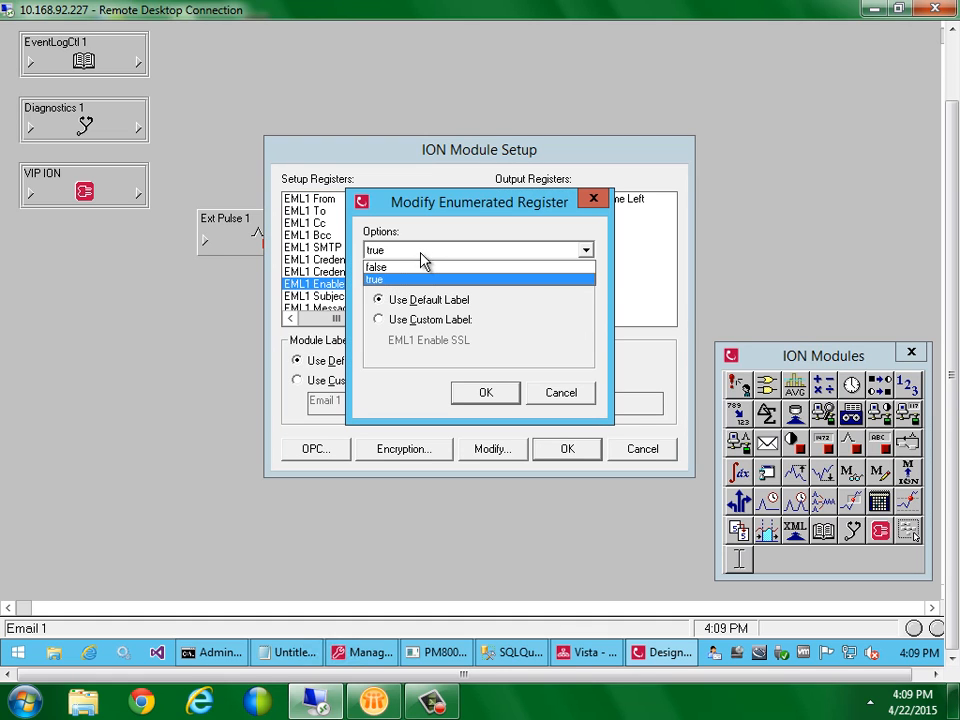
left_click(420, 266)
left_click(486, 393)
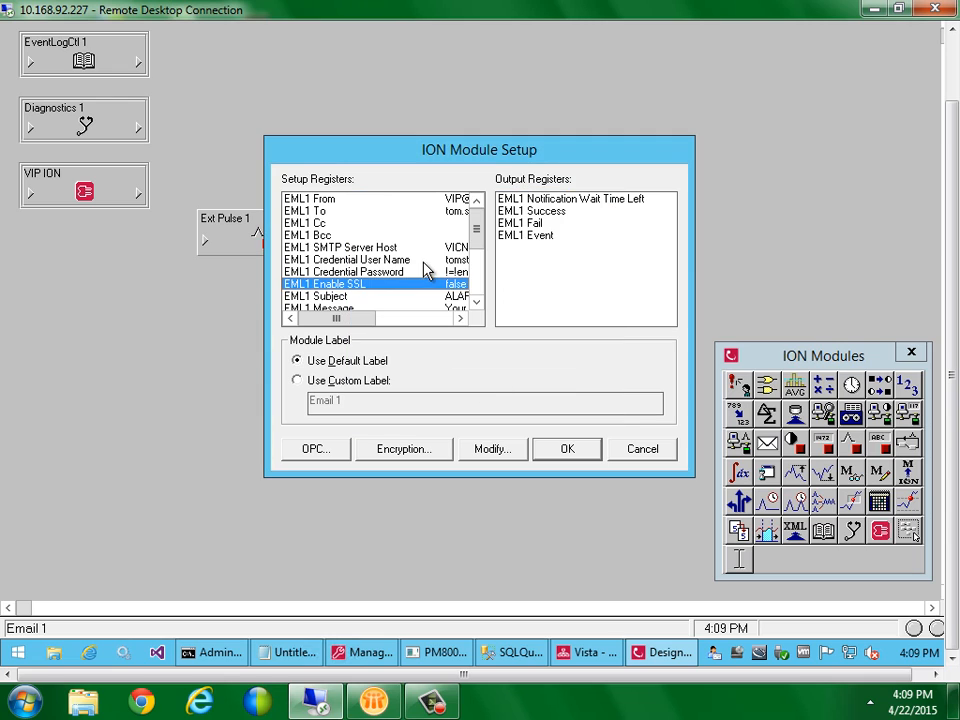
Empty the Credential User Name and Credential Password registers, then apply Email 1's setup
double_click(423, 261)
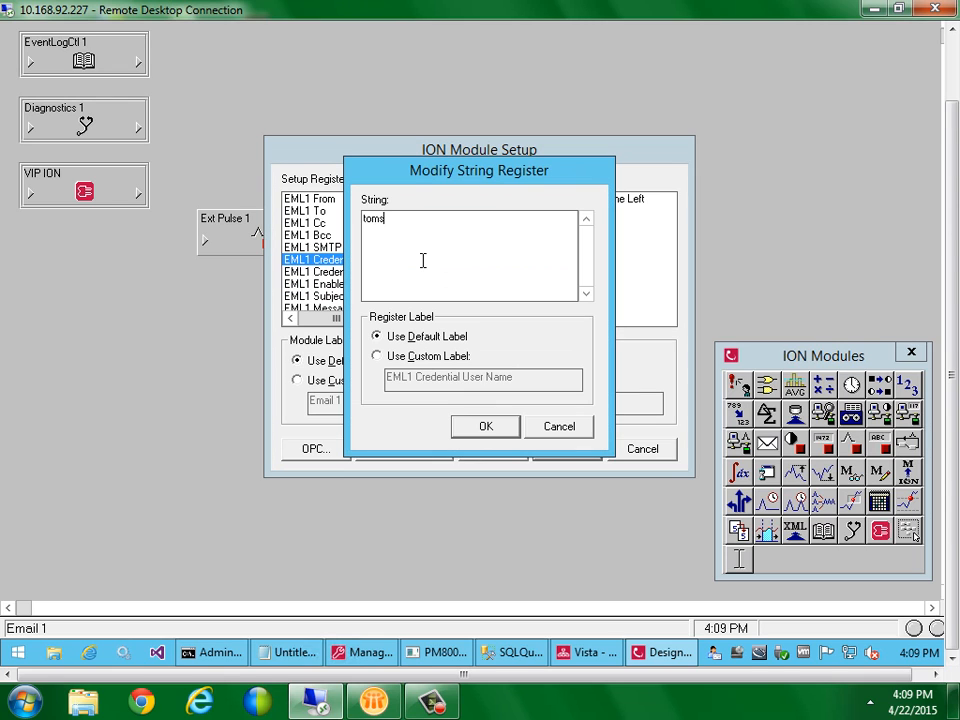
key("BackSpace")
key("BackSpace")
key("BackSpace")
left_click(485, 426)
double_click(428, 272)
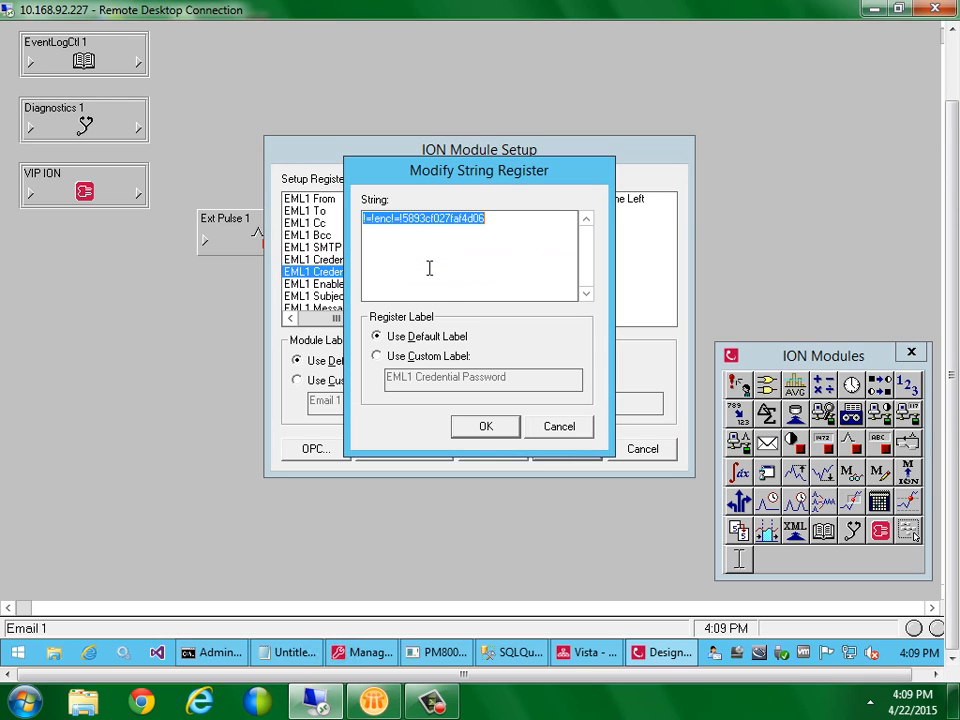
key("BackSpace")
left_click(485, 426)
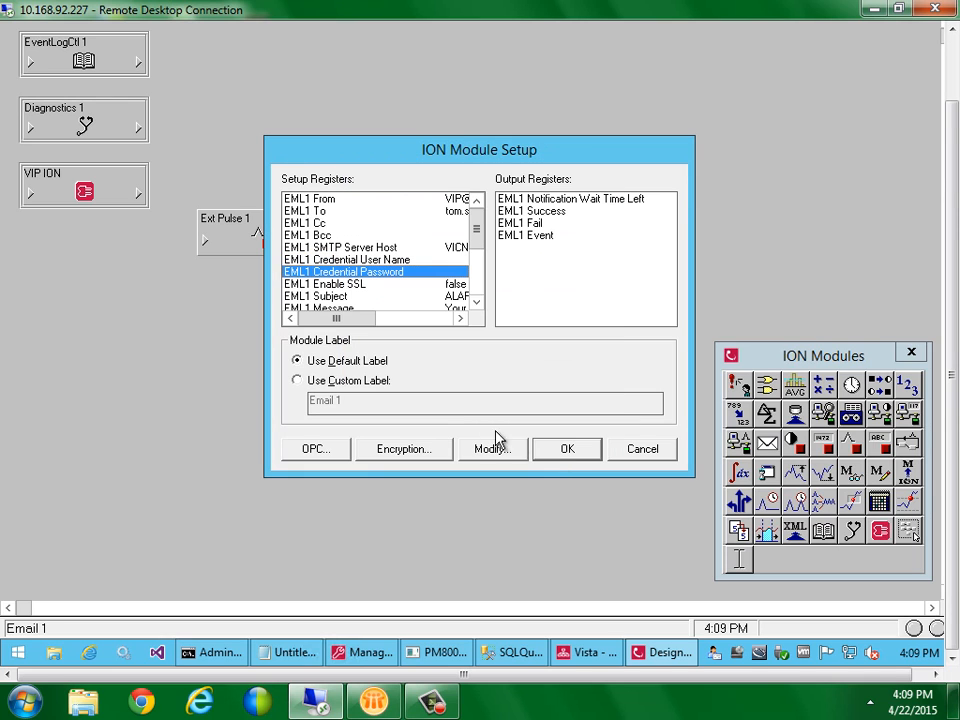
left_click(565, 449)
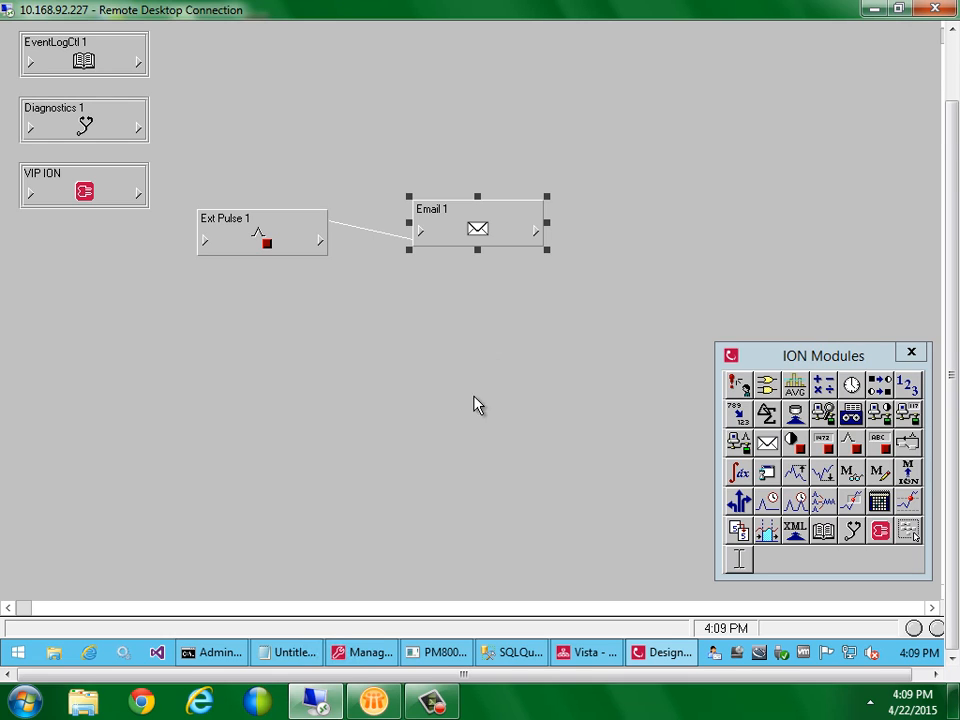
mouse_move(372, 652)
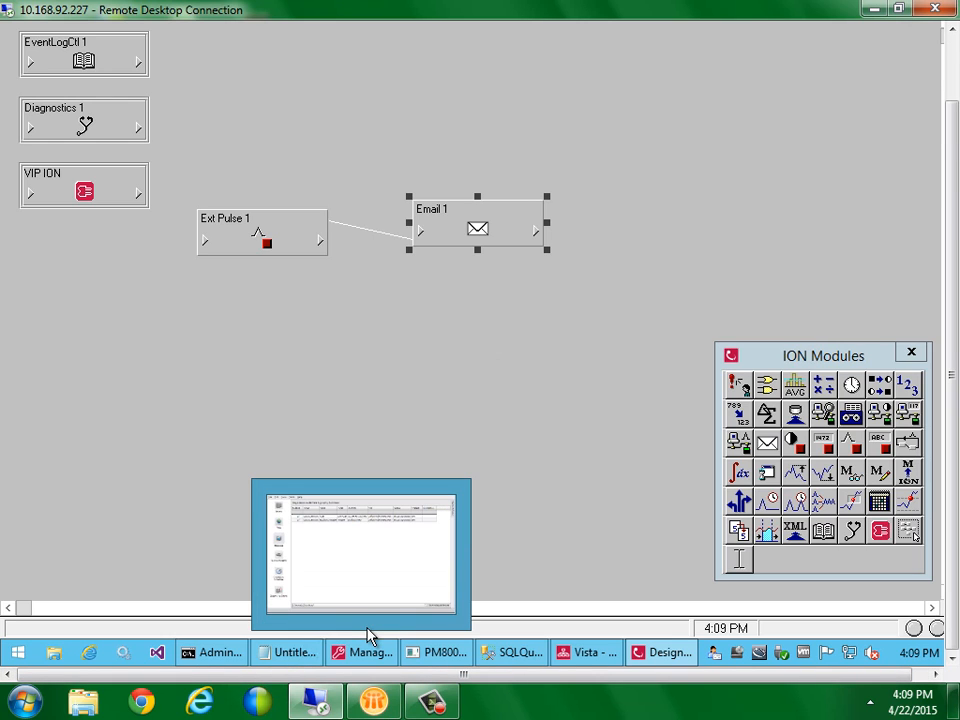
left_click(476, 394)
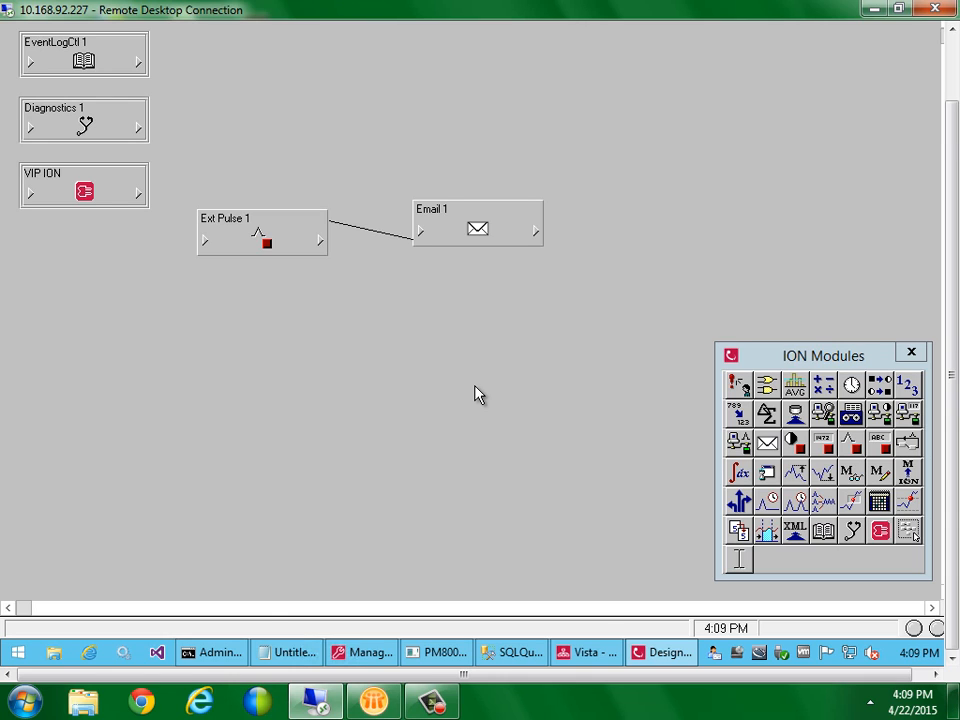
Browse to Power Monitoring Expert\config\cfg\vip\VIP.STANDALONE and open voltageunbalance.html in Notepad
left_click(53, 652)
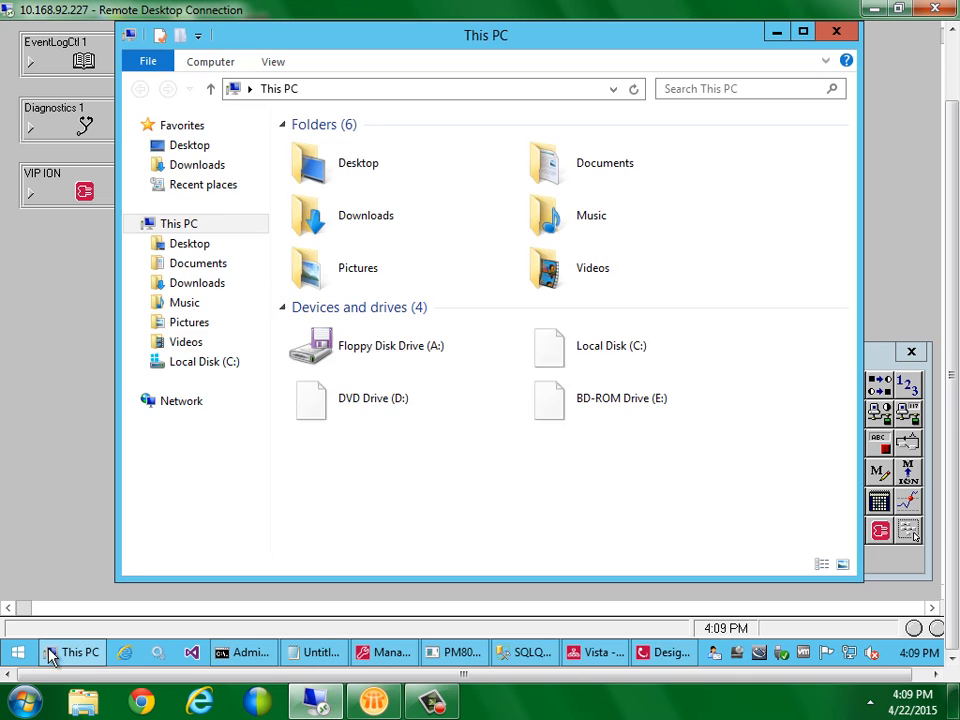
left_click(199, 362)
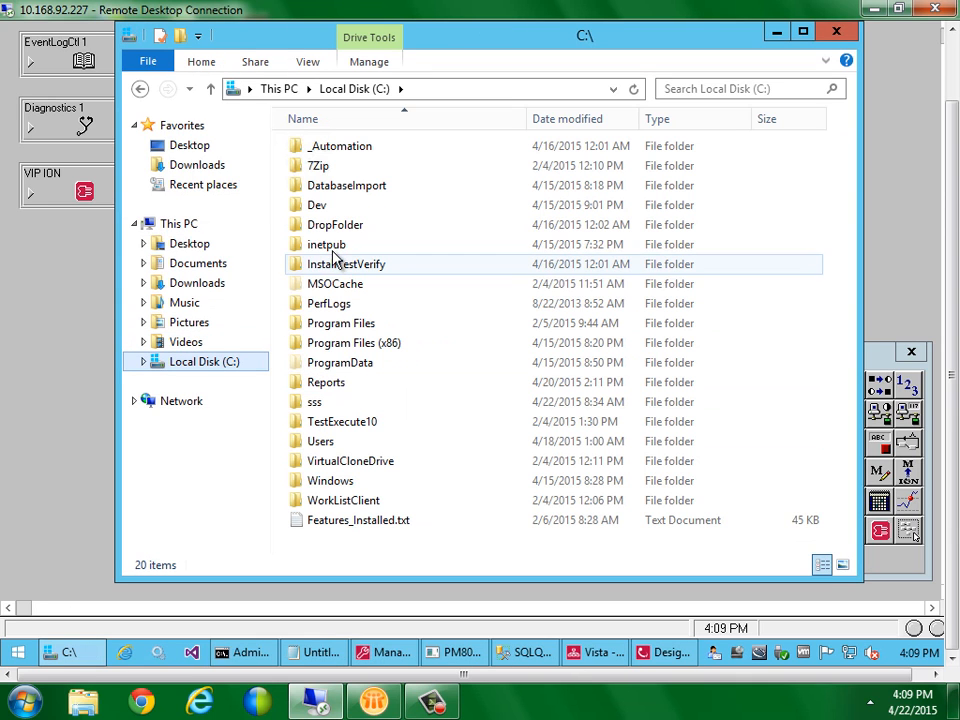
double_click(326, 345)
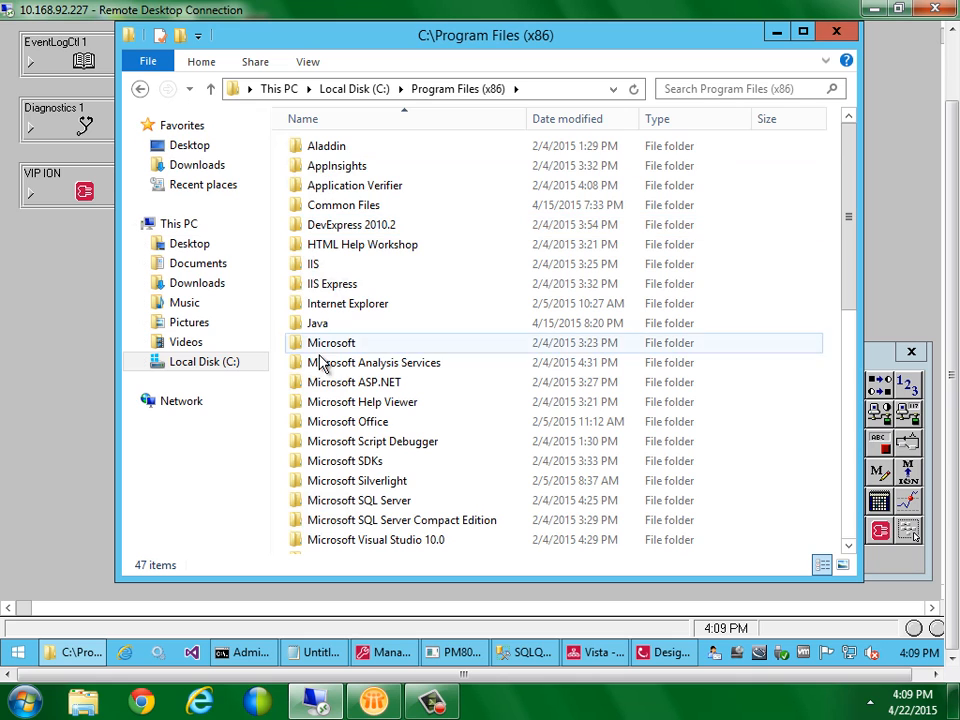
left_click_drag(848, 300, 849, 446)
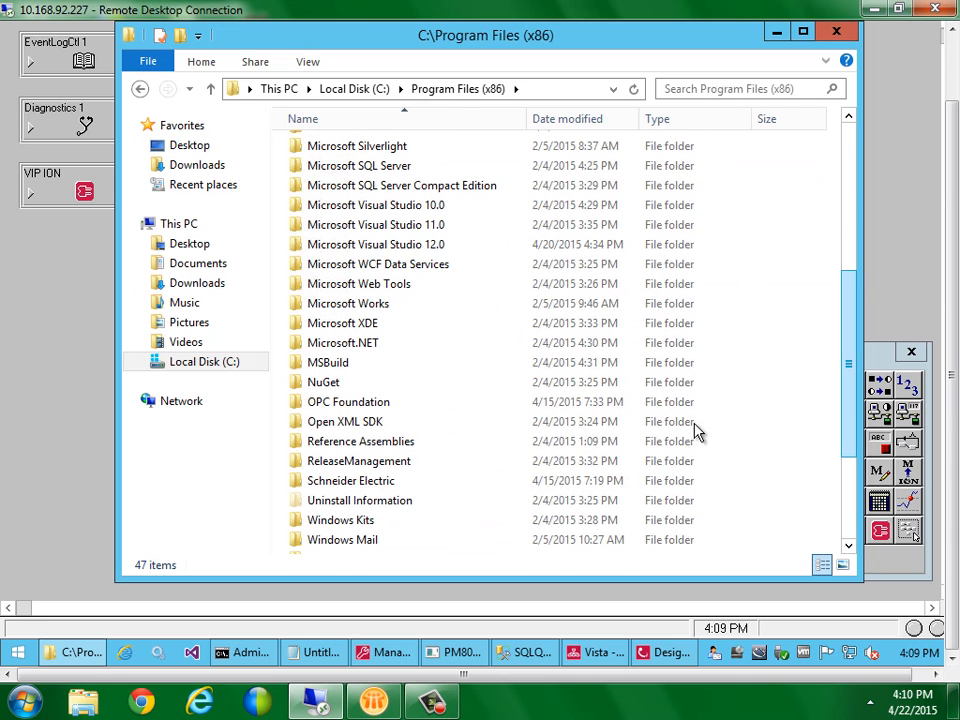
double_click(370, 483)
left_click(346, 155)
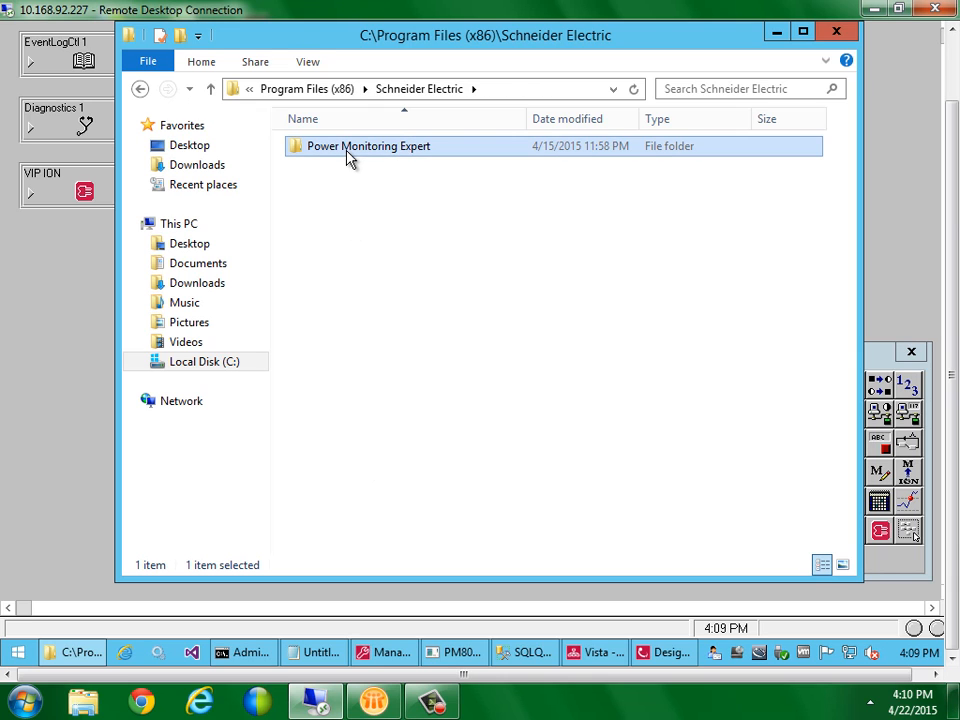
double_click(352, 153)
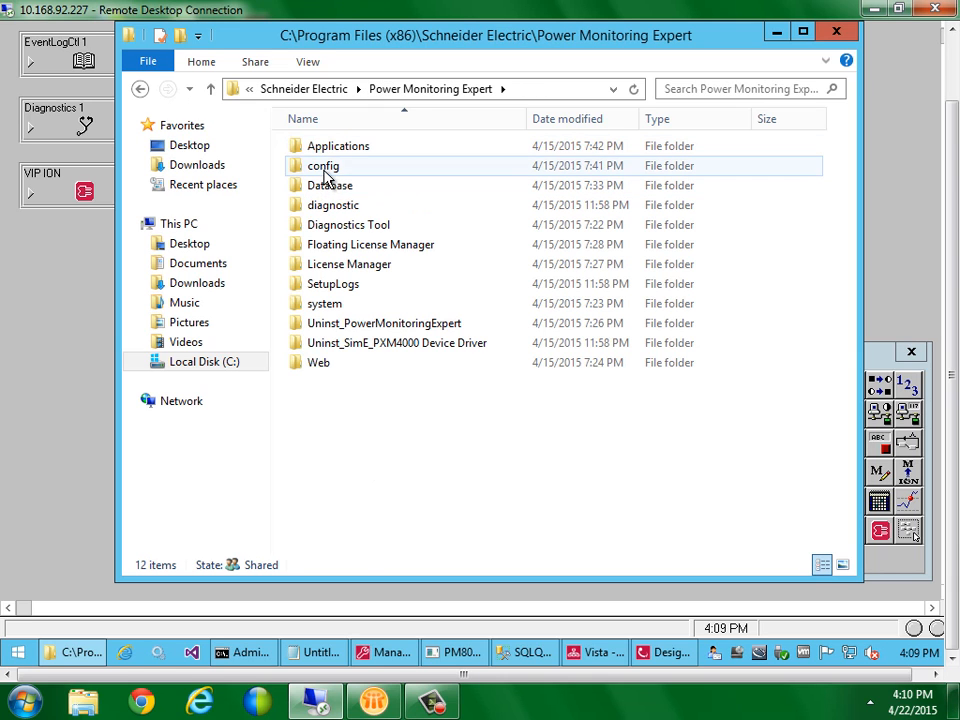
double_click(324, 168)
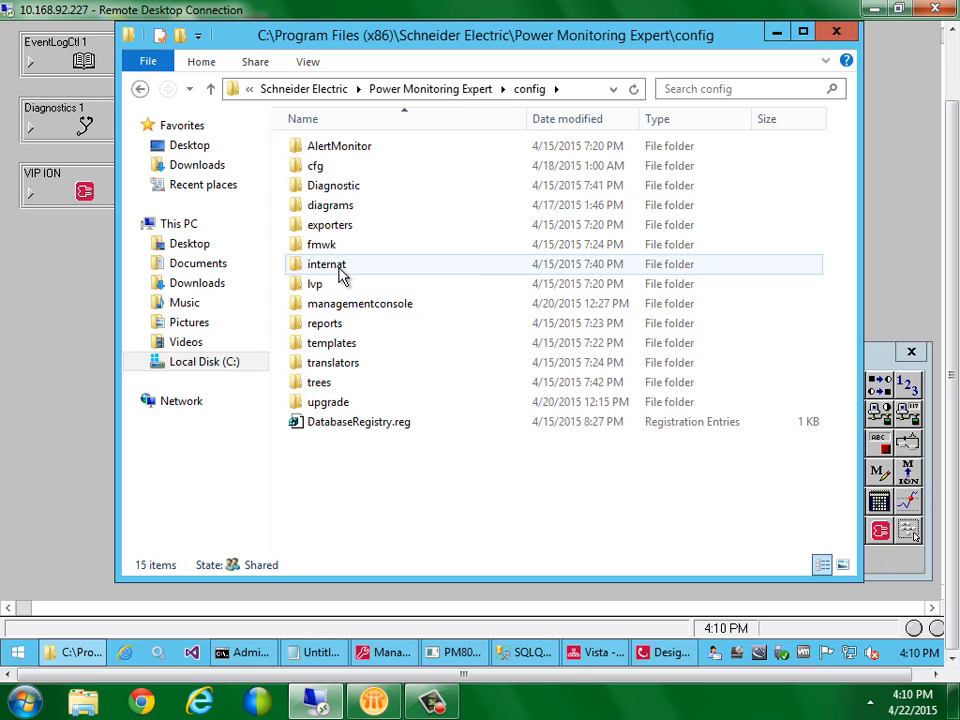
double_click(320, 167)
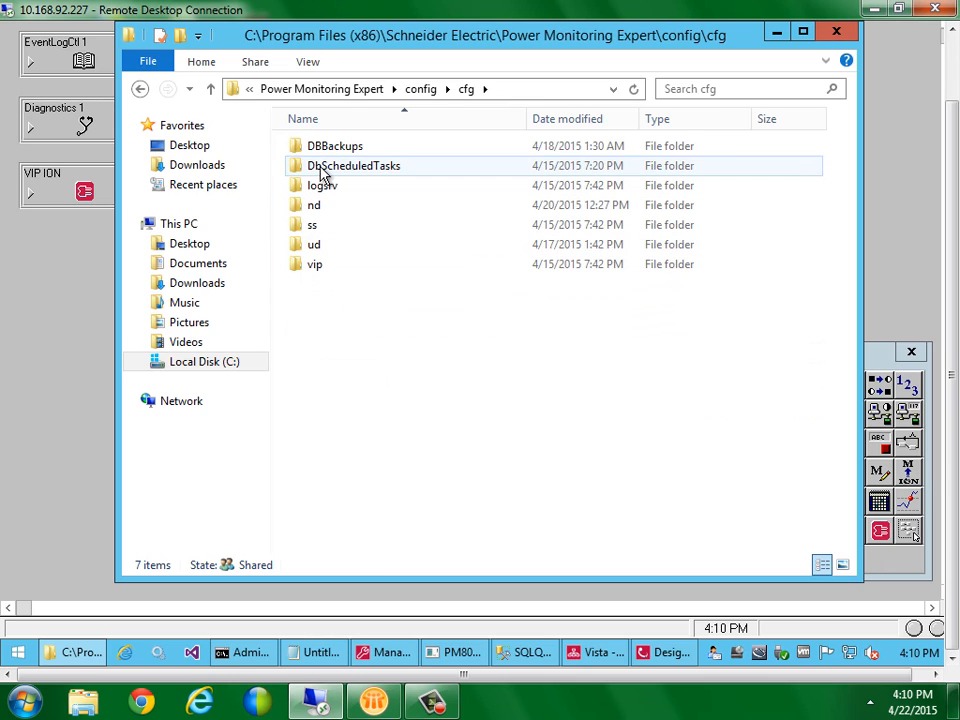
double_click(314, 264)
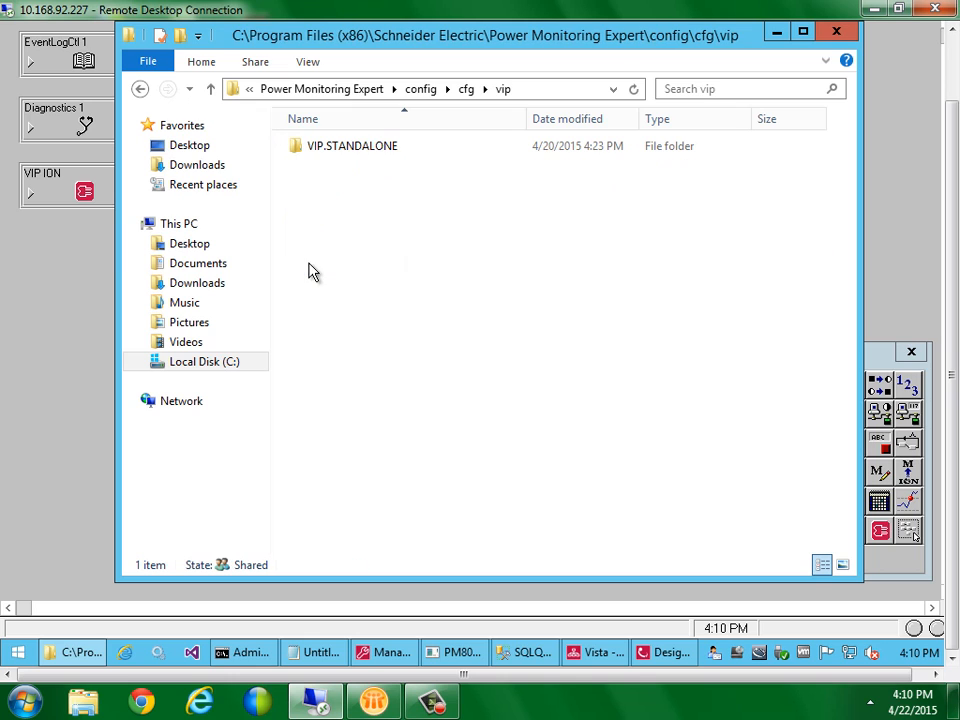
double_click(332, 150)
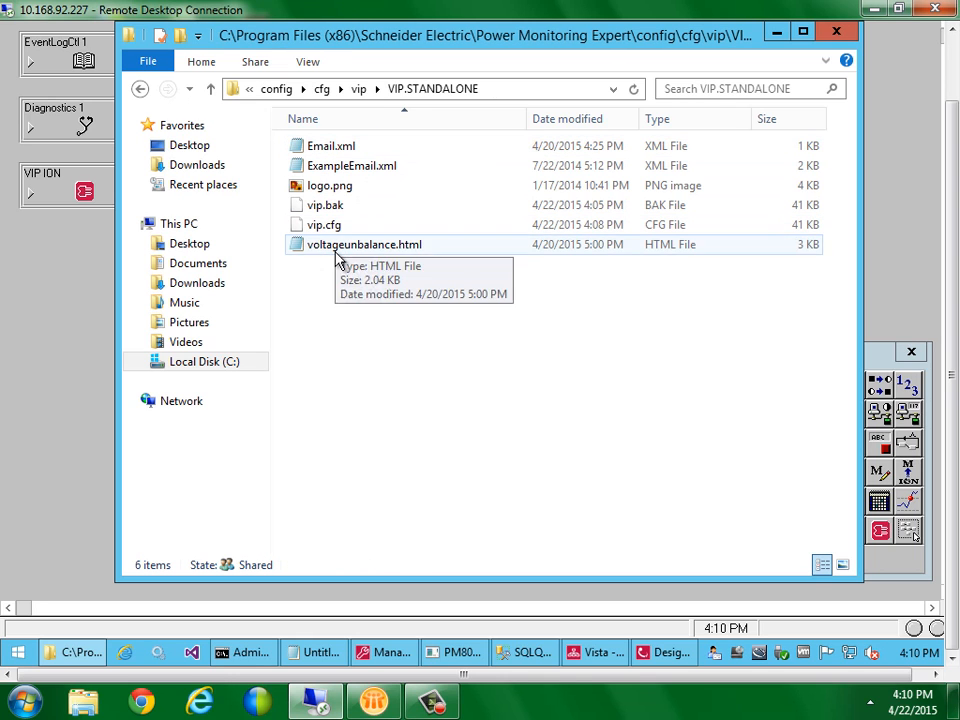
double_click(337, 250)
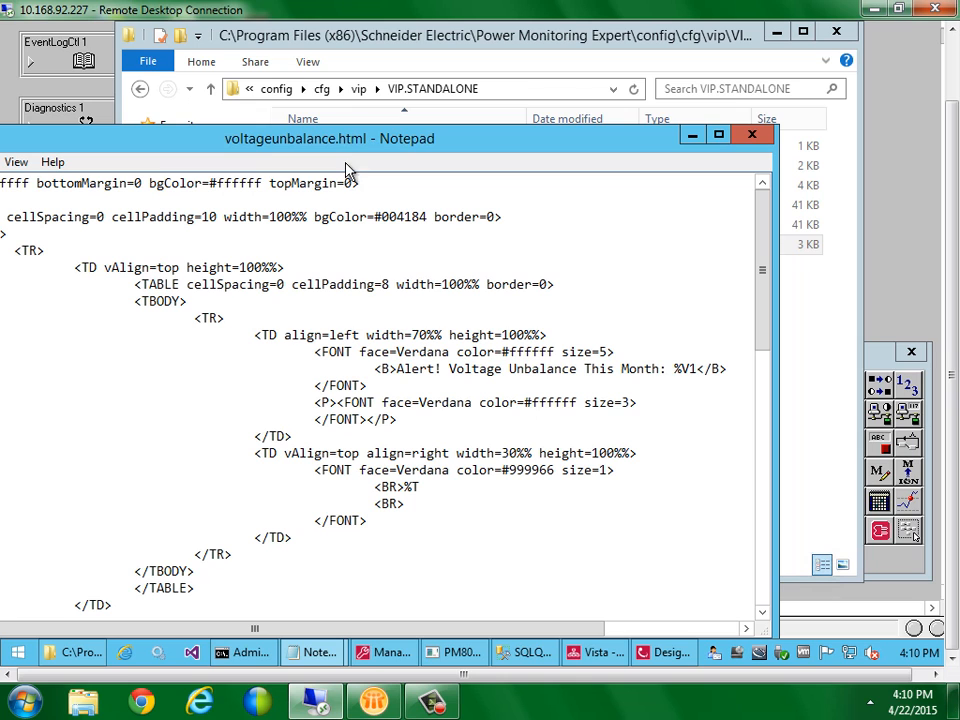
left_click_drag(344, 140, 505, 124)
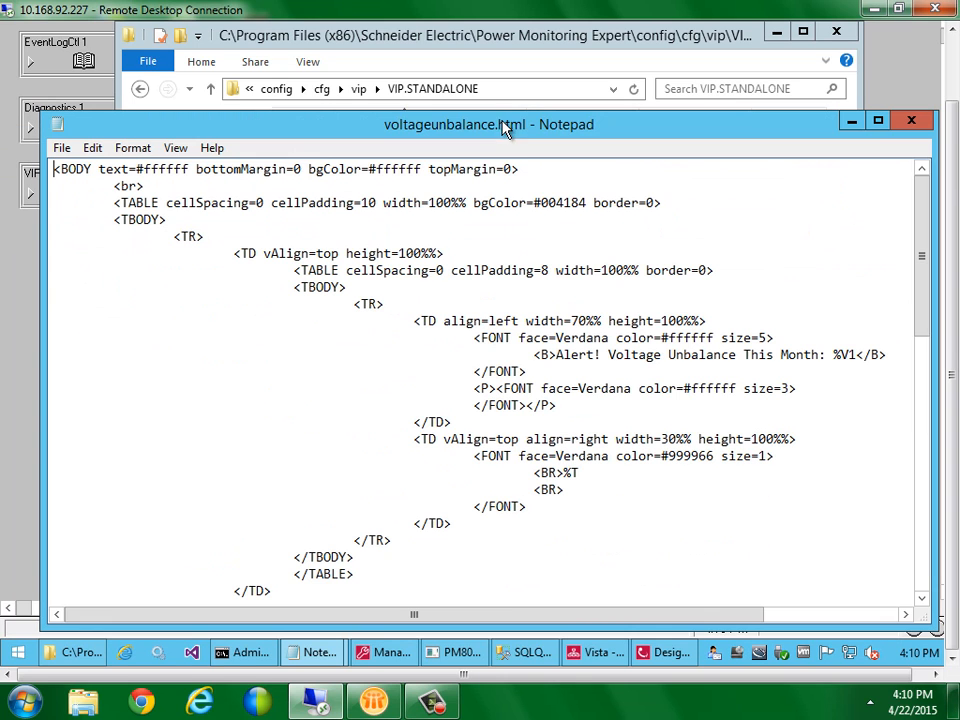
left_click(420, 320)
key("Down")
key("Down")
key("Down")
key("Right")
key("Right")
key("Right")
key("Down")
key("Home")
key("Right")
key("Right")
key("Up")
key("Up")
key("Home")
left_click_drag(534, 355, 776, 355)
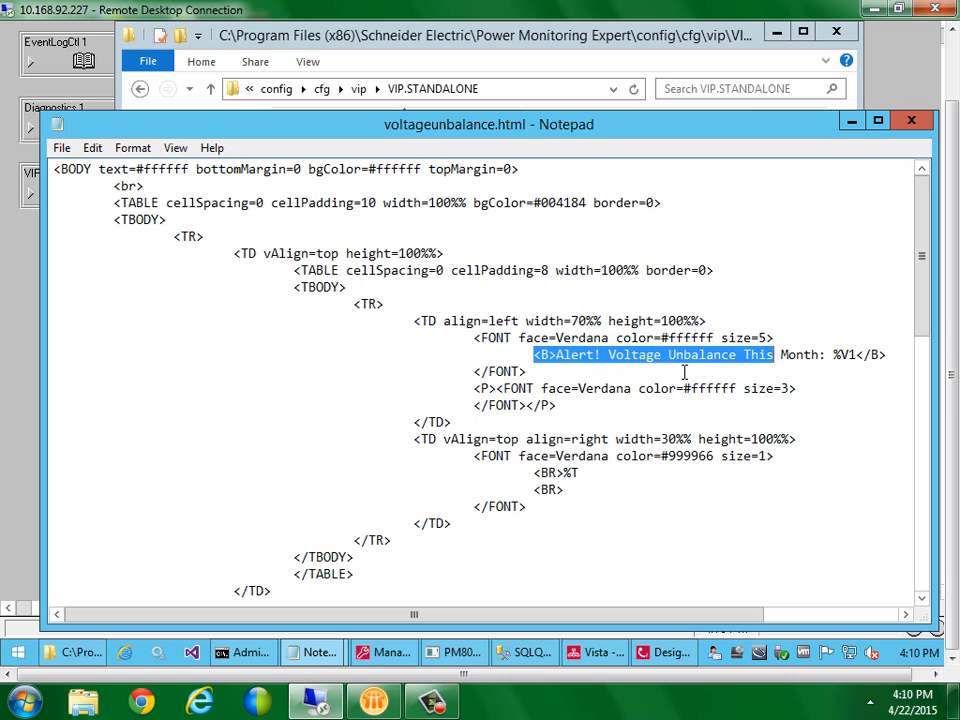
key("Down")
key("Down")
key("Down")
key("Down")
key("Down")
key("Down")
key("Down")
key("Down")
key("Down")
key("Down")
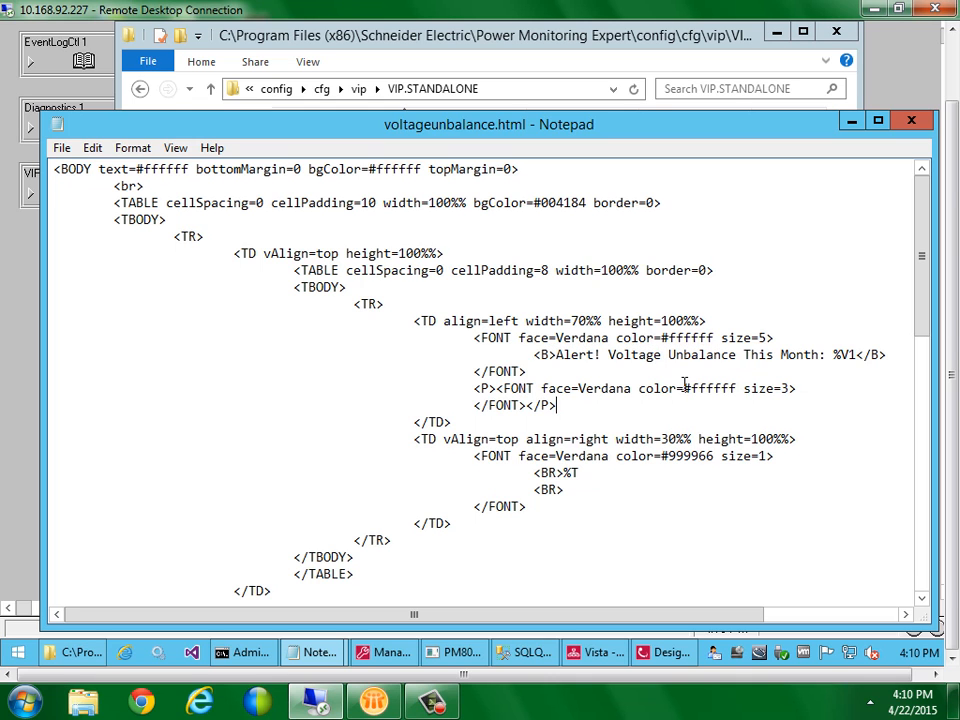
key("Down")
key("Down")
key("Down")
key("Down")
key("Down")
key("Down")
key("Down")
key("Down")
key("Down")
key("Down")
key("Down")
key("Down")
key("Down")
key("Down")
key("Down")
key("Down")
key("Down")
key("Down")
key("Down")
key("Down")
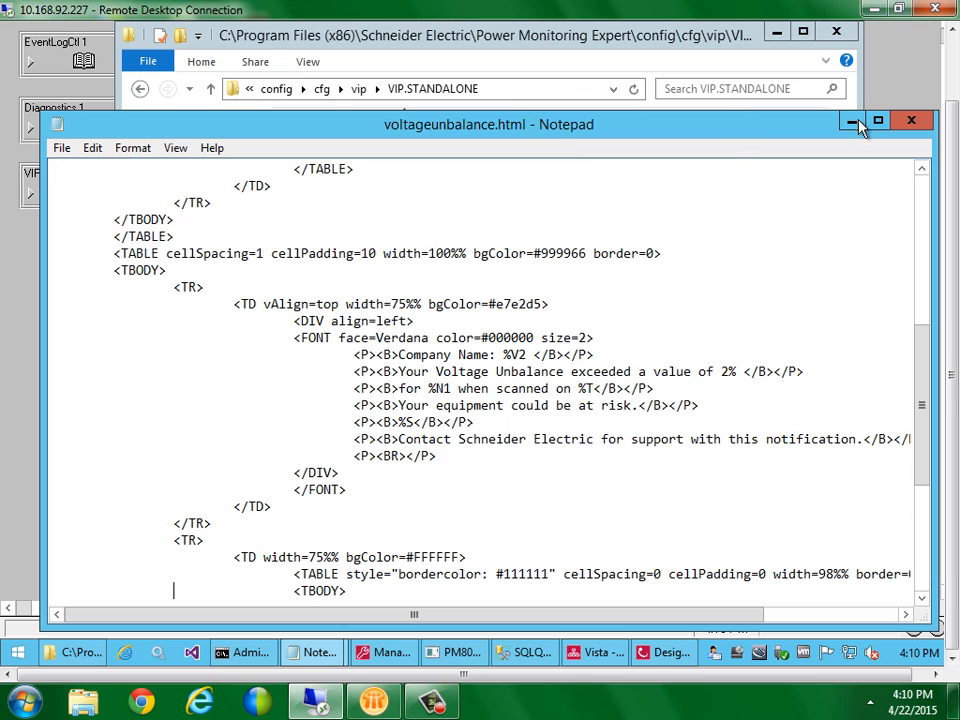
Close the template file and open Email 1's HTML Template File register for editing
left_click(911, 121)
left_click(916, 122)
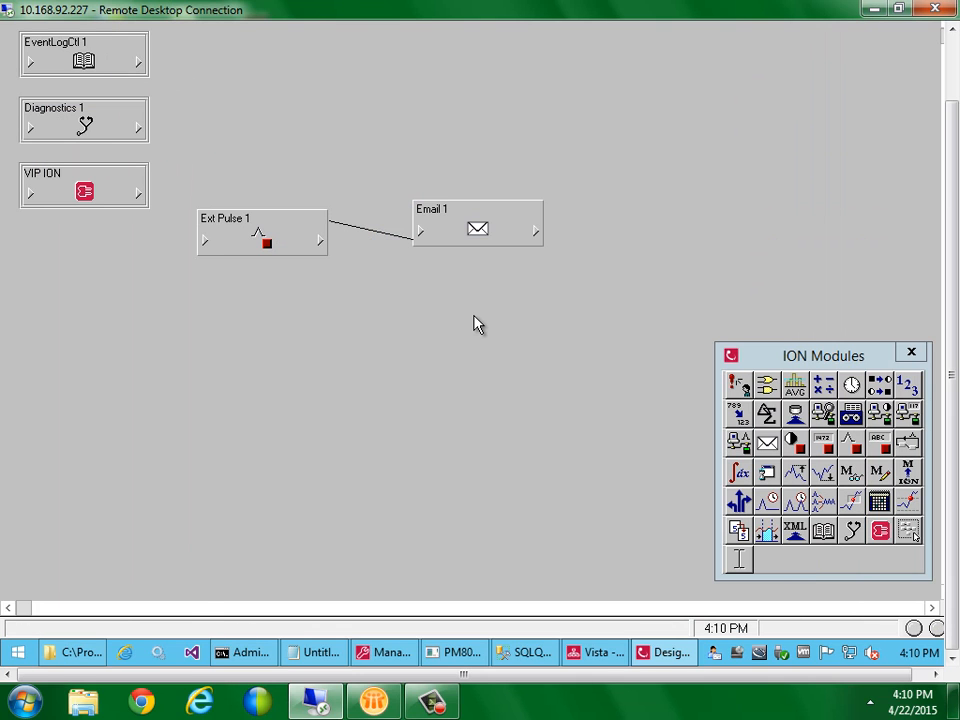
double_click(474, 235)
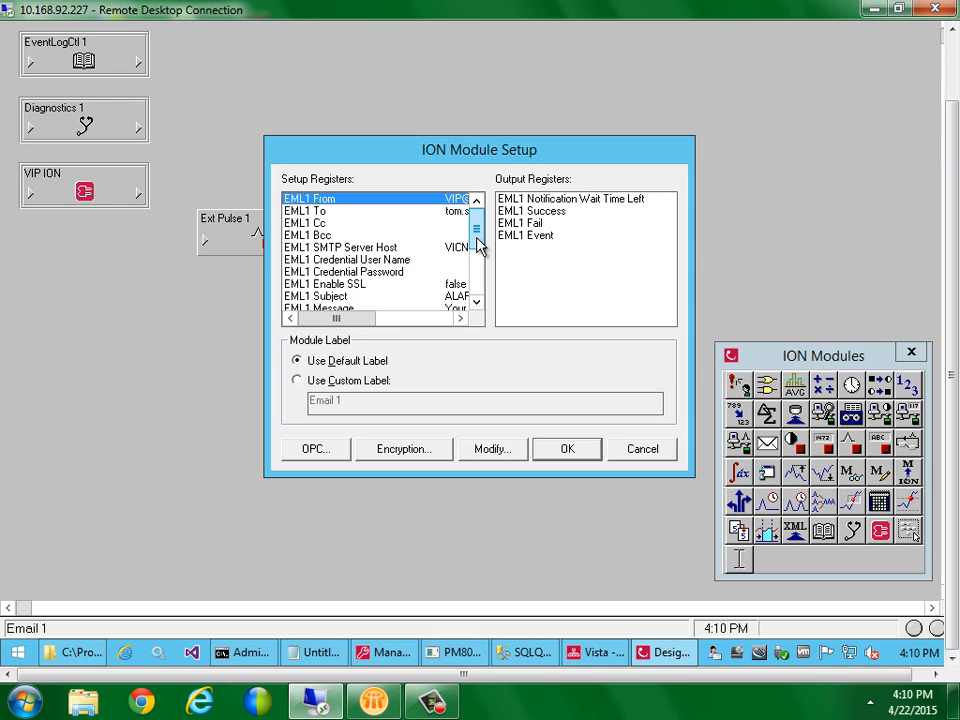
left_click_drag(478, 246, 478, 258)
left_click(385, 285)
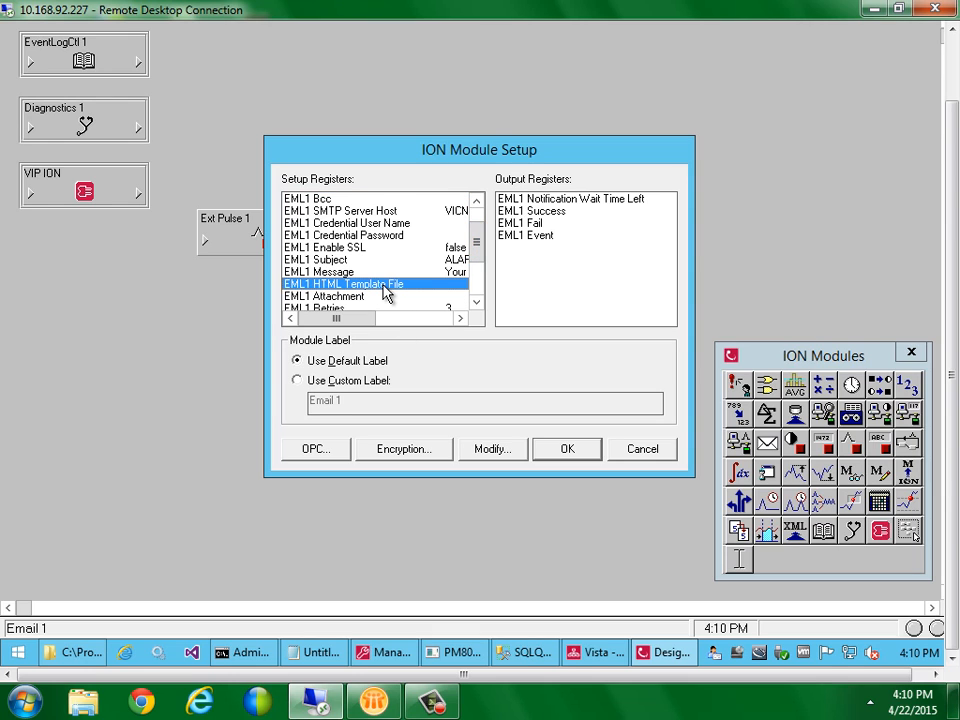
double_click(385, 286)
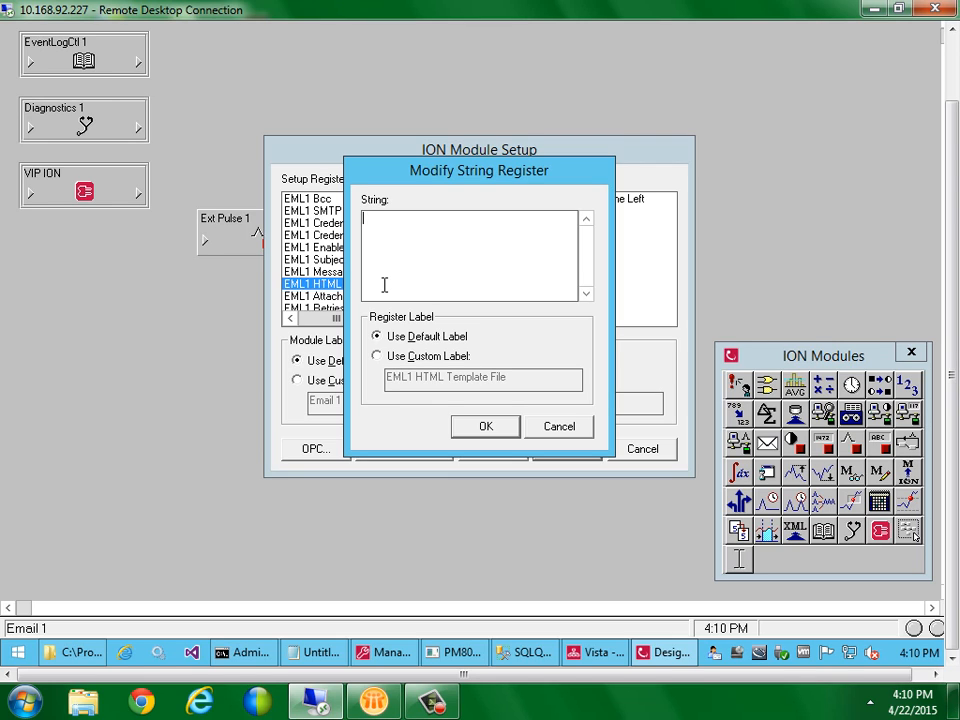
Enter %VIPDIR%\voltageunbalance.html as the template path and apply the module setup
type("%VIPR")
type("IR%")
type("\\")
type("vo")
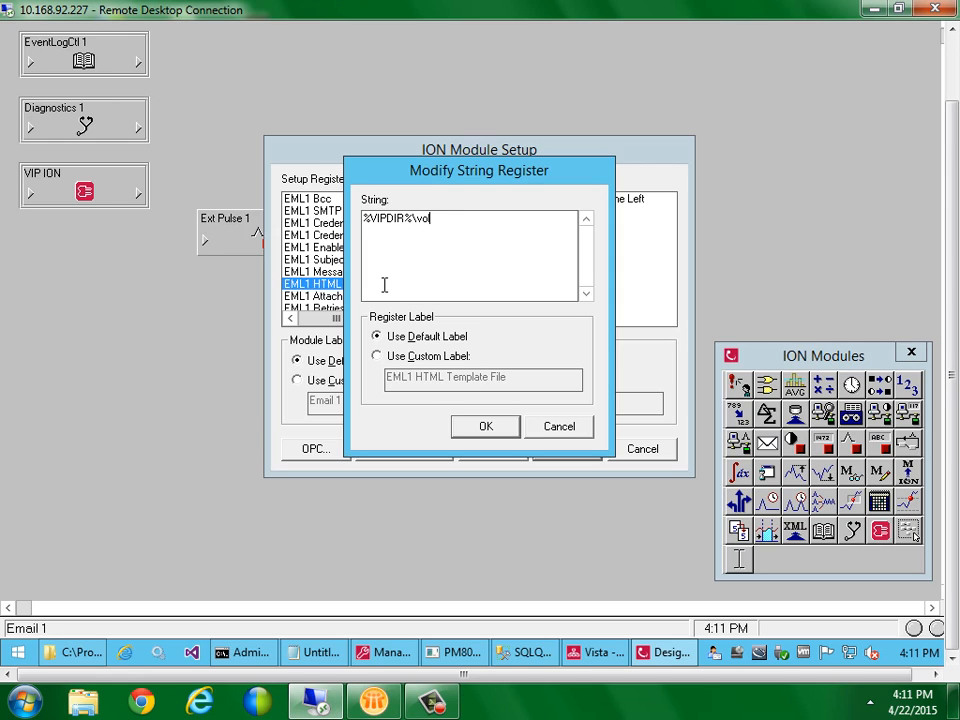
type("ltageunbalance.html")
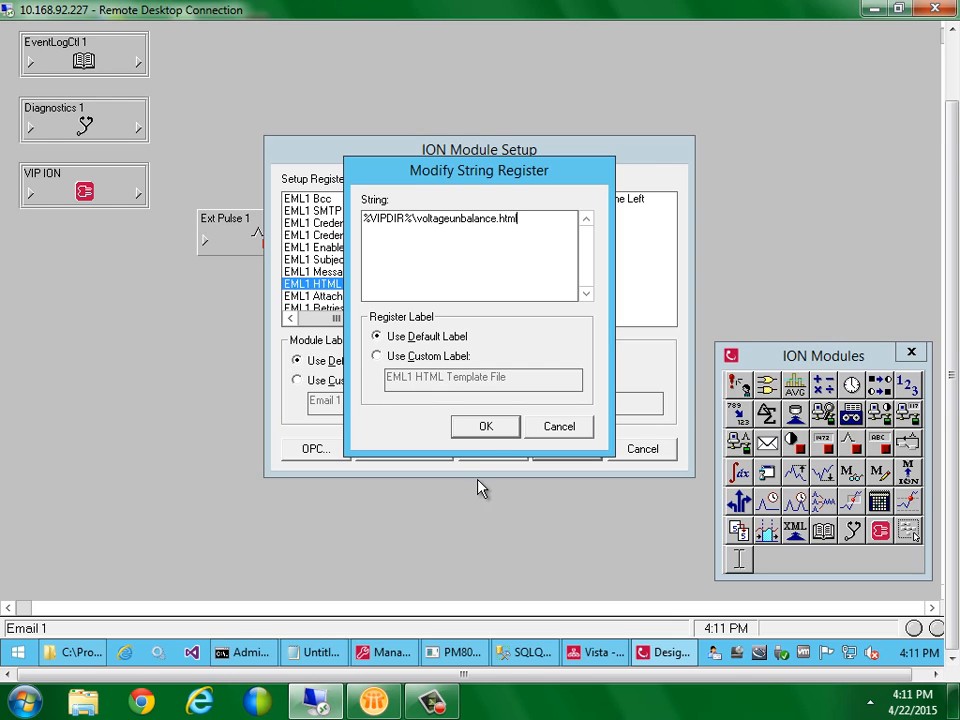
left_click(503, 428)
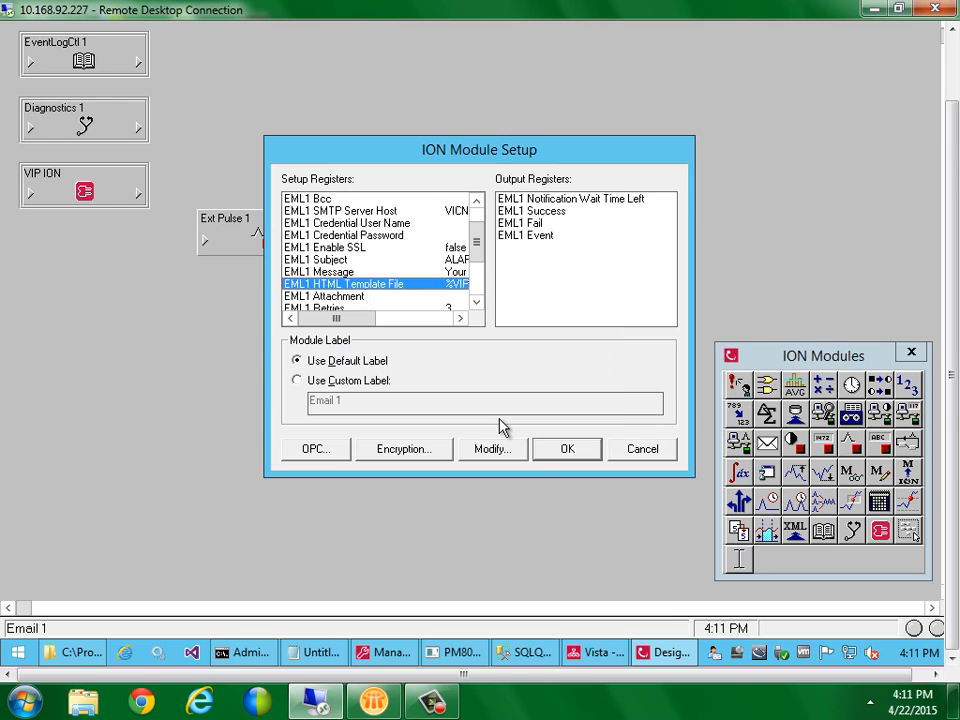
left_click(561, 450)
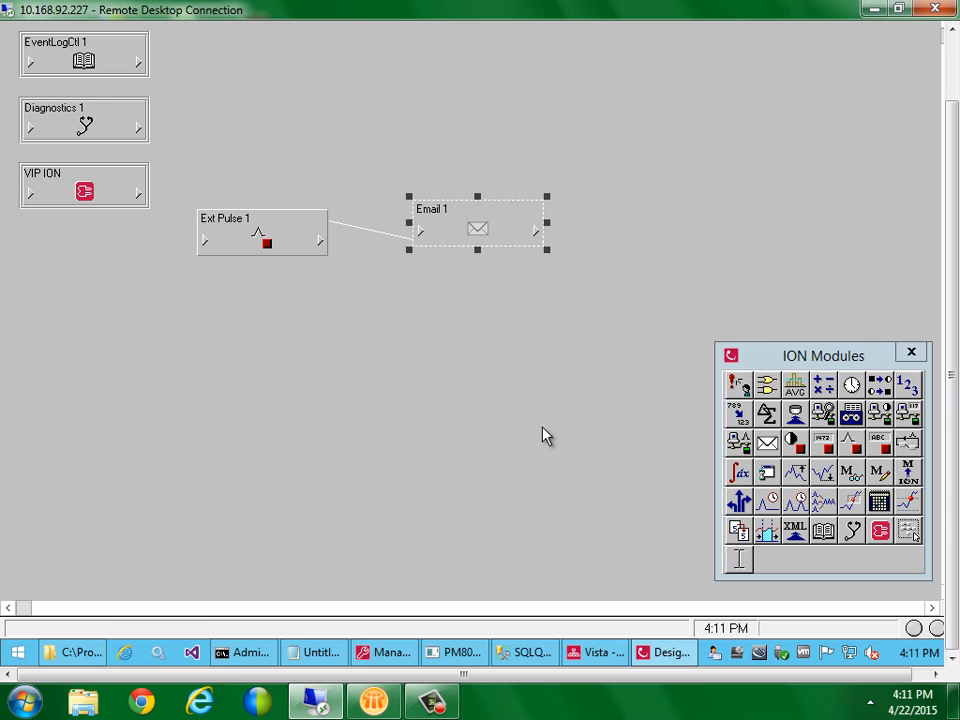
Fire the trigger object on the Vista diagram, confirm with Yes, and bring Lotus Notes forward
left_click(536, 312)
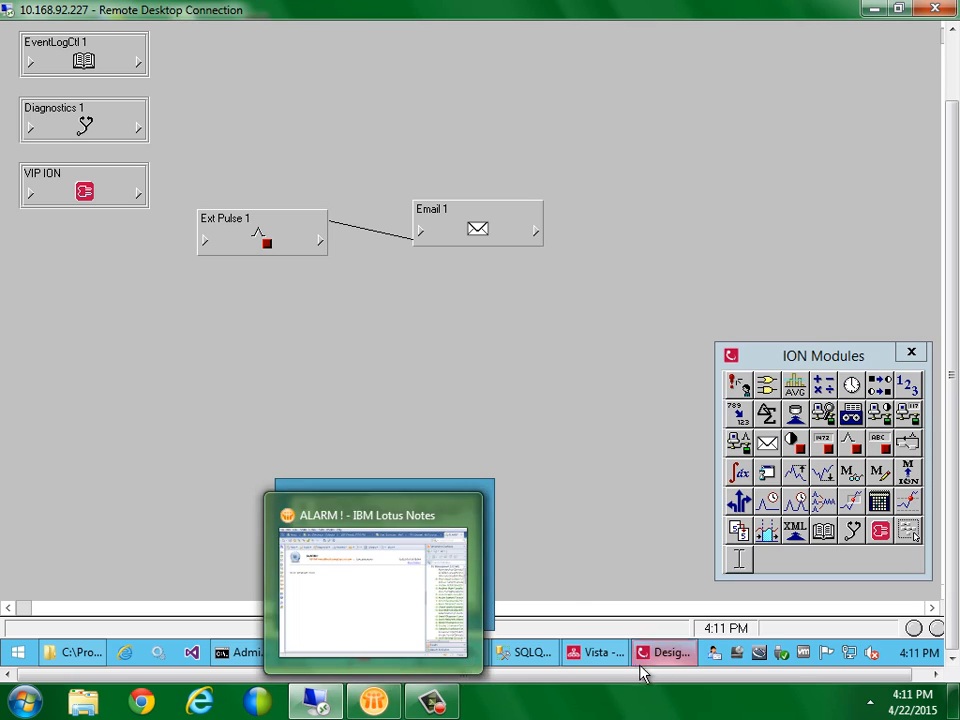
left_click(594, 652)
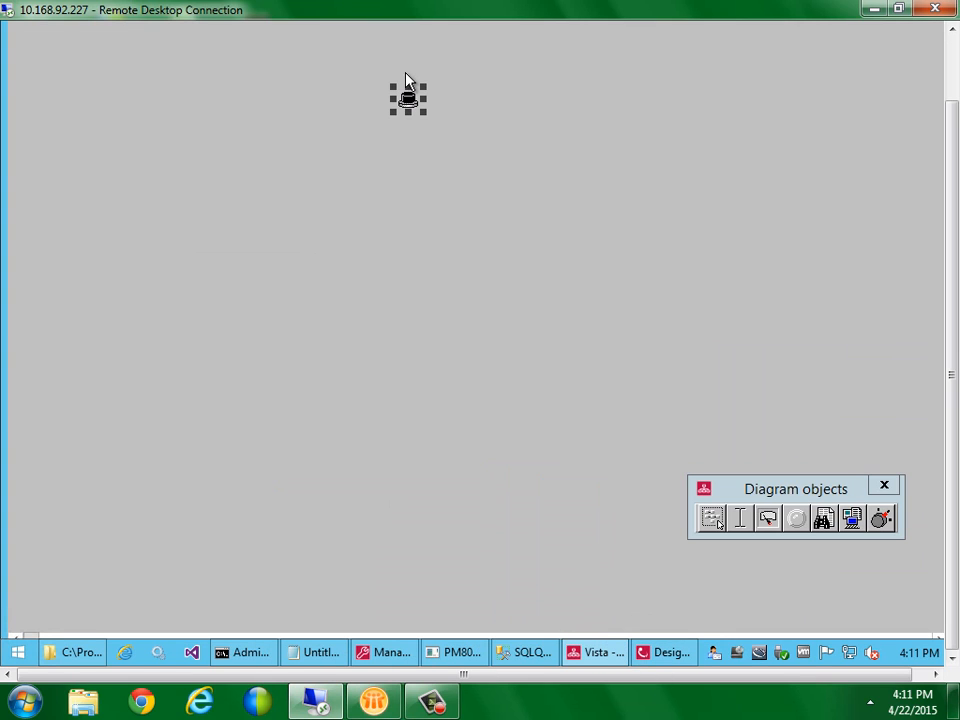
key("Delete")
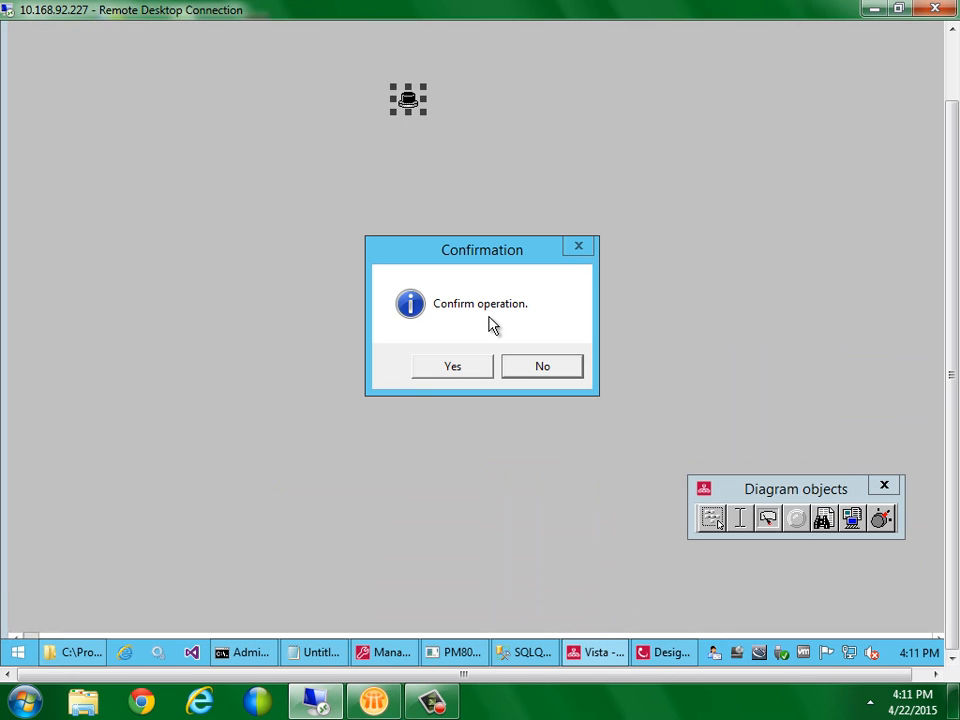
left_click(452, 366)
mouse_move(374, 700)
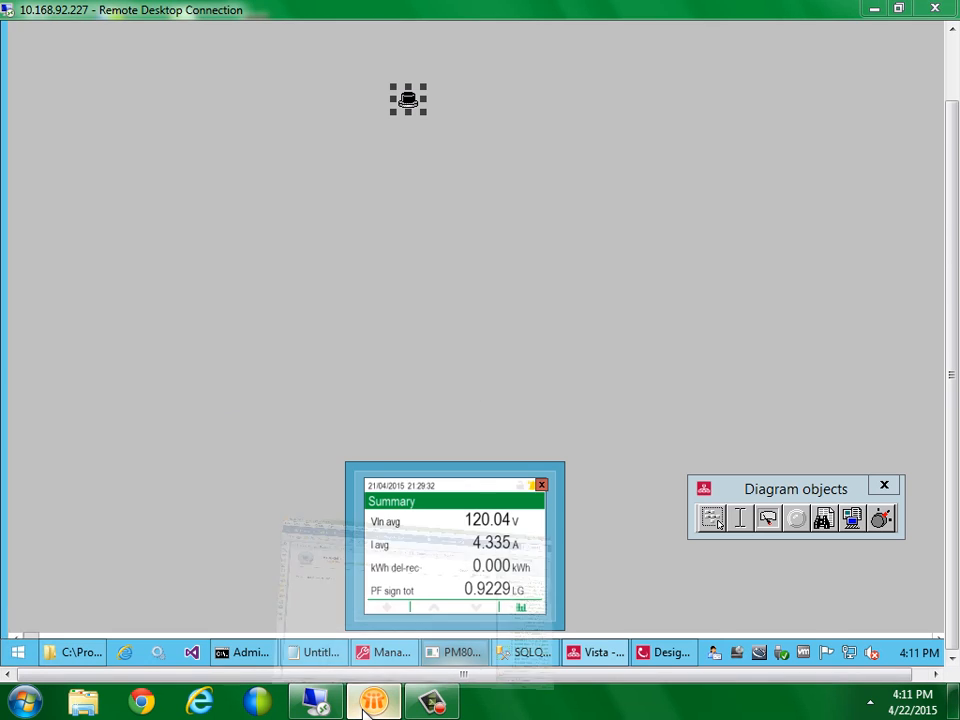
left_click(376, 548)
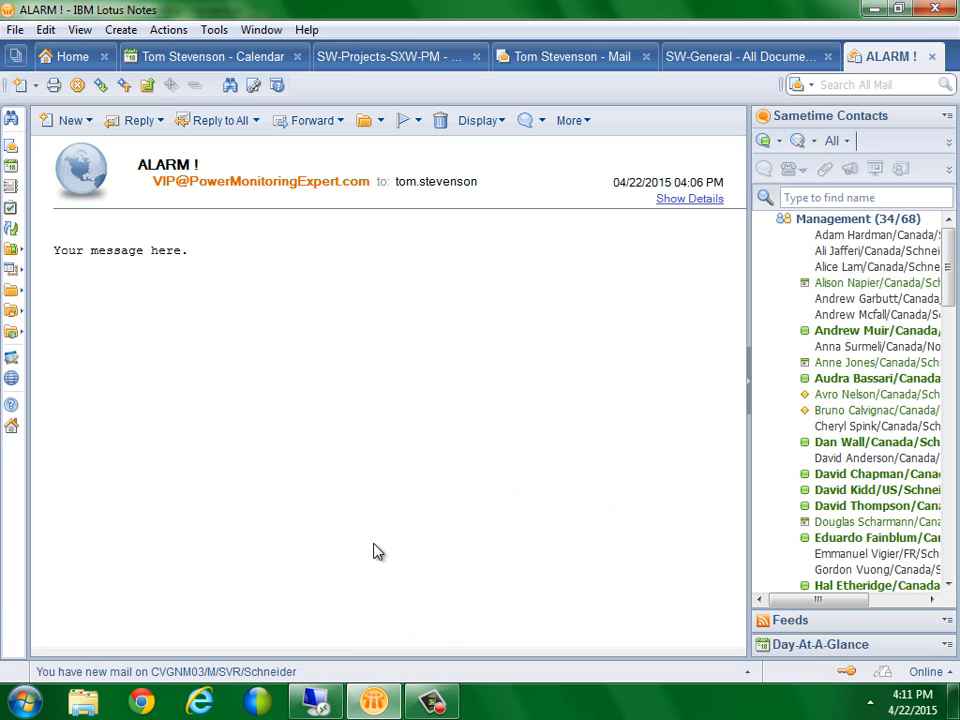
Refresh the Lotus Notes inbox, close the old ALARM! message, and open the newest one
left_click(575, 56)
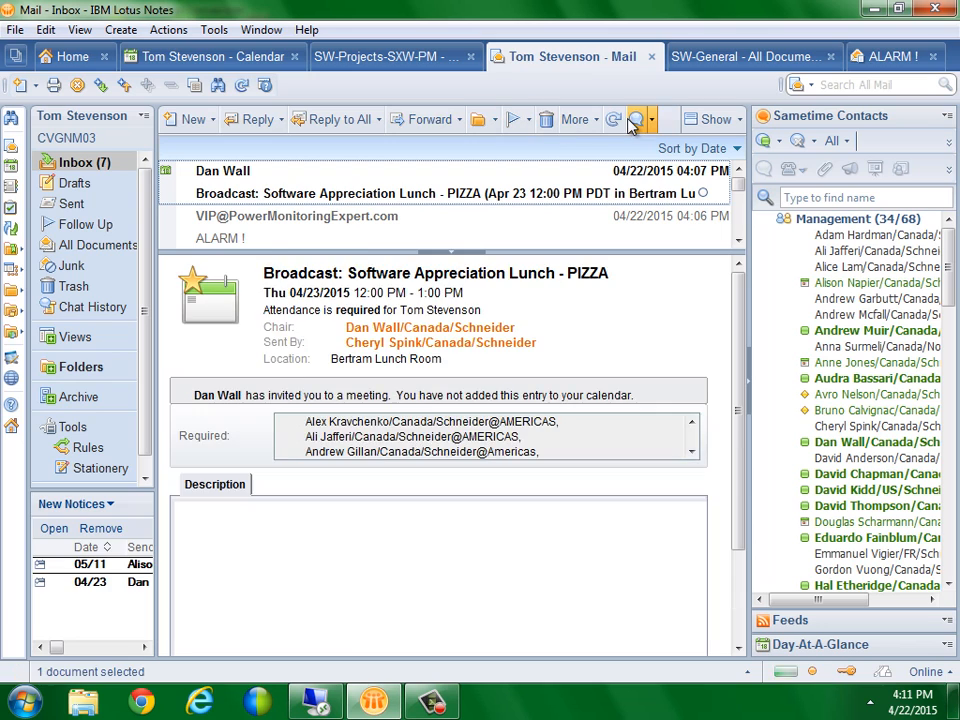
left_click(614, 119)
double_click(471, 183)
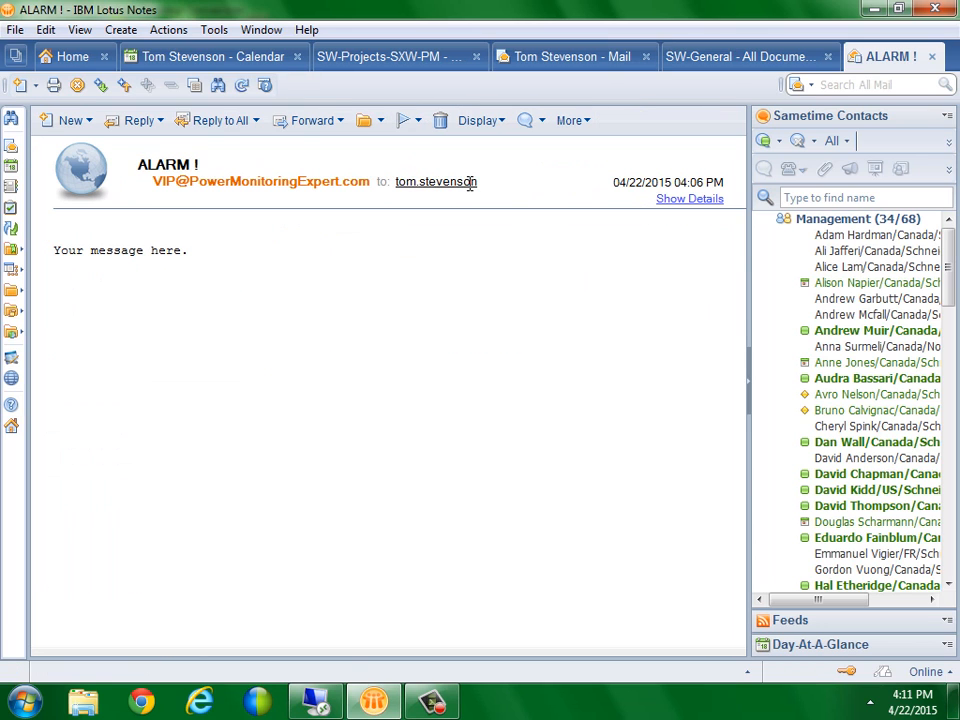
left_click(931, 57)
left_click(740, 170)
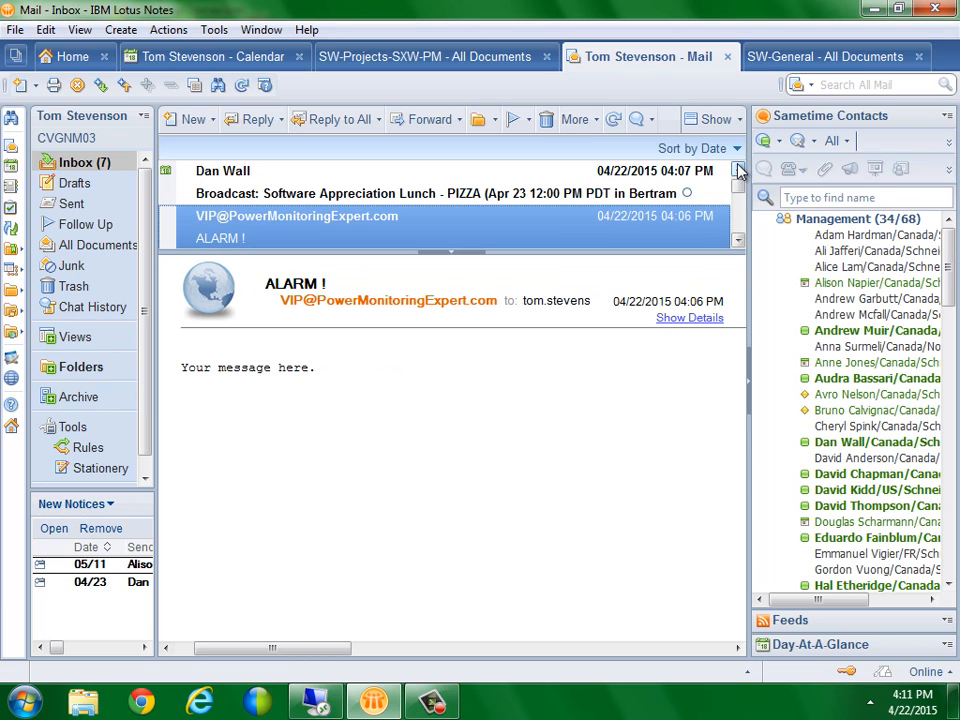
left_click(740, 170)
left_click(740, 170)
left_click(740, 170)
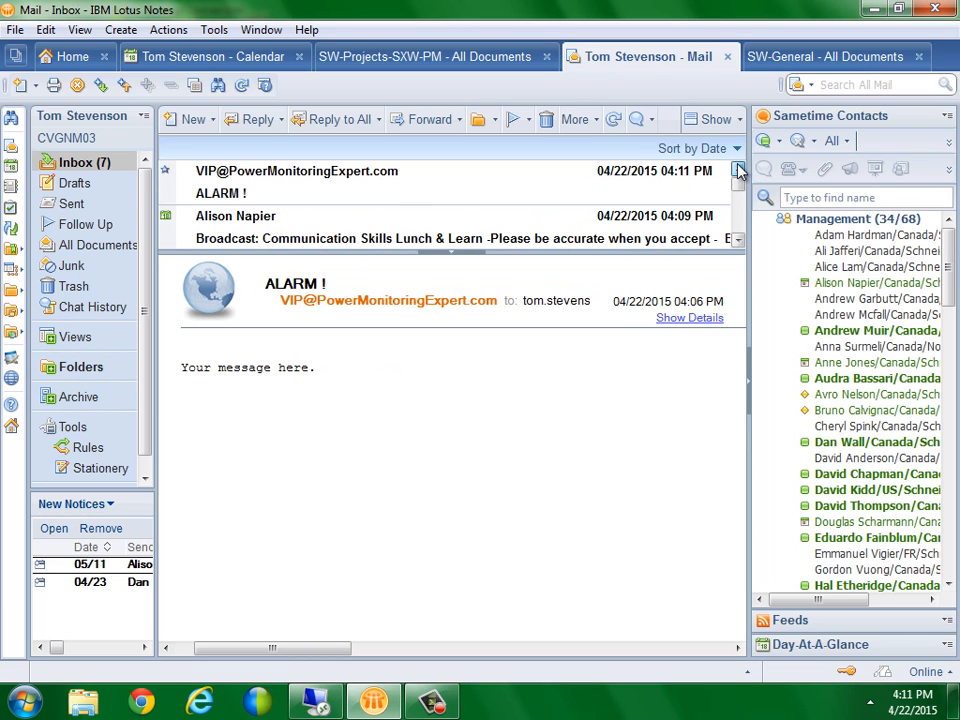
double_click(517, 182)
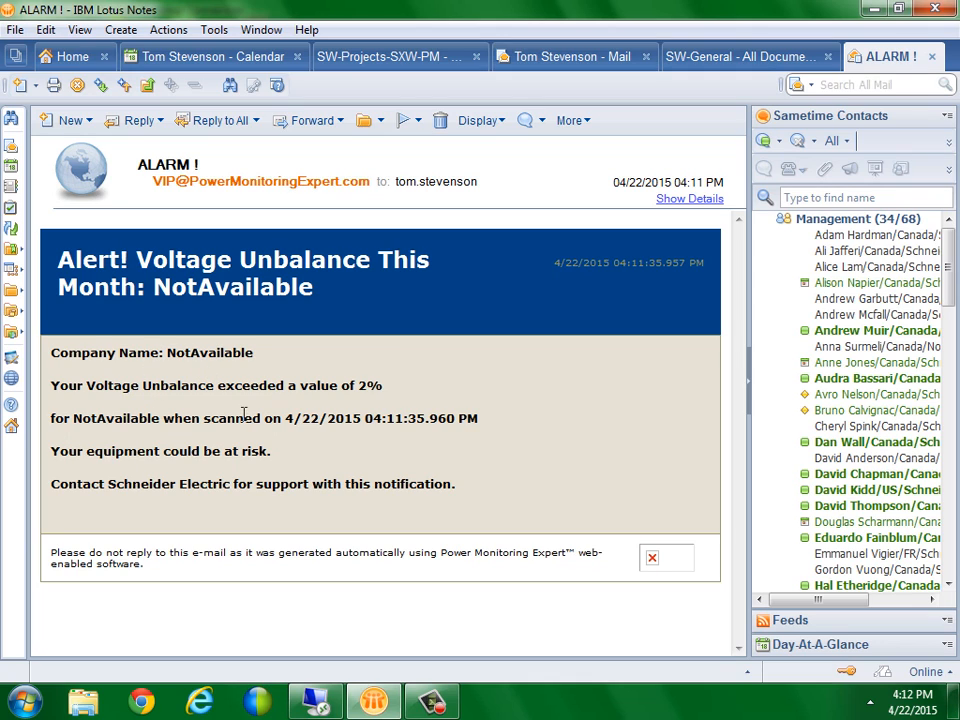
Read the alarm body: threshold sentence, NotAvailable value, equipment-at-risk and Contact Schneider Electric lines
left_click_drag(51, 388, 390, 385)
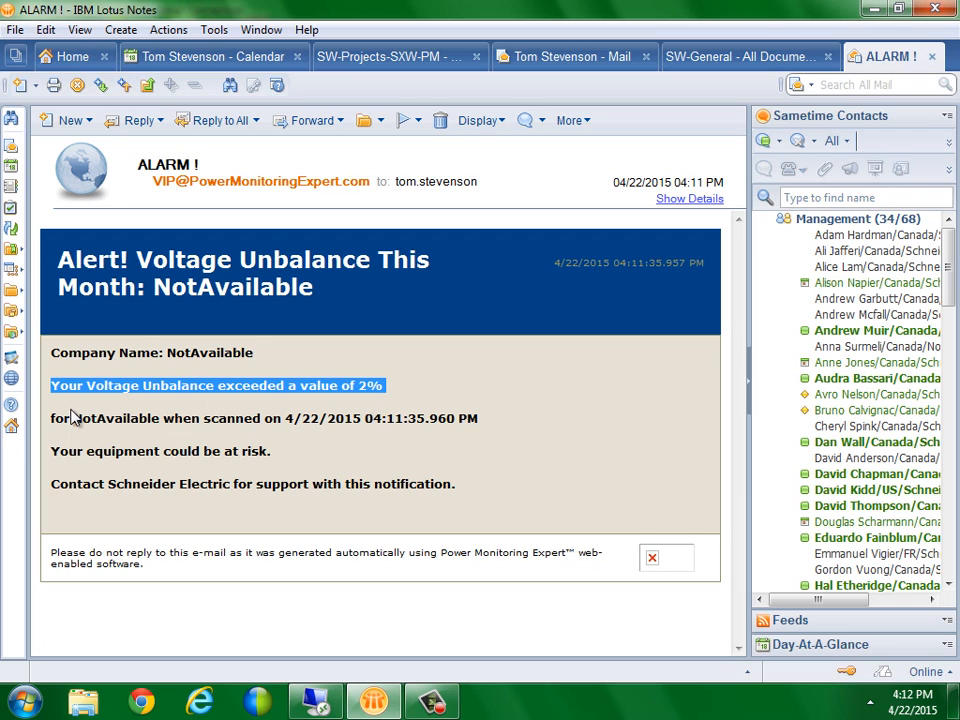
left_click_drag(75, 418, 160, 424)
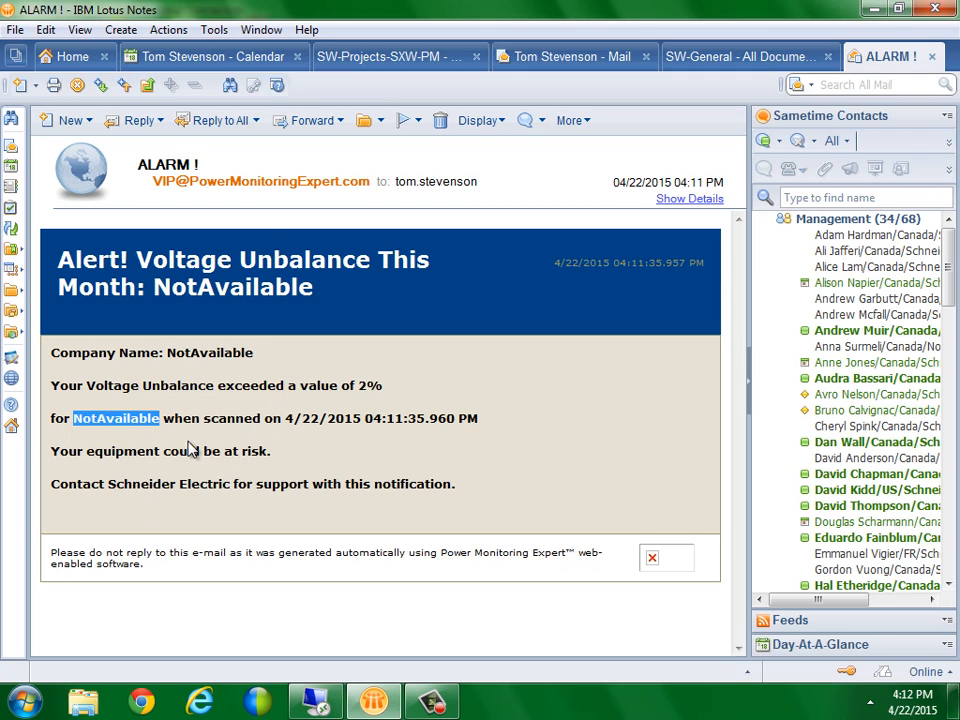
left_click_drag(52, 451, 262, 455)
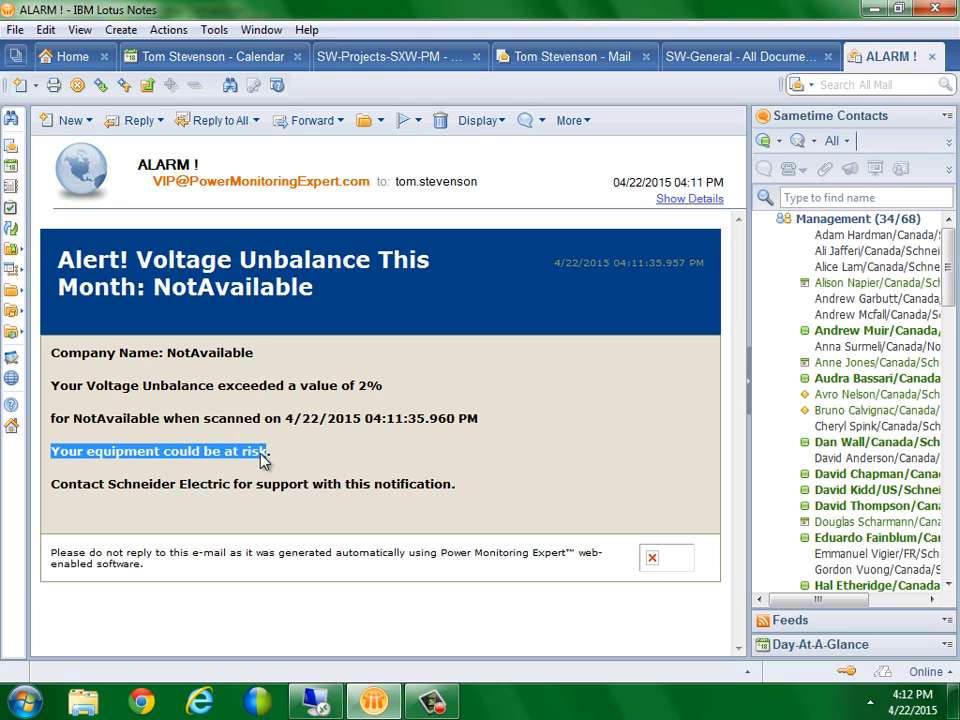
left_click(55, 484)
left_click_drag(55, 484, 464, 477)
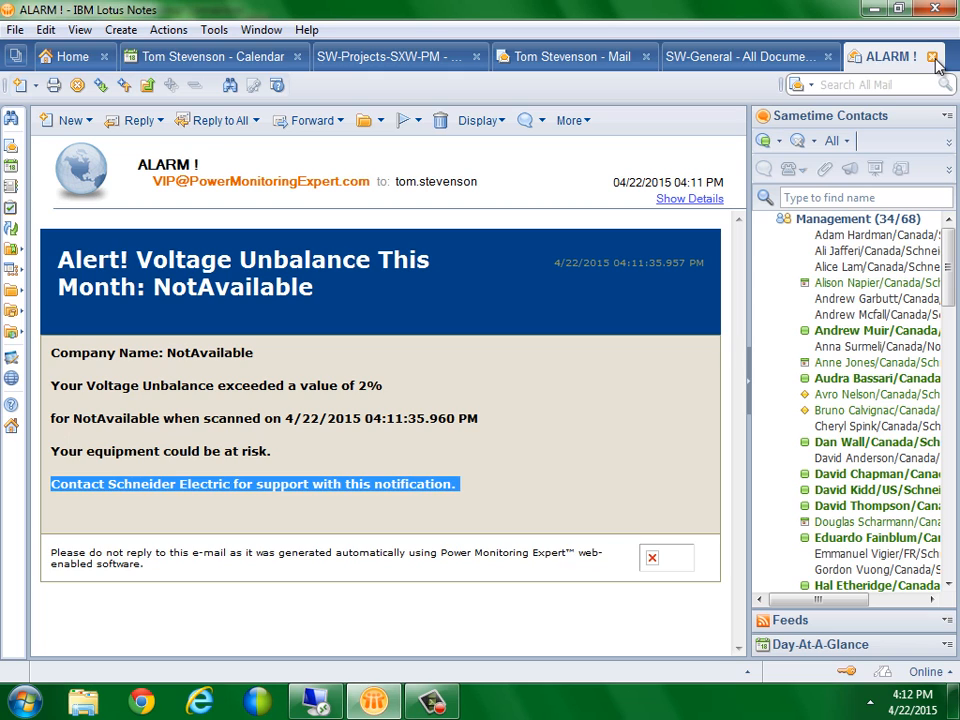
left_click(316, 701)
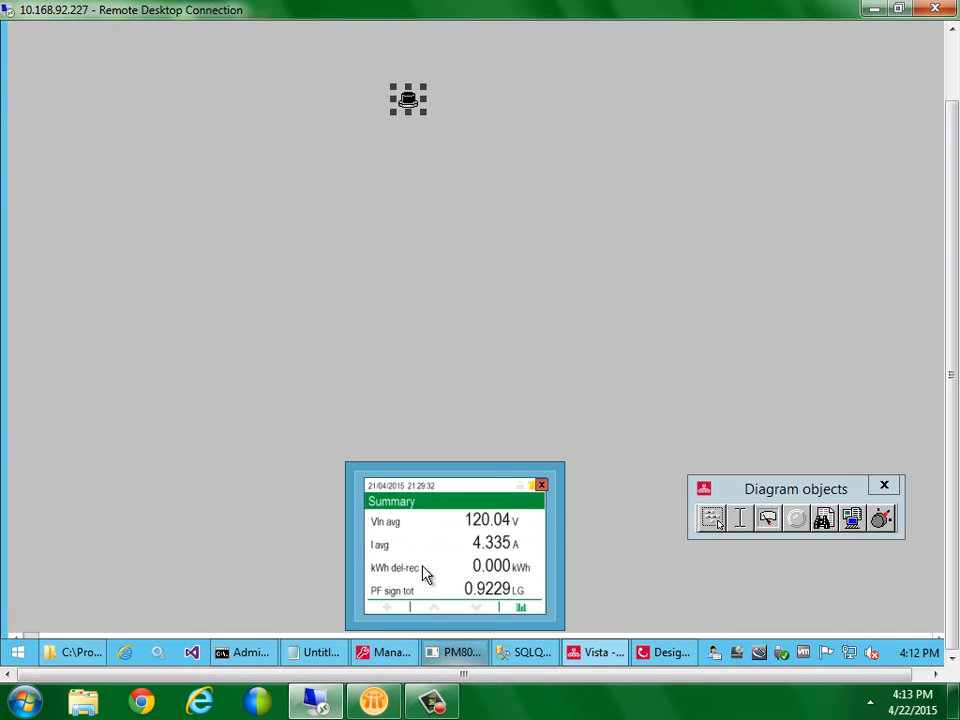
Open voltageunbalance.html from the VIP.STANDALONE folder in Notepad
left_click(640, 652)
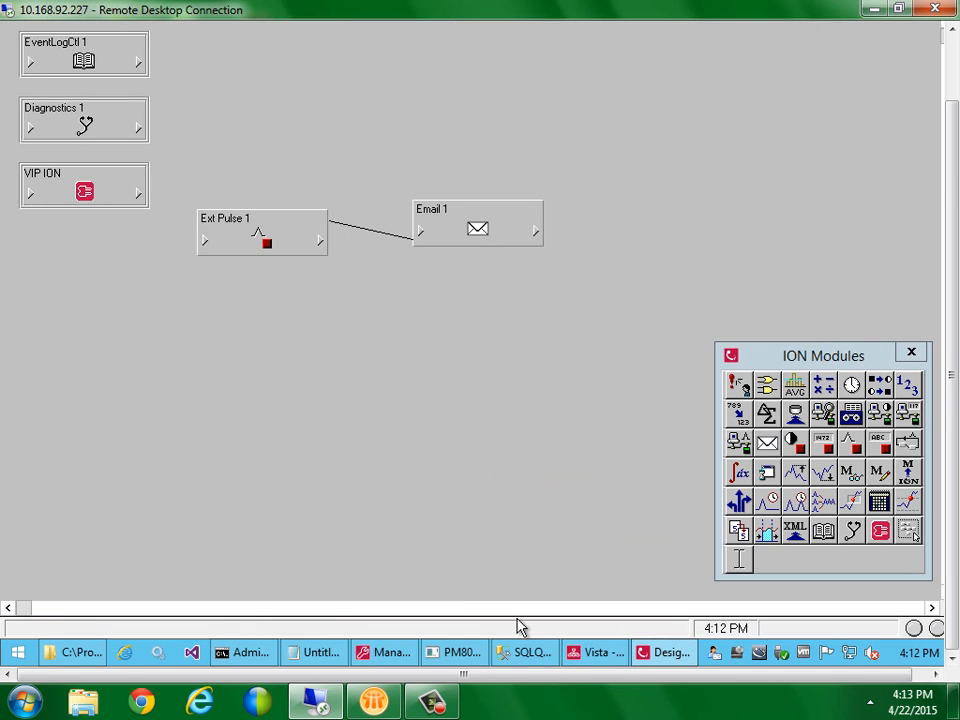
left_click(75, 656)
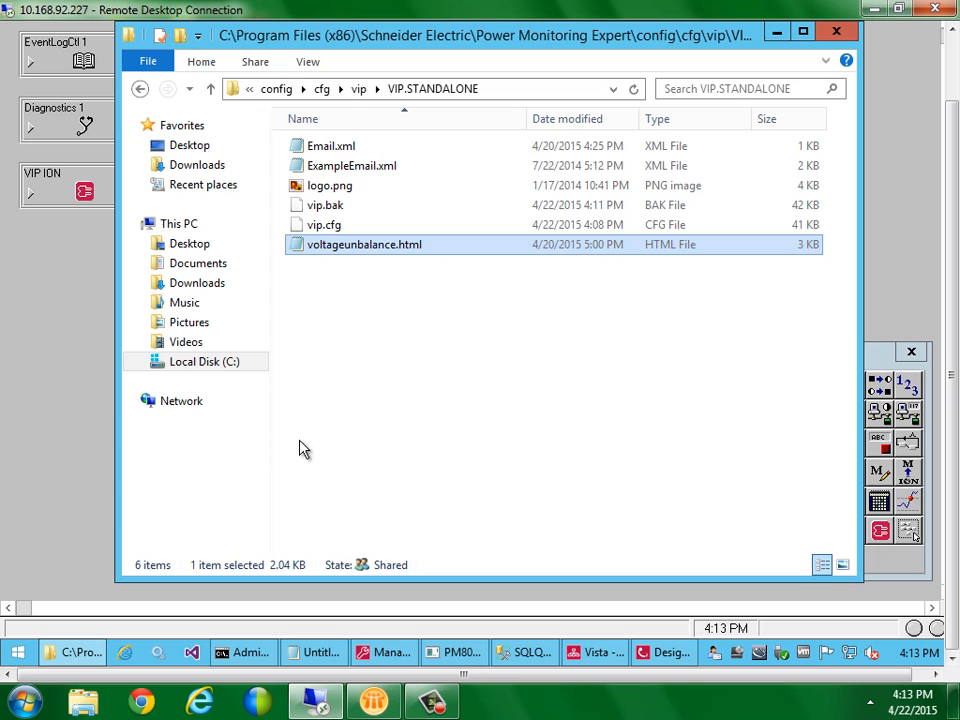
double_click(352, 246)
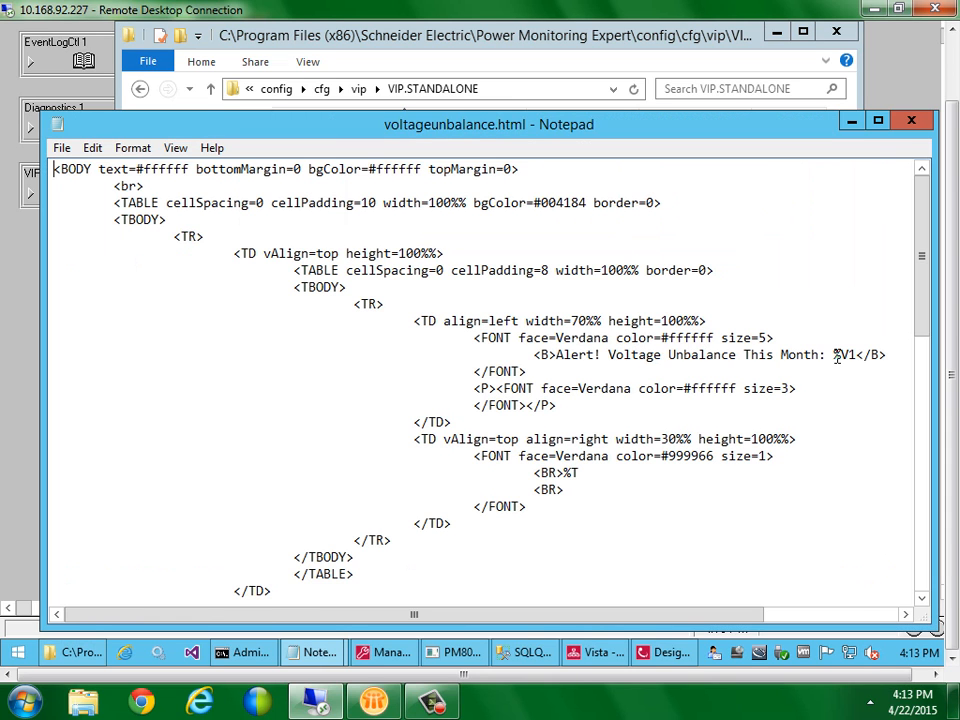
Inspect the %V1, %T, %V2, %N1 and %S placeholders in the template, then close Notepad
left_click_drag(834, 355, 857, 358)
left_click_drag(564, 472, 580, 474)
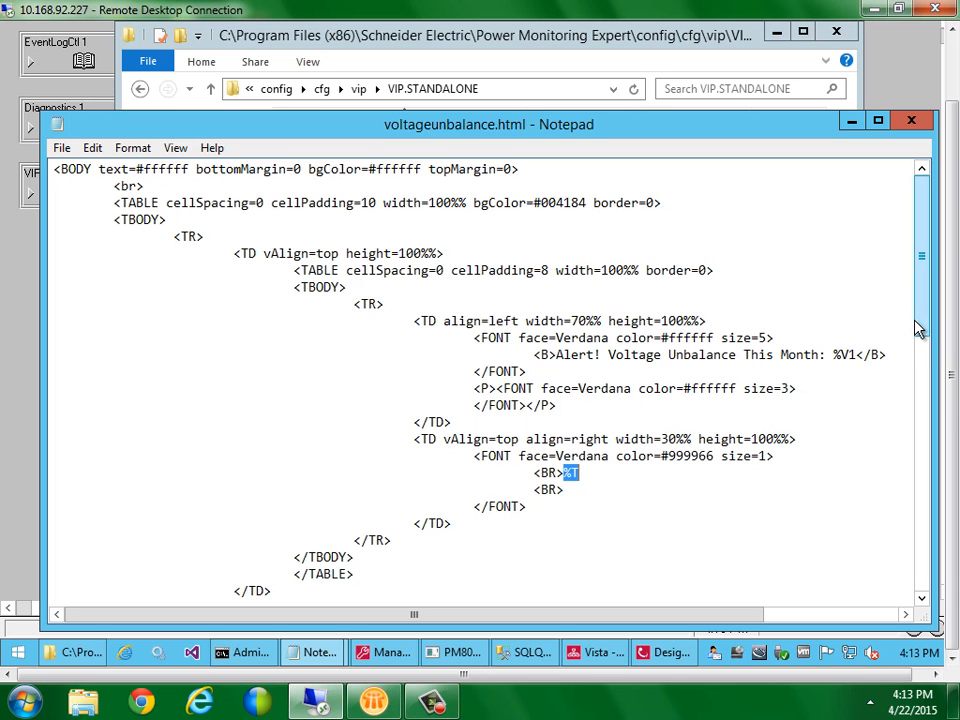
left_click_drag(918, 330, 928, 468)
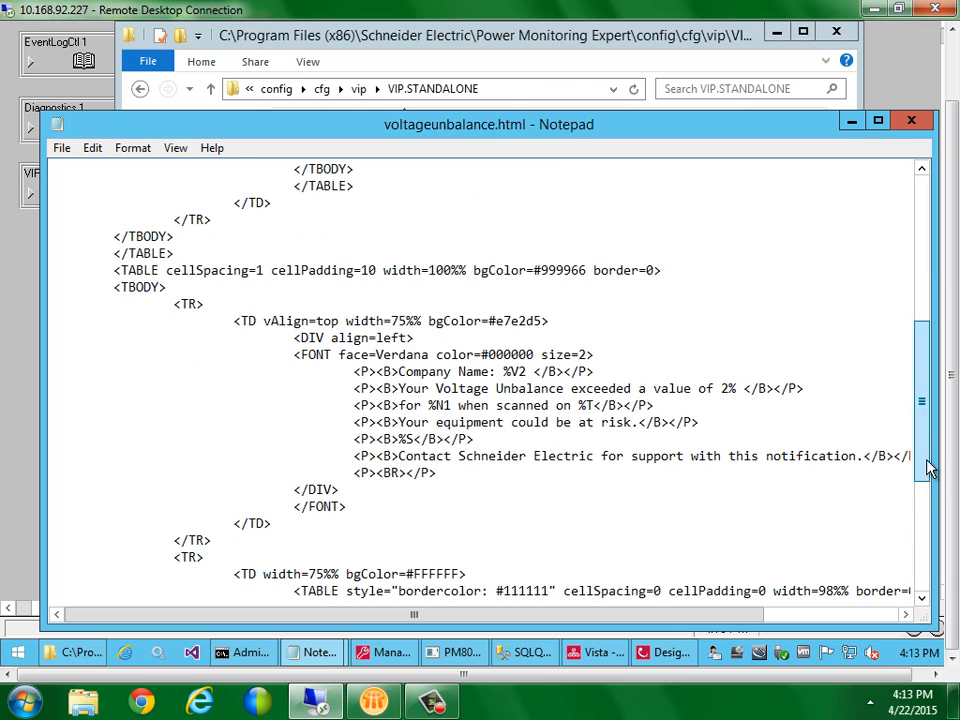
left_click_drag(503, 372, 526, 372)
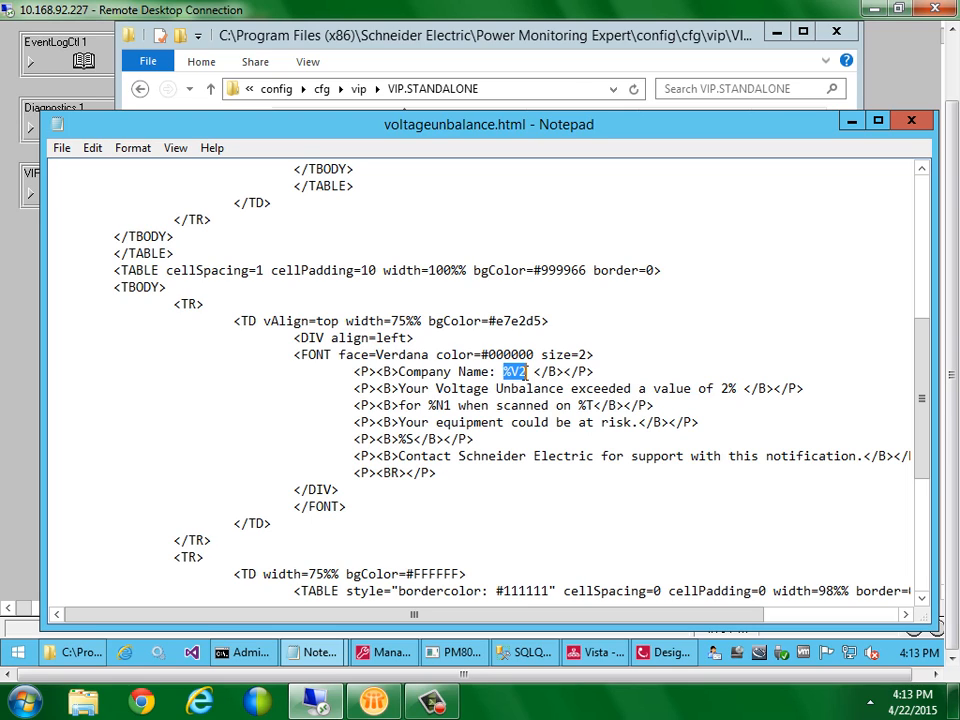
left_click(430, 405)
left_click_drag(430, 405, 452, 404)
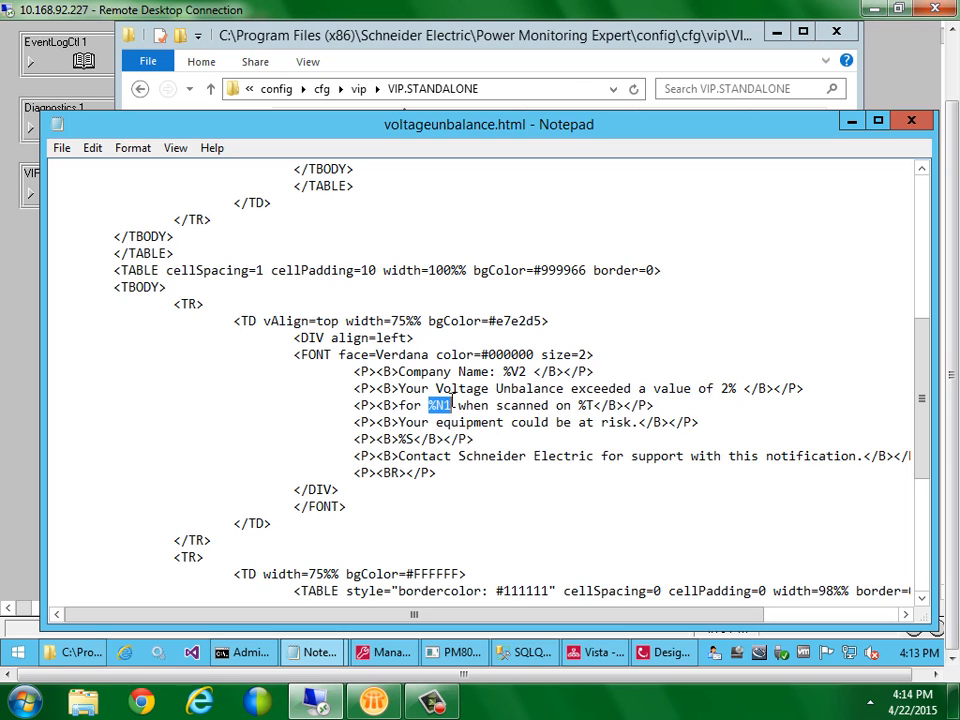
left_click_drag(490, 439, 355, 439)
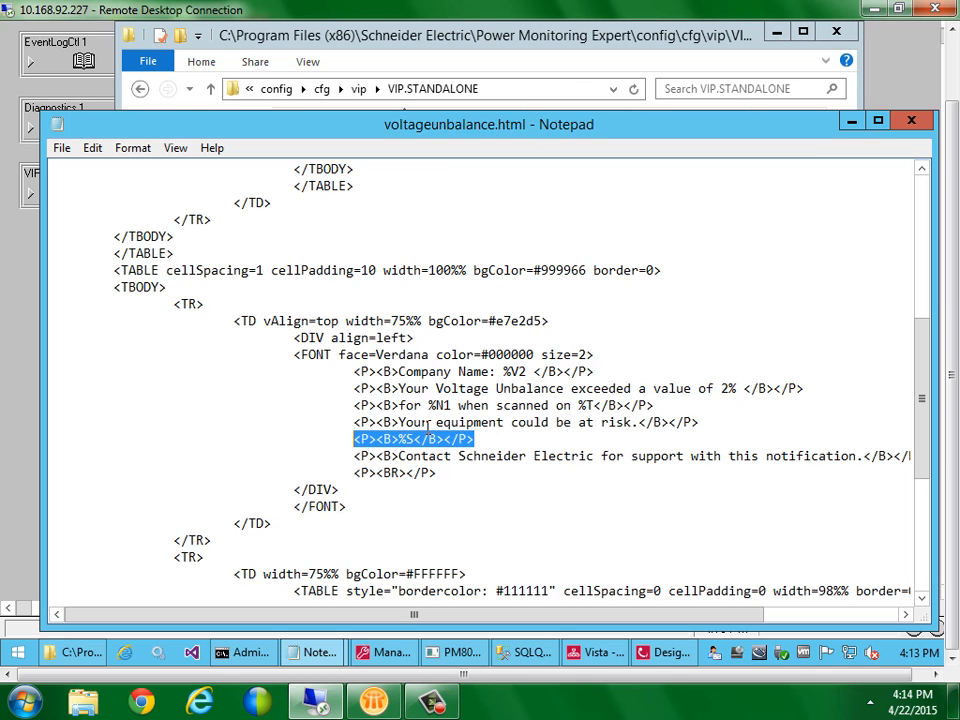
left_click(909, 121)
Rearrange the canvas, moving Email 1 up-right and Ext Pulse 1 slightly lower
left_click(43, 238)
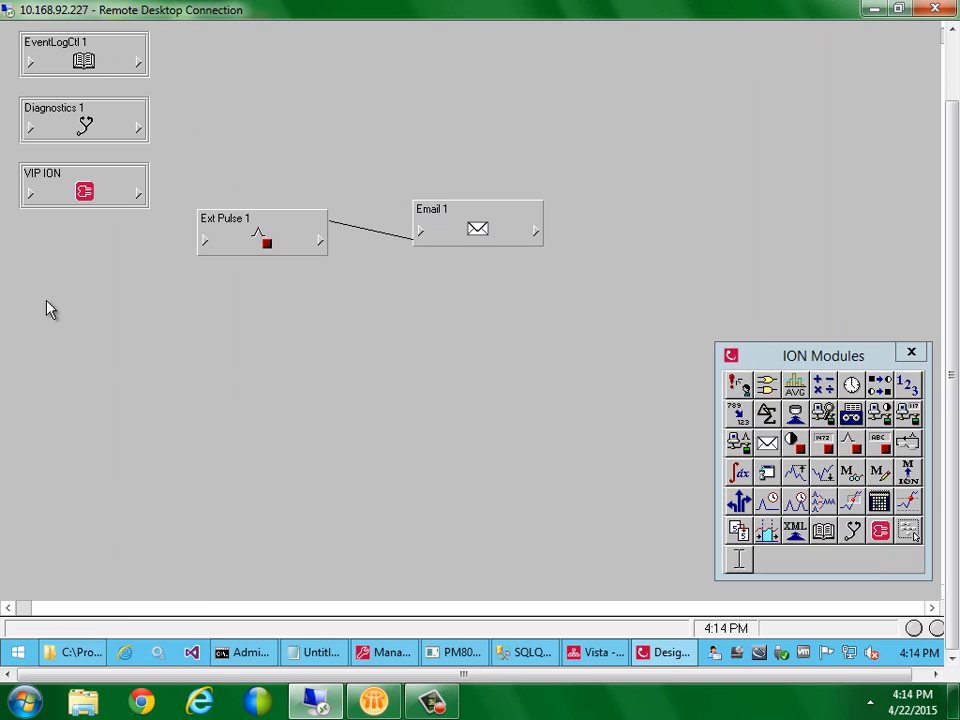
left_click_drag(514, 225, 549, 208)
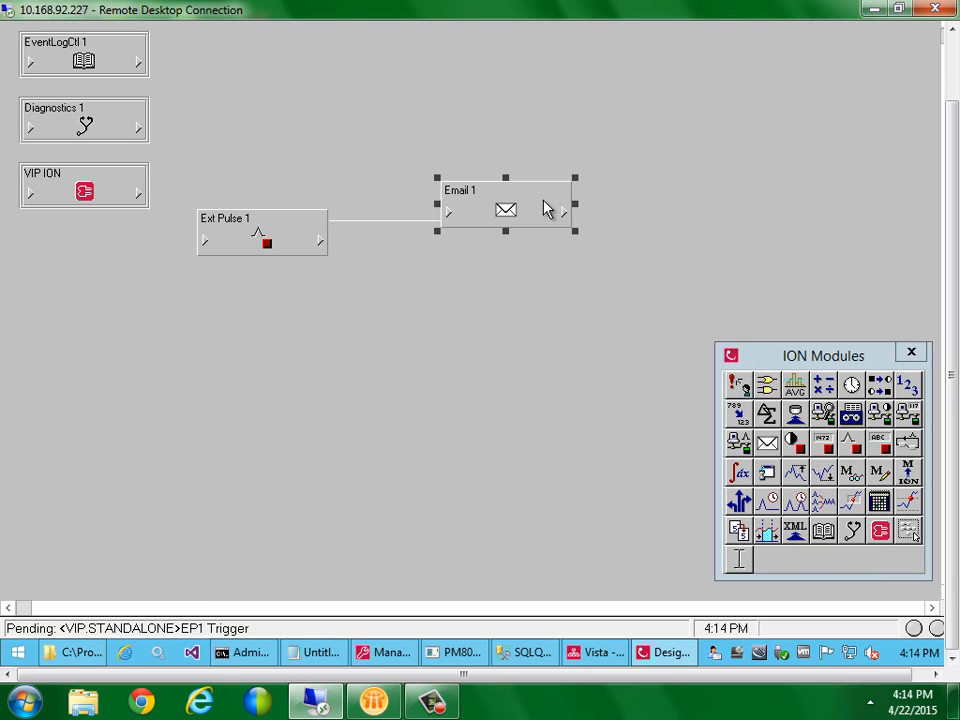
left_click_drag(284, 260, 284, 288)
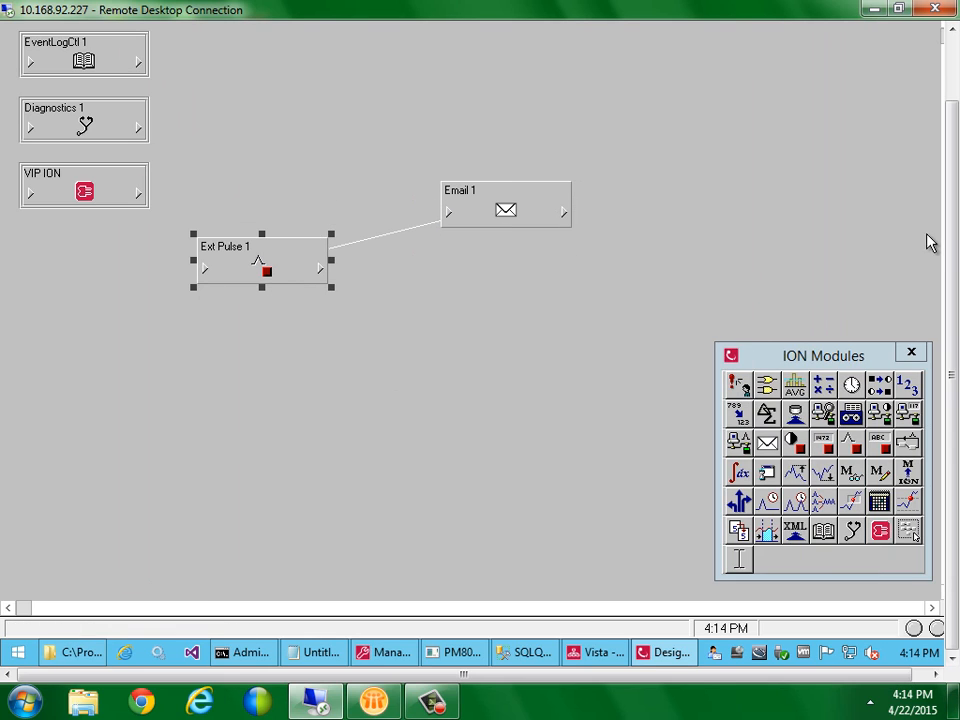
left_click_drag(952, 234, 911, 159)
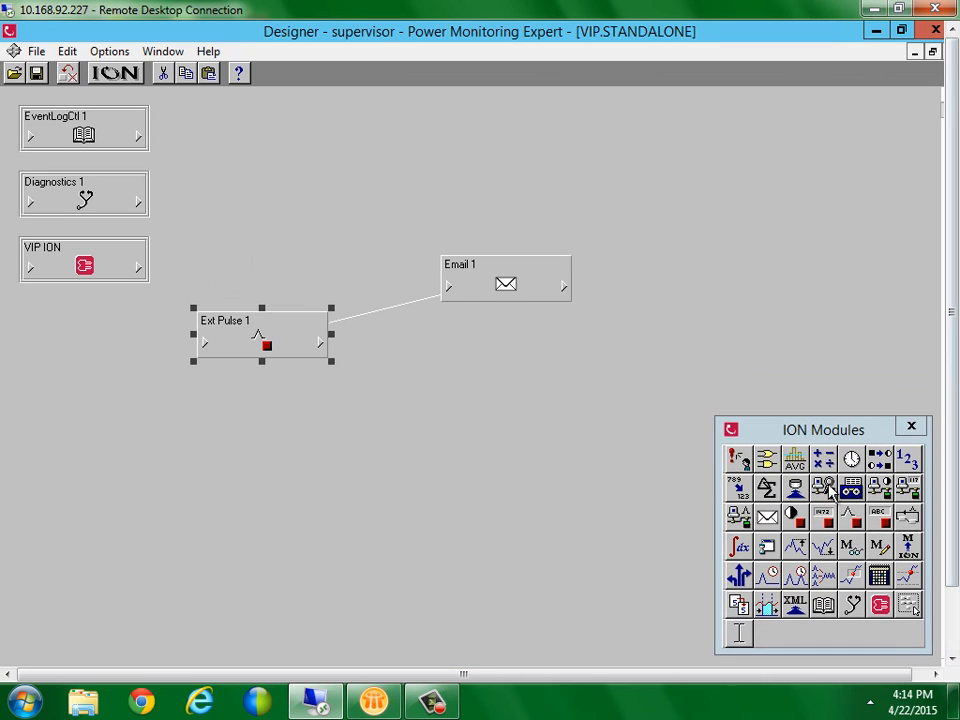
Link the 7650 meter's Power Meter V unbal register to Email 1's Source 1 input
left_click(450, 286)
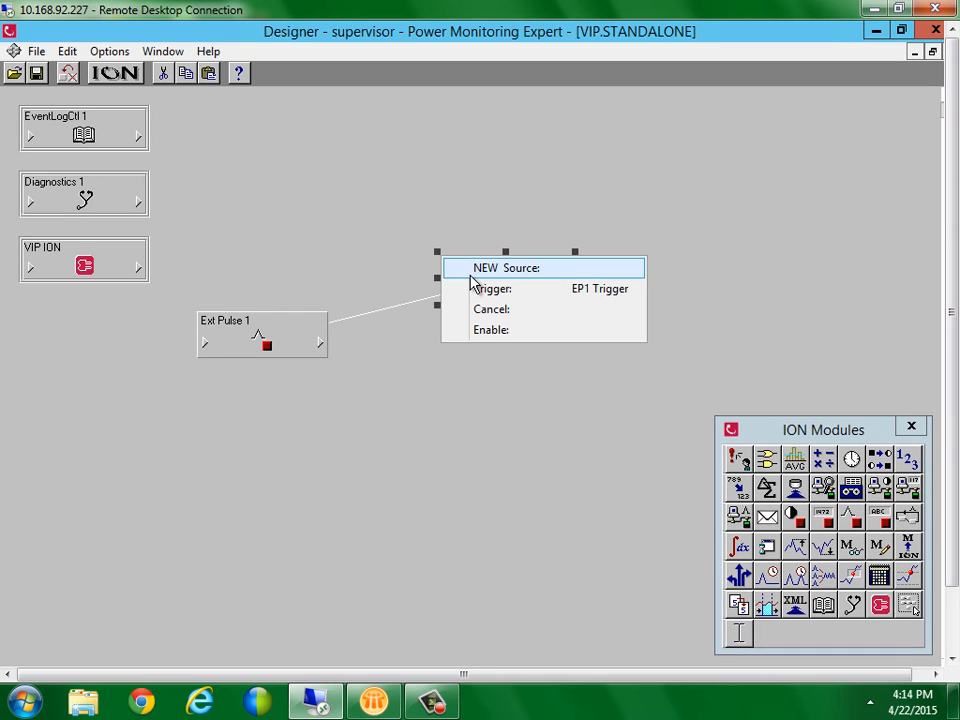
left_click(110, 88)
left_click(144, 165)
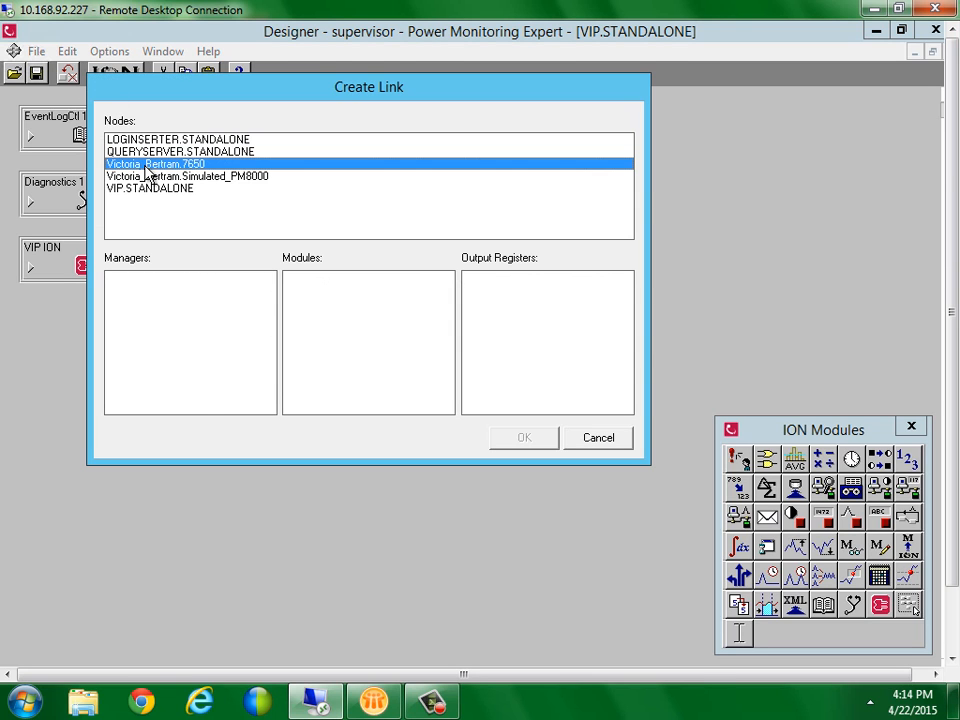
left_click_drag(268, 306, 272, 362)
left_click(197, 364)
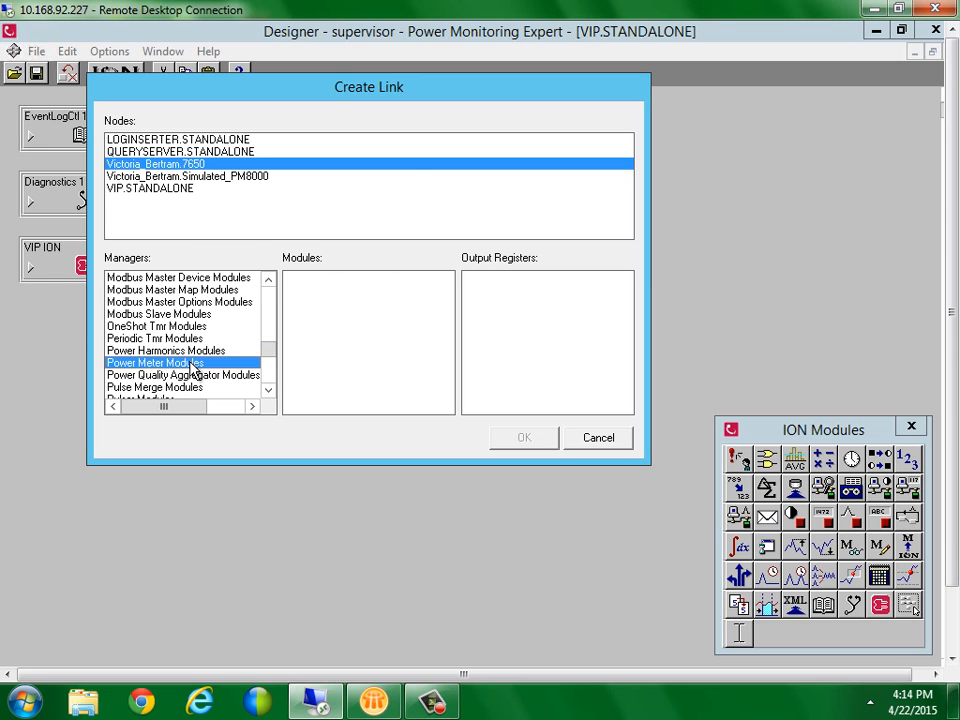
left_click(330, 302)
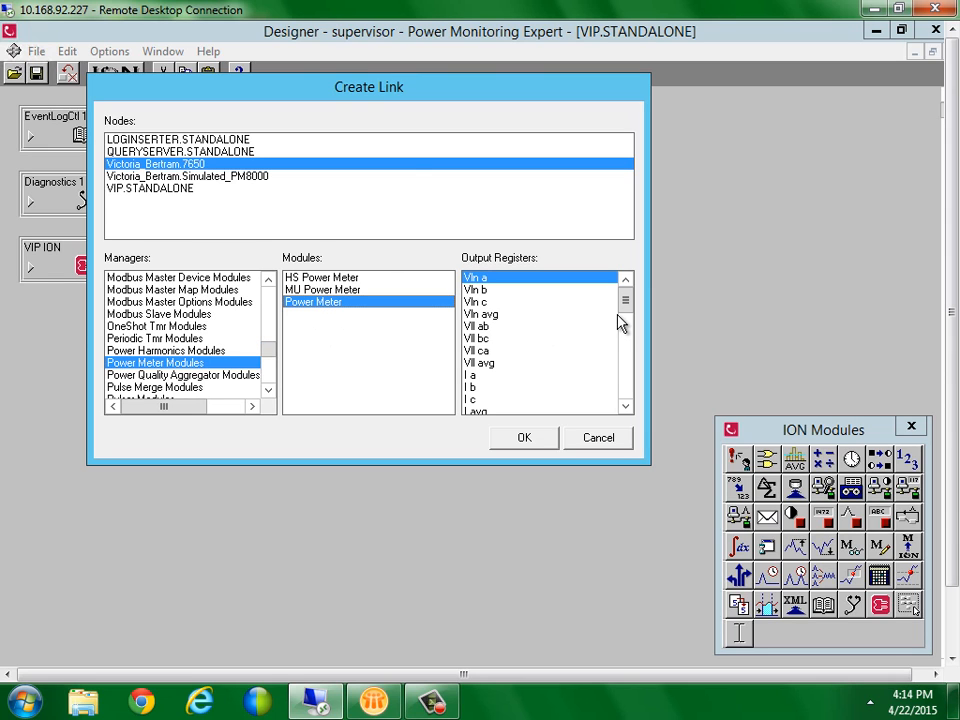
left_click_drag(625, 300, 622, 392)
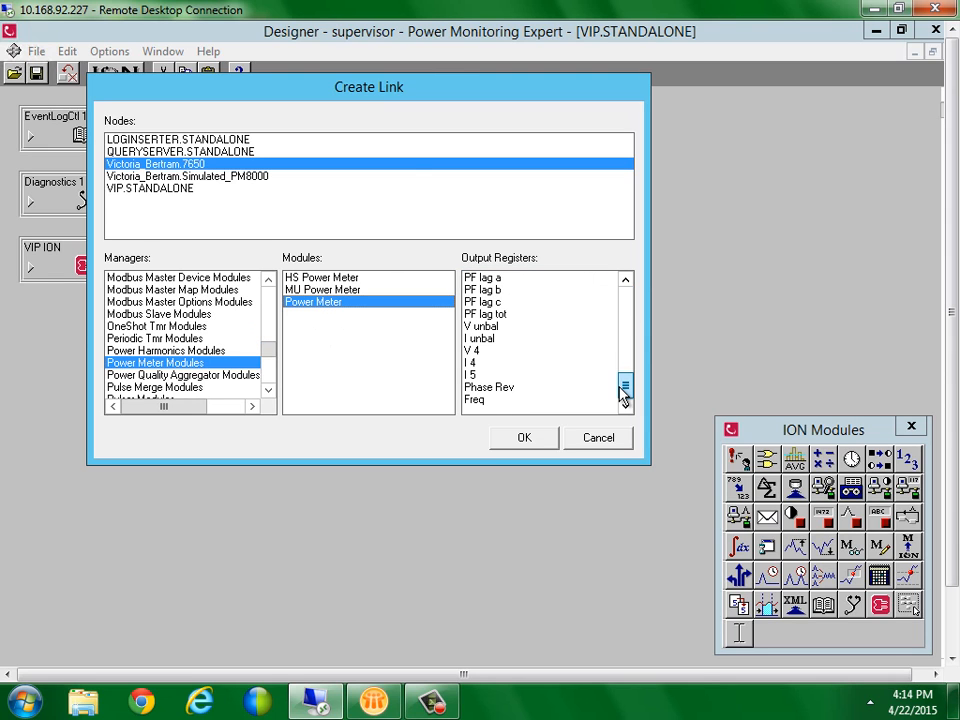
double_click(500, 336)
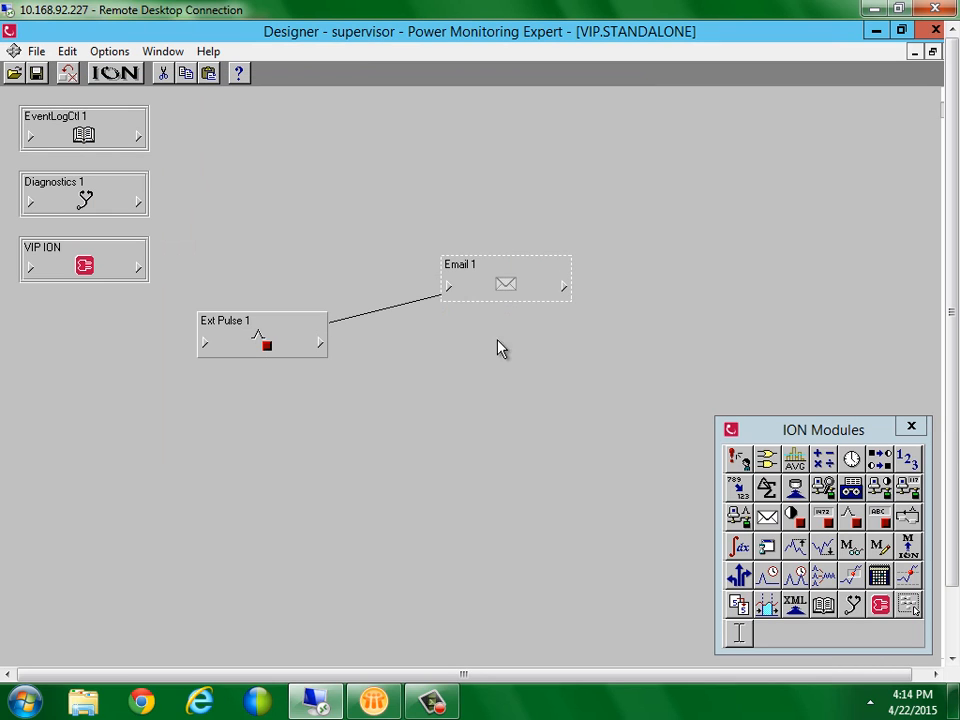
left_click(447, 286)
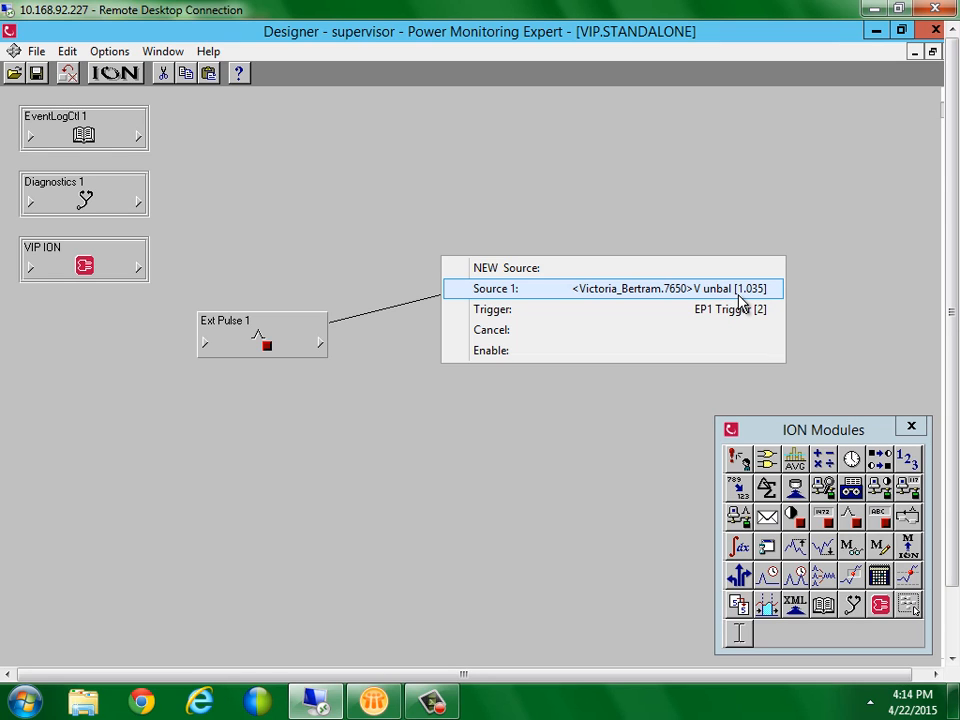
left_click(612, 407)
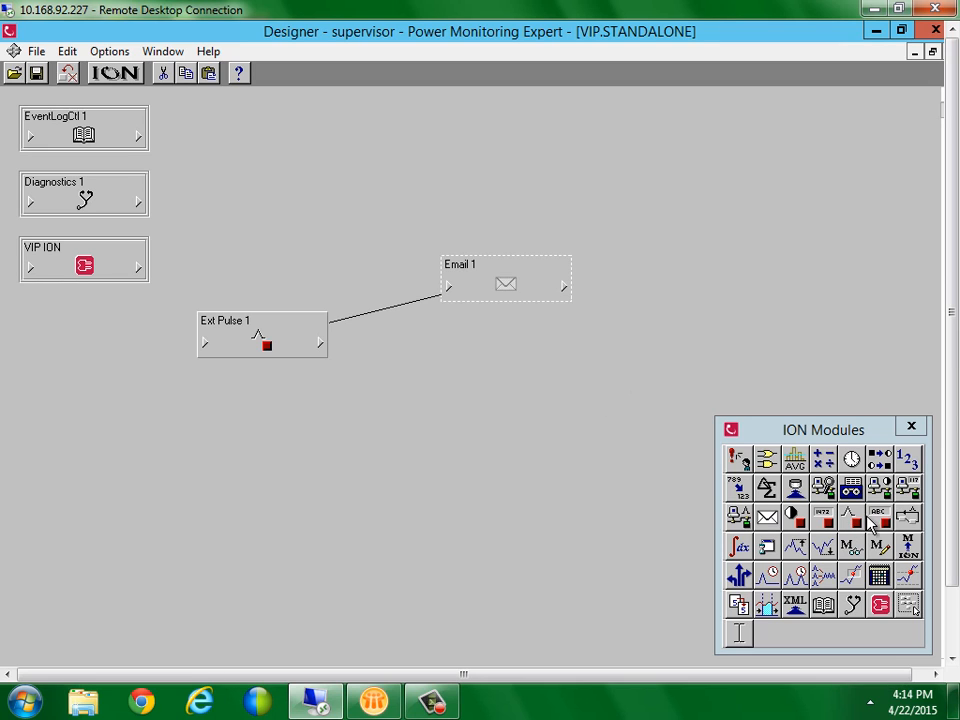
Add an Ext String 1 module whose ES1 String is 'ACME Motor Company'
left_click(199, 195)
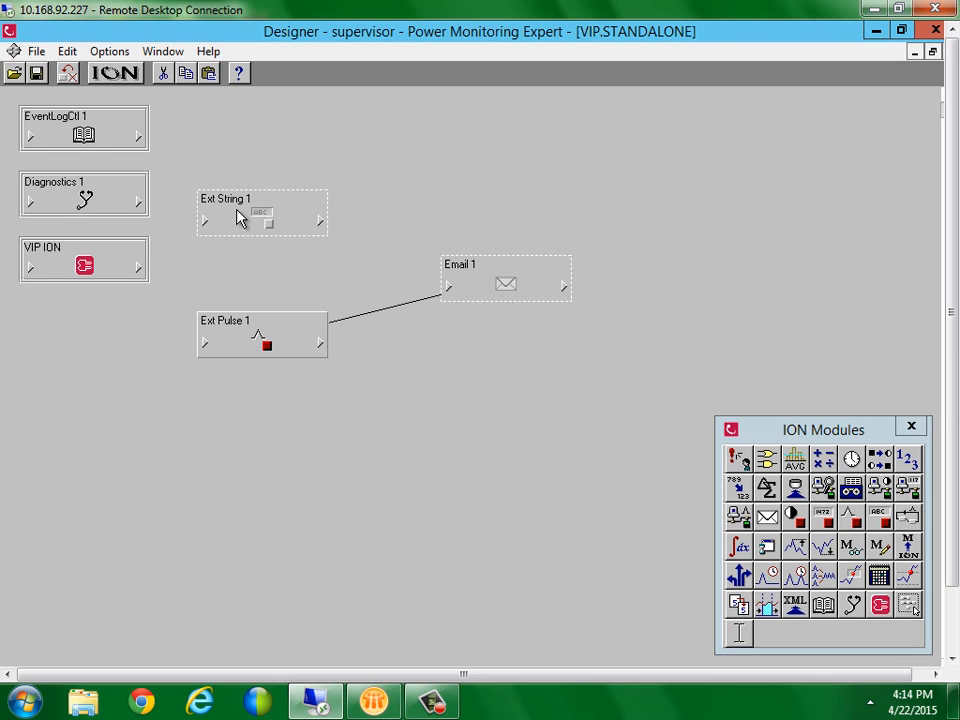
left_click(238, 216)
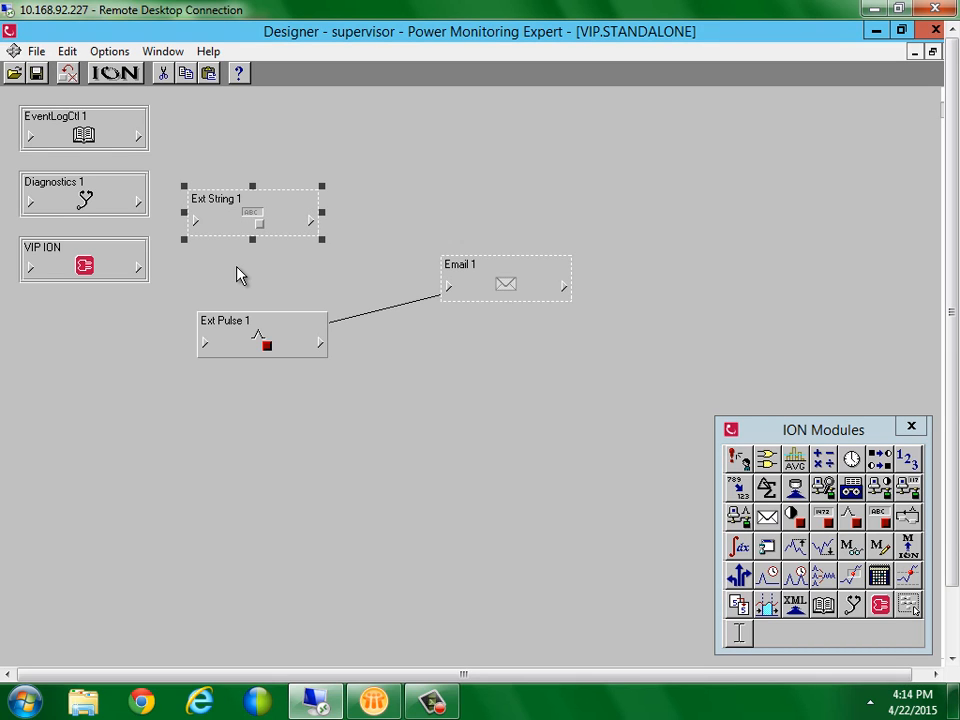
double_click(247, 216)
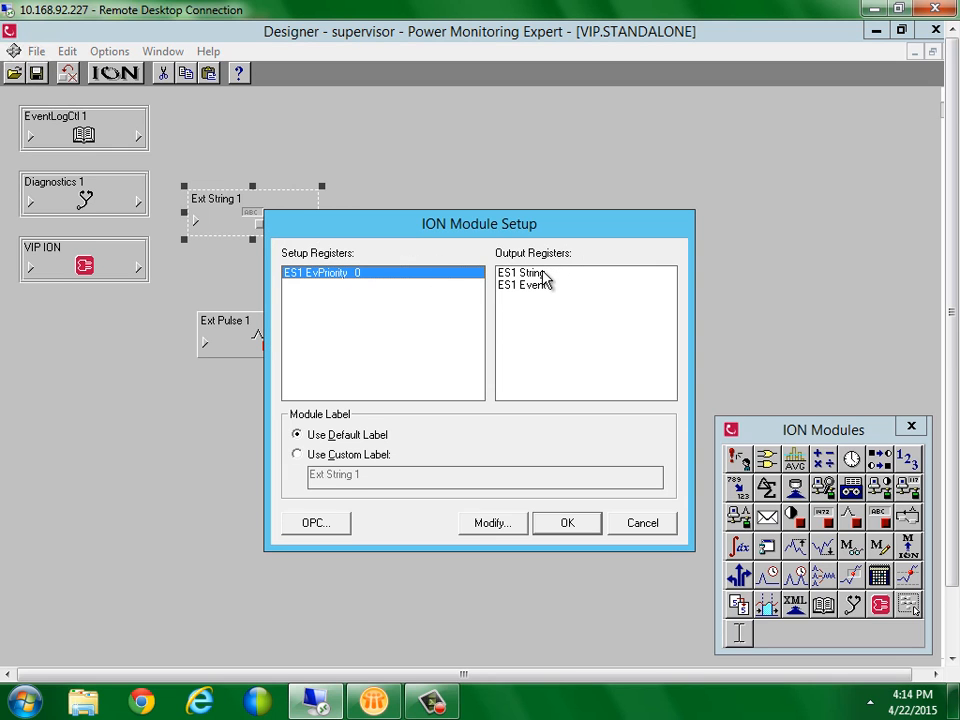
double_click(541, 276)
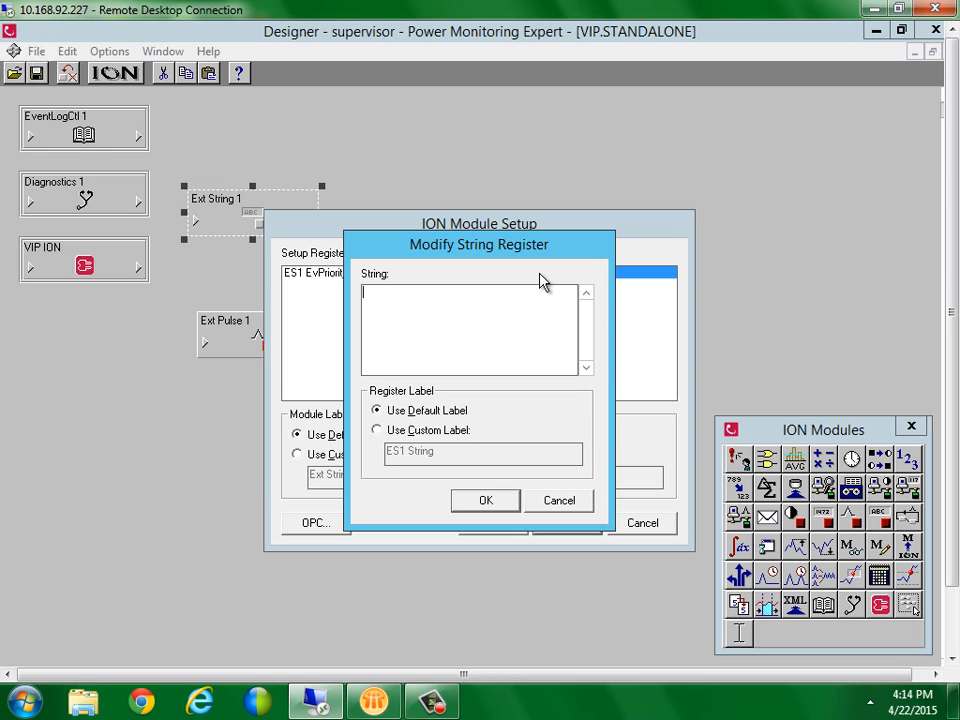
type("ACME Motor Company")
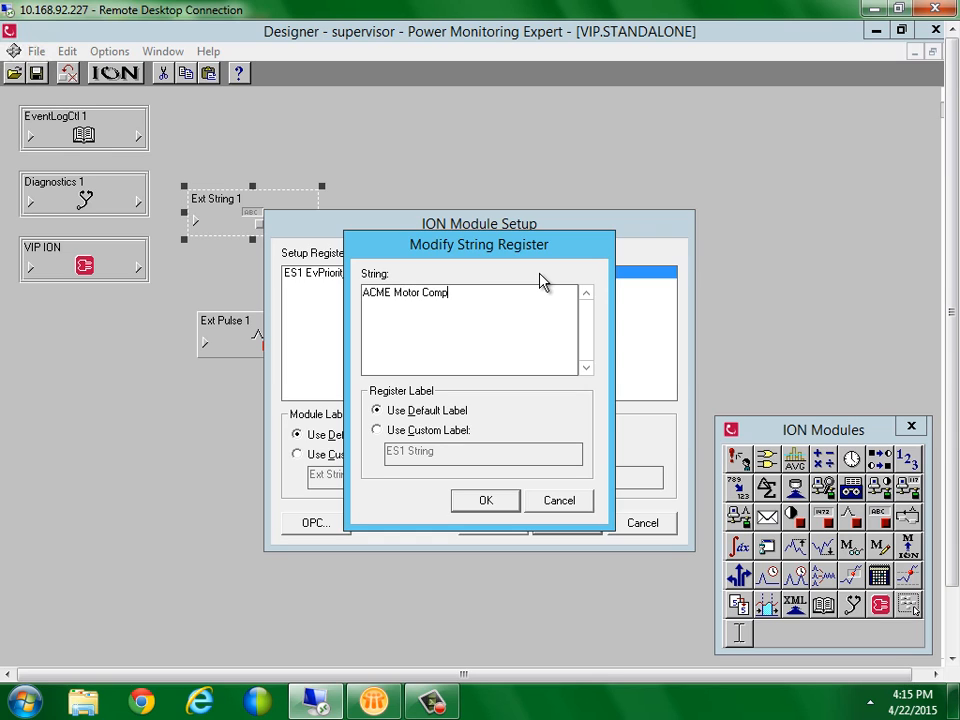
left_click(491, 503)
left_click(553, 526)
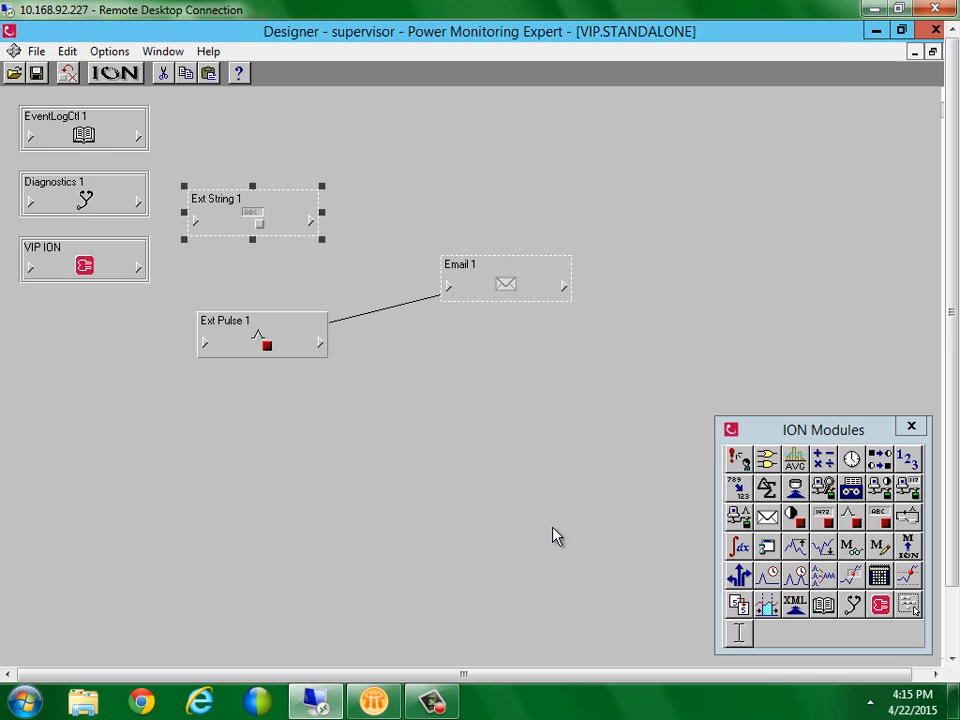
Connect ES1 String to a new Email 1 source input
left_click(311, 221)
left_click(340, 205)
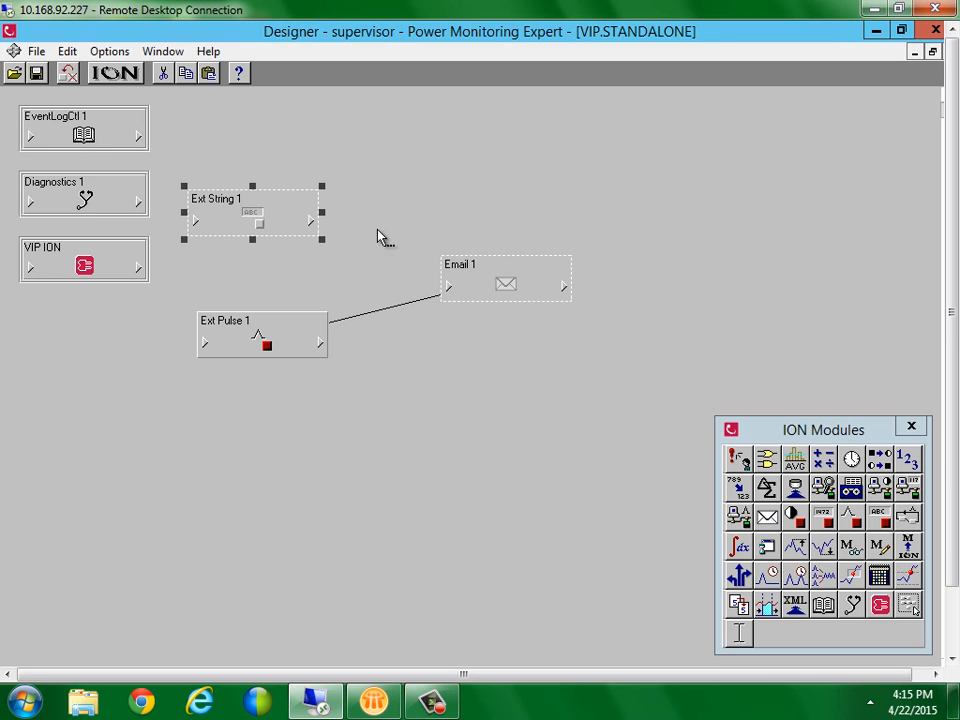
left_click(450, 288)
left_click(476, 272)
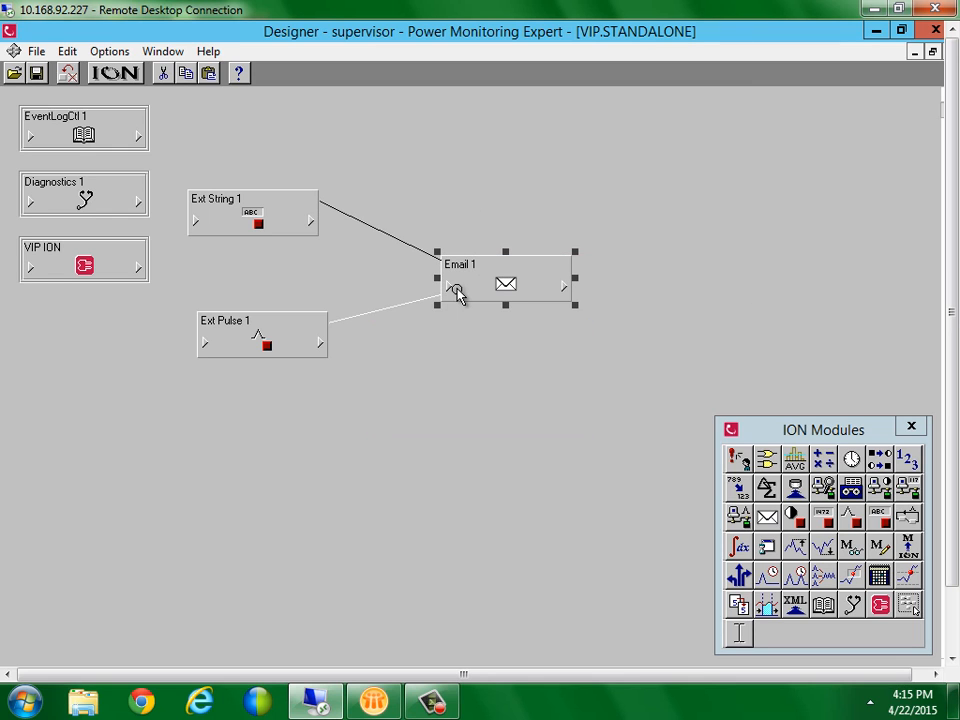
left_click(448, 287)
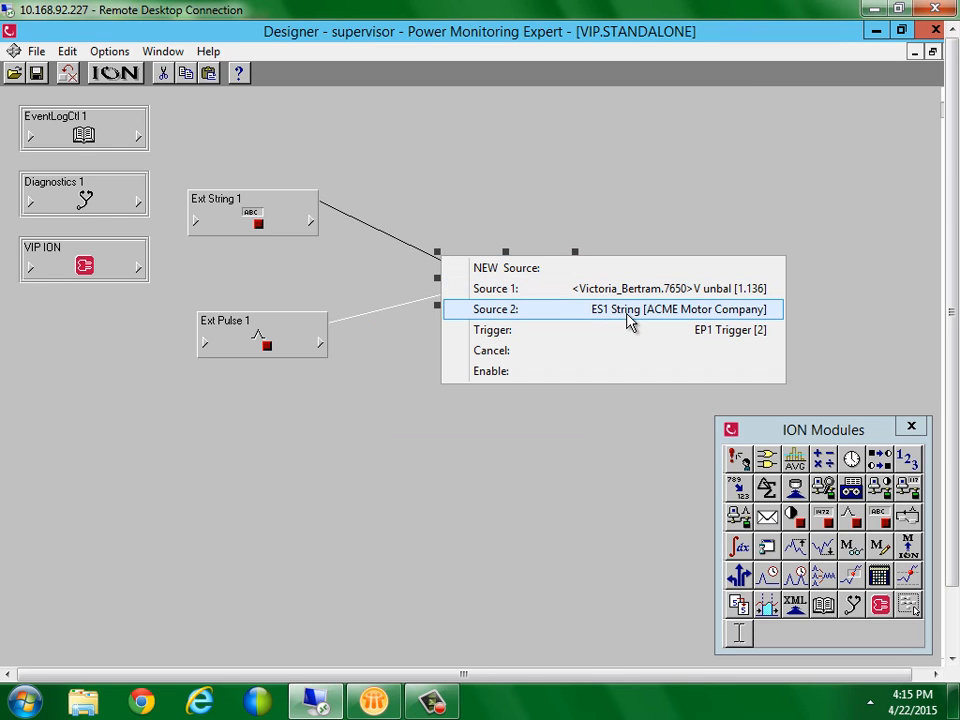
Change the ES1 String text to 'ACME Motor Company 2'
left_click(714, 318)
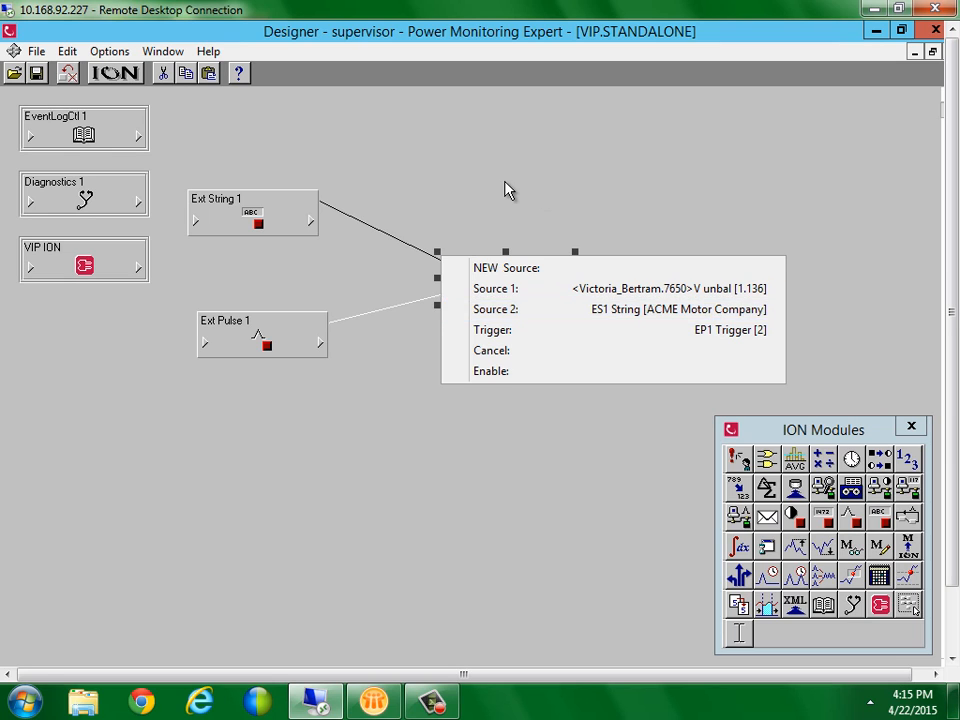
double_click(237, 203)
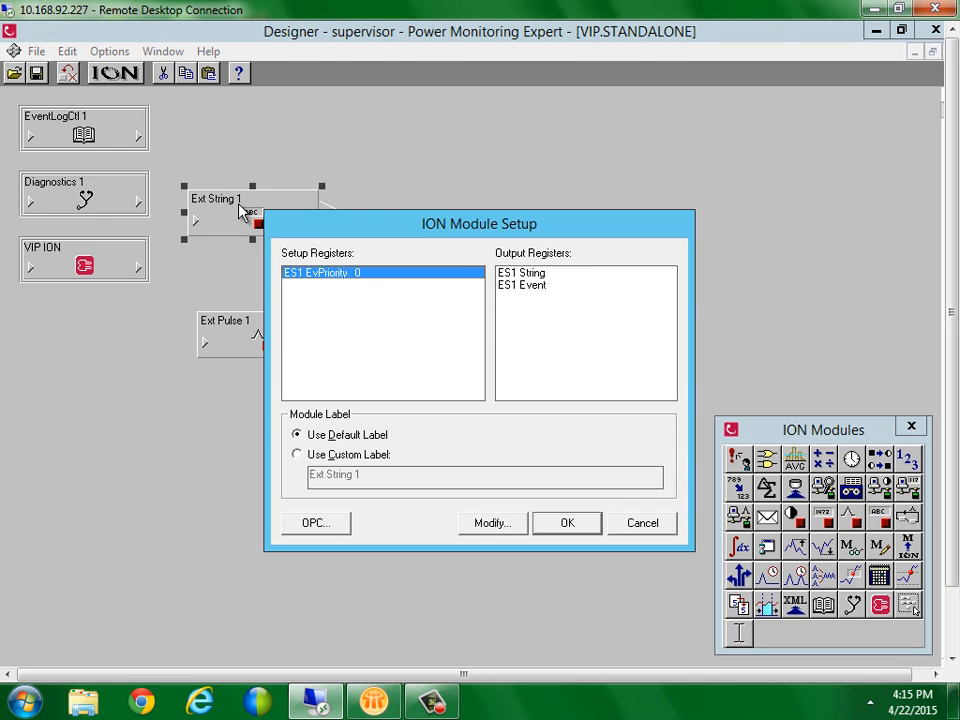
double_click(535, 275)
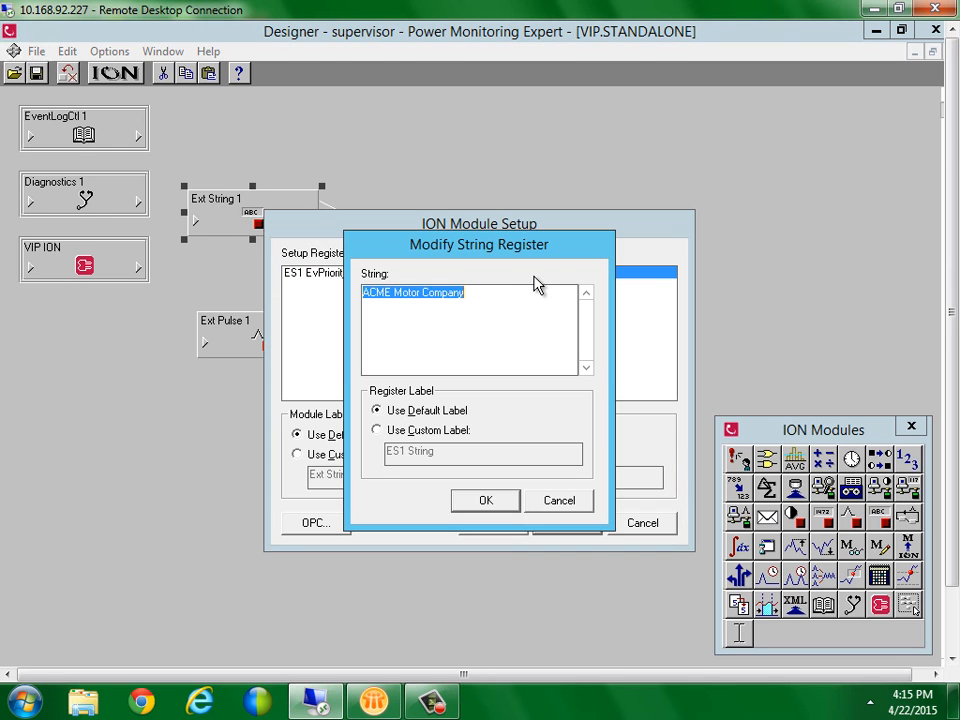
left_click_drag(470, 293, 329, 295)
key("End")
type("2")
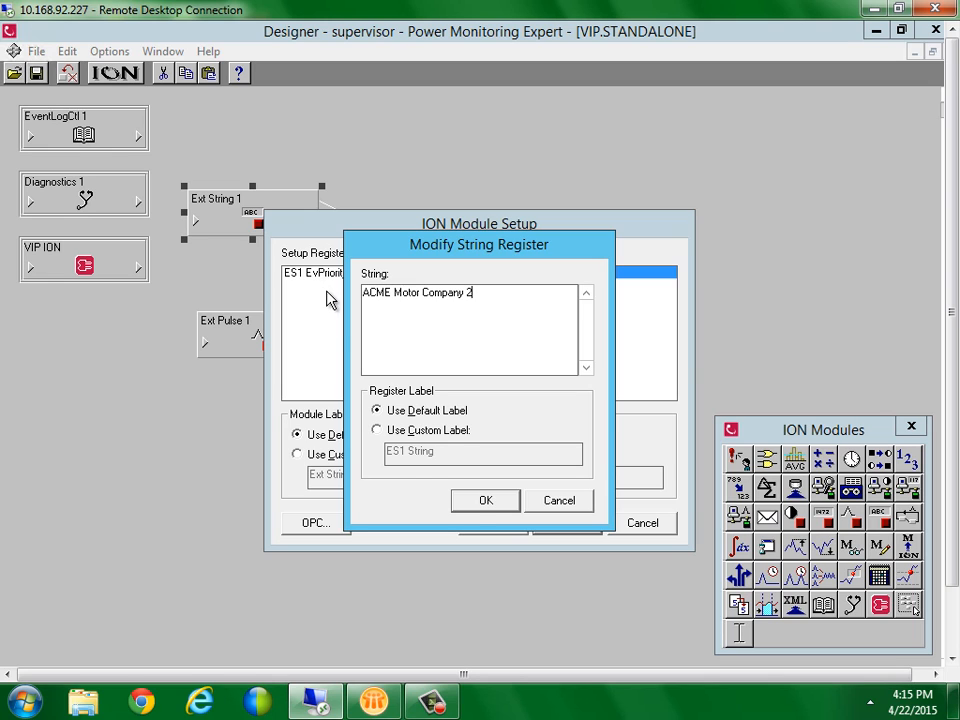
left_click(474, 503)
left_click(564, 523)
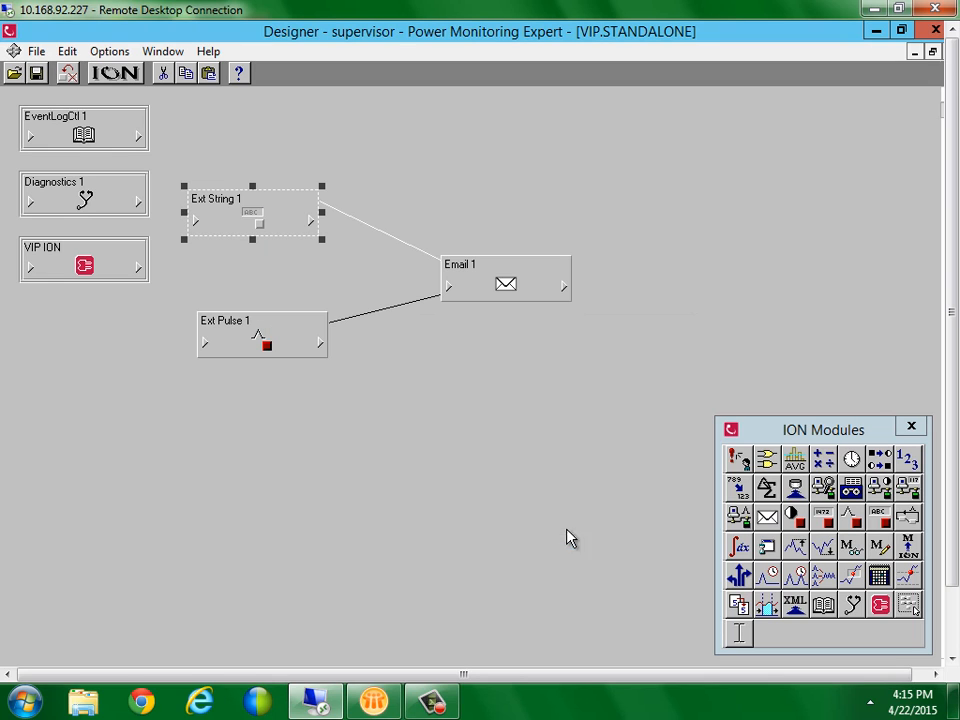
left_click(484, 433)
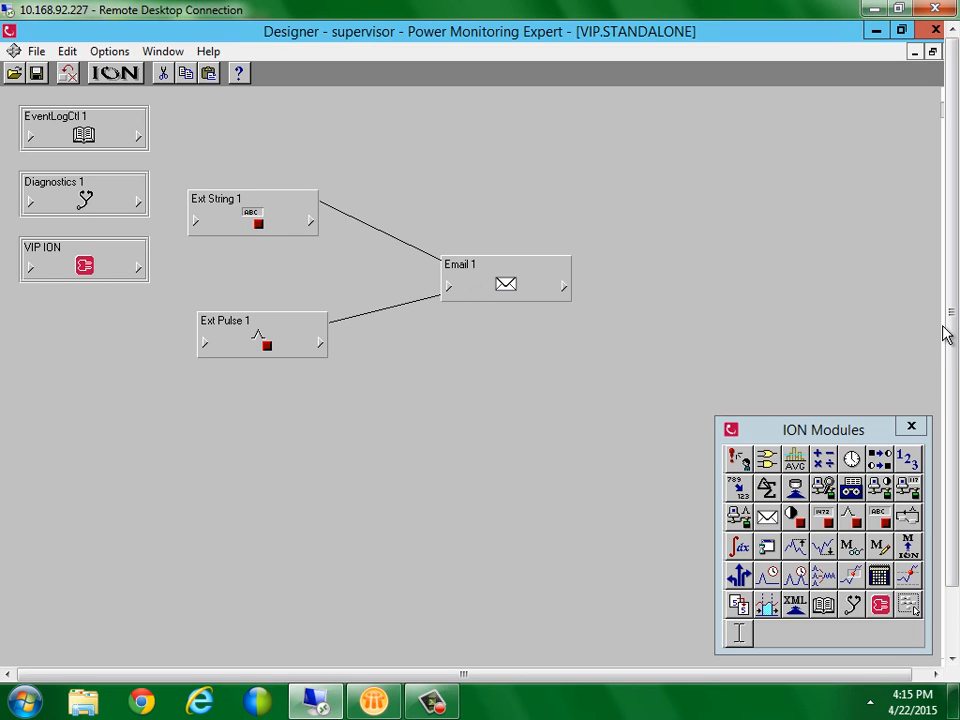
left_click_drag(953, 333, 957, 446)
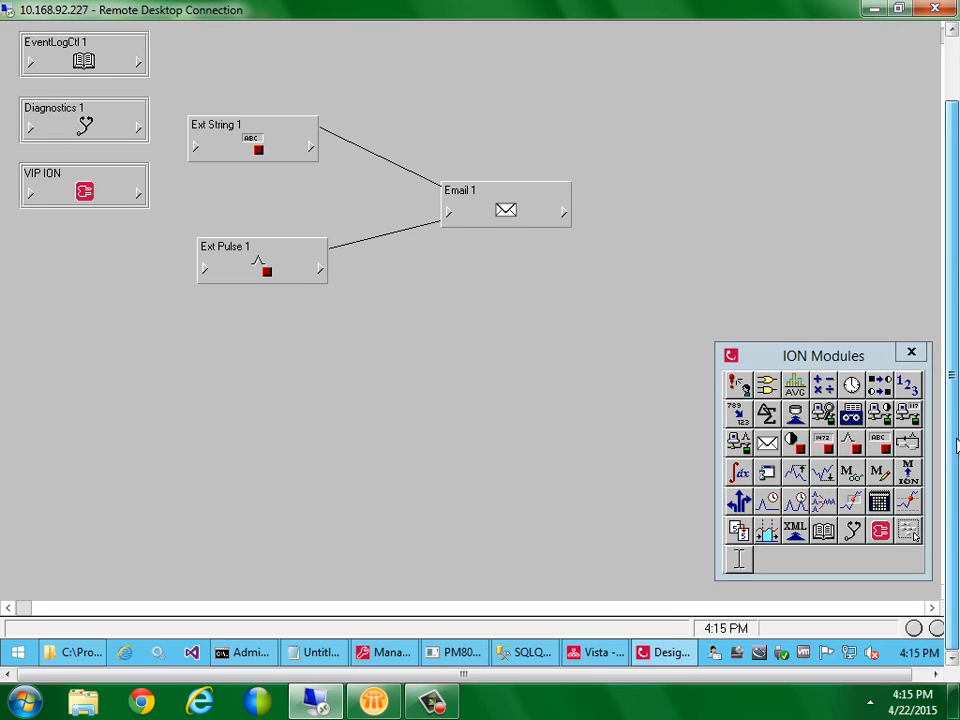
Fire the alarm operation in Vista, confirm with Yes, and return to Lotus Notes
left_click(598, 652)
left_click(408, 102)
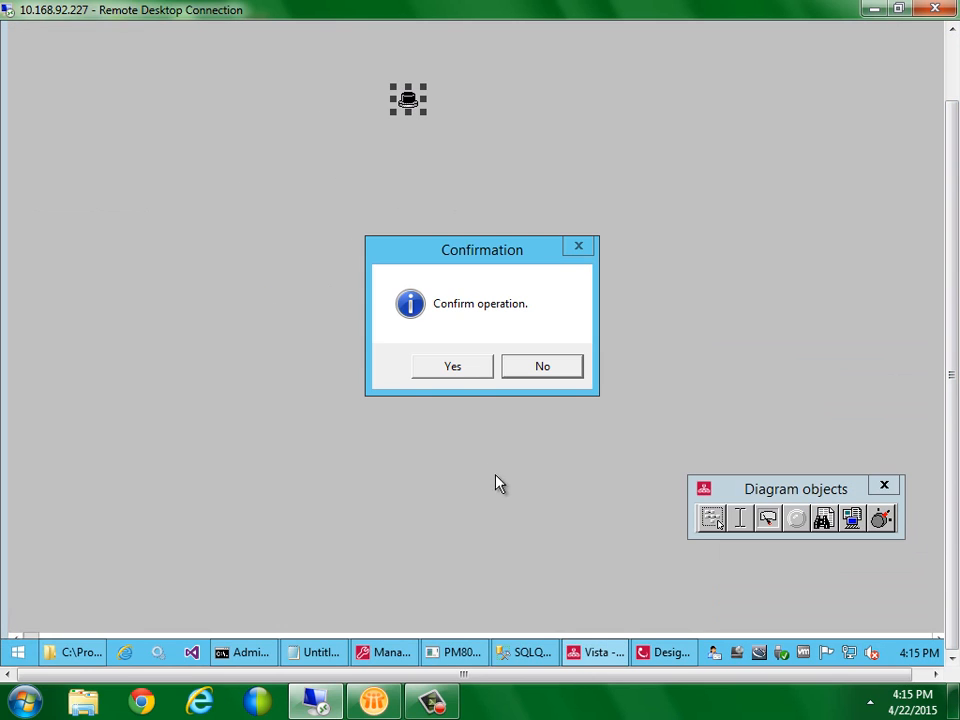
left_click(449, 369)
left_click(372, 702)
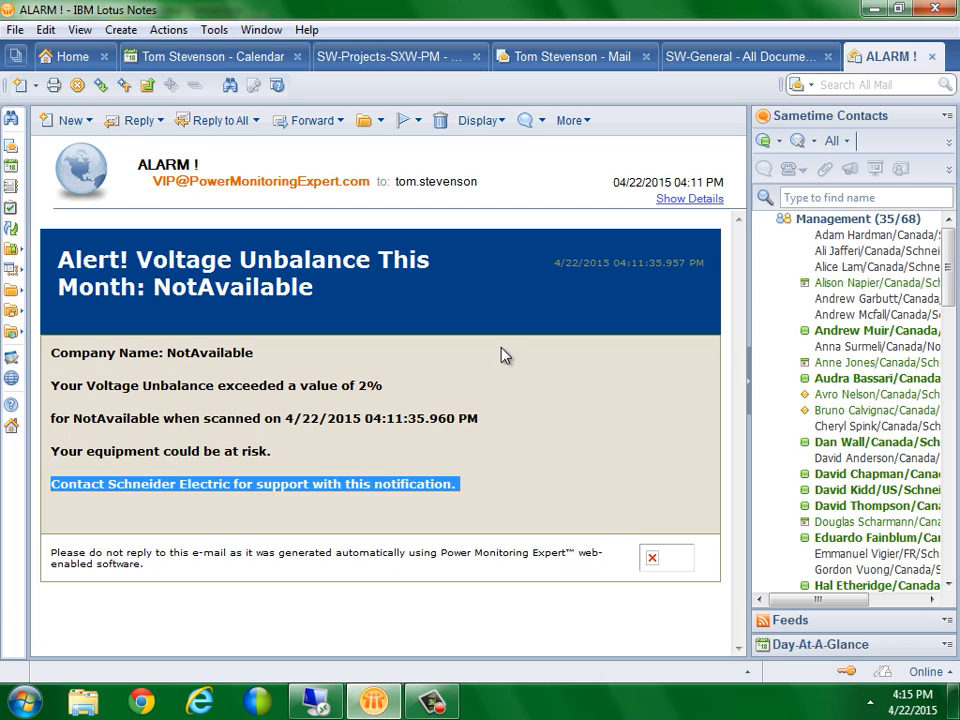
Close the old alarm and open the new 04:15 ALARM! email
left_click(931, 56)
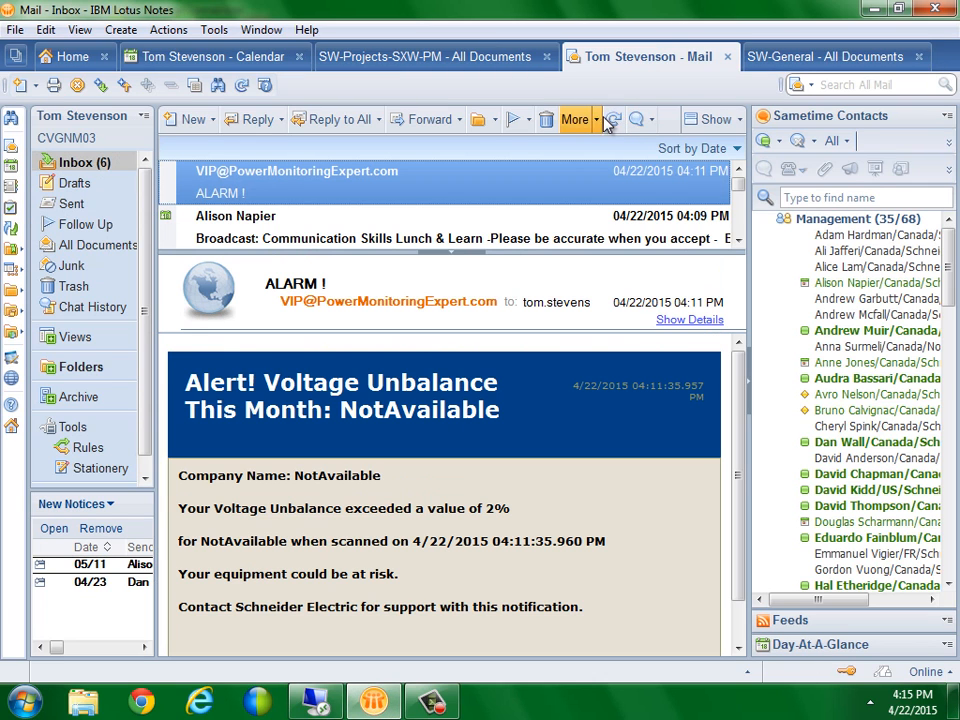
left_click(737, 171)
left_click(547, 185)
double_click(547, 185)
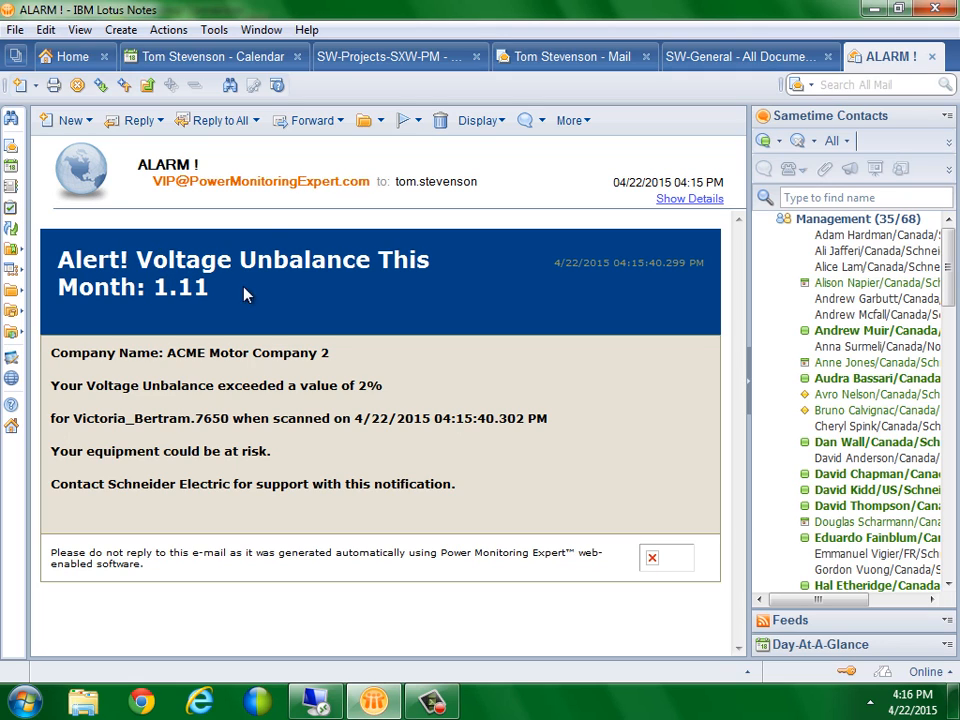
Review the email's timestamp, company name, unbalance threshold, meter name and scan time
left_click_drag(562, 262, 705, 262)
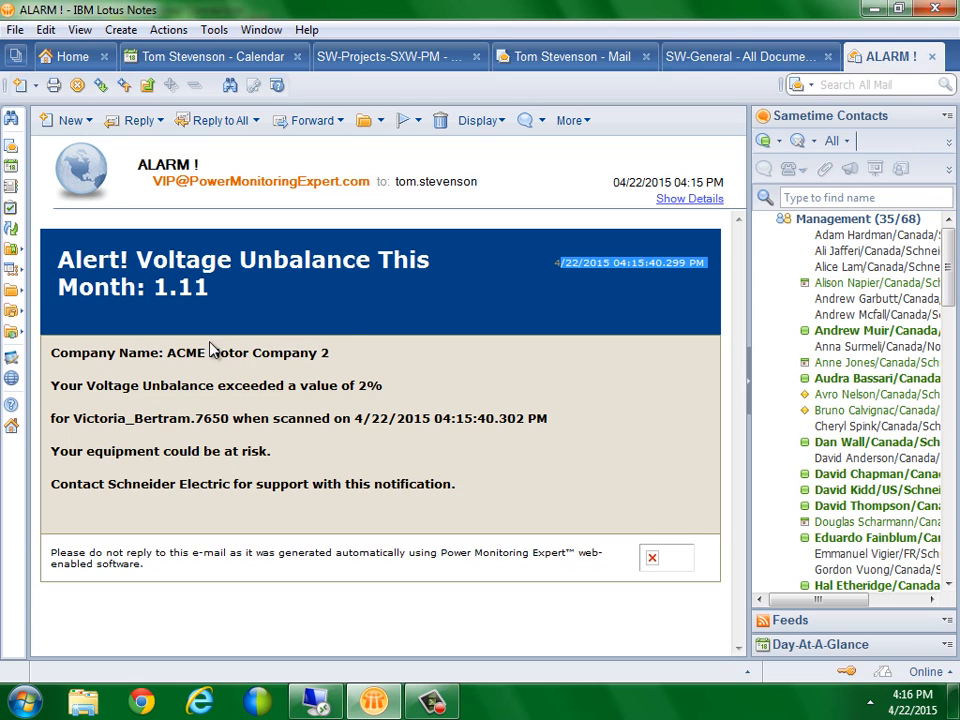
left_click_drag(51, 352, 336, 351)
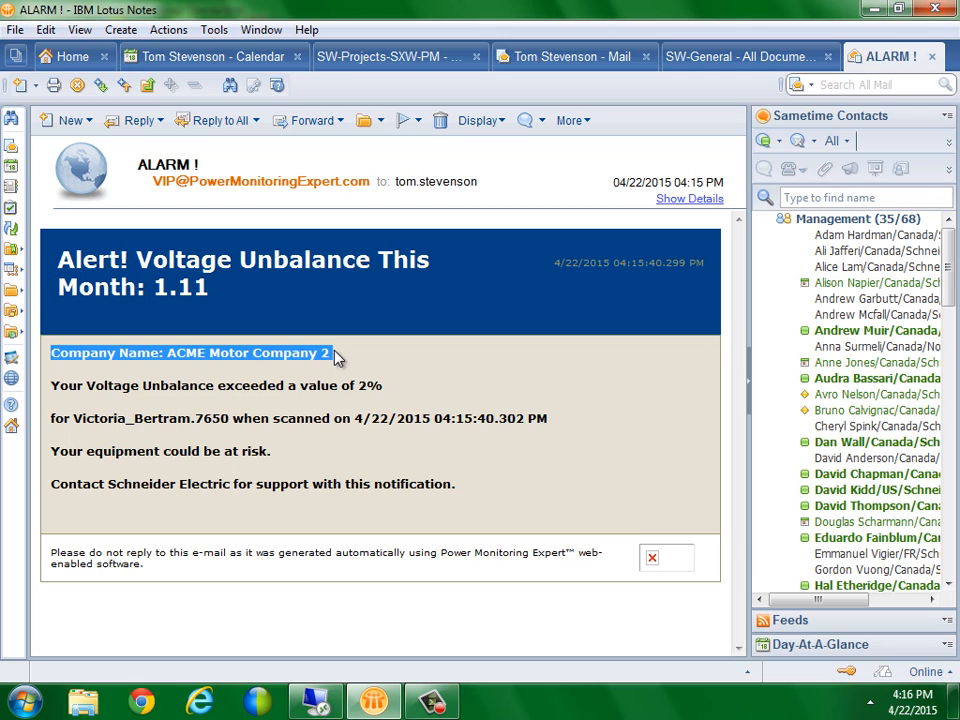
left_click_drag(144, 385, 392, 390)
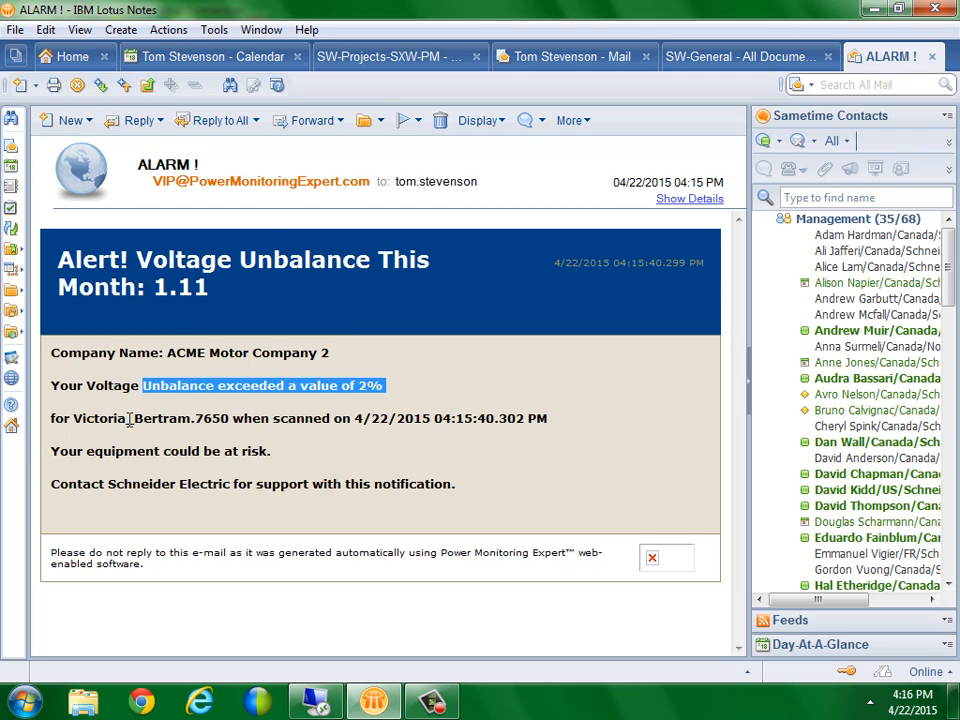
left_click_drag(75, 420, 229, 406)
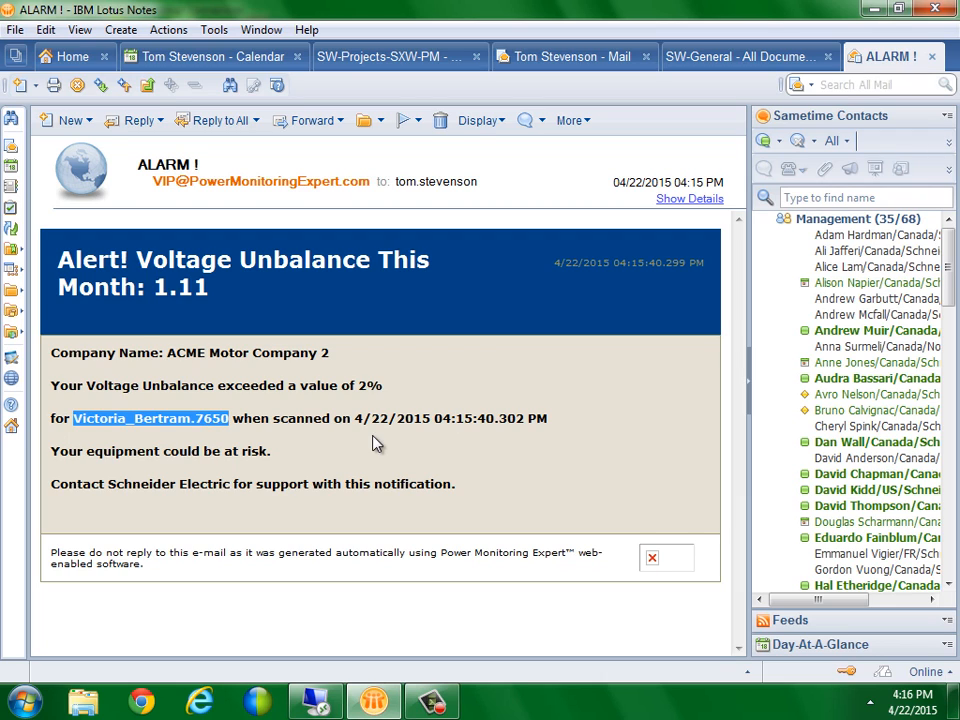
left_click_drag(356, 421, 536, 405)
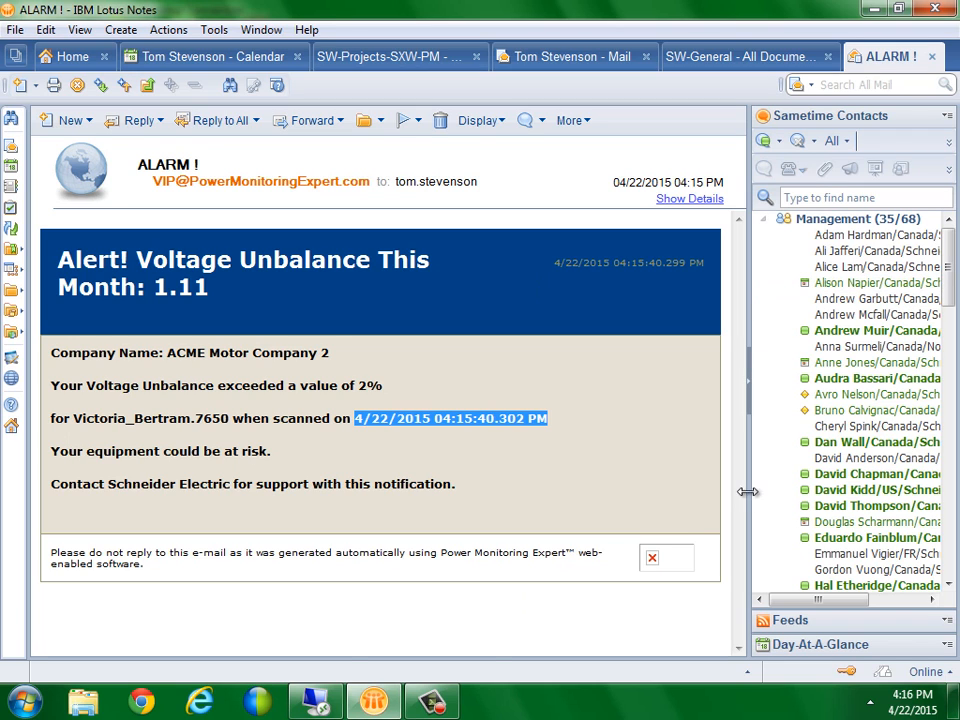
left_click(316, 703)
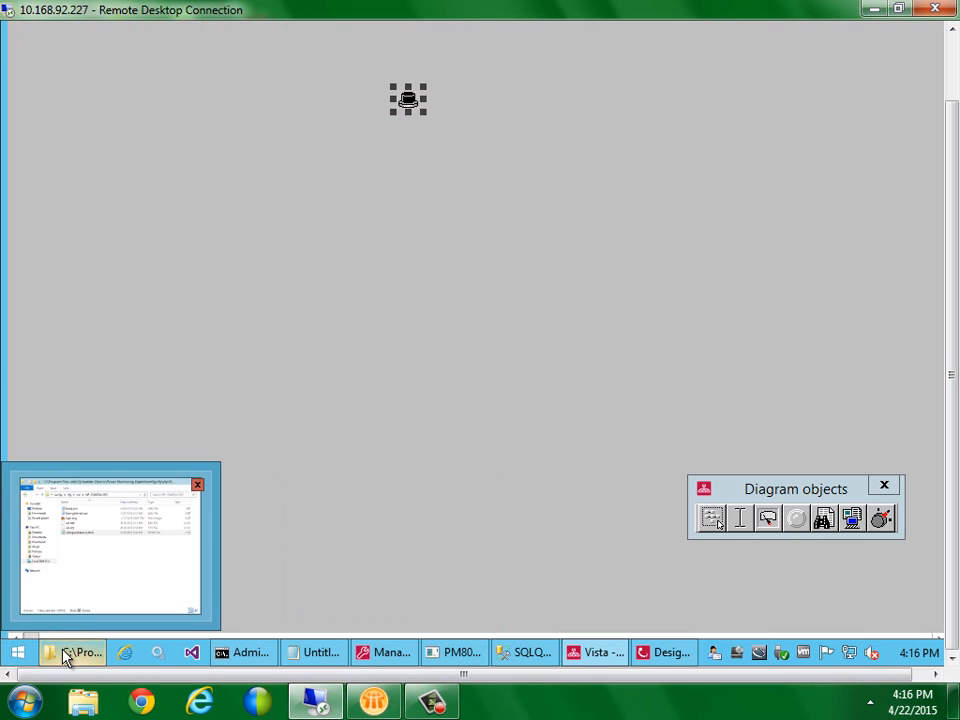
Add a % after %V1 in voltageunbalance.html's heading and save the template
left_click(66, 656)
double_click(377, 246)
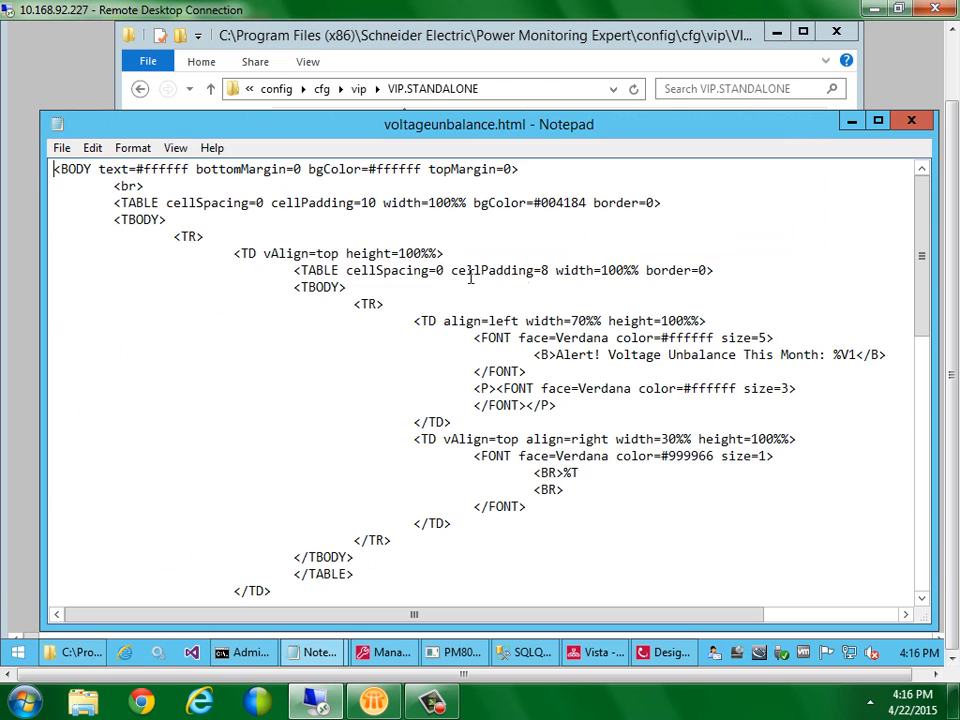
left_click(859, 355)
type("%")
left_click(61, 148)
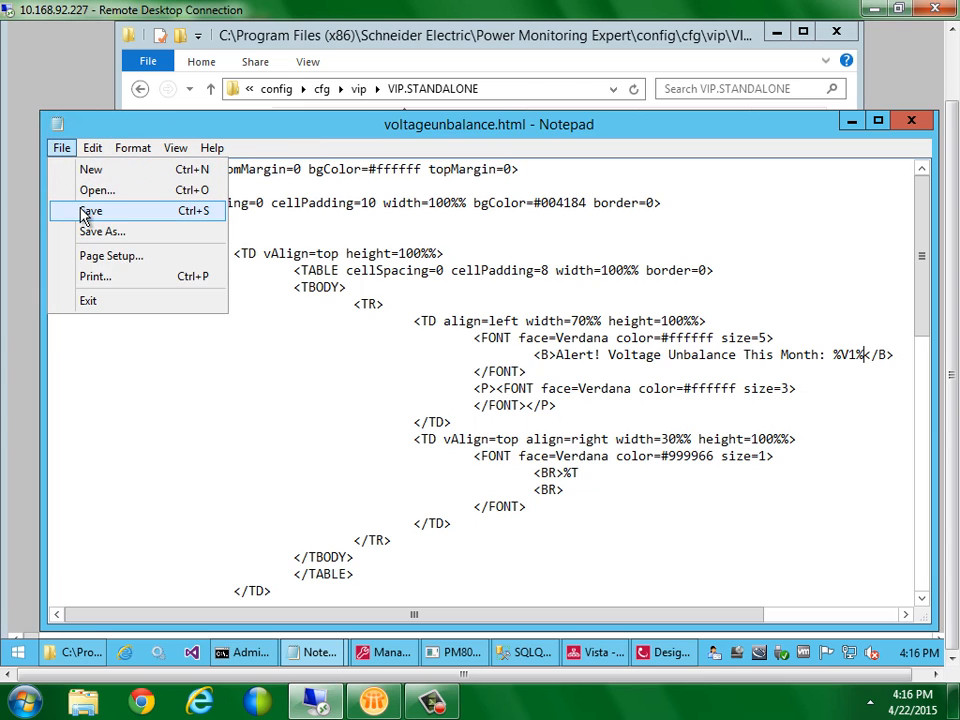
left_click(85, 216)
double_click(57, 125)
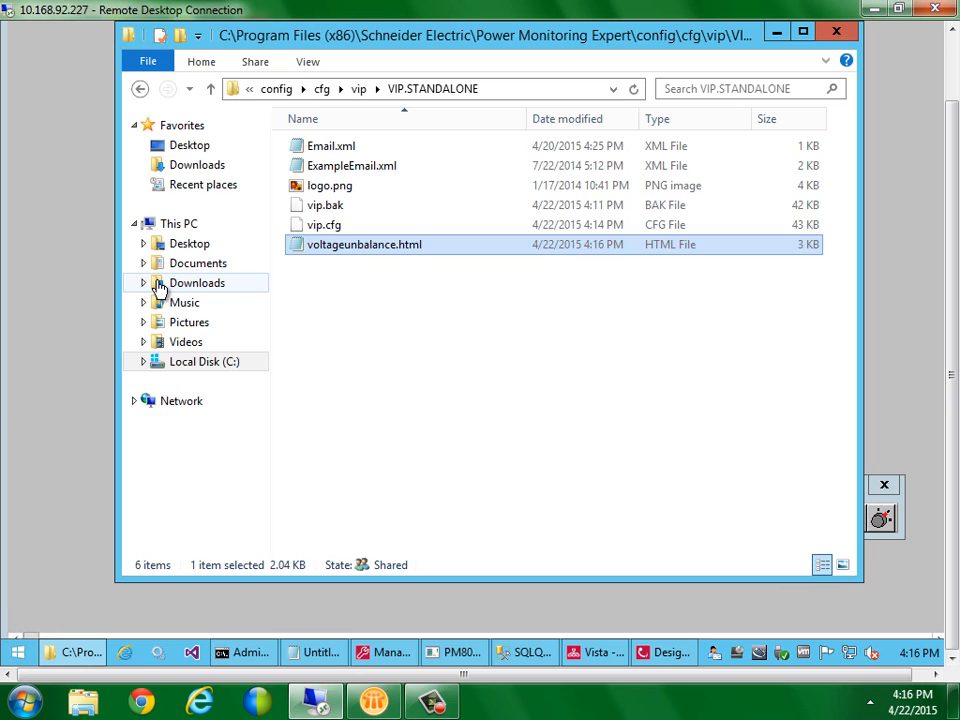
left_click(110, 336)
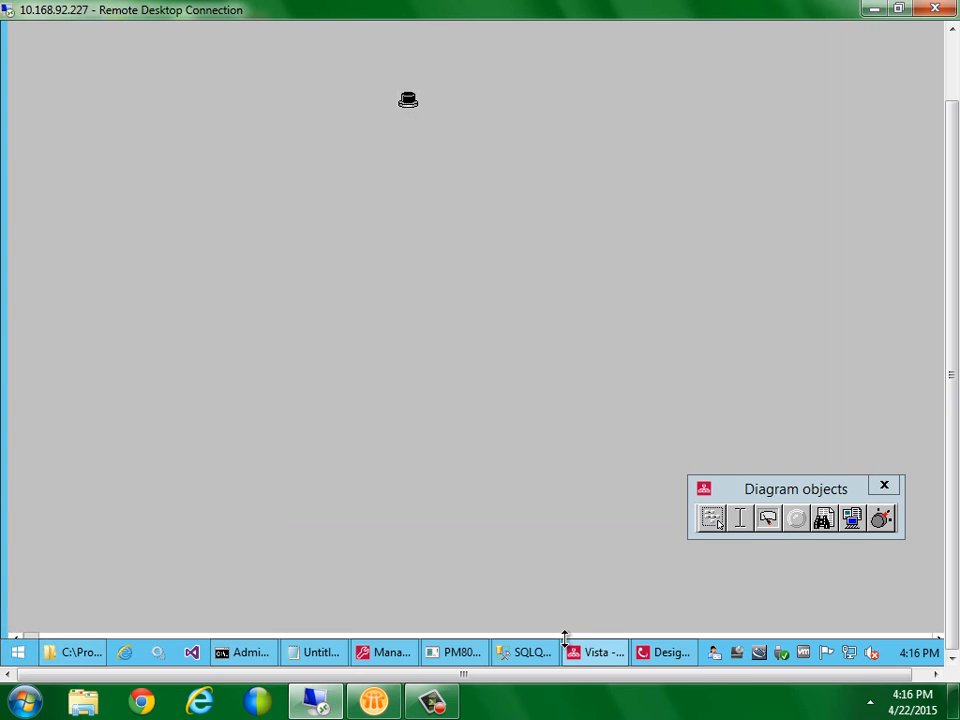
Set Email 1's EML1 Attachment register to %VIPDIR%\logo.png
left_click(375, 660)
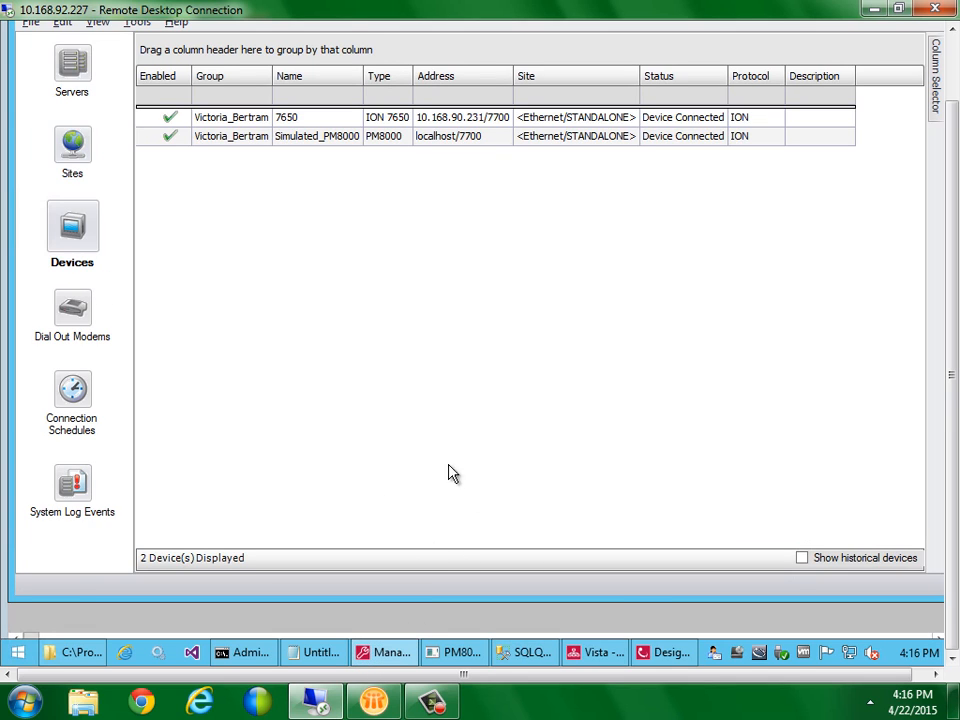
left_click(660, 652)
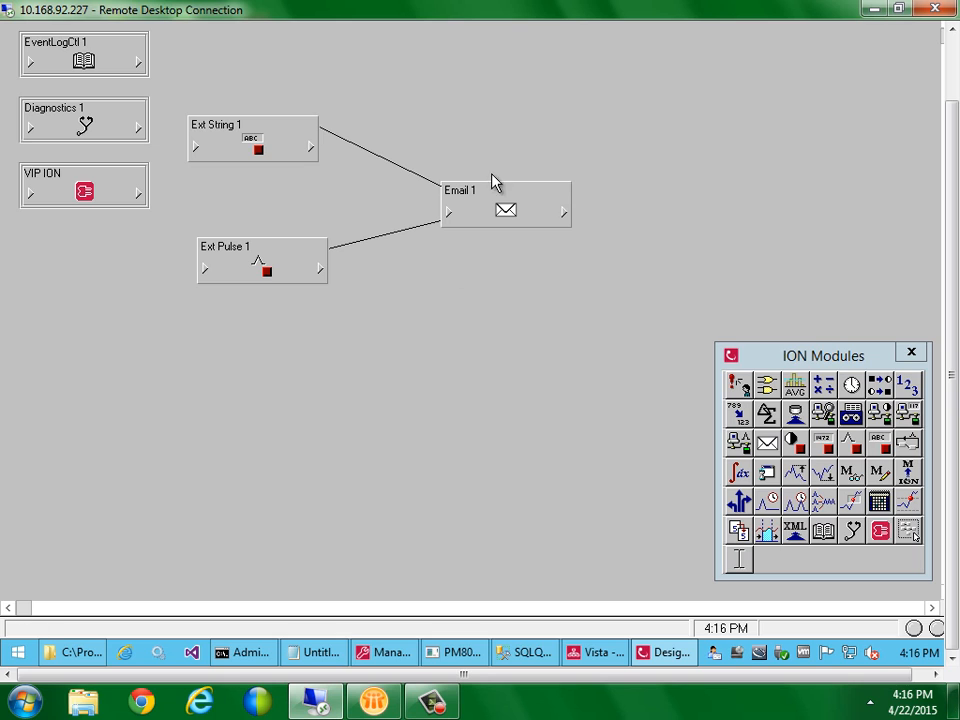
left_click(497, 205)
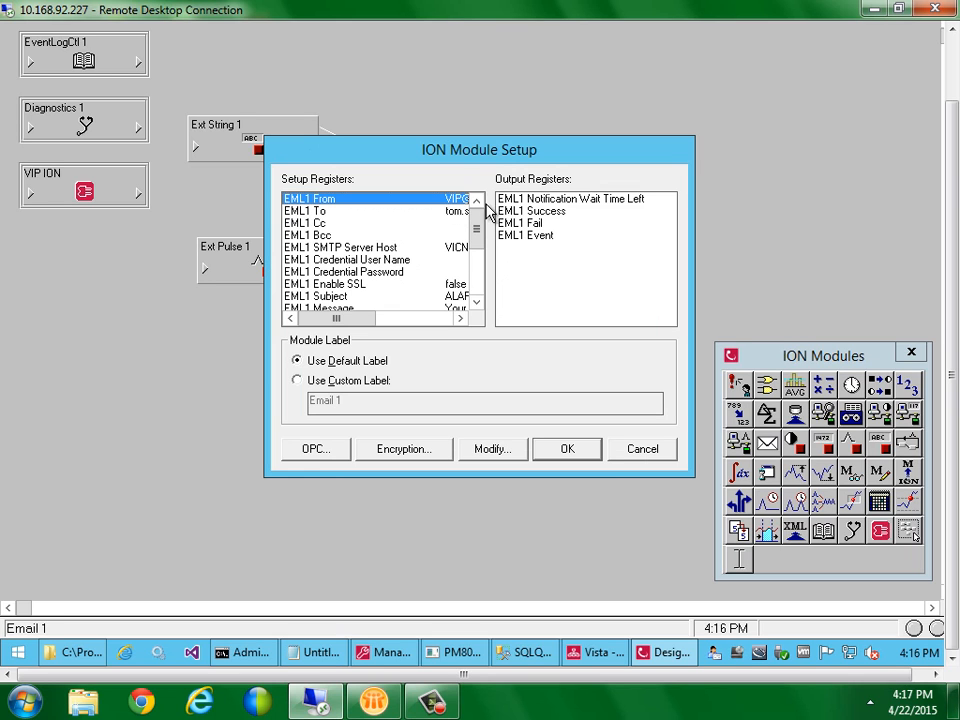
scroll(480, 232, "down", 1)
mouse_move(478, 232)
left_mouse_down()
mouse_move(480, 262)
mouse_move(482, 248)
left_mouse_up()
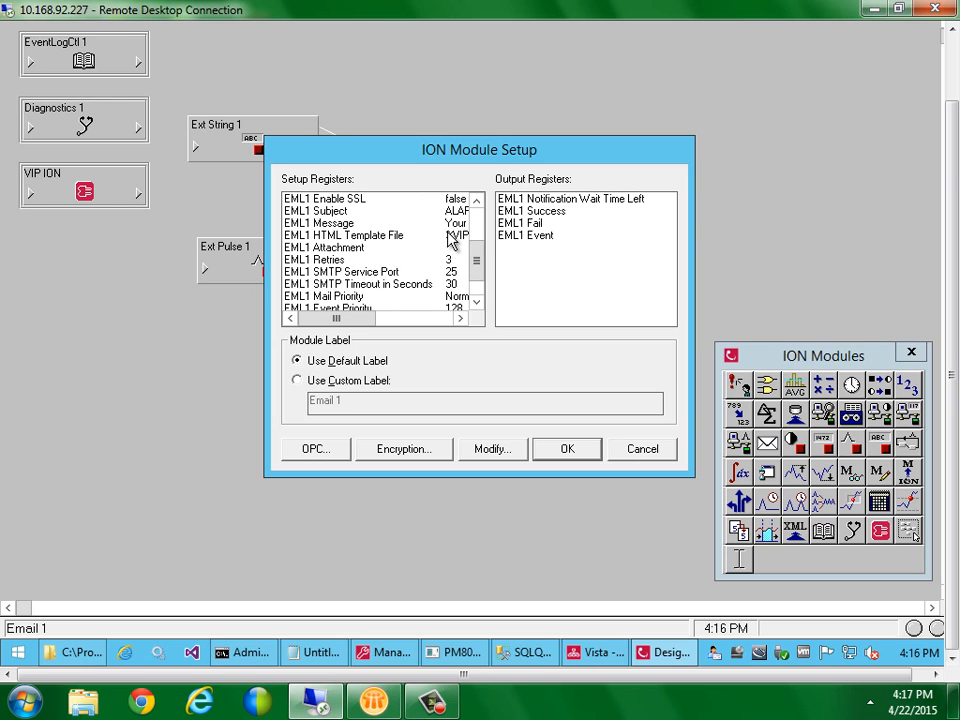
left_click(450, 236)
double_click(429, 248)
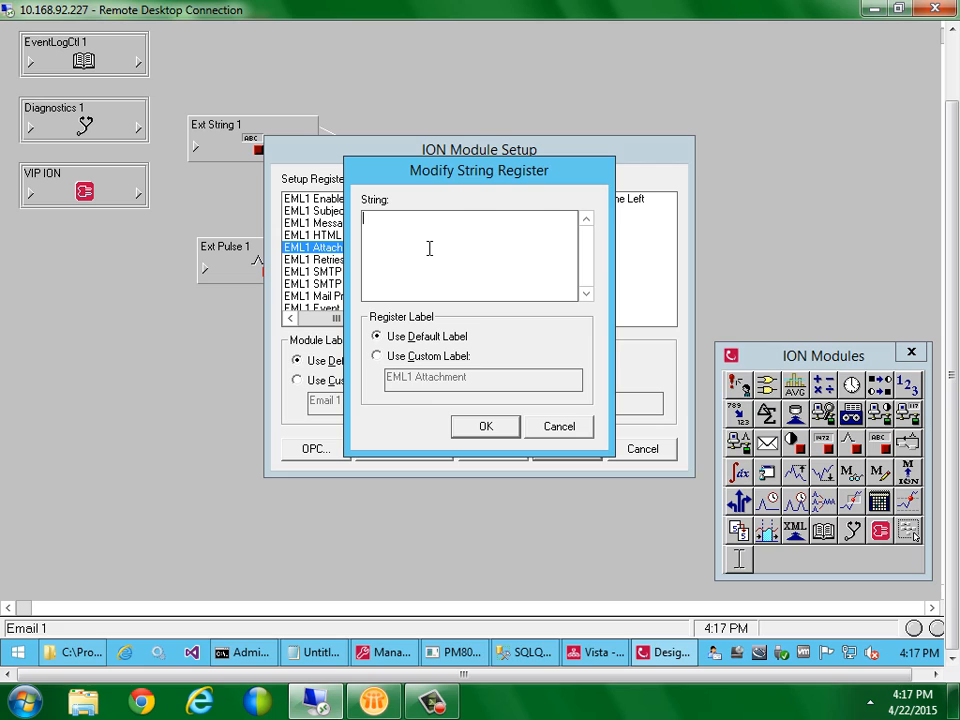
type("%VIPDIR%\\logo.png")
left_click(484, 428)
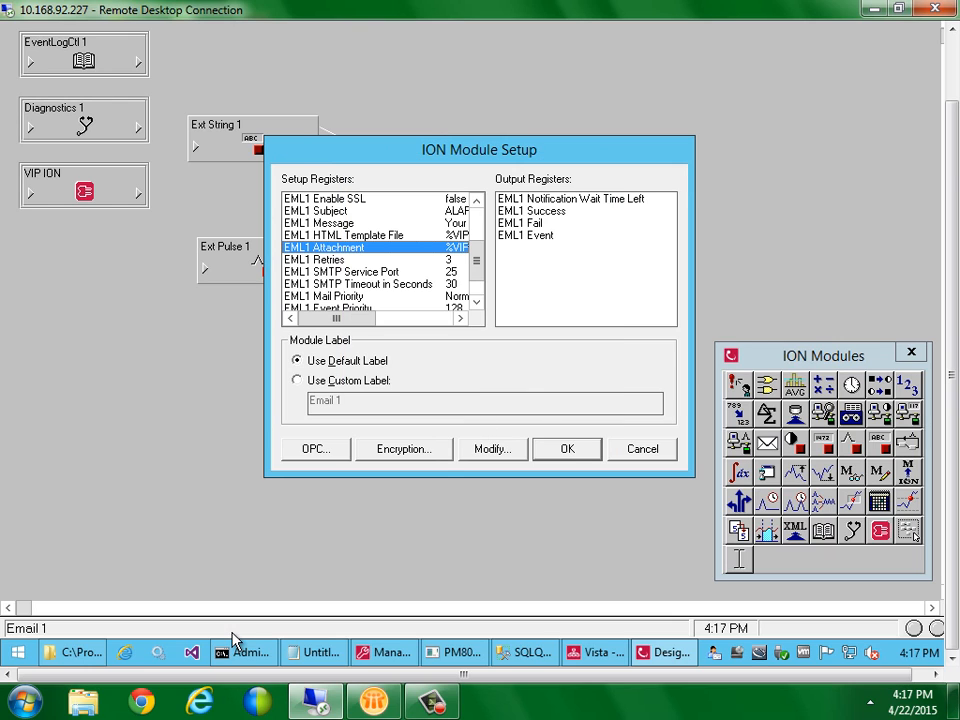
left_click(74, 654)
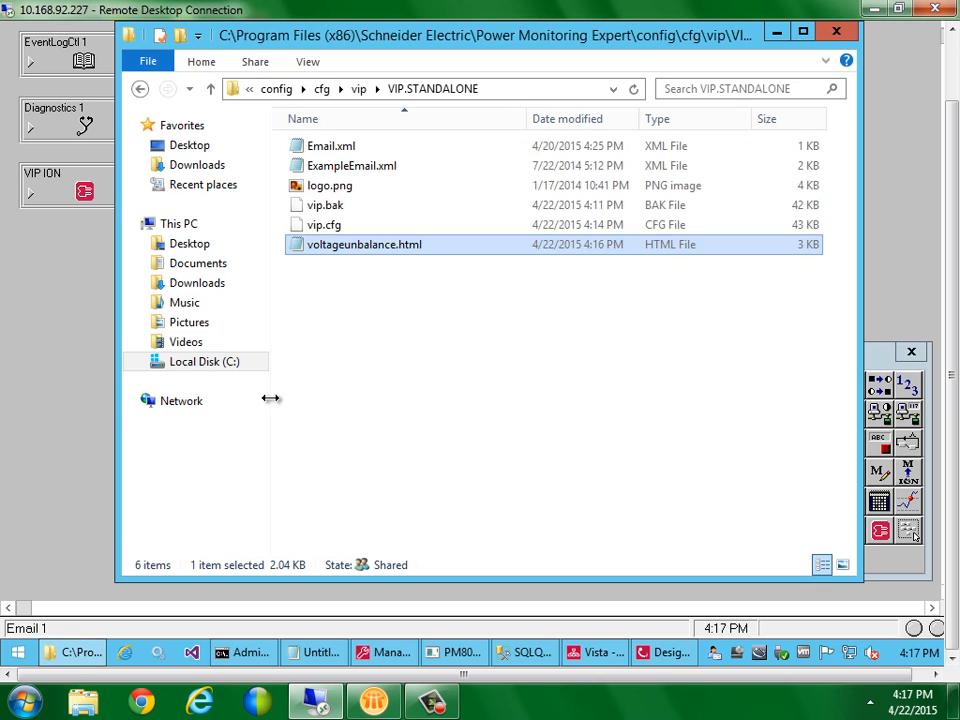
Preview logo.png from the VIP.STANDALONE folder in Windows Photo Viewer, then close it
left_click(331, 190)
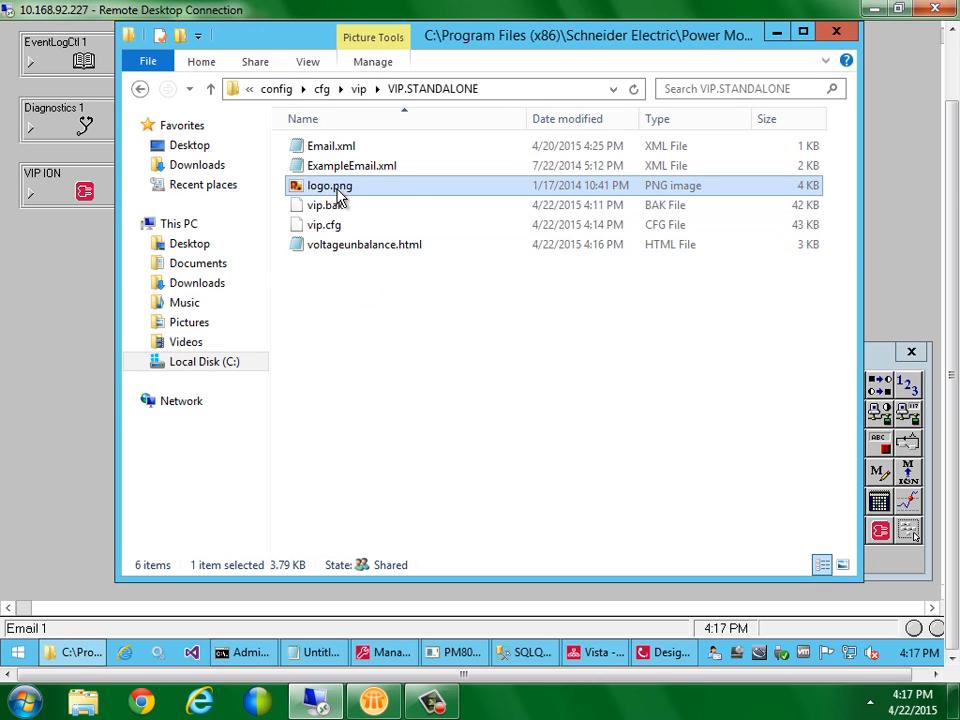
double_click(589, 197)
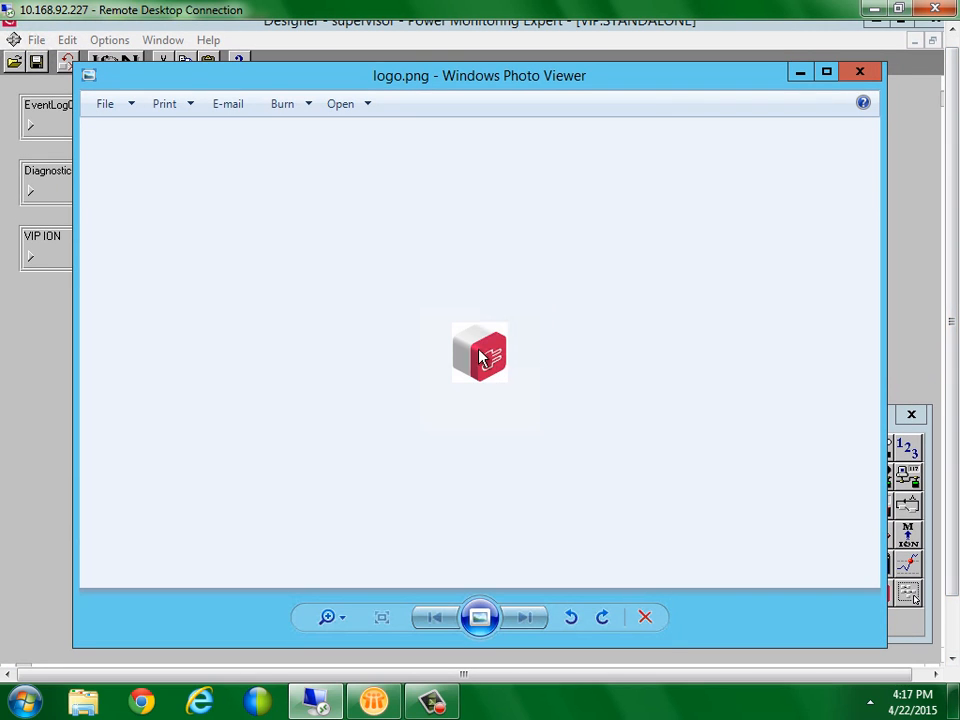
left_click(860, 72)
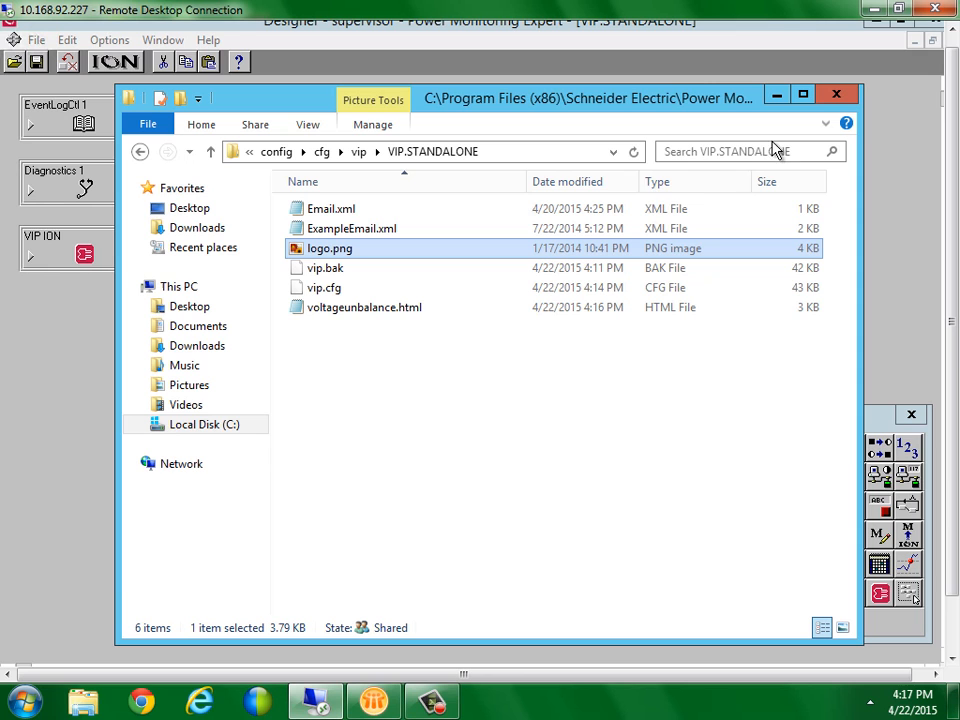
Check in Notepad that voltageunbalance.html's logo IMG tag uses src="cid:id1", then close it unchanged
double_click(340, 308)
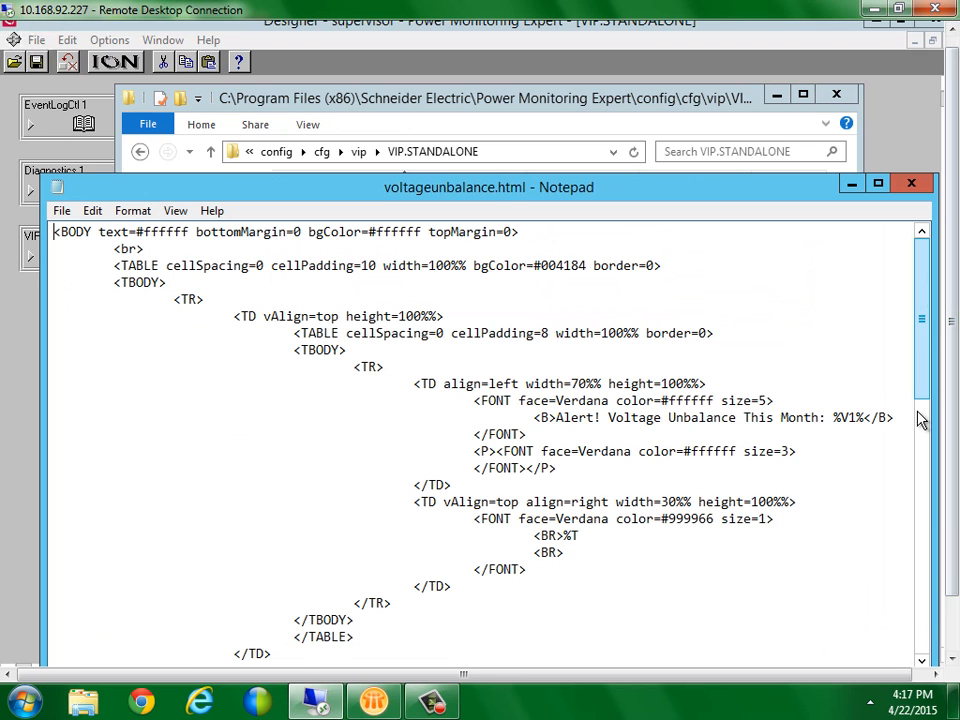
scroll(910, 470, "down", 13)
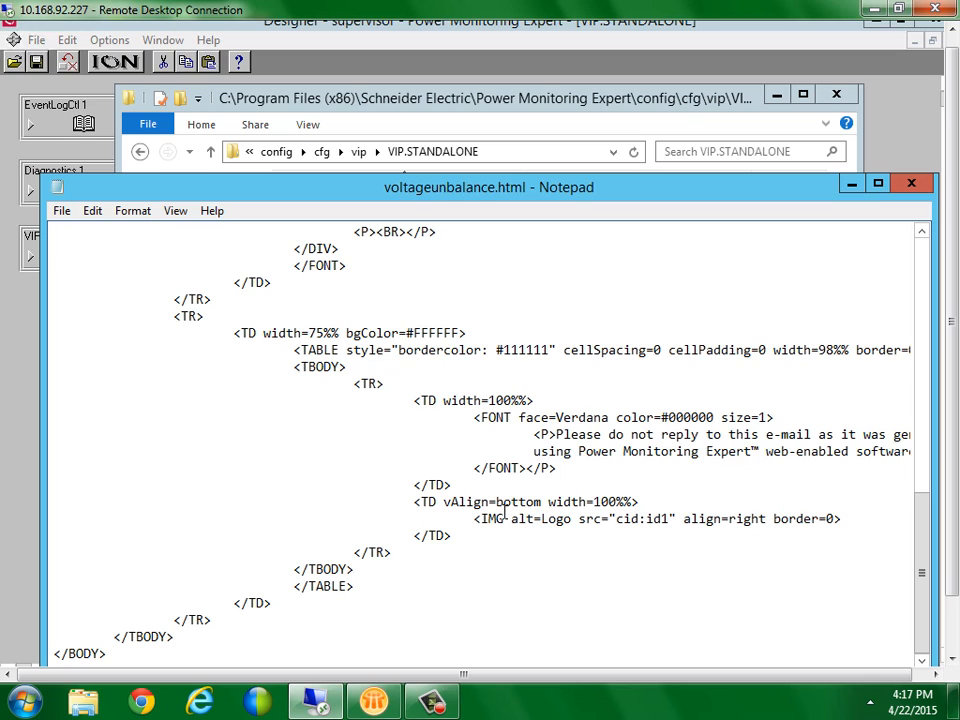
left_click_drag(474, 518, 842, 518)
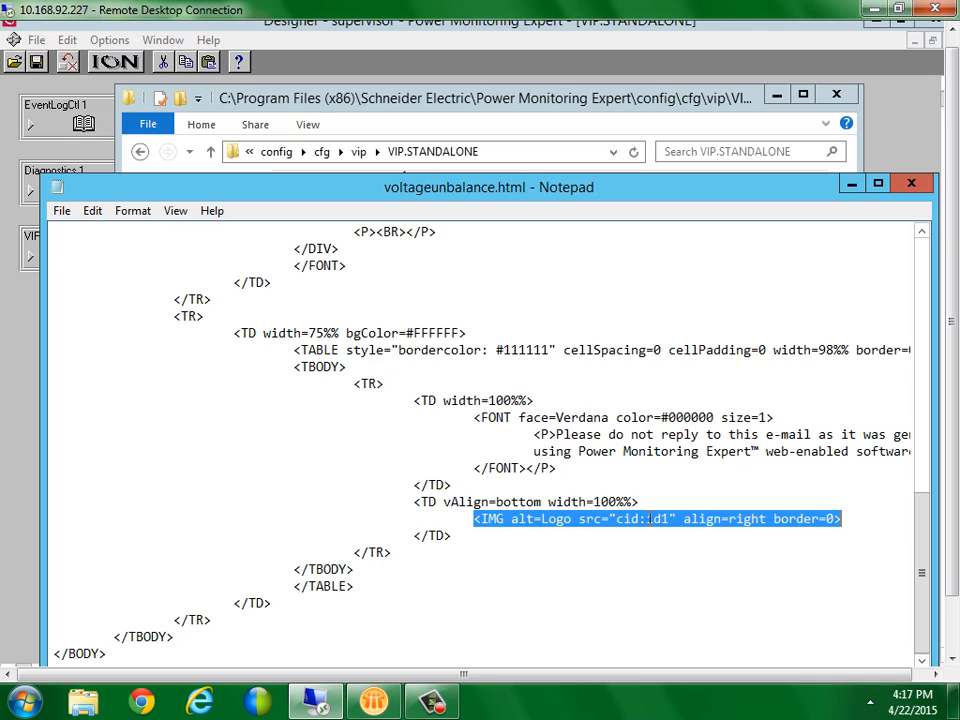
left_click_drag(646, 519, 669, 516)
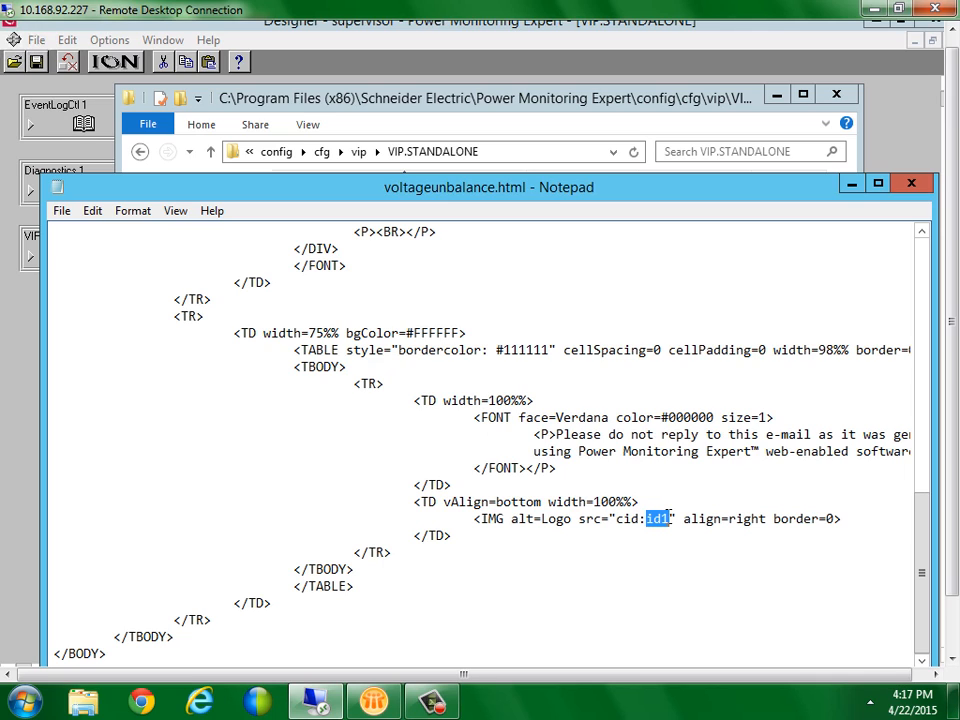
left_click(911, 188)
Apply Email 1's setup with %VIPDIR%\logo.png as the EML1 Attachment value
left_click(81, 386)
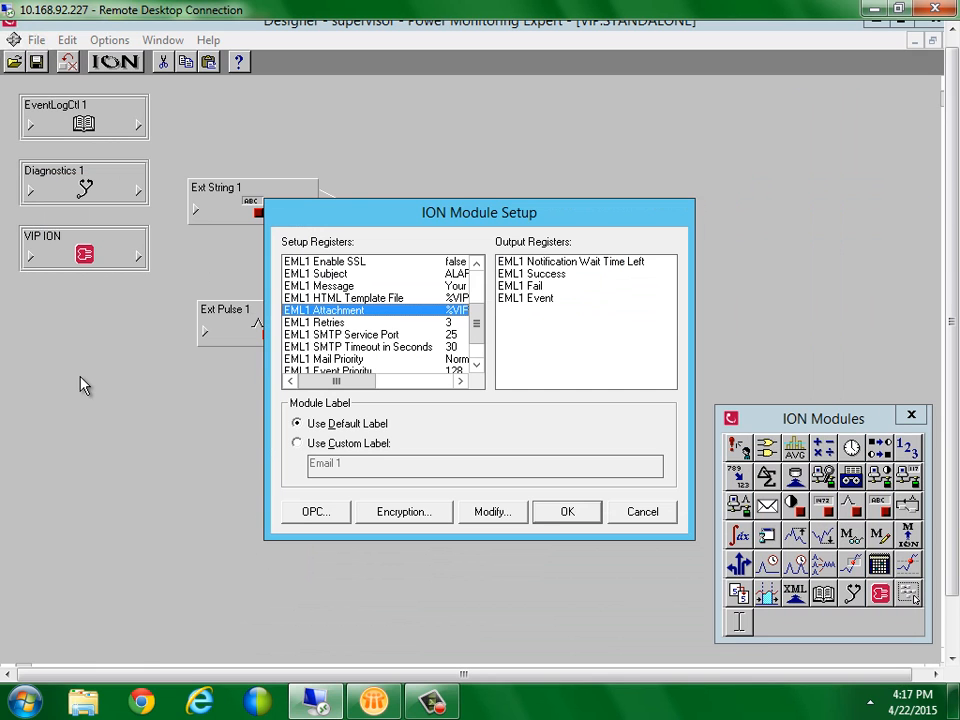
left_click_drag(343, 383, 305, 382)
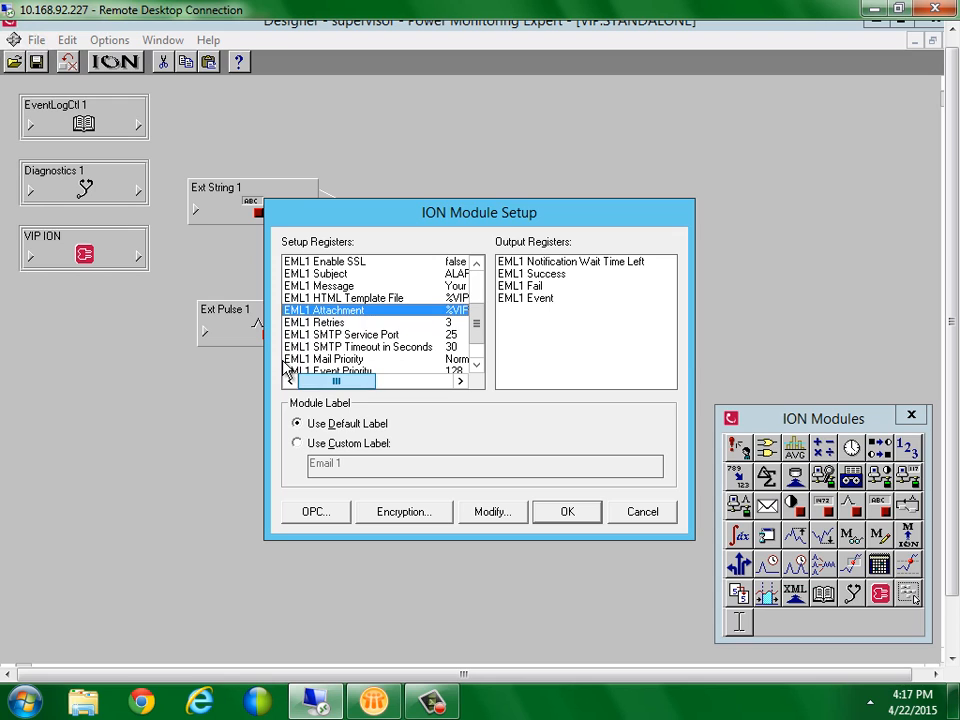
left_click(566, 515)
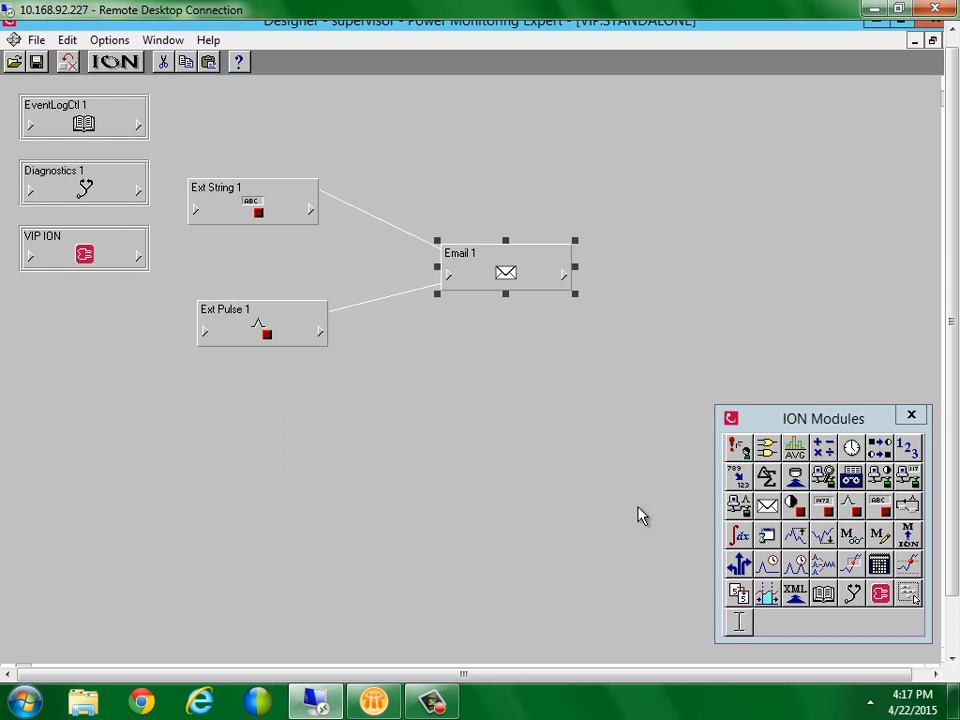
Trigger the test alarm from the Vista diagram node, confirm it, and go to Lotus Notes
left_click_drag(949, 456, 951, 553)
left_click(597, 652)
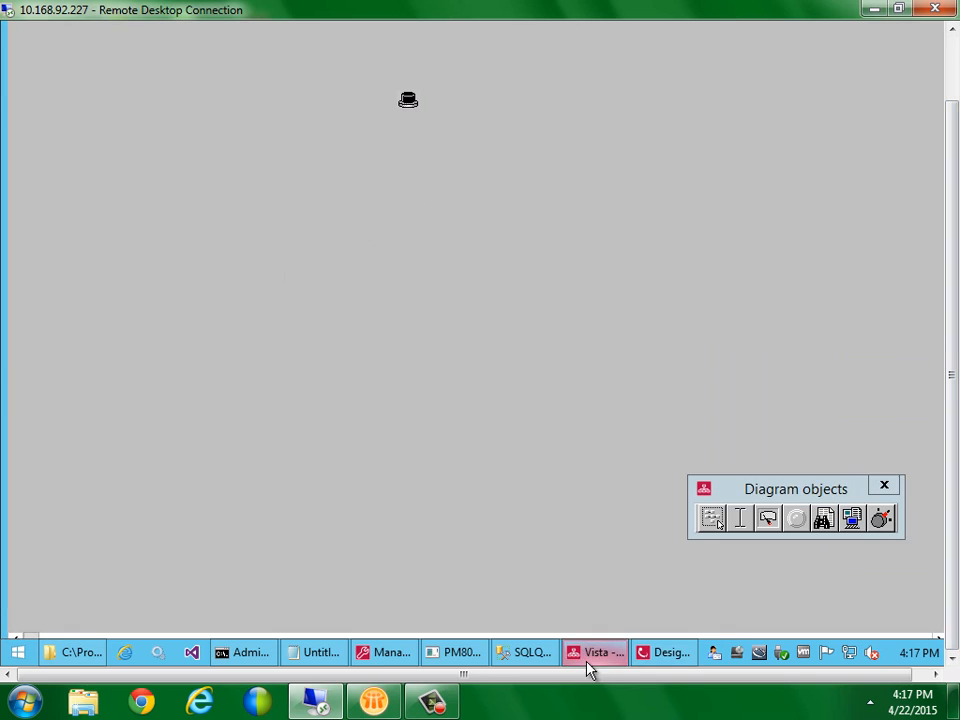
left_click(408, 103)
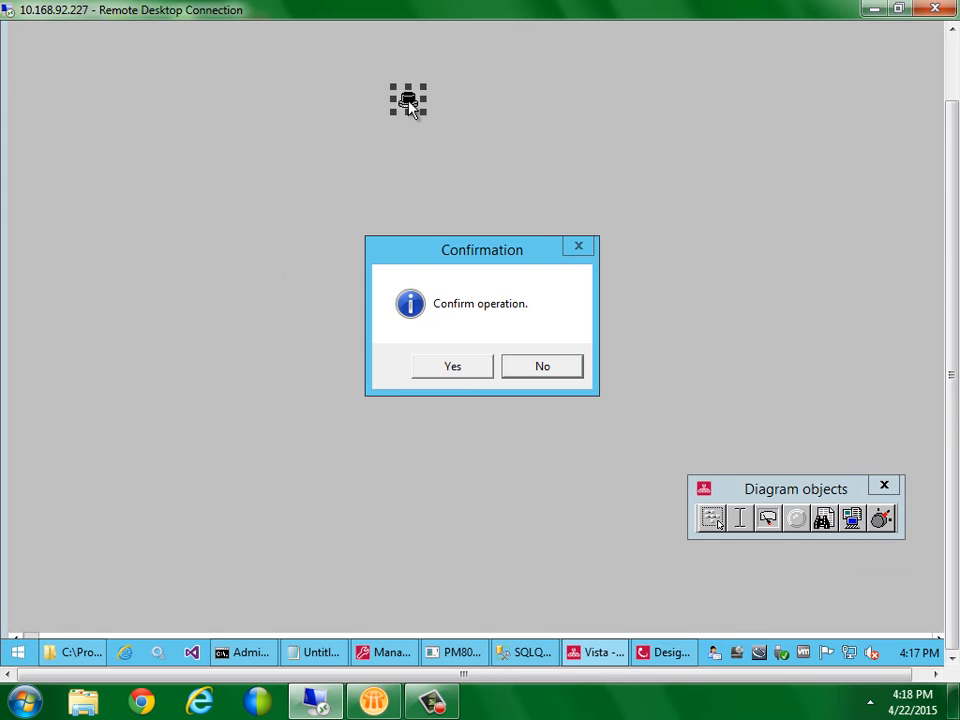
left_click(460, 377)
left_click(368, 704)
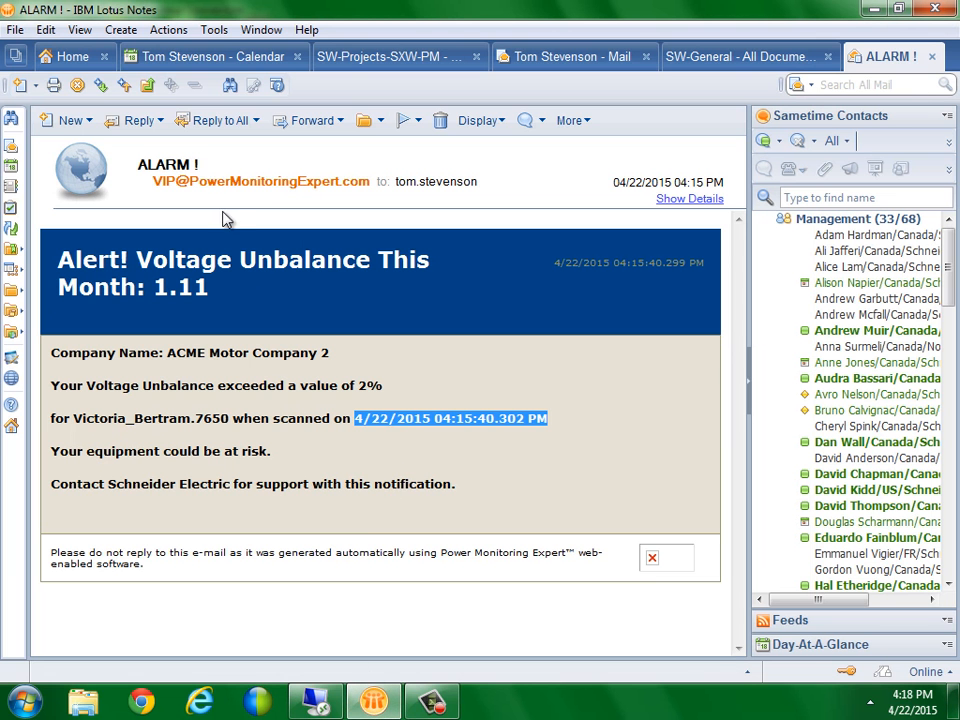
Open the new 04:17 PM ALARM email showing 1.14% unbalance with logo.png attached
left_click(548, 60)
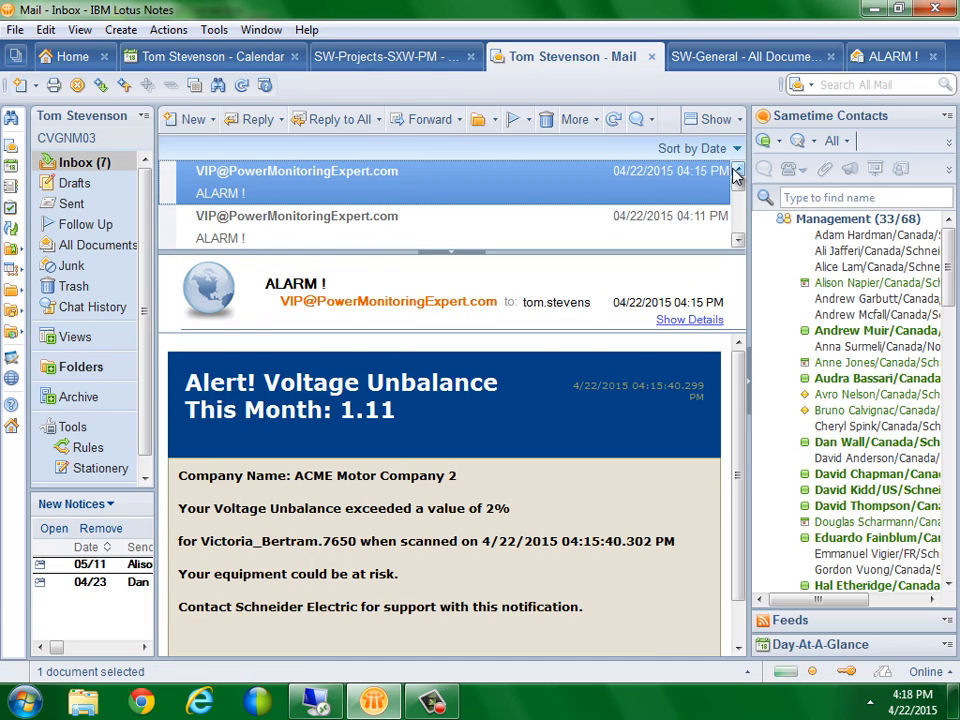
double_click(553, 176)
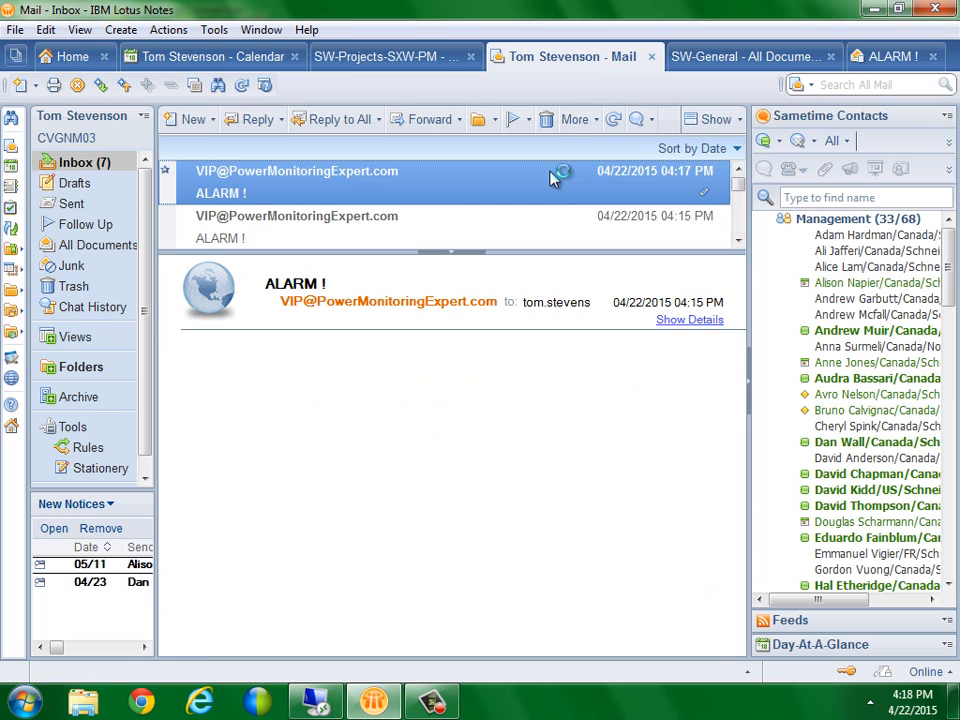
scroll(744, 450, "down", 2)
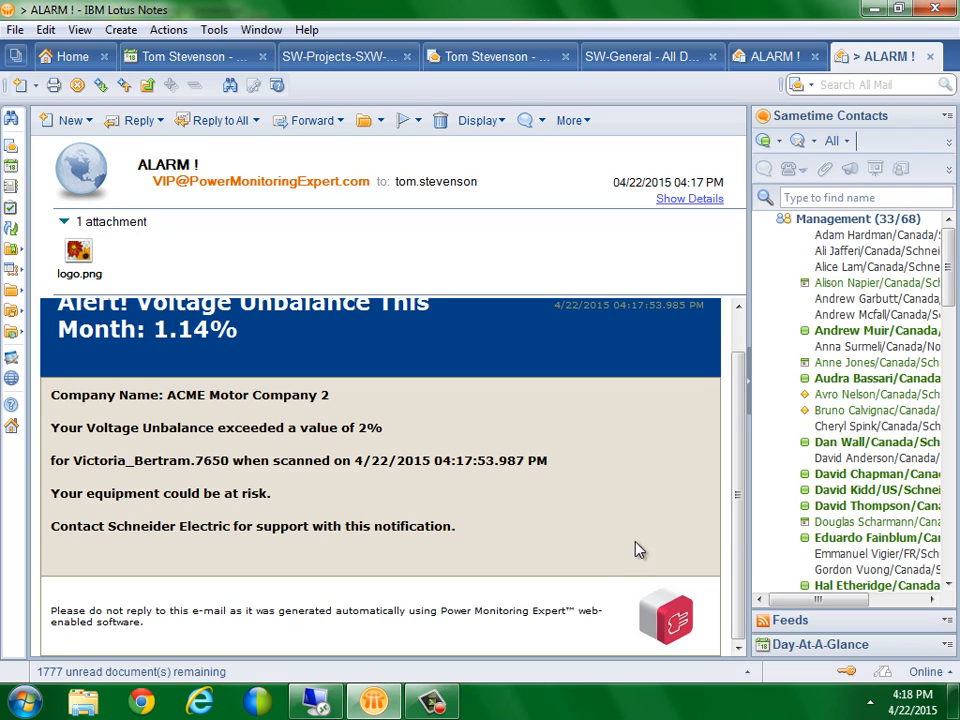
left_click_drag(744, 542, 744, 494)
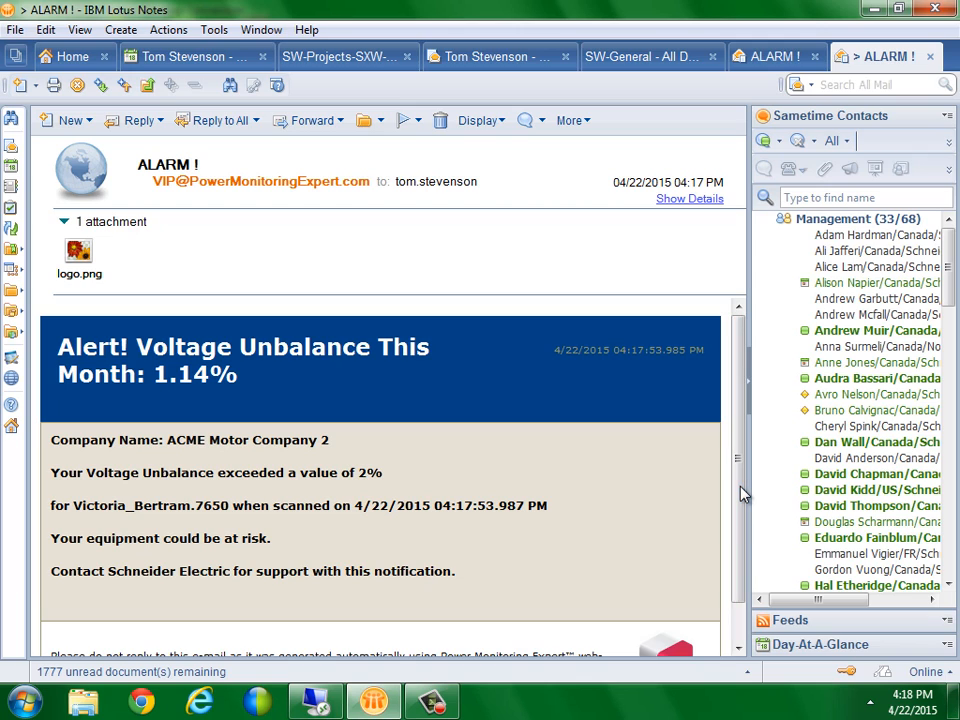
Clear the Vista diagram selection and bring forward ION Designer's diagram with Ext String 1, Ext Pulse 1 and Email 1
left_click(317, 704)
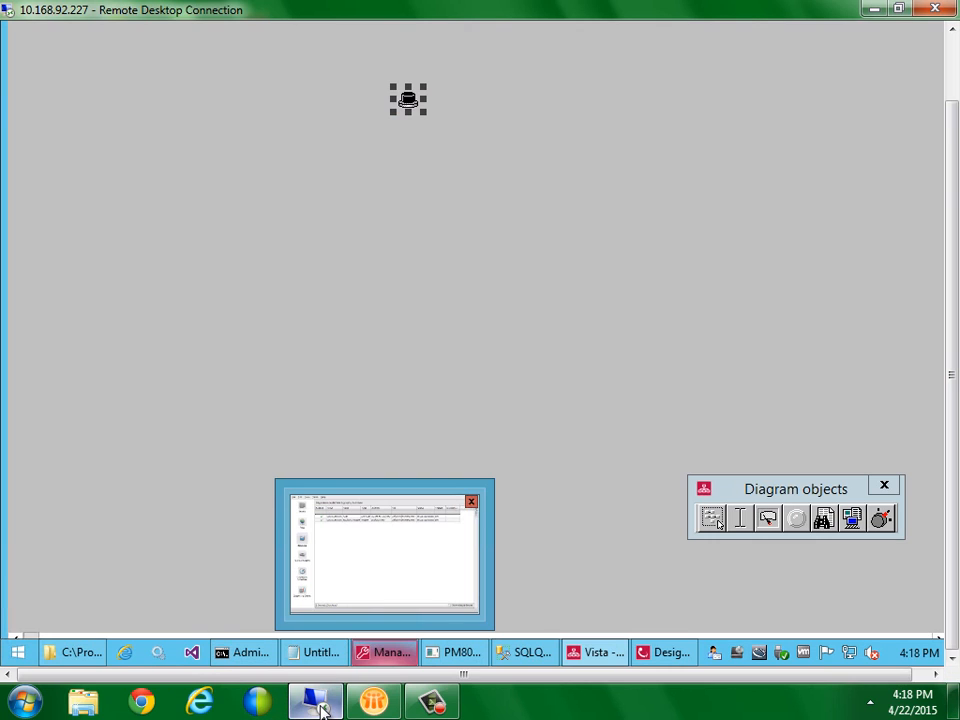
left_click(400, 381)
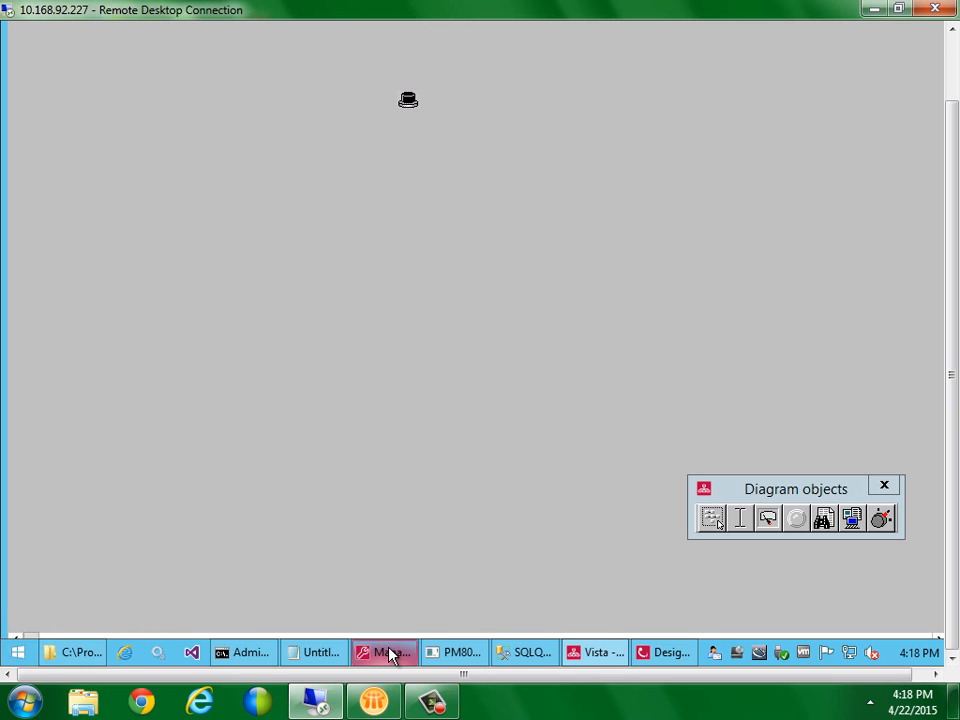
mouse_move(391, 655)
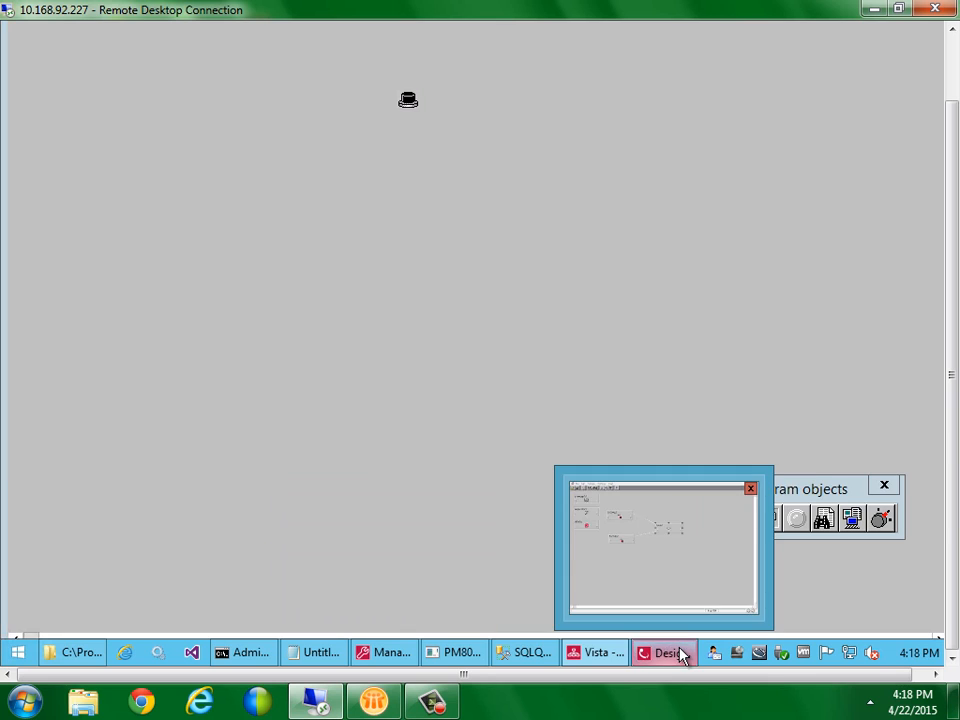
left_click(679, 654)
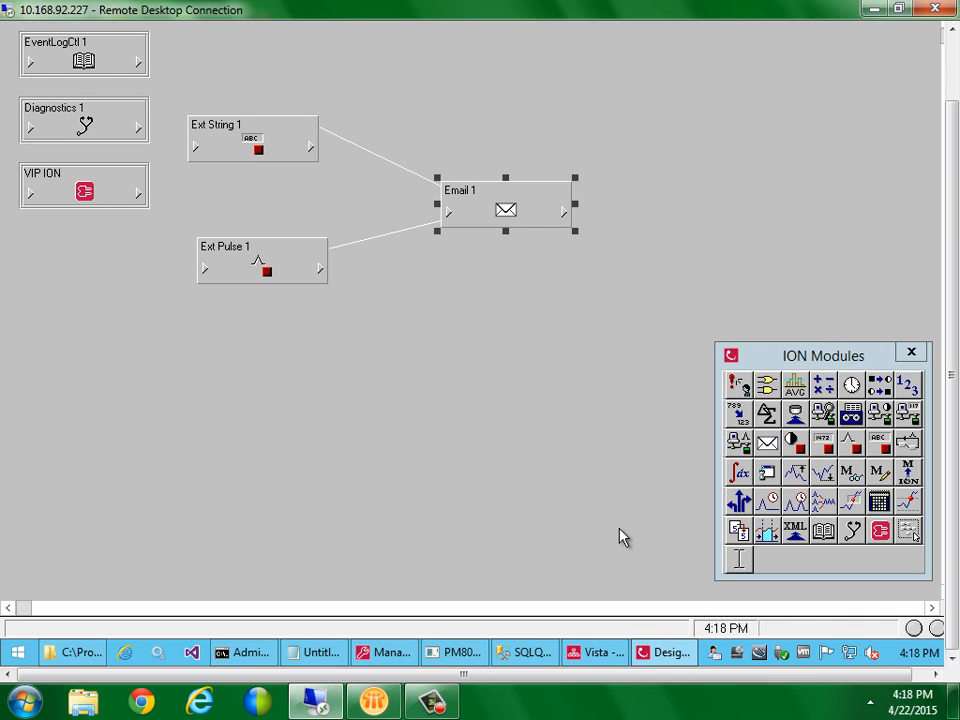
Review Email 1's Setup Registers, then bring the VIP.STANDALONE folder forward in File Explorer
double_click(506, 208)
left_click_drag(467, 221, 477, 280)
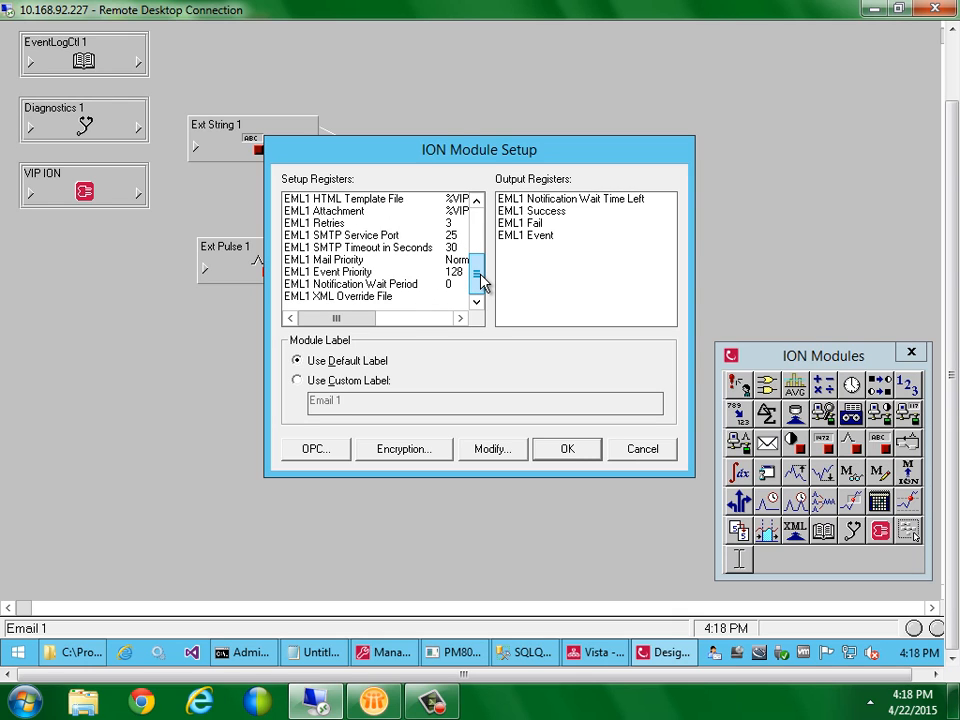
left_click_drag(481, 281, 481, 267)
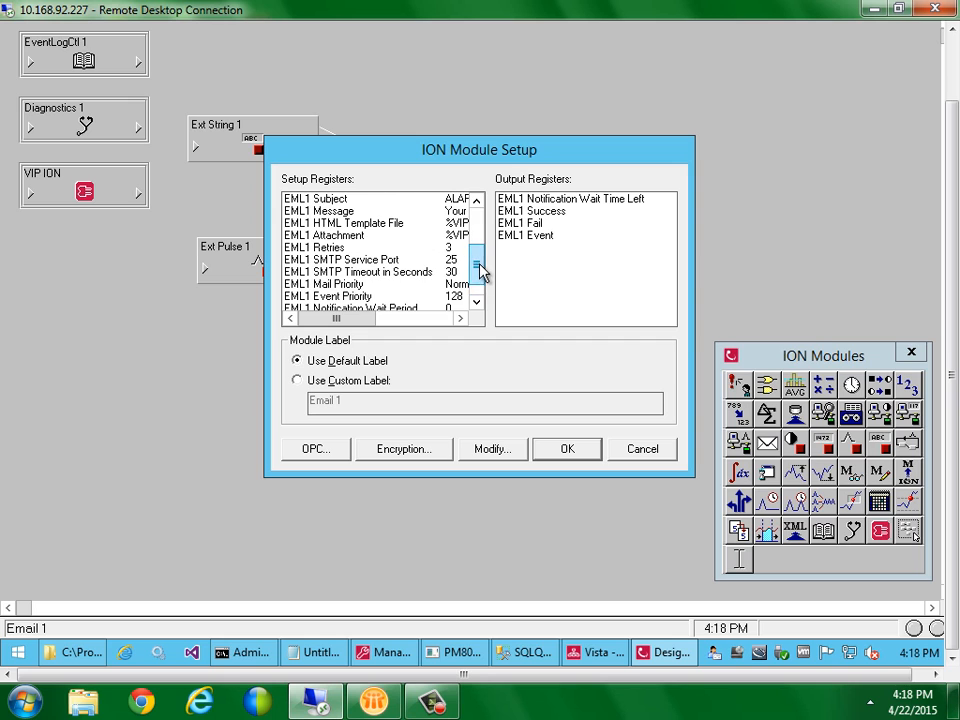
left_click(52, 655)
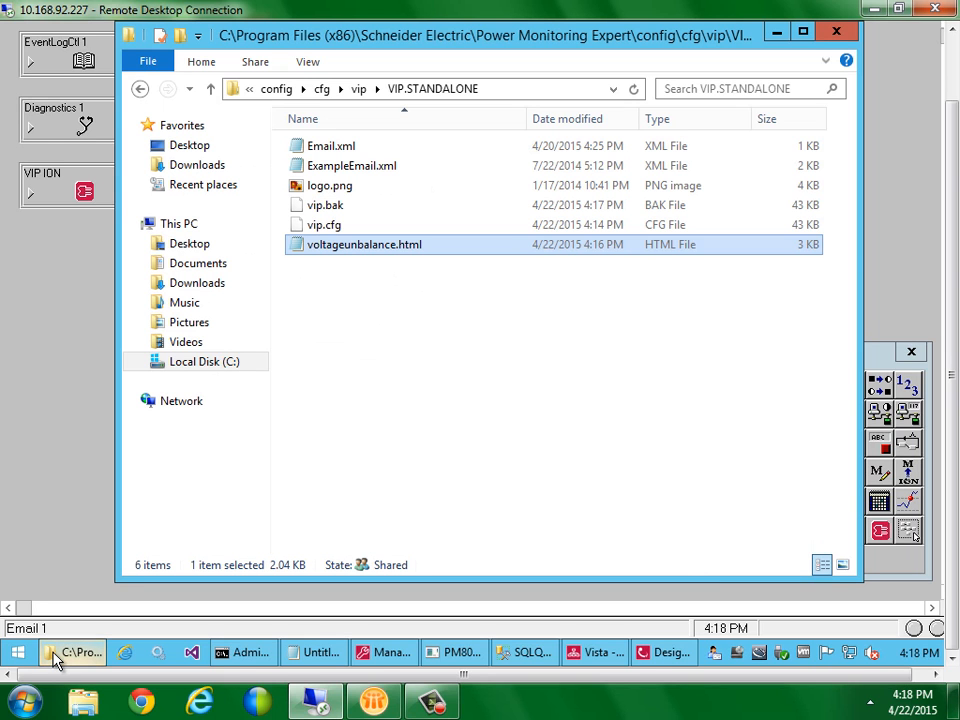
Locate VoltageUnbalanceTrend.pdf in C:\Reports, then return to Email 1's module setup
left_click(206, 362)
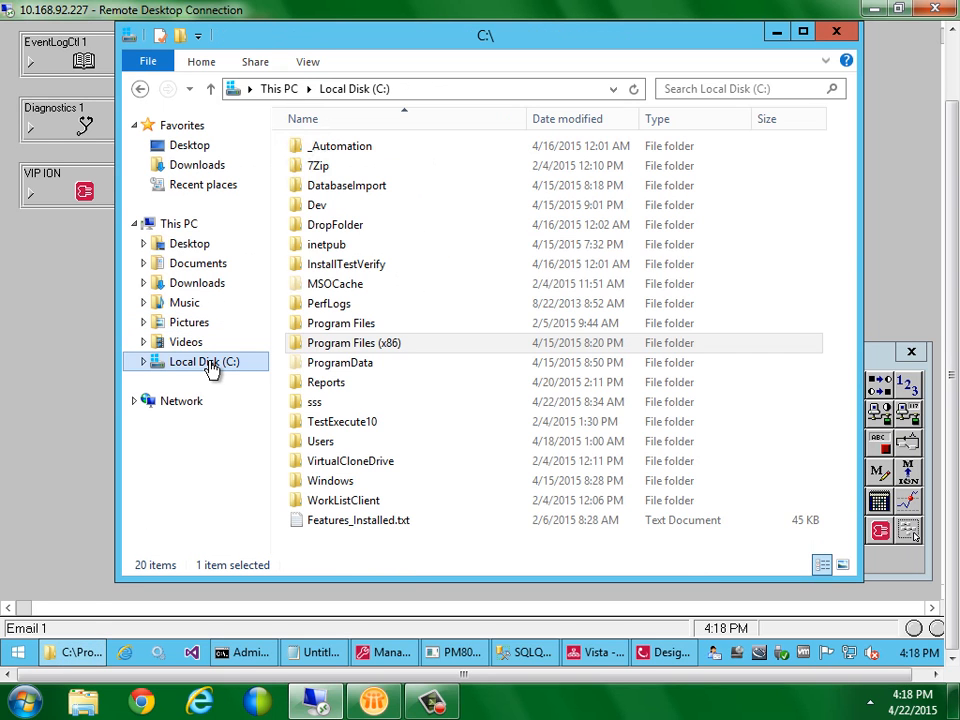
double_click(325, 385)
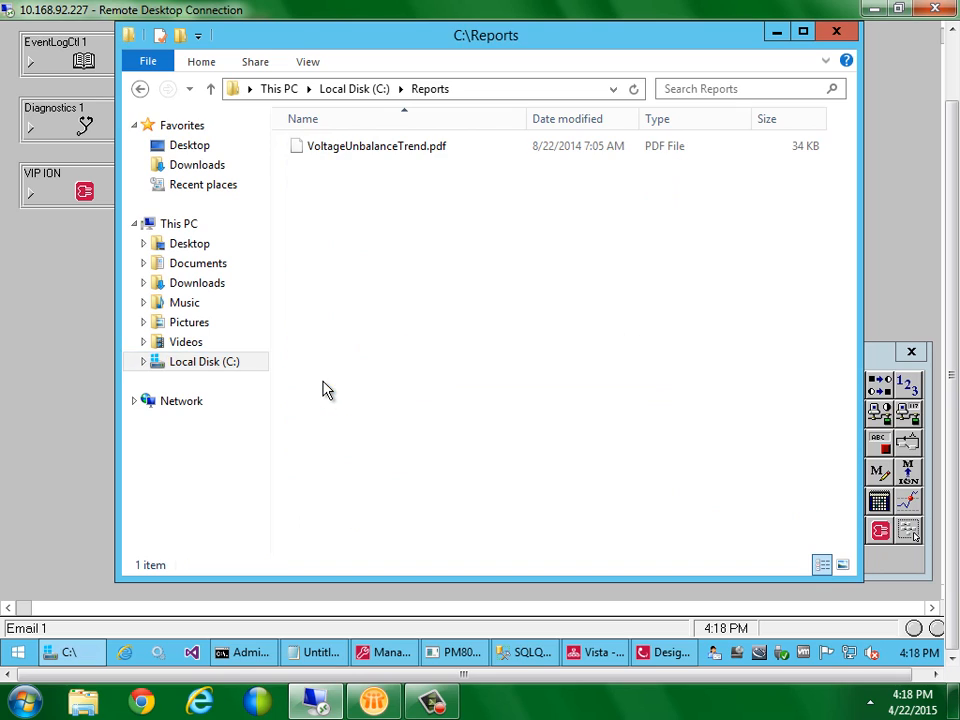
left_click(382, 151)
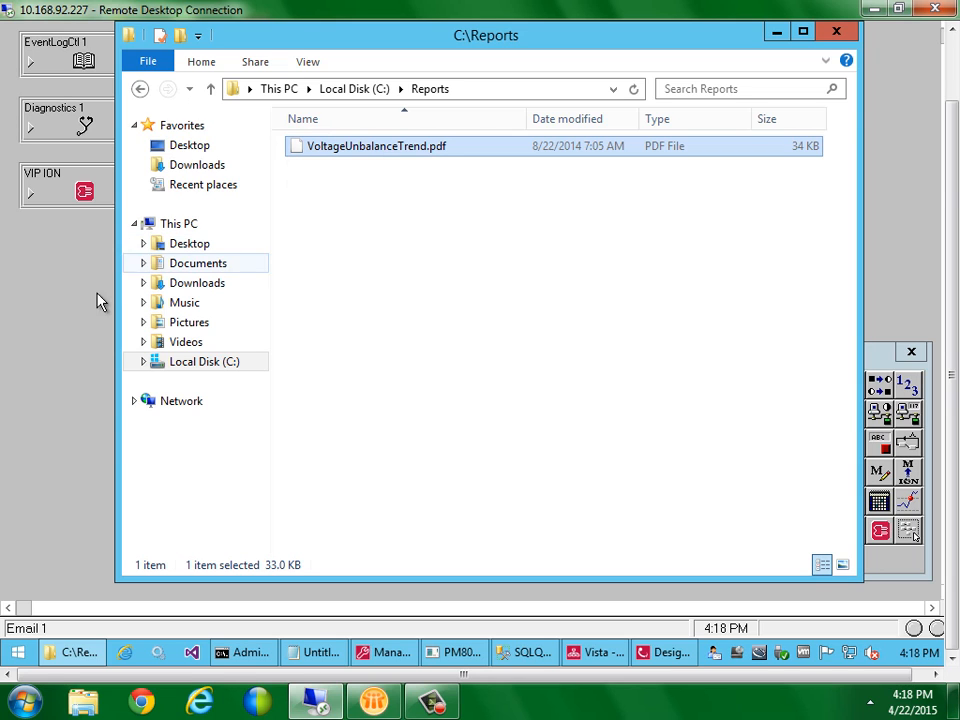
left_click(78, 310)
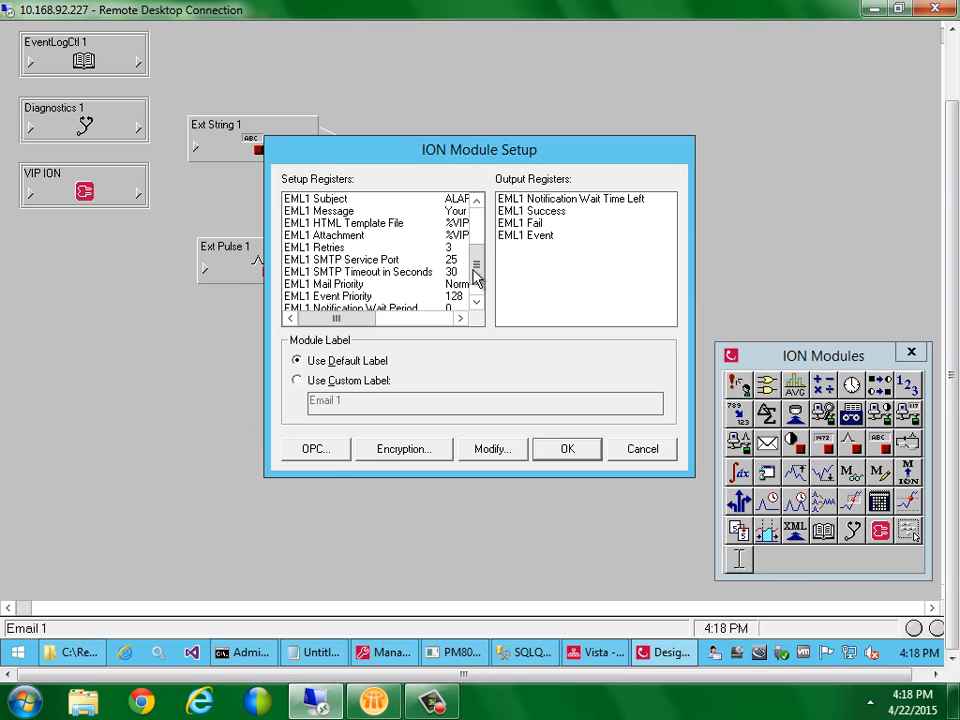
Change the EML1 Attachment value to %VIPDIR%\logo.png;c:\Reports\* and apply Email 1's setup
mouse_move(476, 276)
left_mouse_down()
mouse_move(477, 287)
mouse_move(476, 268)
left_mouse_up()
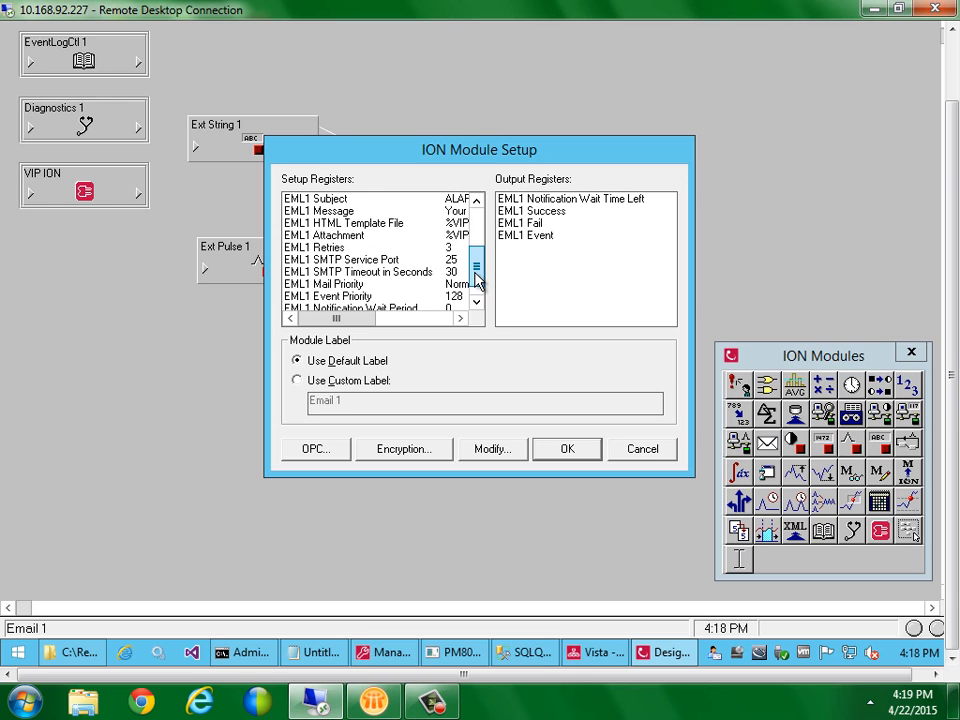
double_click(411, 237)
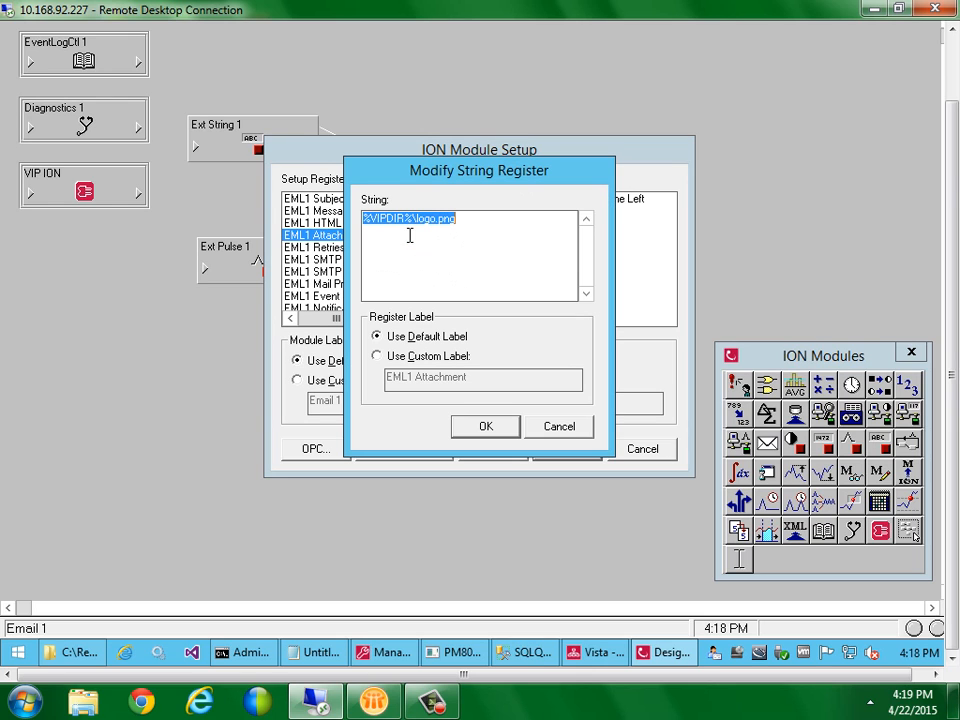
left_click(474, 222)
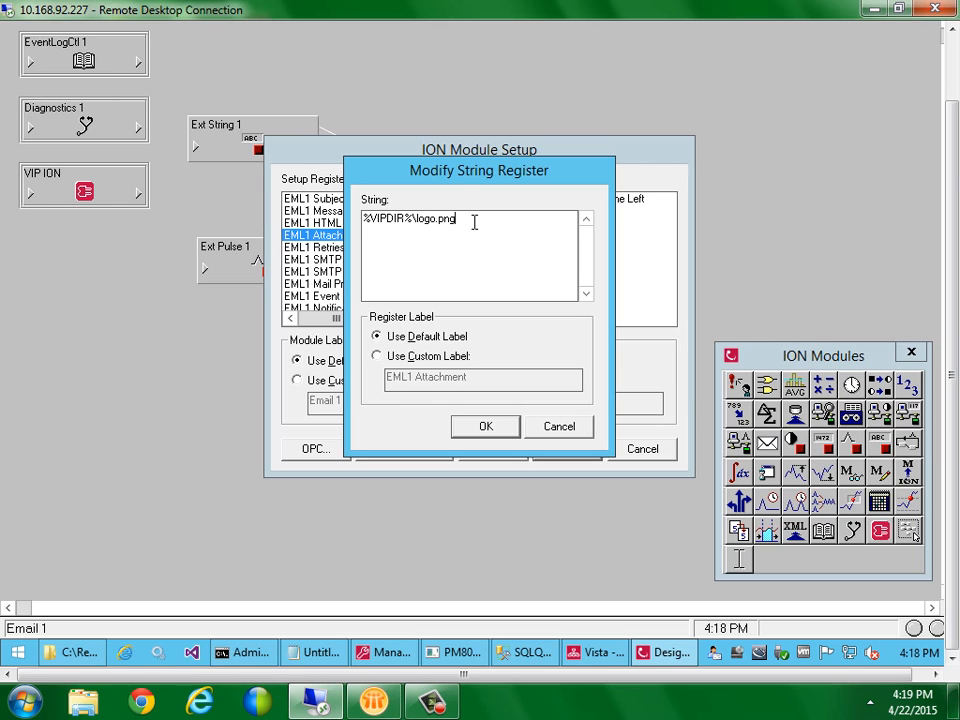
type(";c:\\Reports\\")
type("*")
left_click(475, 436)
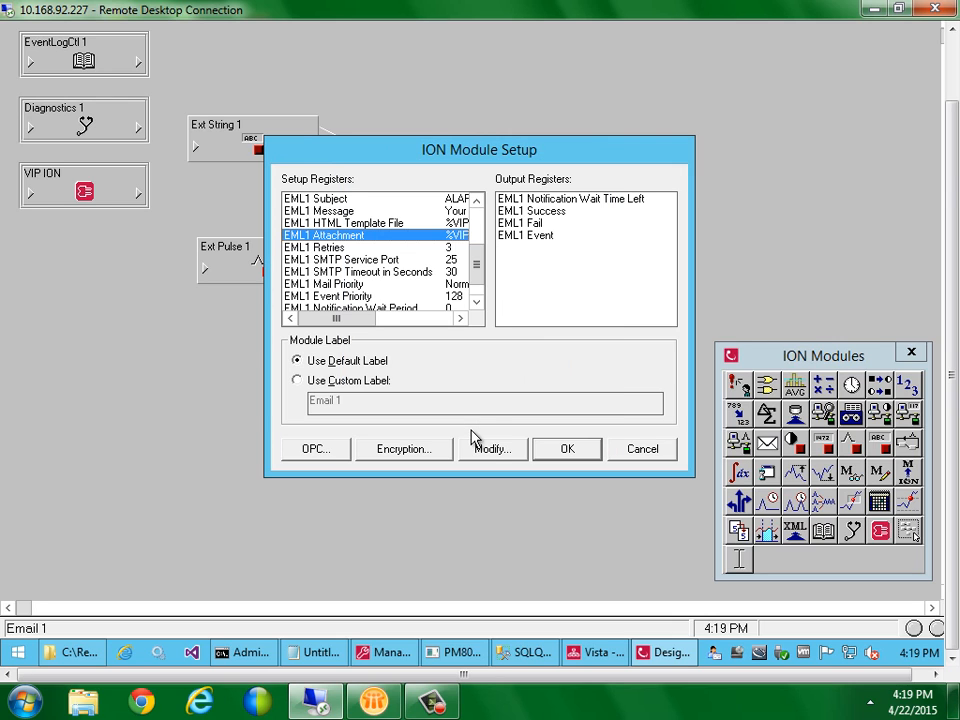
left_click(556, 450)
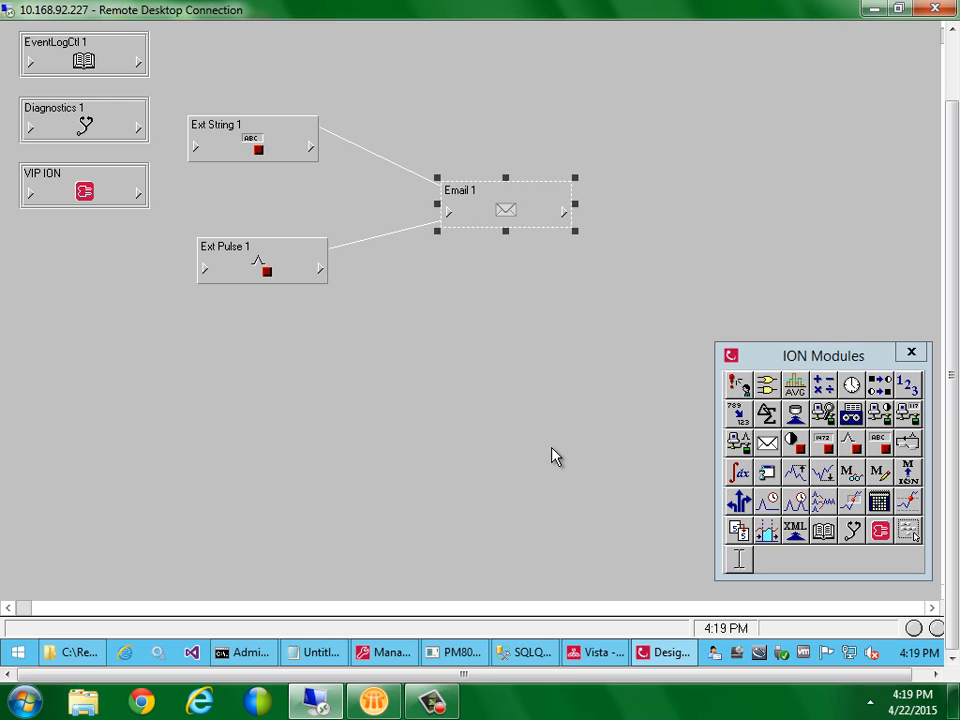
Trigger the operation on the Vista diagram's hat object and approve the confirmation
left_click(607, 658)
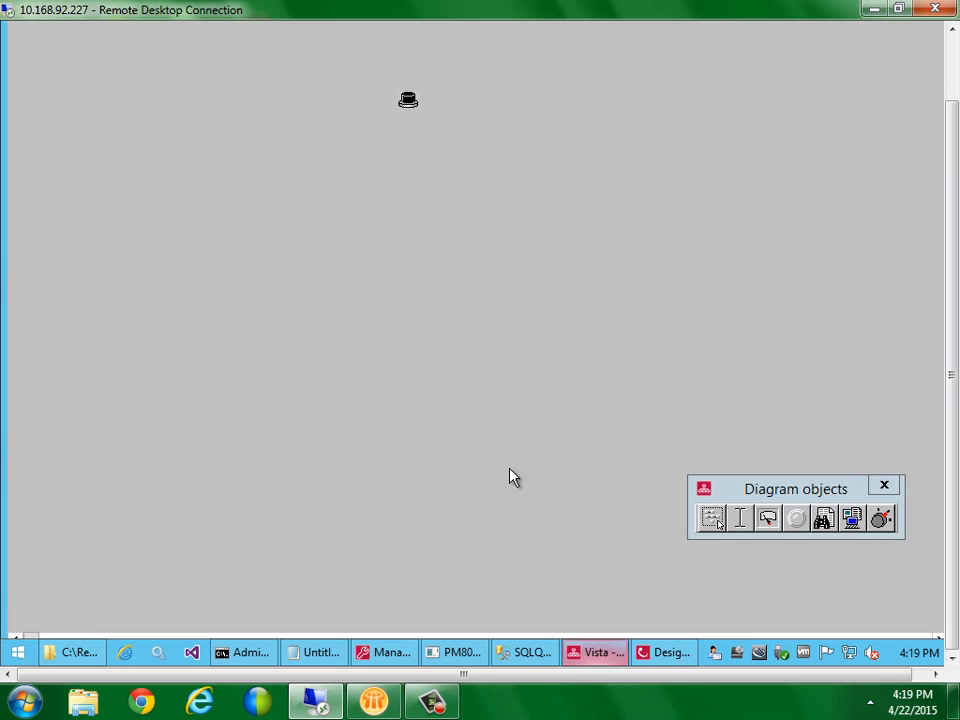
left_click(410, 99)
left_click(451, 368)
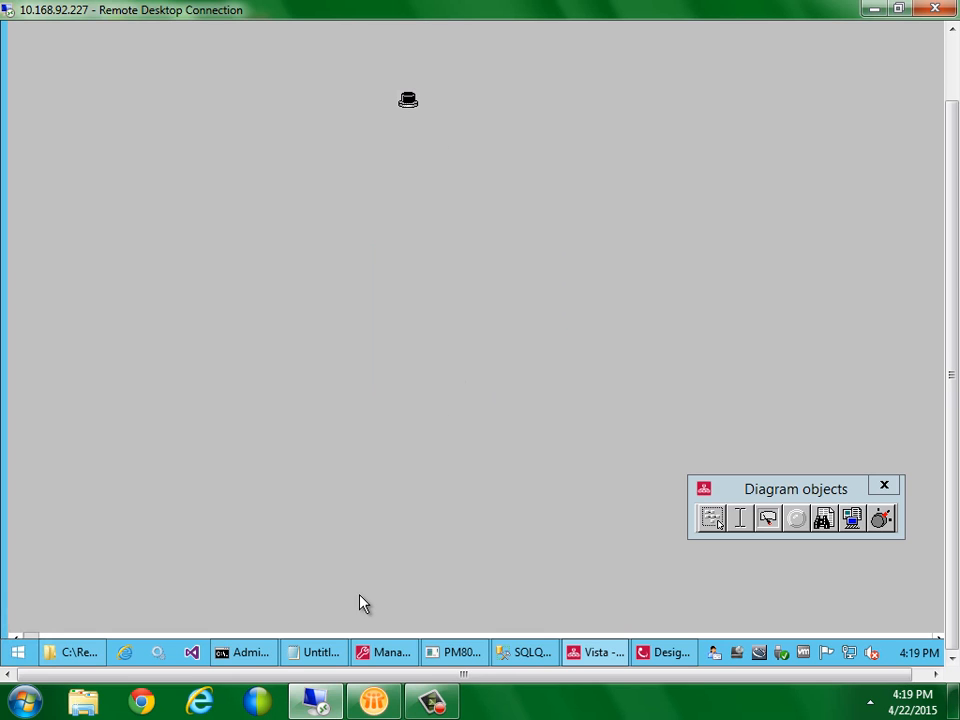
Close the old ALARM message, refresh the inbox, and open the new 04:19 ALARM email
left_click(373, 700)
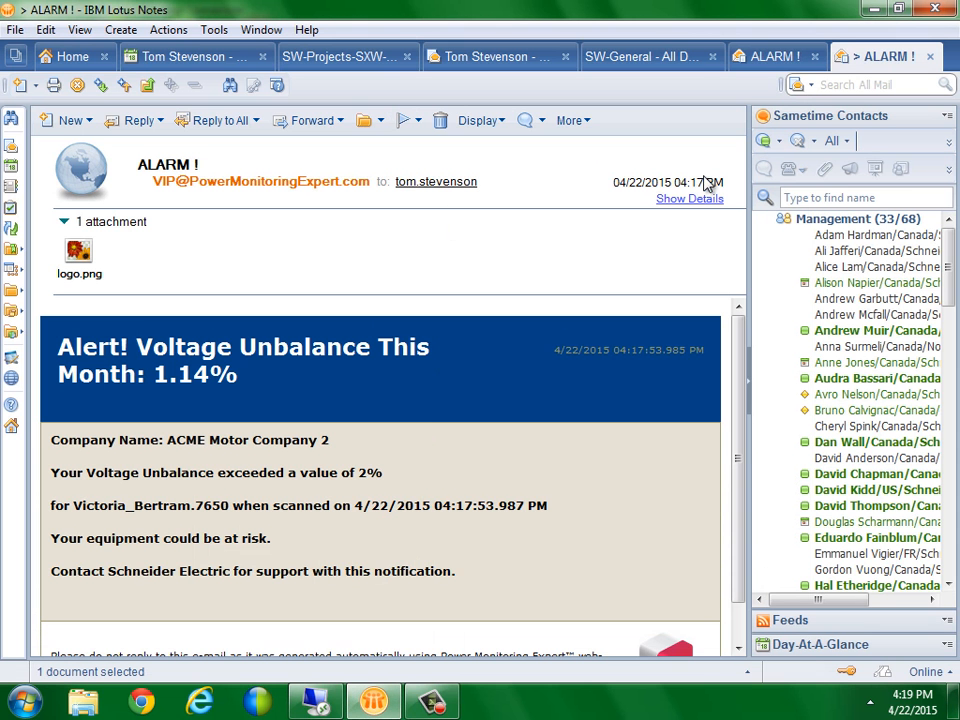
left_click(930, 56)
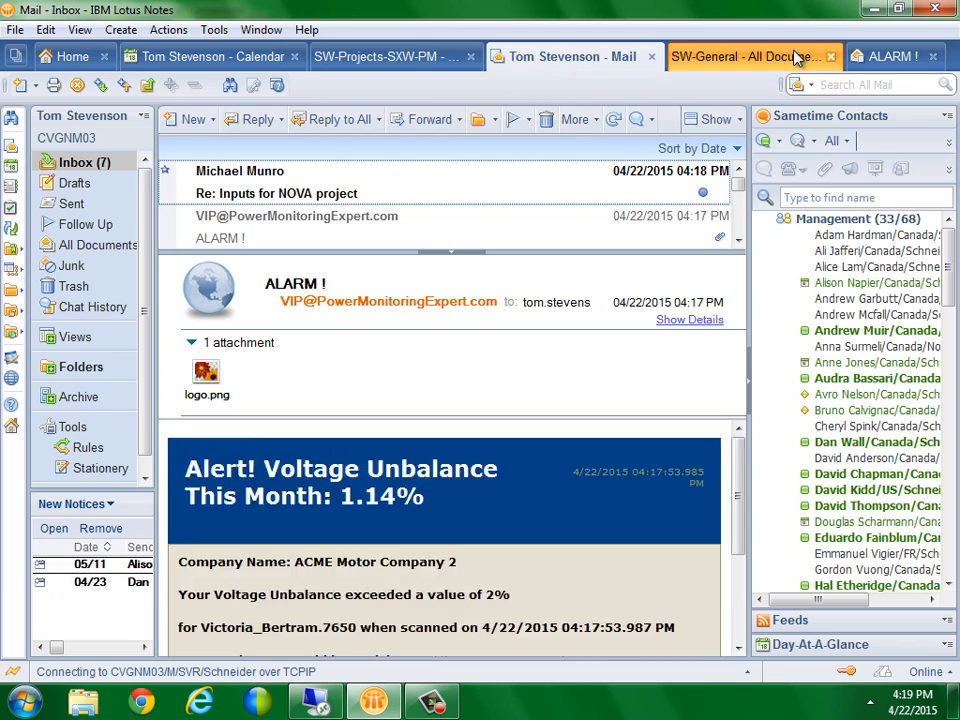
left_click(614, 119)
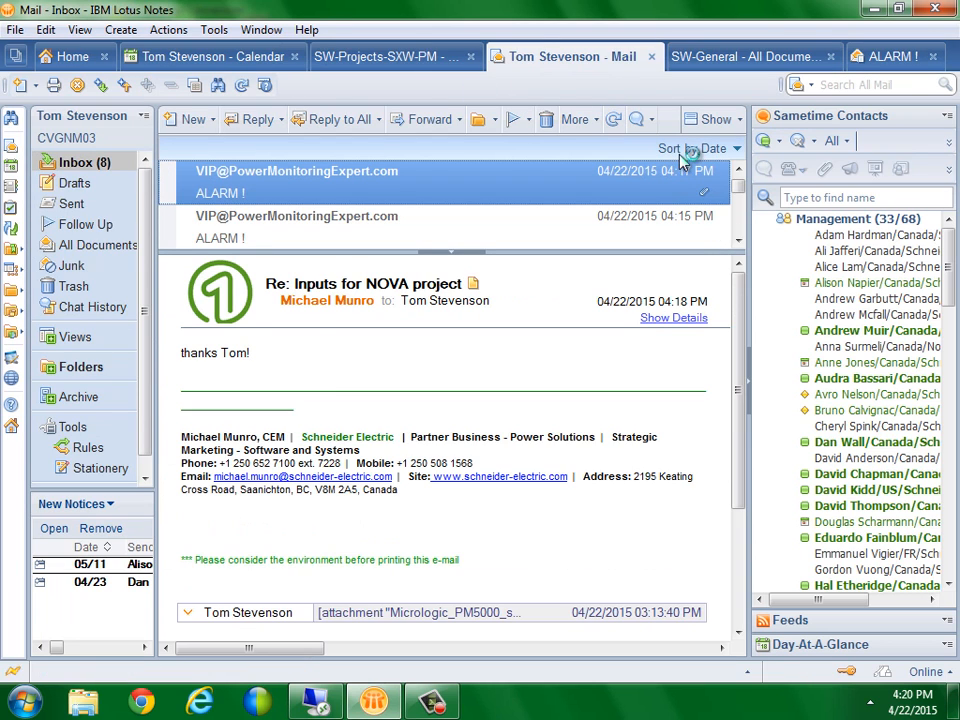
left_click(738, 169)
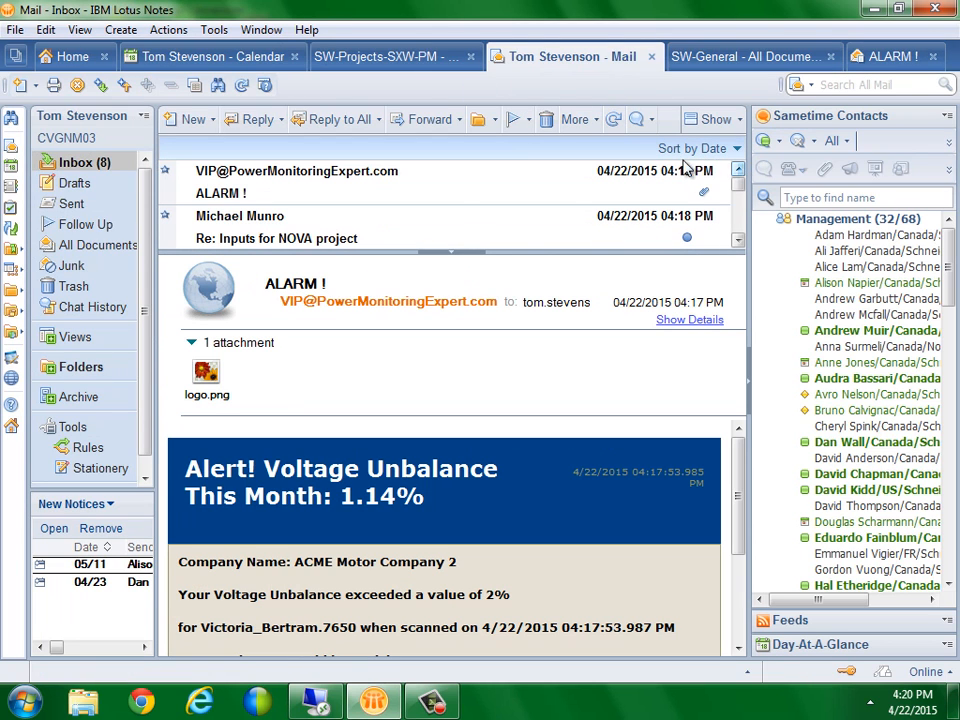
left_click(435, 198)
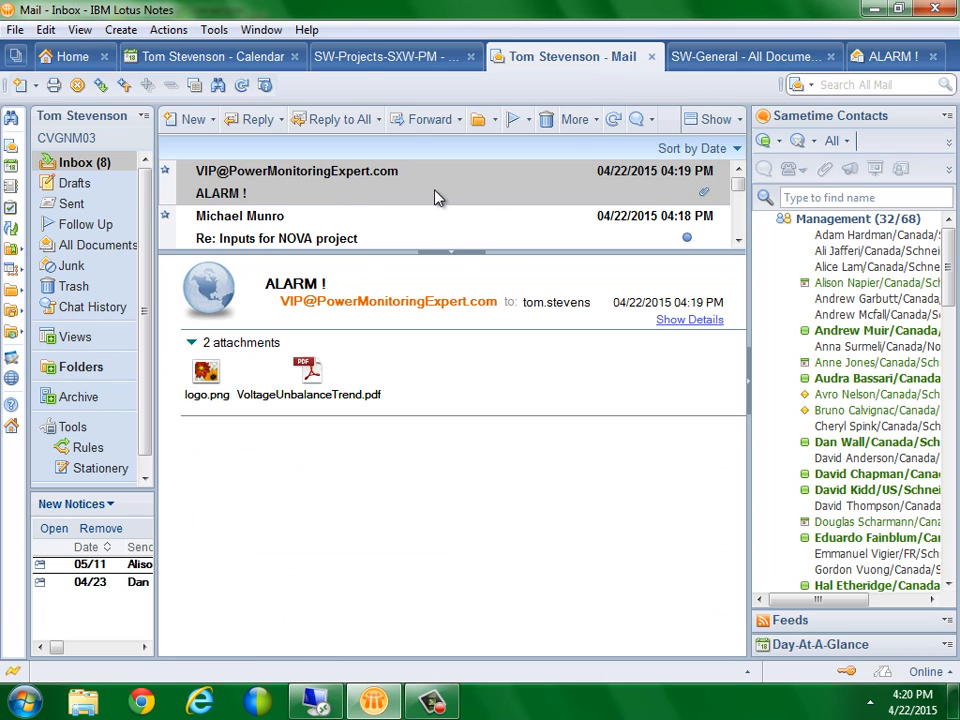
double_click(435, 198)
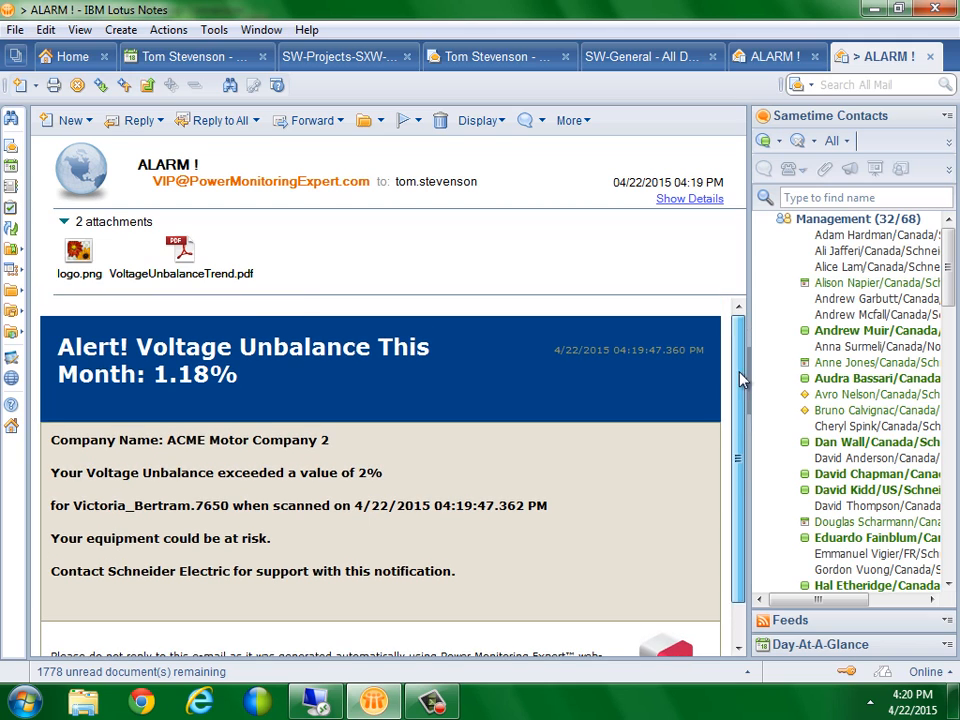
Select the VoltageUnbalanceTrend.pdf attachment, then bring the ION Designer diagram back to the front
left_click(228, 275)
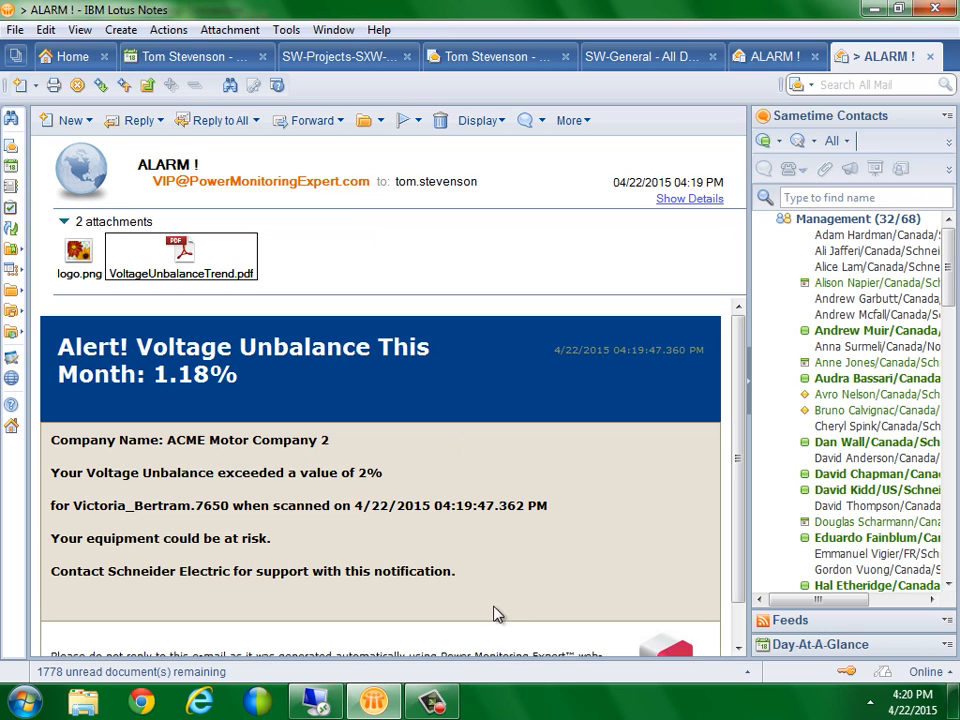
left_click(328, 701)
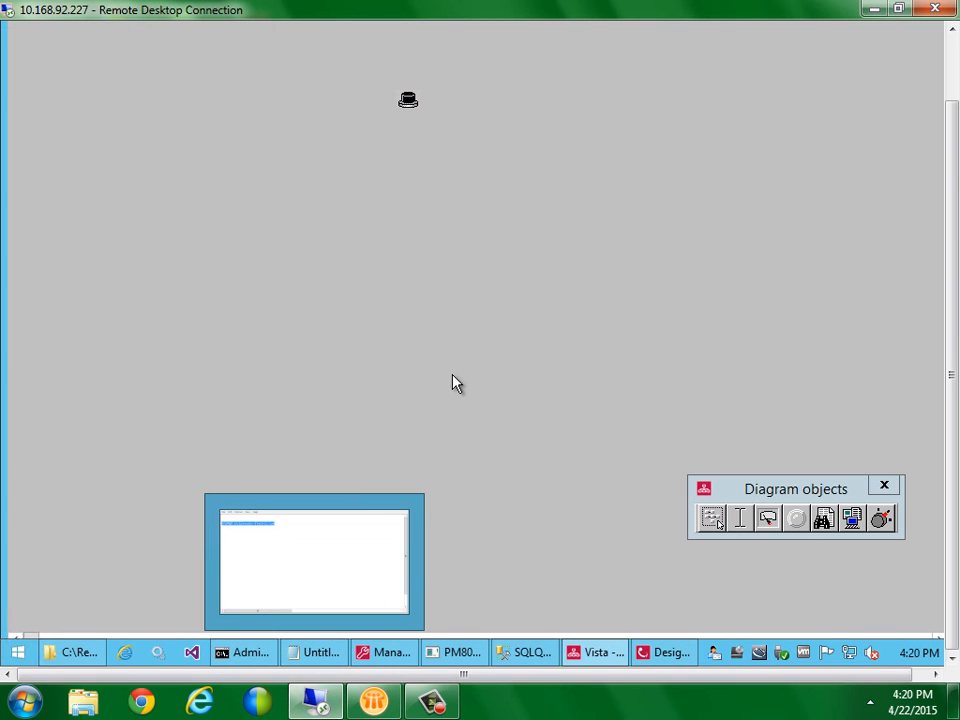
left_click(650, 660)
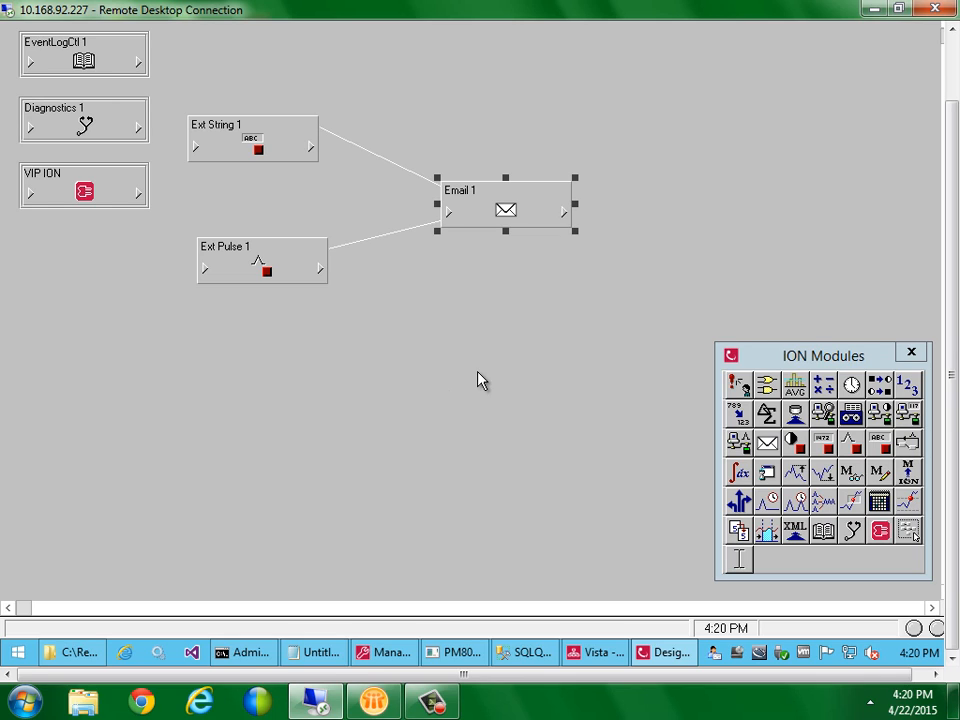
Nudge Email 1 up-left and drag three new Email modules onto the canvas
left_click_drag(482, 226, 465, 193)
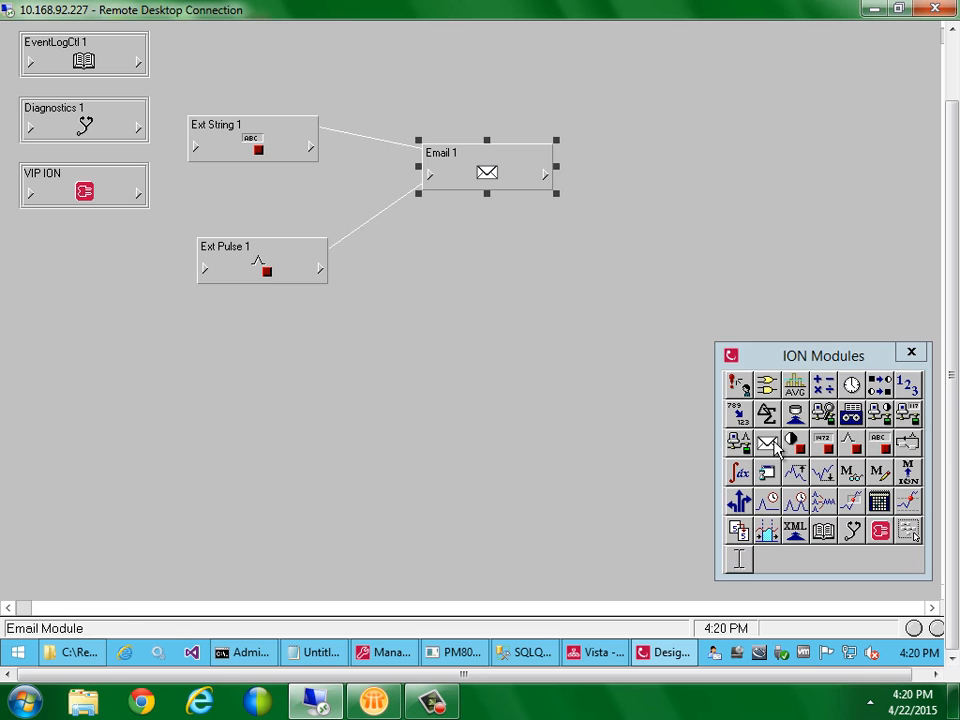
left_click_drag(767, 441, 525, 286)
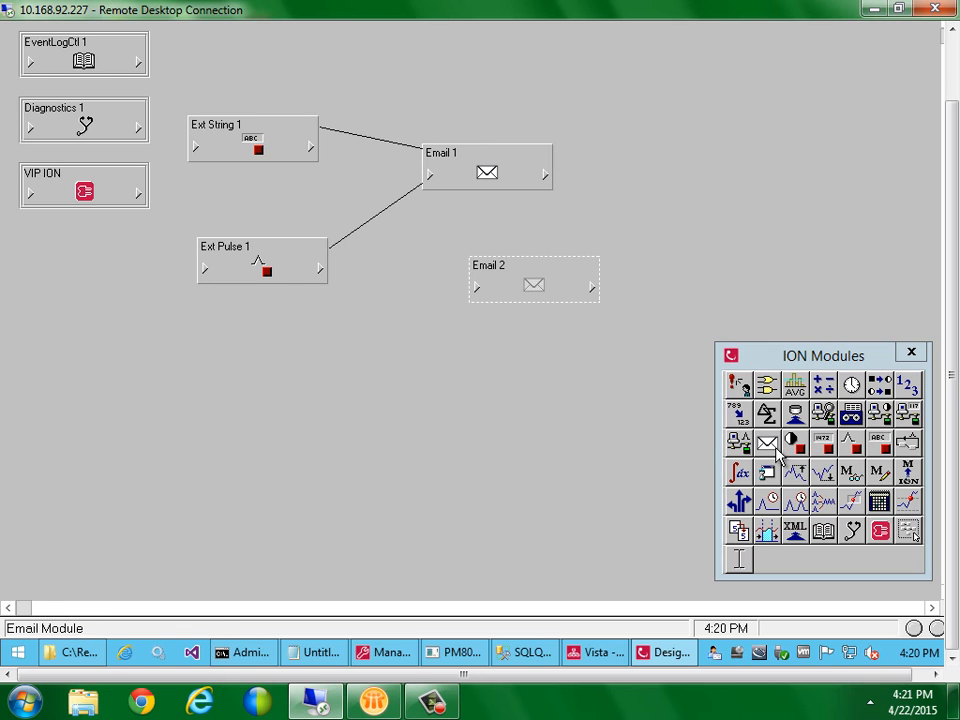
left_click_drag(767, 441, 505, 388)
left_click_drag(771, 452, 515, 481)
Line up Email 2, Email 3 and Email 4 in a column beneath Email 1
left_click_drag(507, 302, 478, 264)
left_click_drag(506, 388, 484, 317)
left_click_drag(539, 483, 504, 411)
left_click(500, 459)
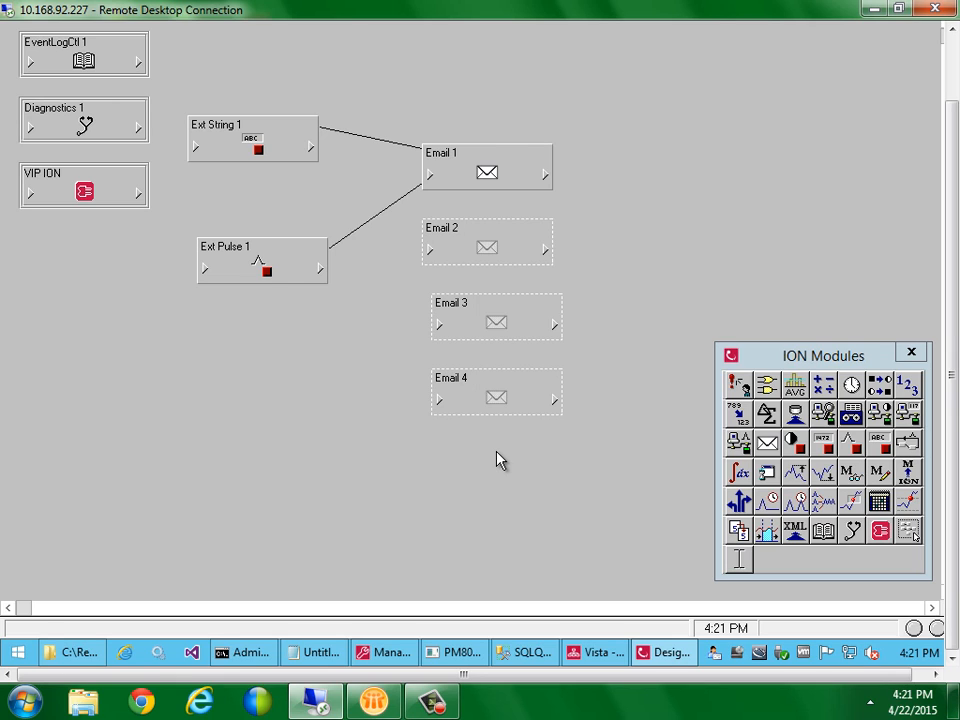
double_click(489, 181)
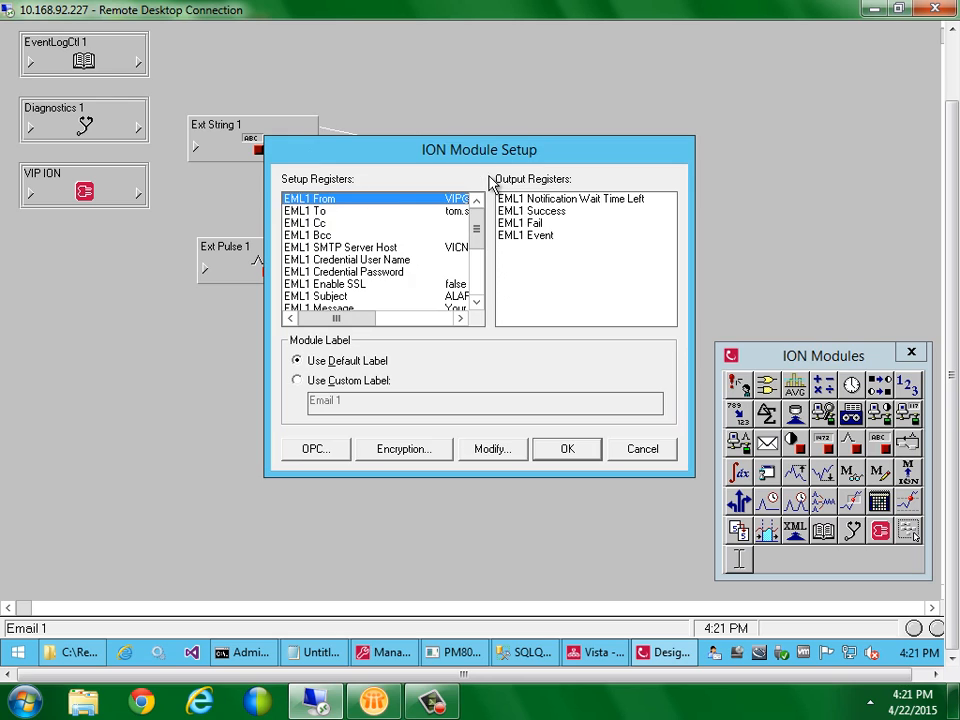
left_click(401, 210)
left_click(400, 222)
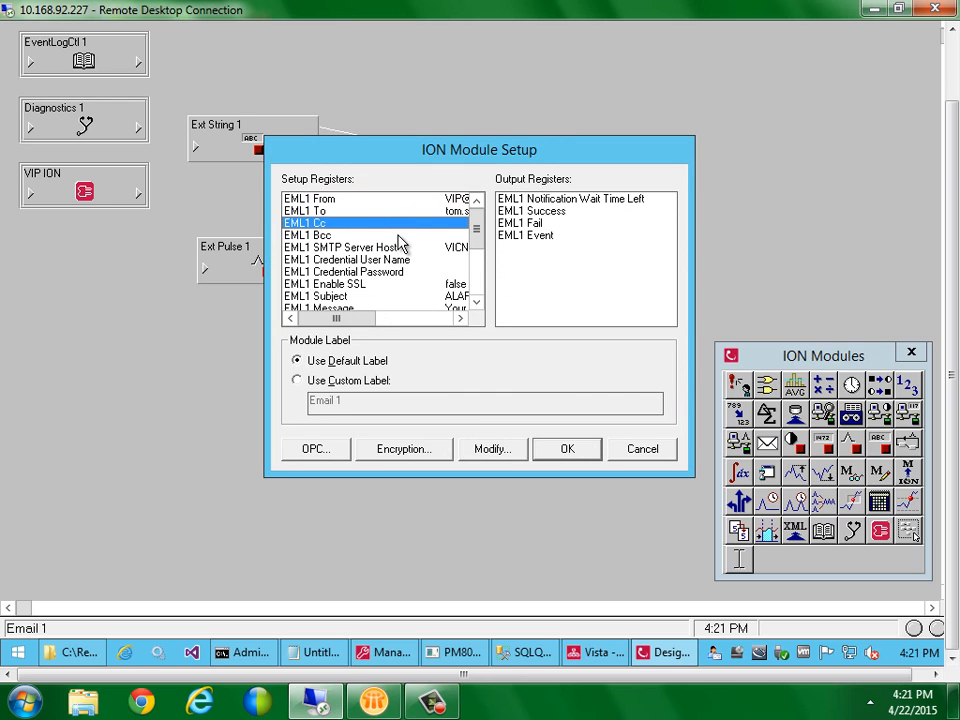
left_click(399, 234)
left_click(399, 225)
left_click(400, 212)
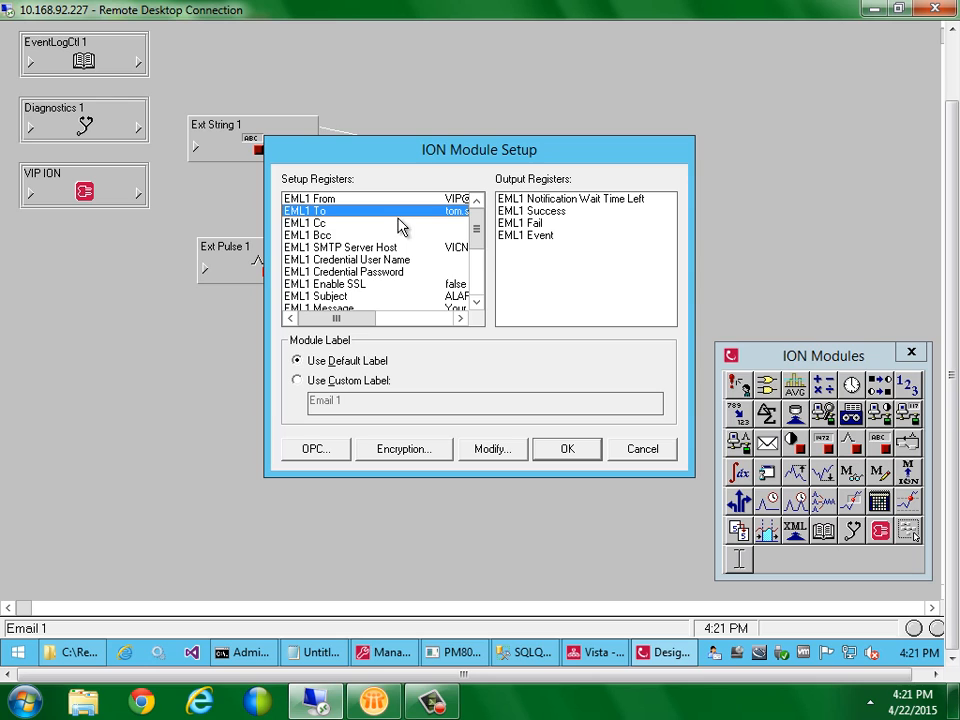
left_click(640, 449)
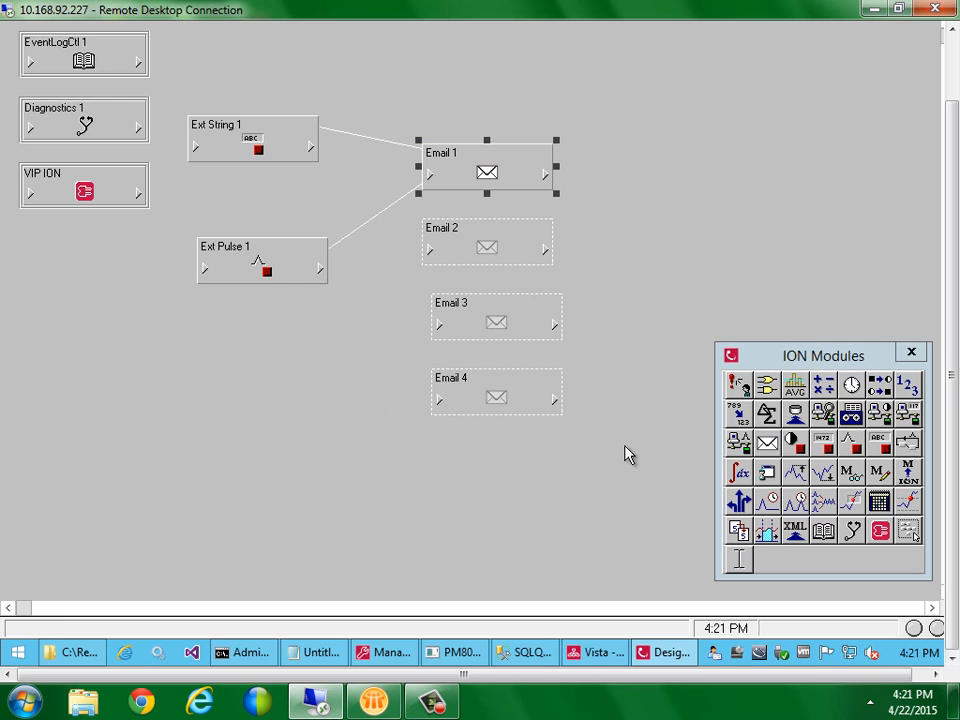
double_click(486, 172)
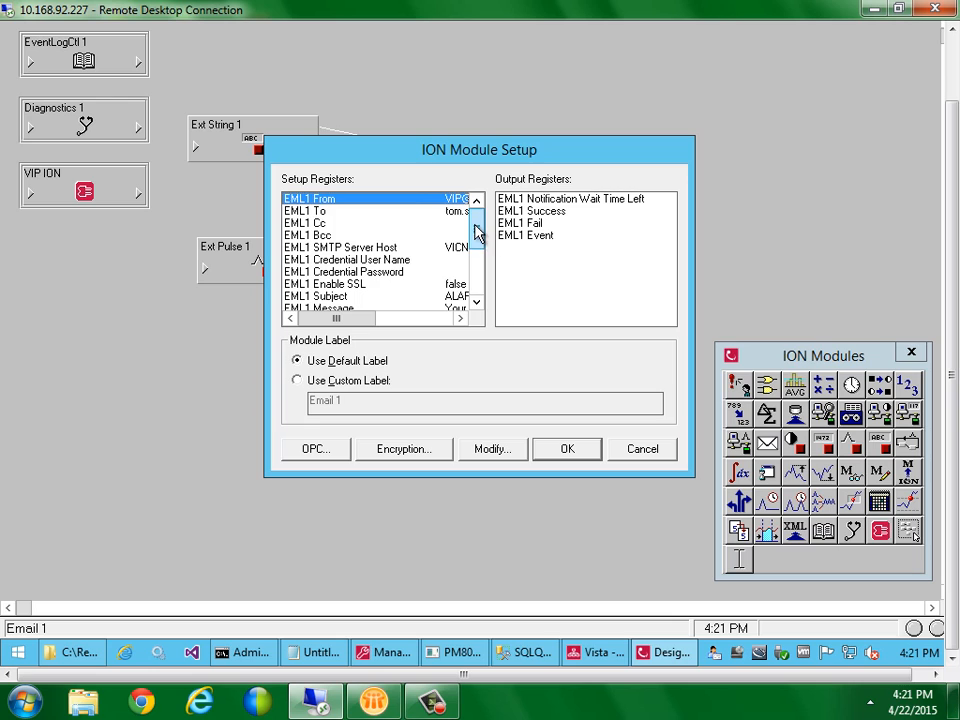
left_click_drag(476, 232, 476, 288)
left_click(357, 298)
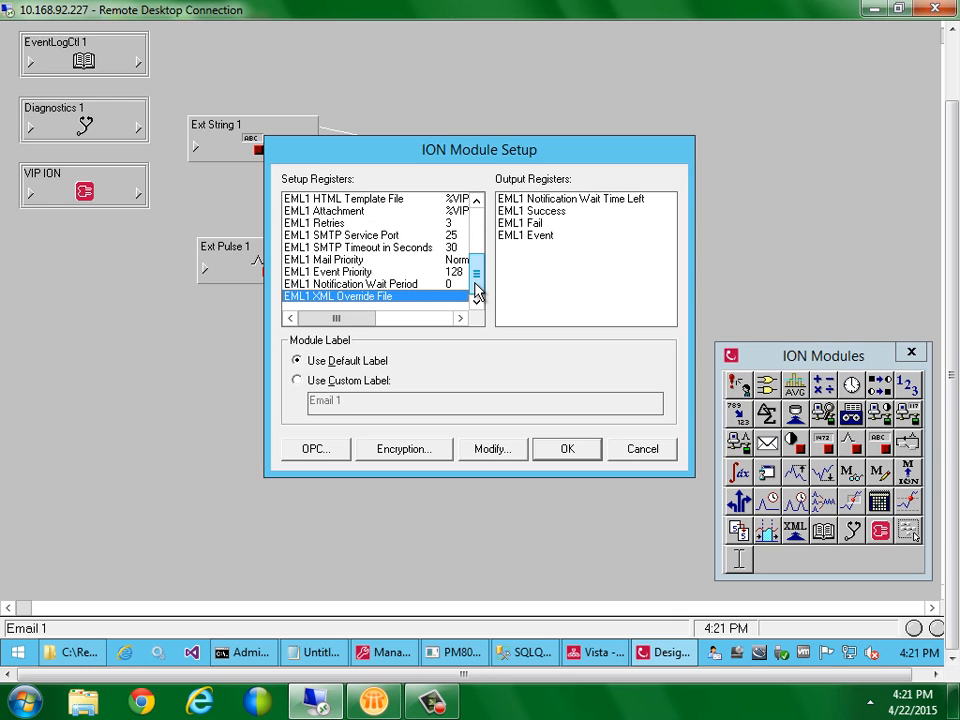
left_click(477, 250)
left_click_drag(477, 250, 476, 227)
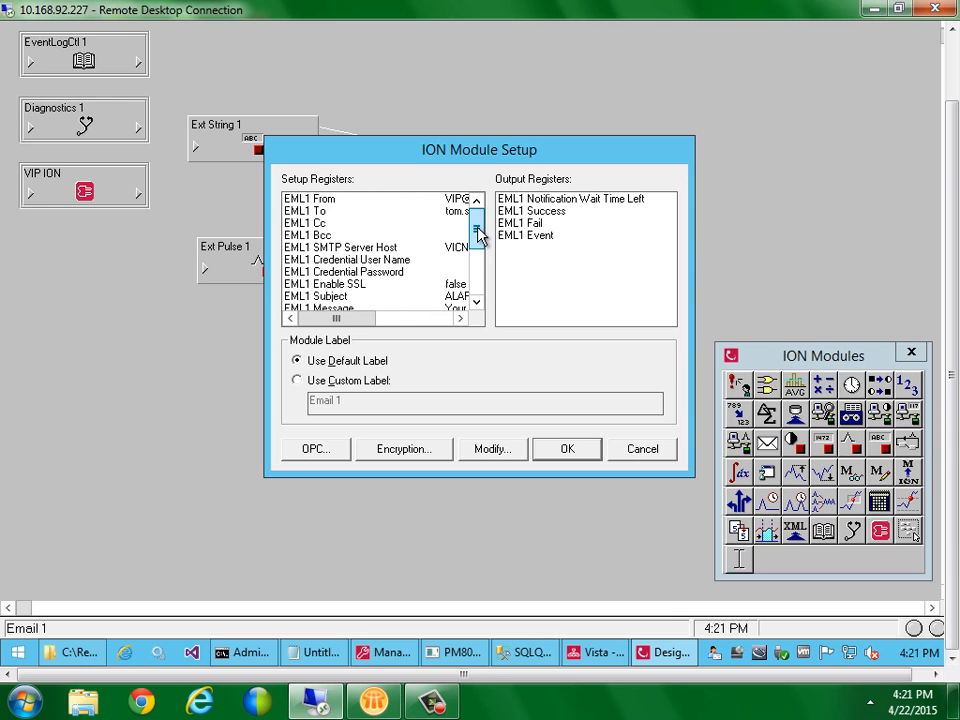
left_click(636, 449)
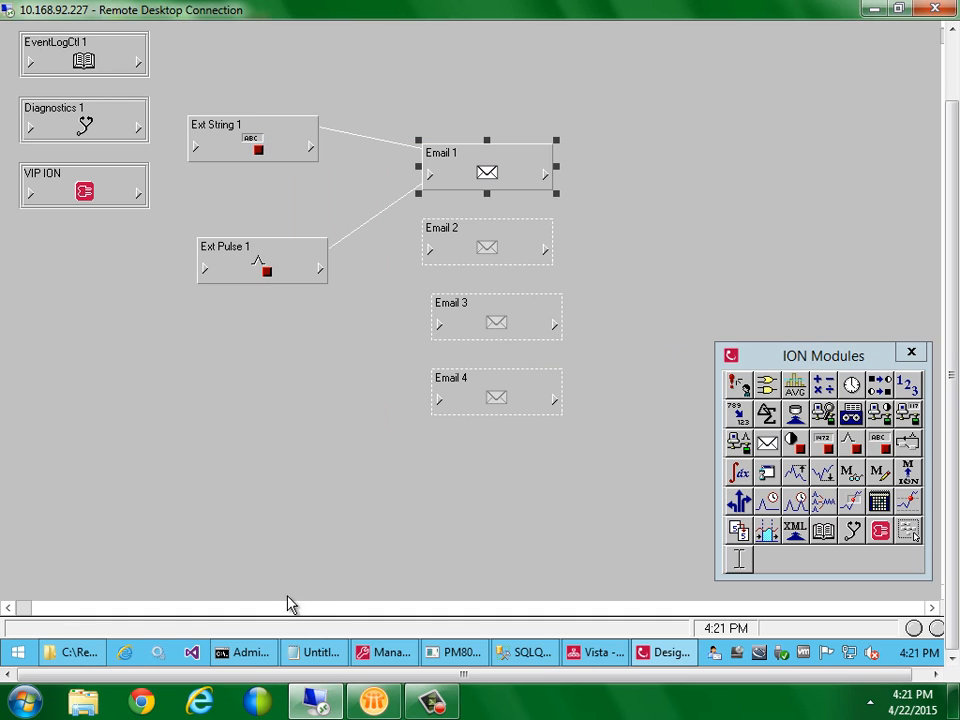
Copy EmailXMLOverrideTemplate.xml from Power Monitoring Expert's system\etc folder
left_click(72, 655)
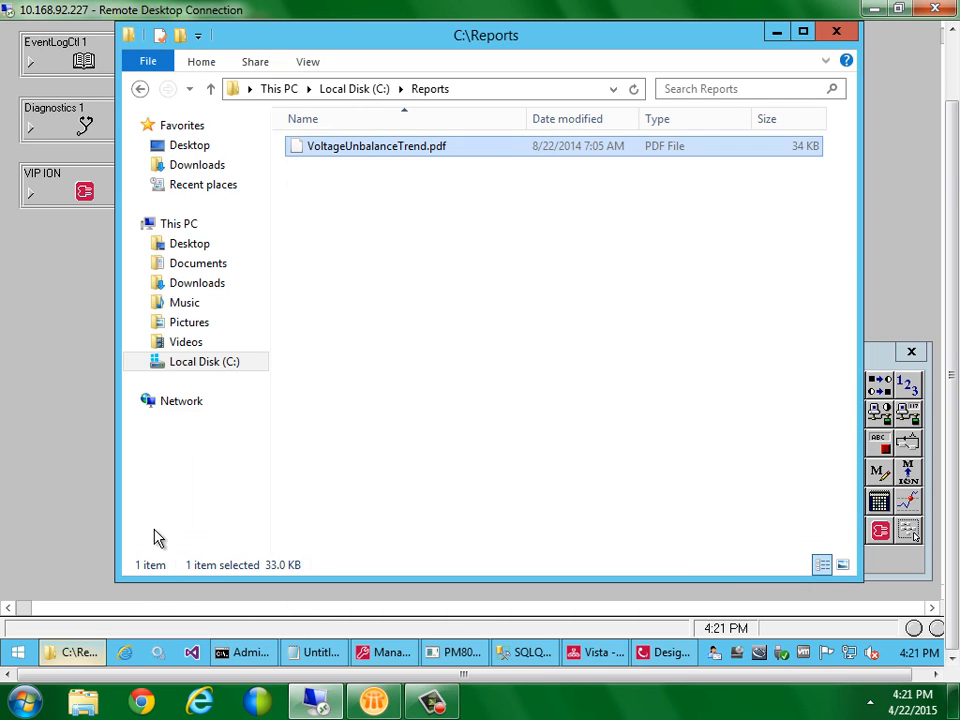
left_click(362, 98)
double_click(354, 343)
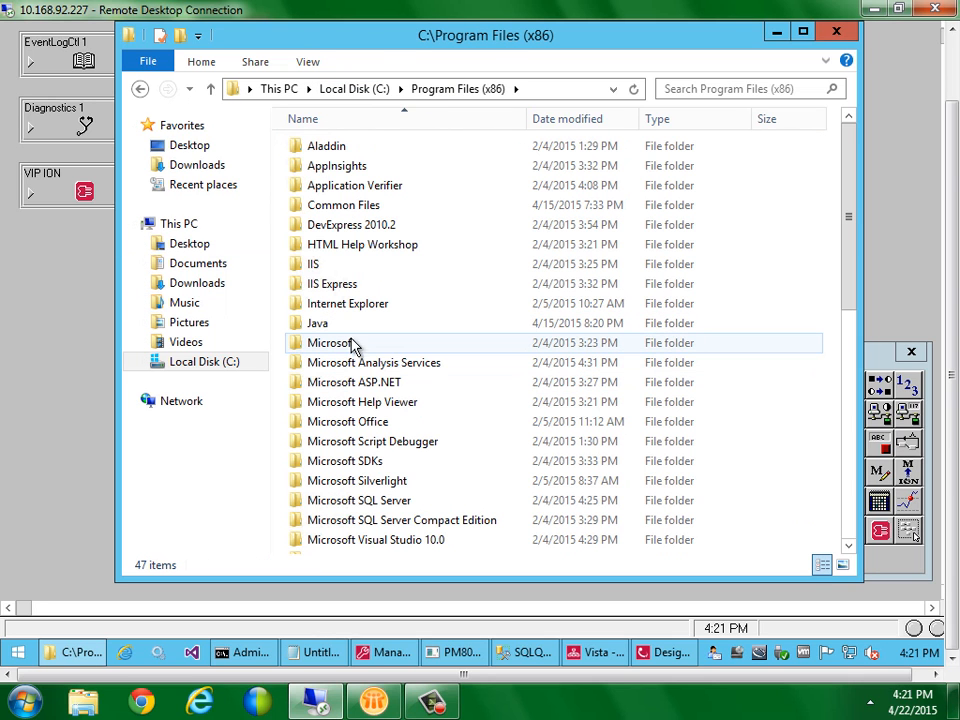
left_click_drag(849, 229, 846, 425)
double_click(349, 420)
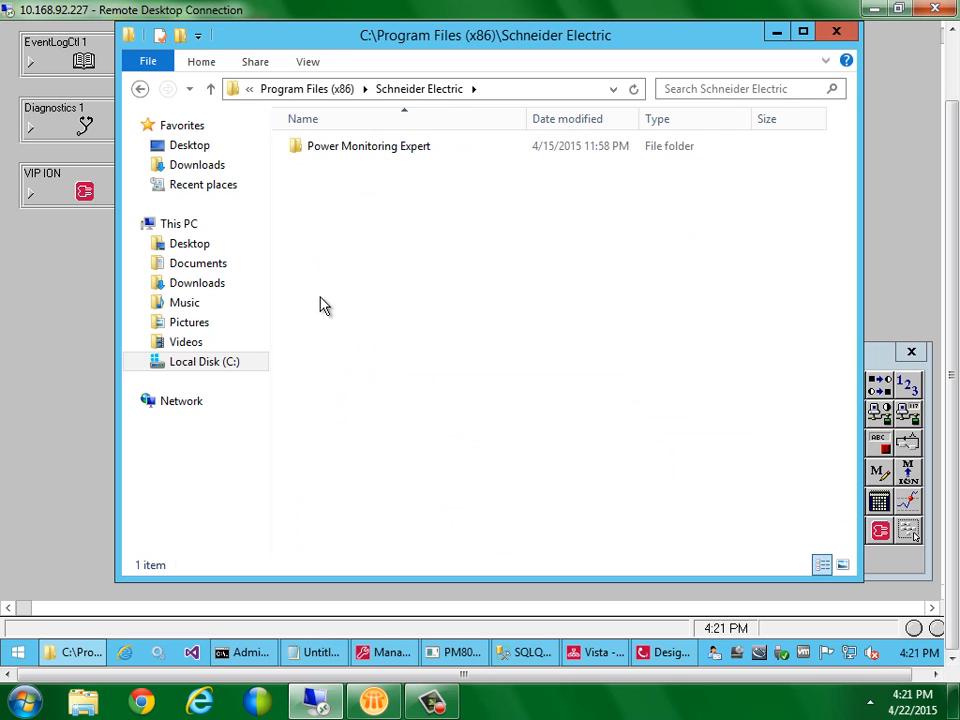
double_click(334, 148)
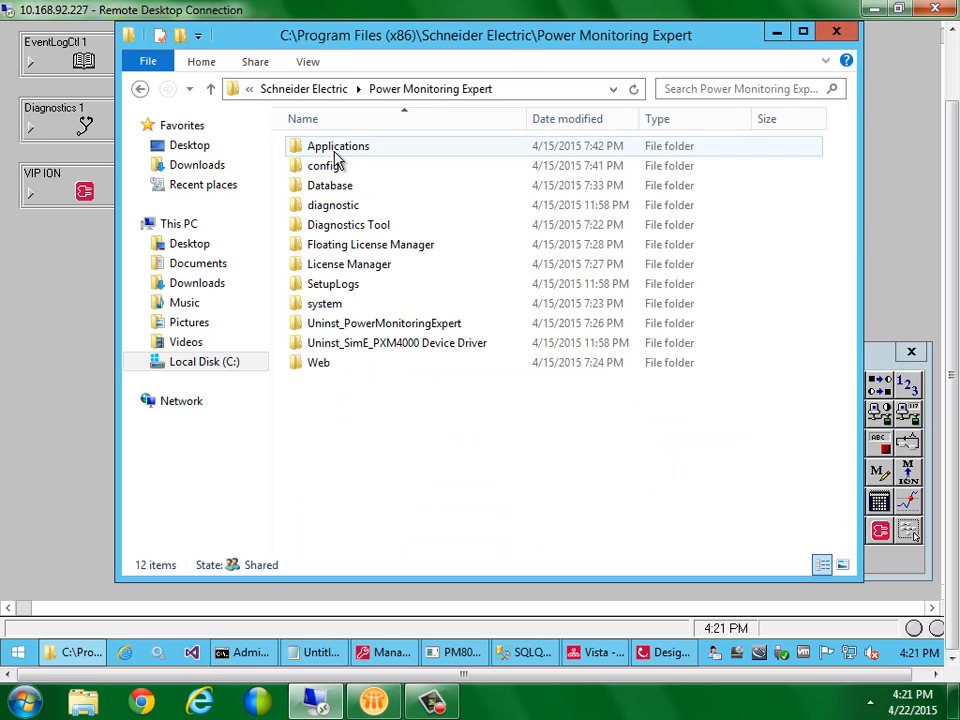
double_click(322, 303)
left_click(314, 207)
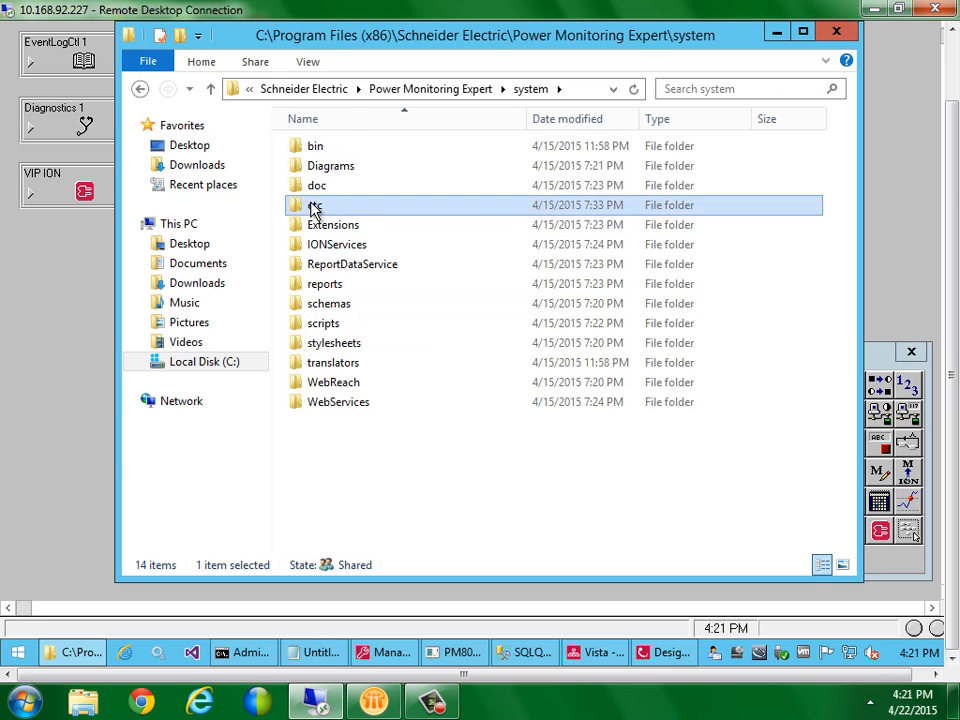
double_click(314, 207)
left_click(336, 402)
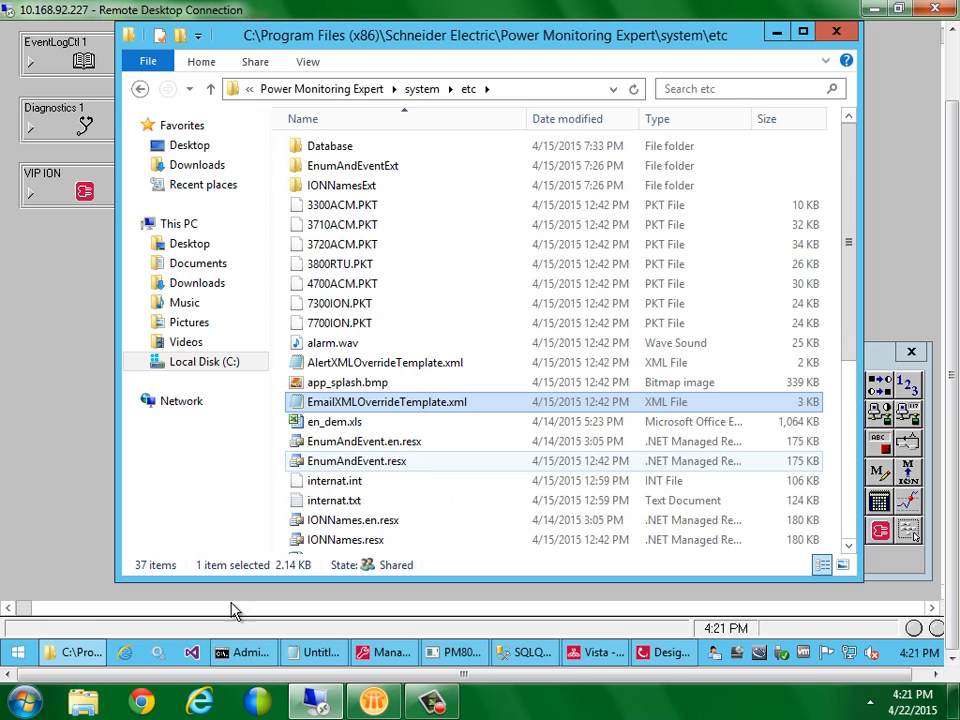
In config\cfg\vip\VIP.STANDALONE, delete the old Email.xml and ExampleEmail.xml
left_click(328, 89)
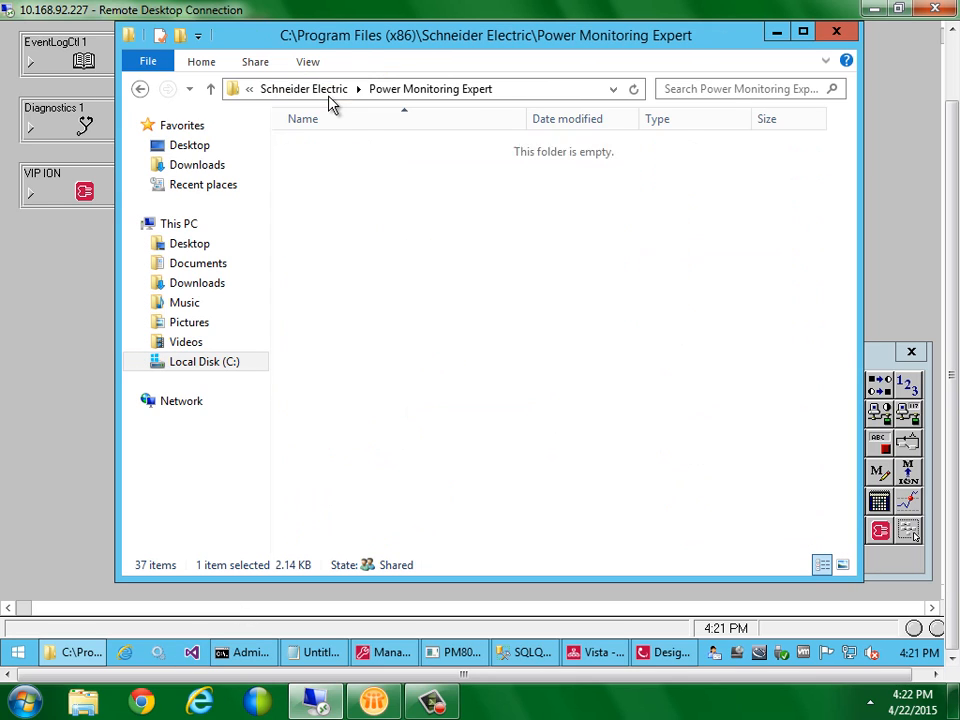
double_click(332, 165)
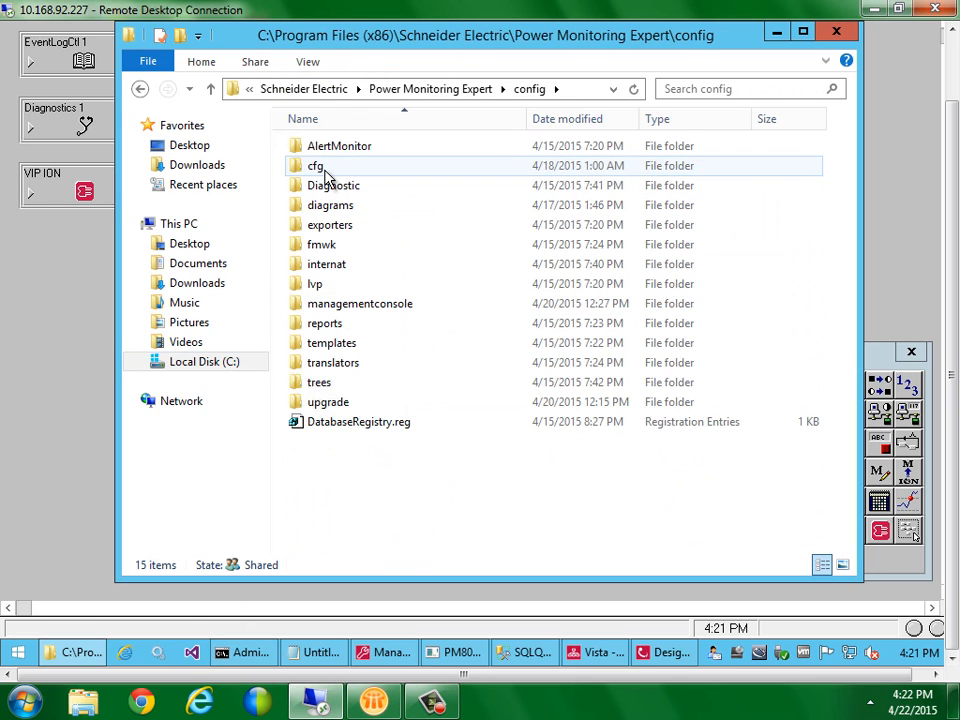
double_click(324, 168)
left_click(322, 266)
double_click(322, 268)
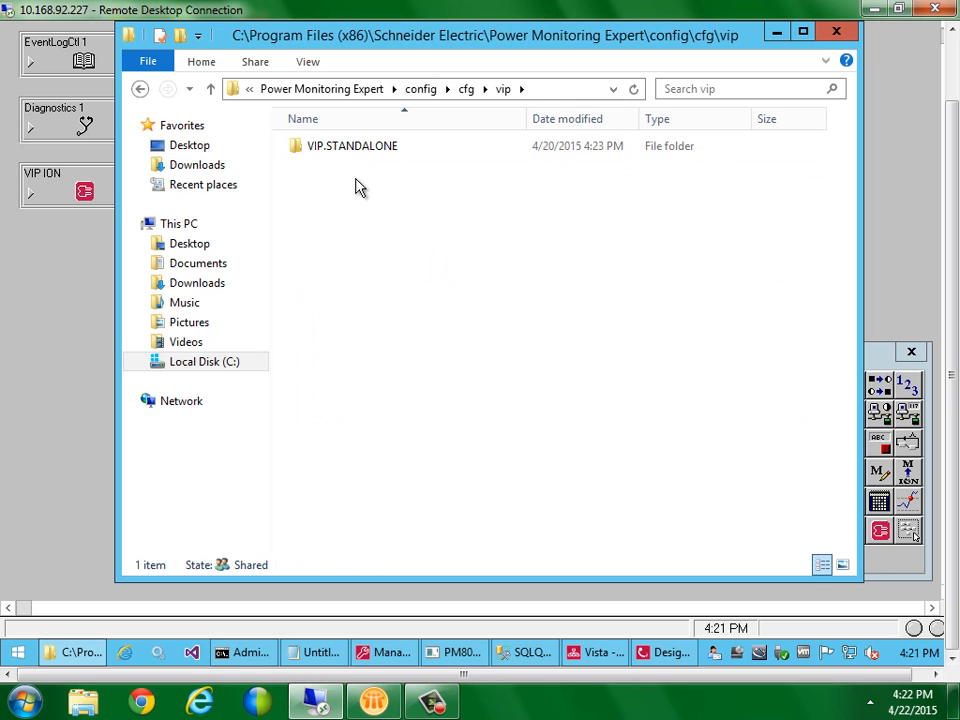
double_click(356, 150)
left_click(356, 150)
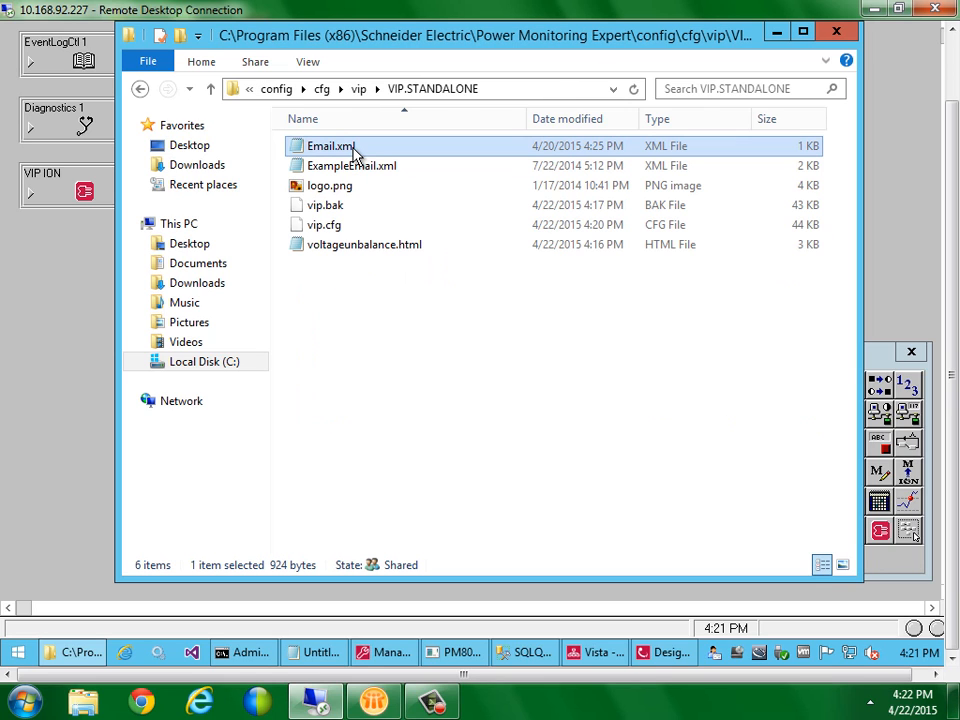
key("Delete")
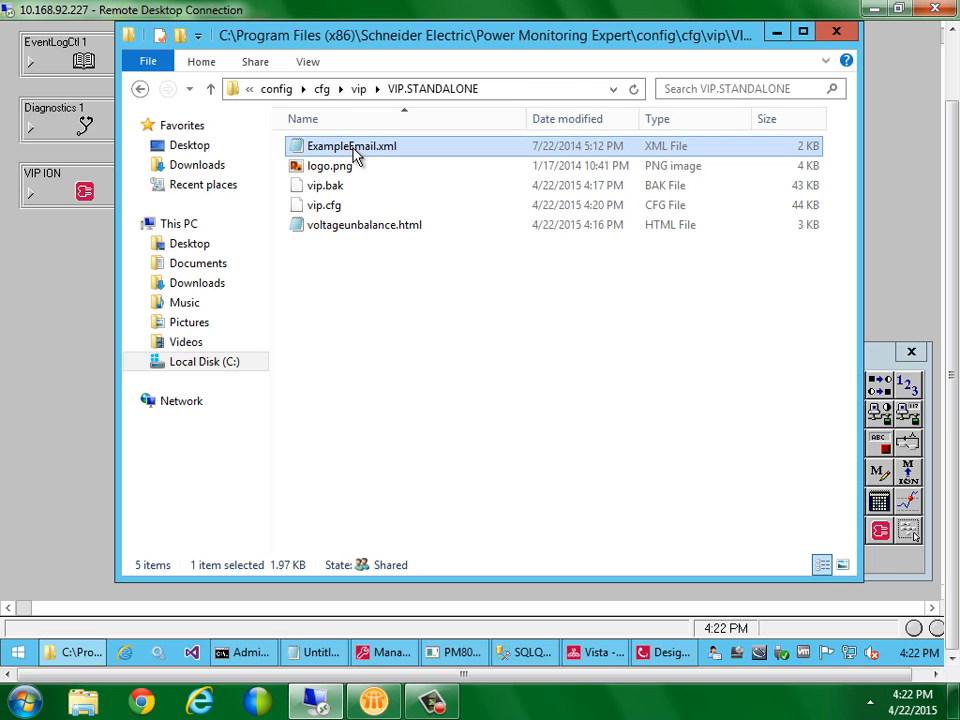
key("Delete")
Paste the override template there and rename it Email.xml
key("ctrl+v")
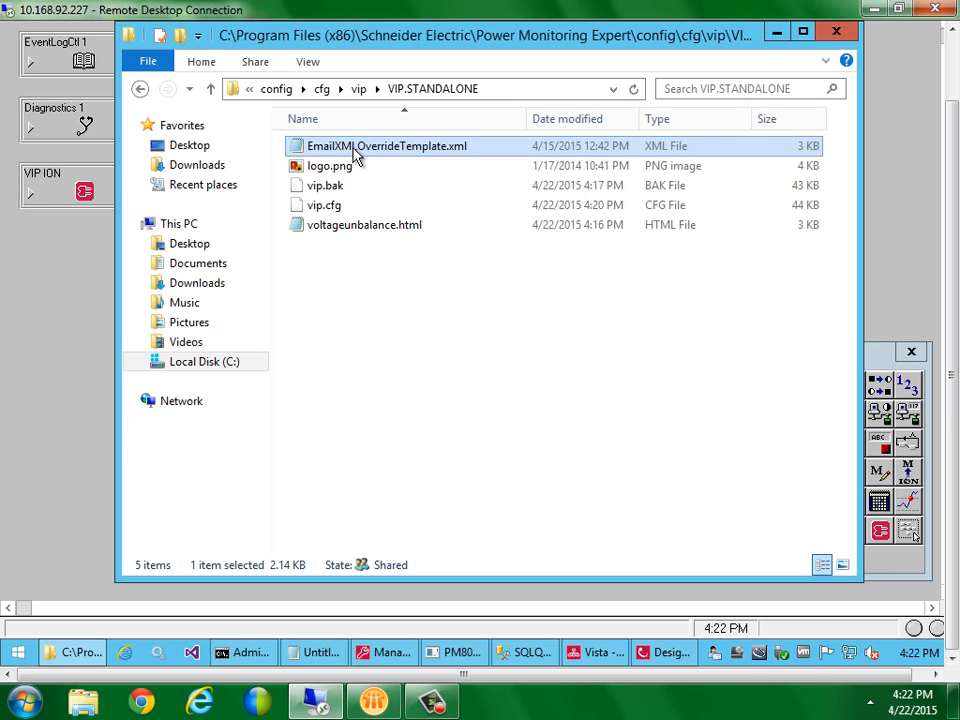
key("F2")
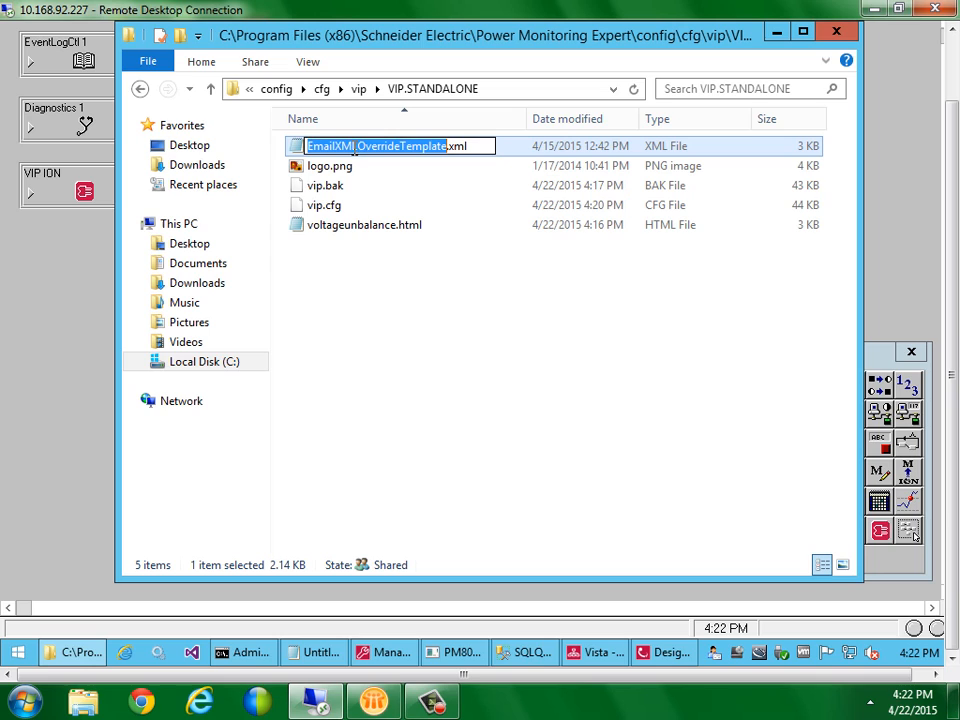
left_click(422, 147)
key("BackSpace")
key("BackSpace")
key("BackSpace")
key("BackSpace")
key("BackSpace")
key("BackSpace")
key("BackSpace")
key("BackSpace")
key("BackSpace")
key("BackSpace")
key("BackSpace")
key("BackSpace")
key("BackSpace")
key("BackSpace")
key("BackSpace")
key("BackSpace")
key("BackSpace")
key("BackSpace")
key("BackSpace")
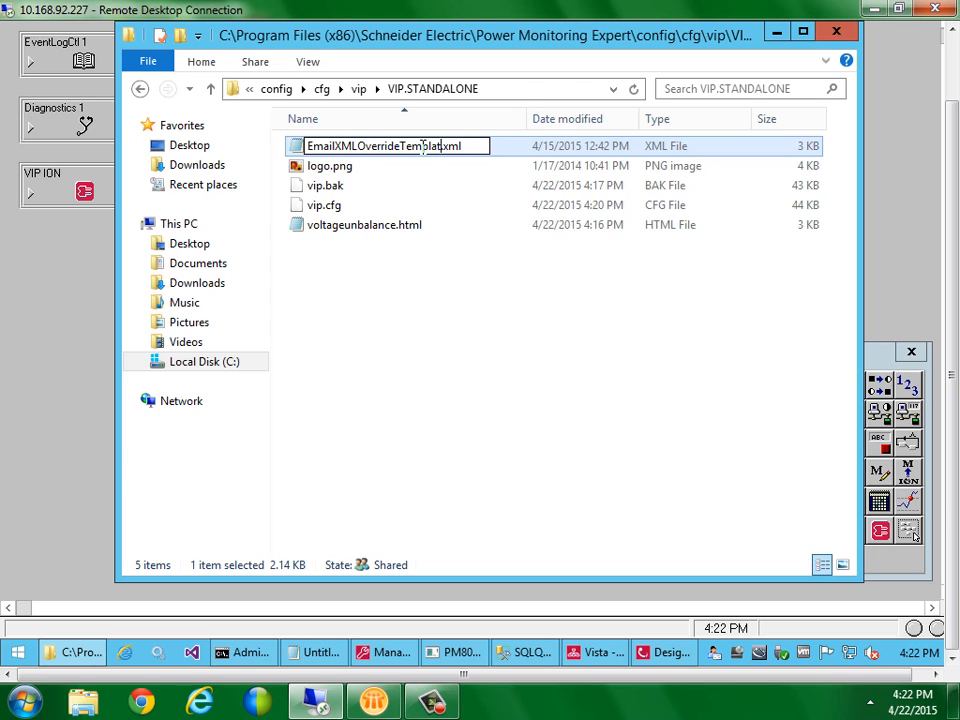
key("Return")
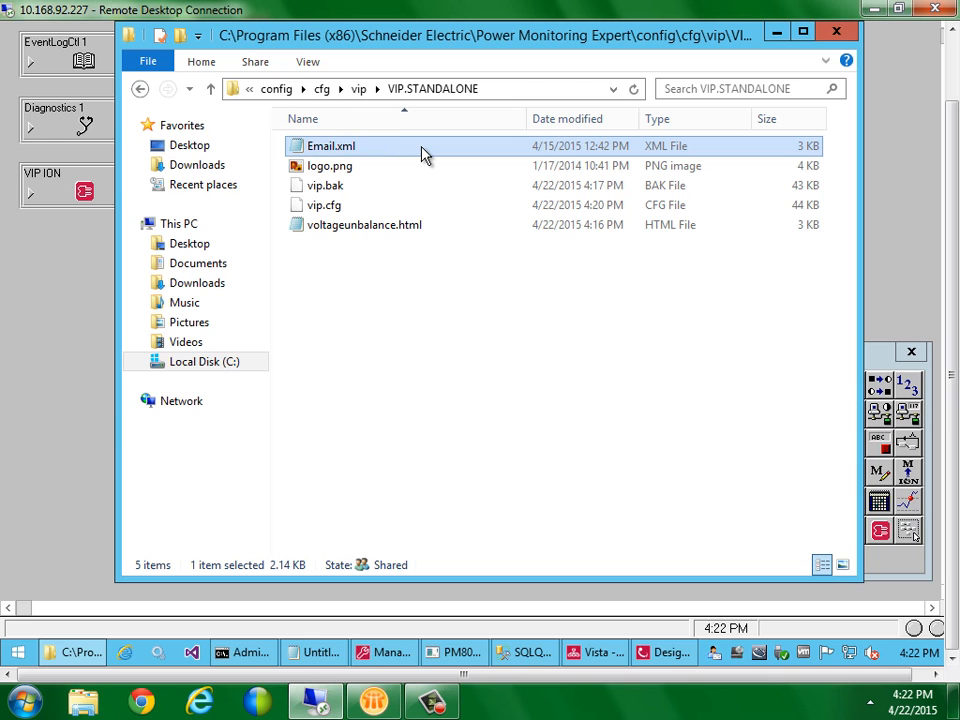
Open Email.xml in Notepad and enlarge the window to view the VIP Email Module template
double_click(413, 152)
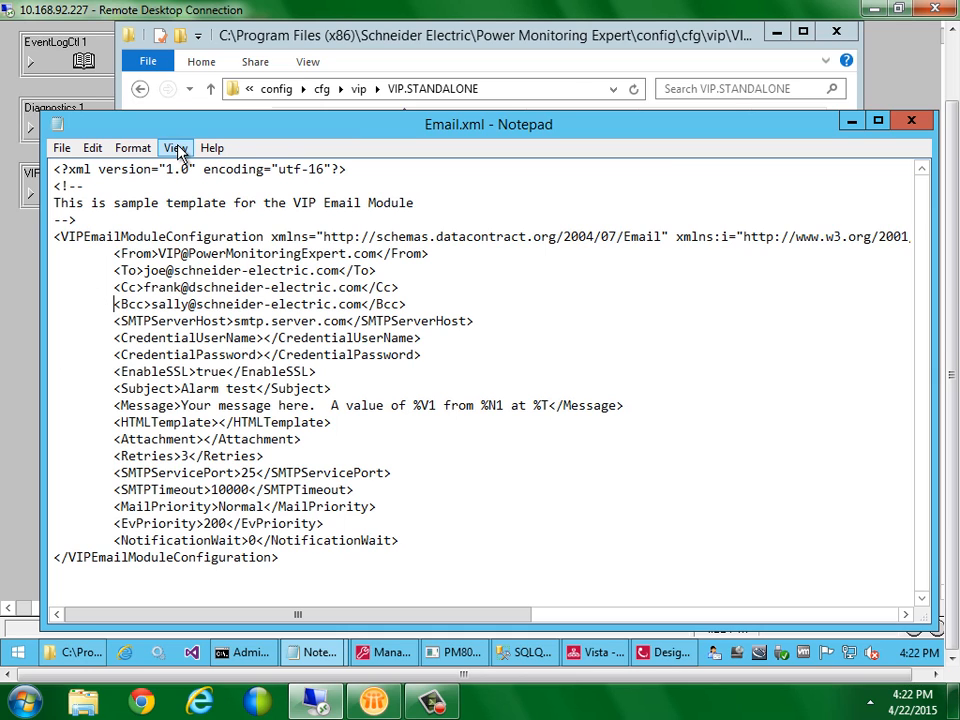
left_click_drag(407, 113, 407, 93)
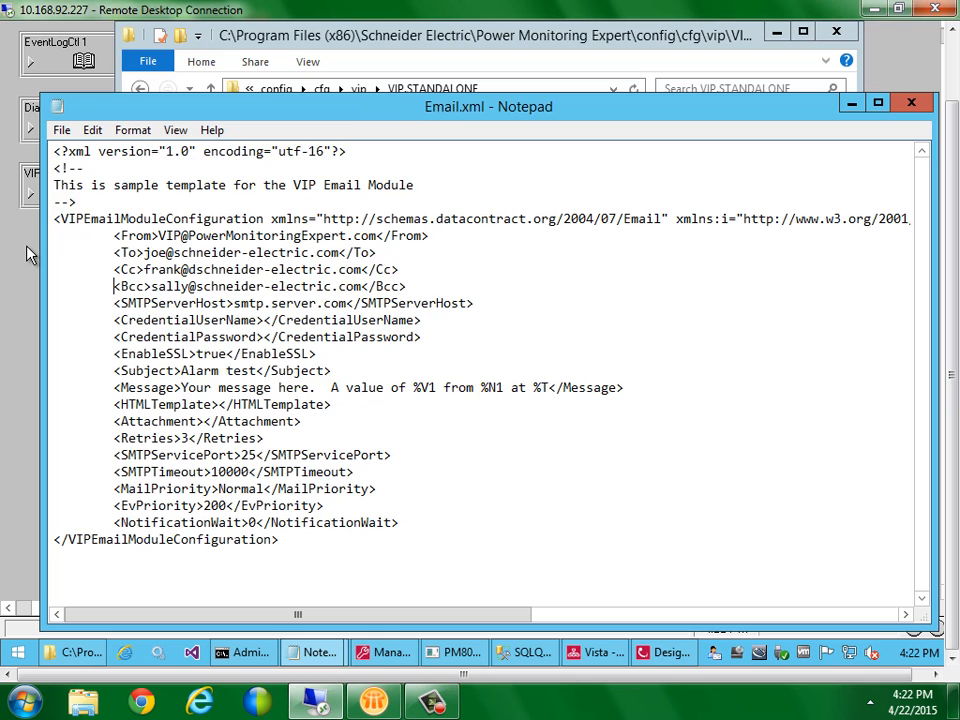
left_click(20, 184)
double_click(486, 160)
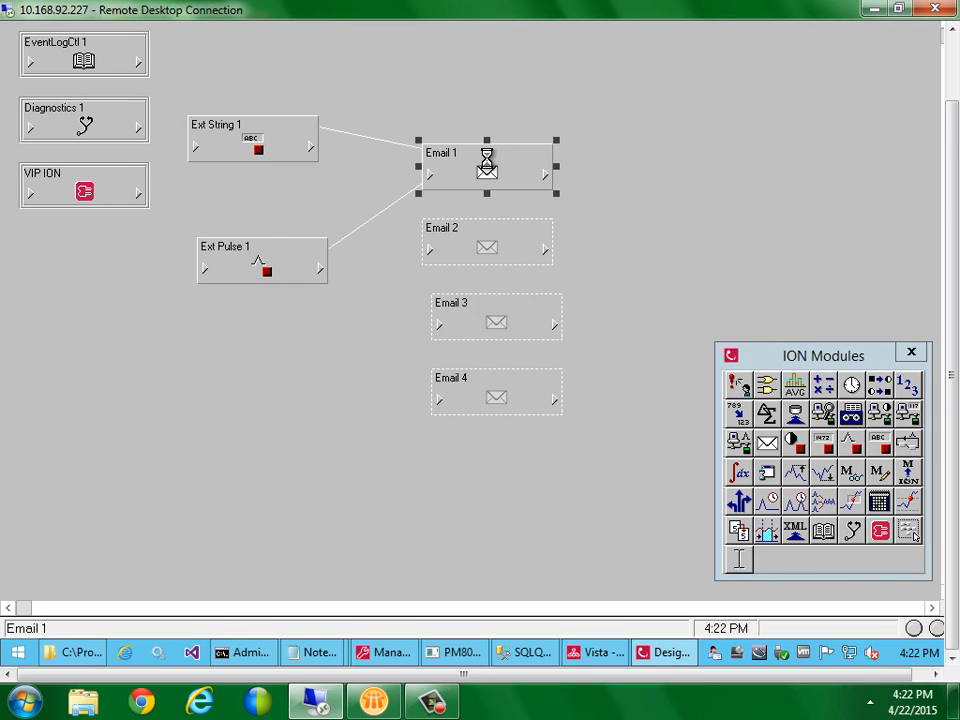
Check Email 1's XML Override File path and set its To address to a placeholder
left_click_drag(476, 212, 476, 282)
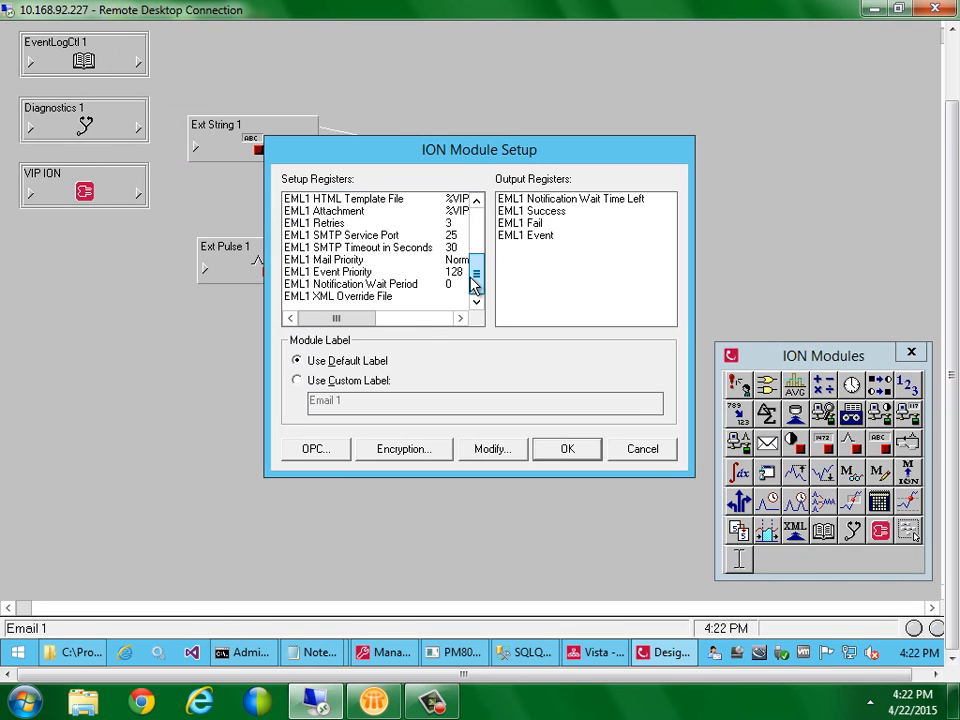
double_click(410, 296)
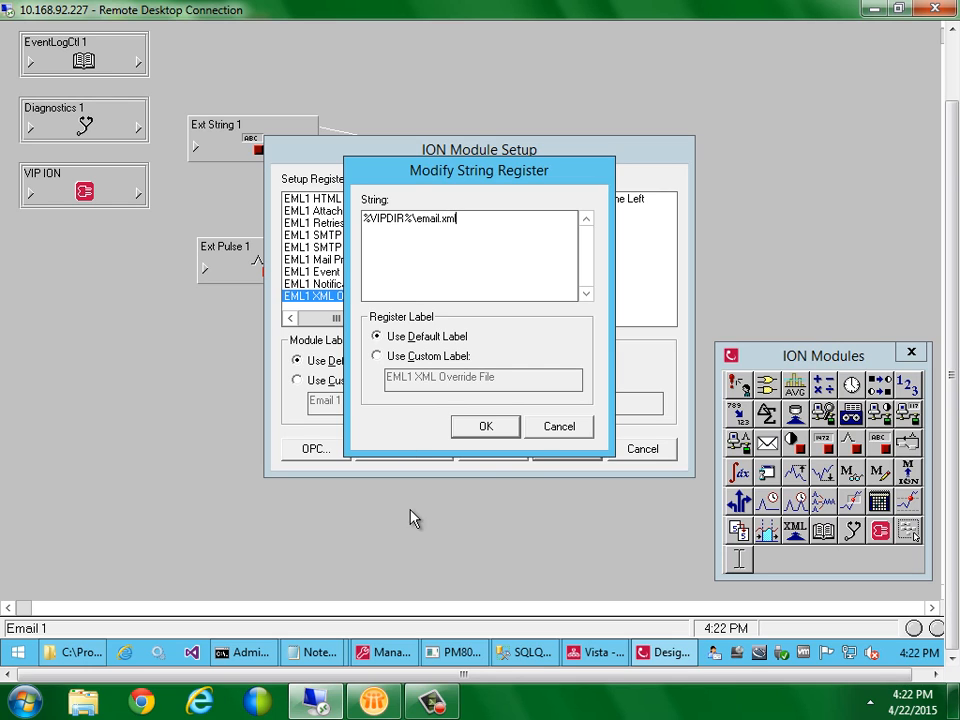
left_click(508, 433)
left_click_drag(486, 285, 480, 182)
double_click(447, 212)
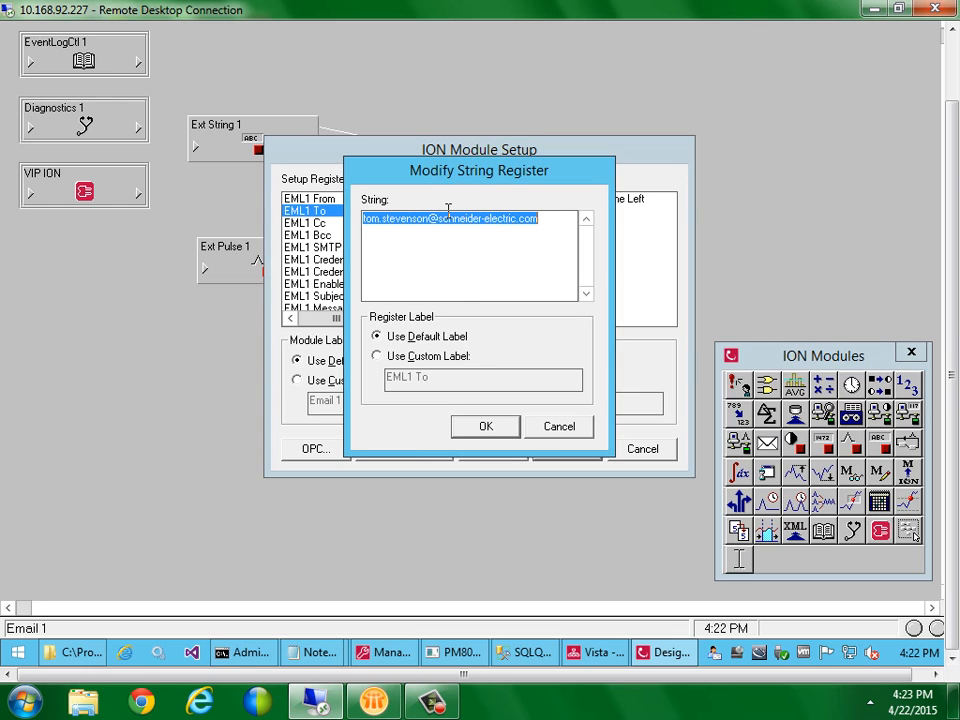
type("nobody@")
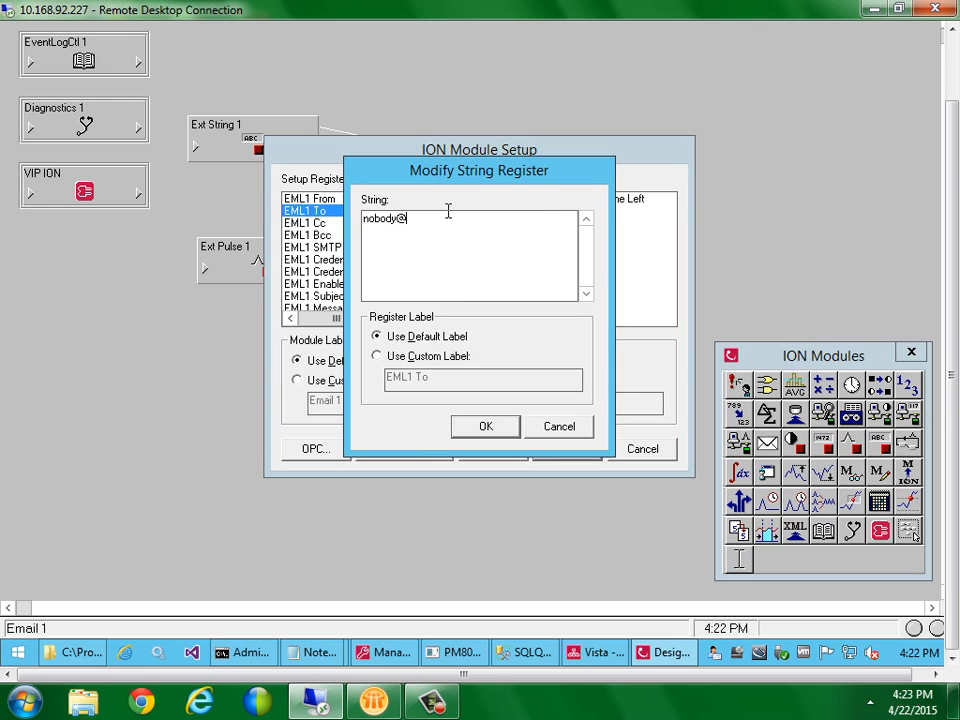
type("nowehere.com")
left_click(486, 427)
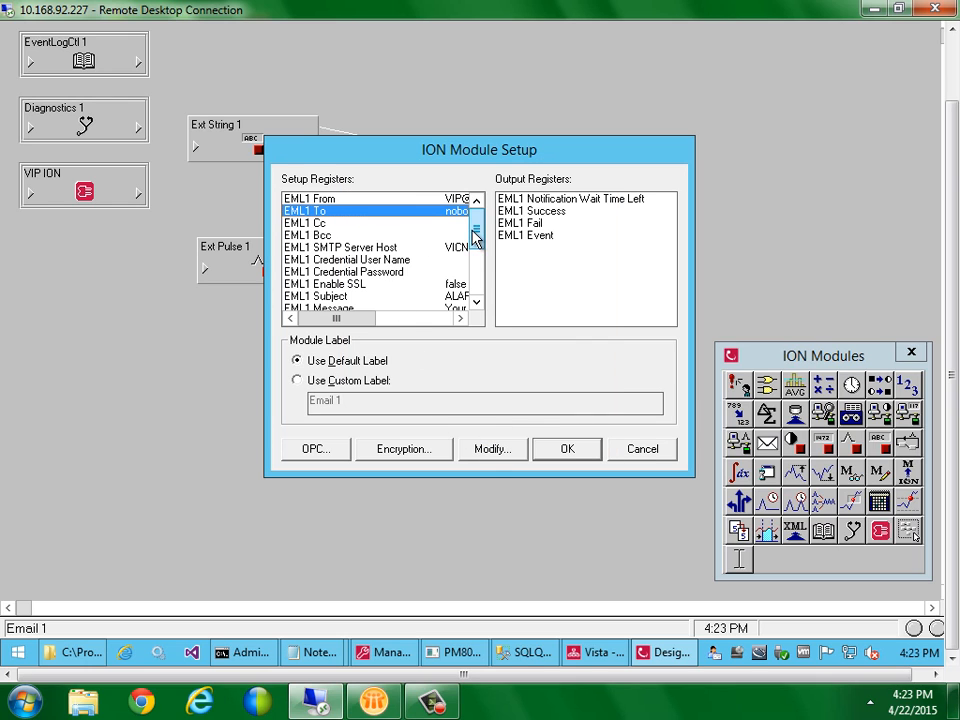
left_click(475, 290)
left_click(452, 297)
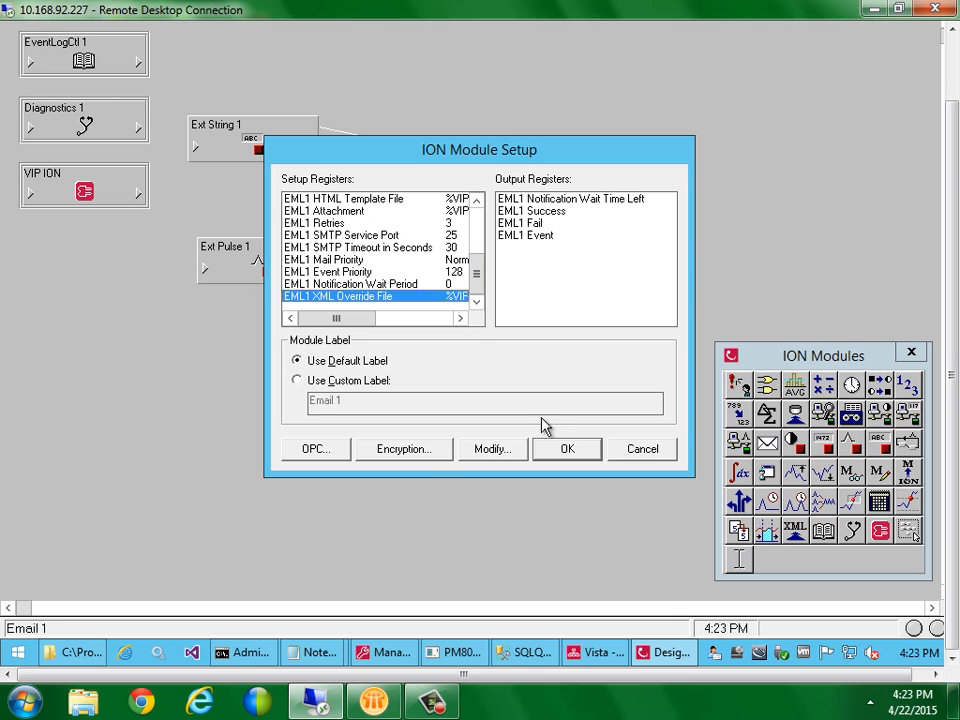
left_click(551, 450)
Delete the Email 2, 3 and 4 modules from the diagram
left_click_drag(609, 448, 406, 216)
key("Delete")
key("Return")
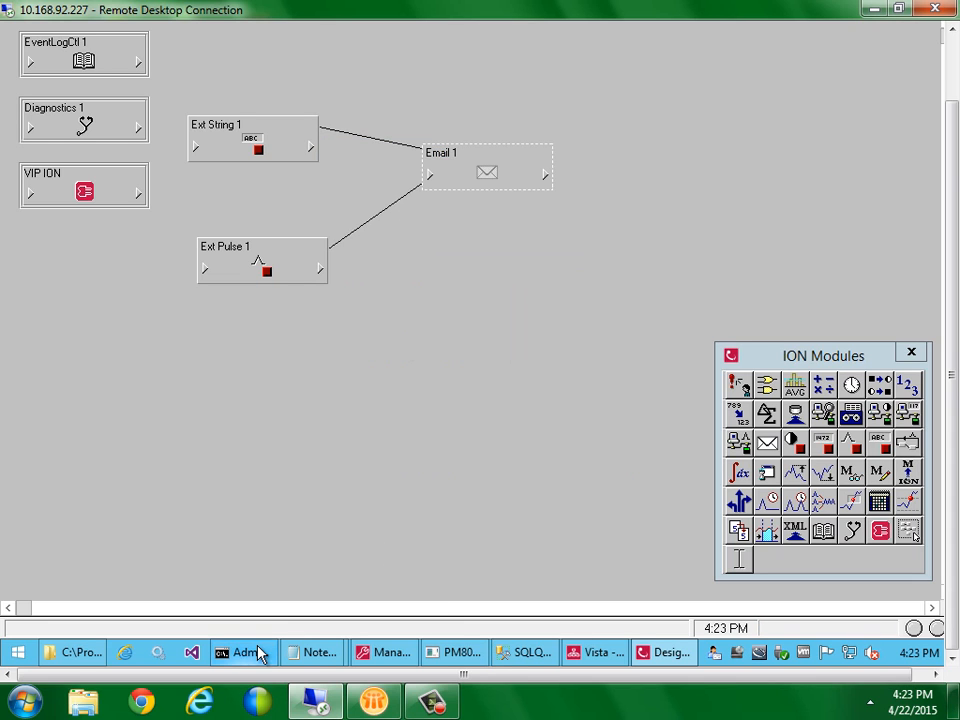
In Email.xml, delete the From entry and all server settings lines after Bcc
mouse_move(316, 660)
left_click(443, 557)
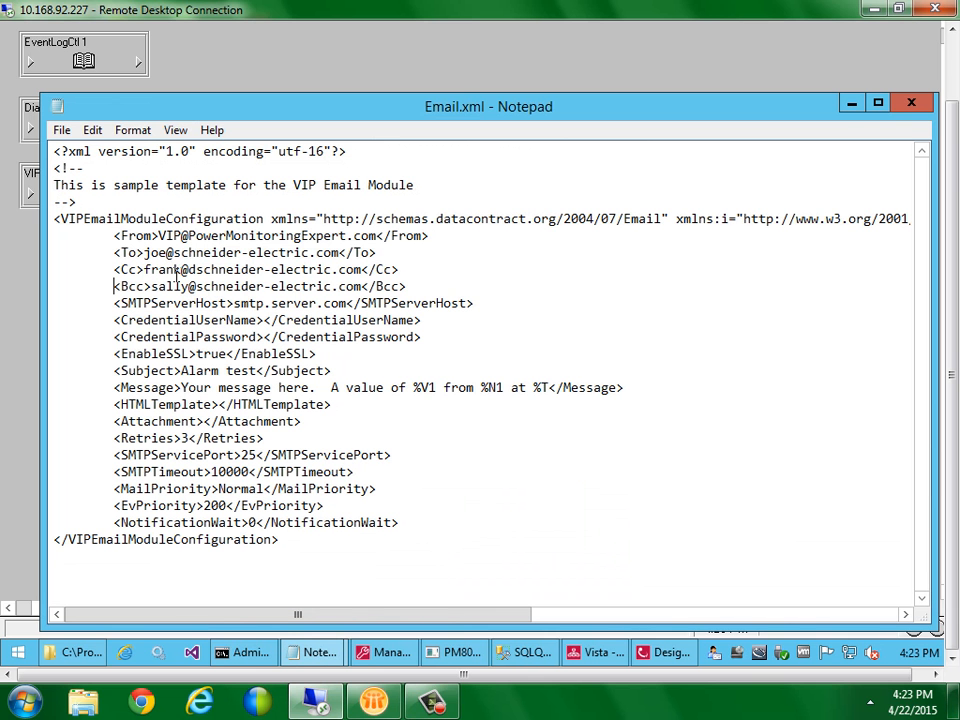
left_click_drag(113, 236, 428, 237)
key("Delete")
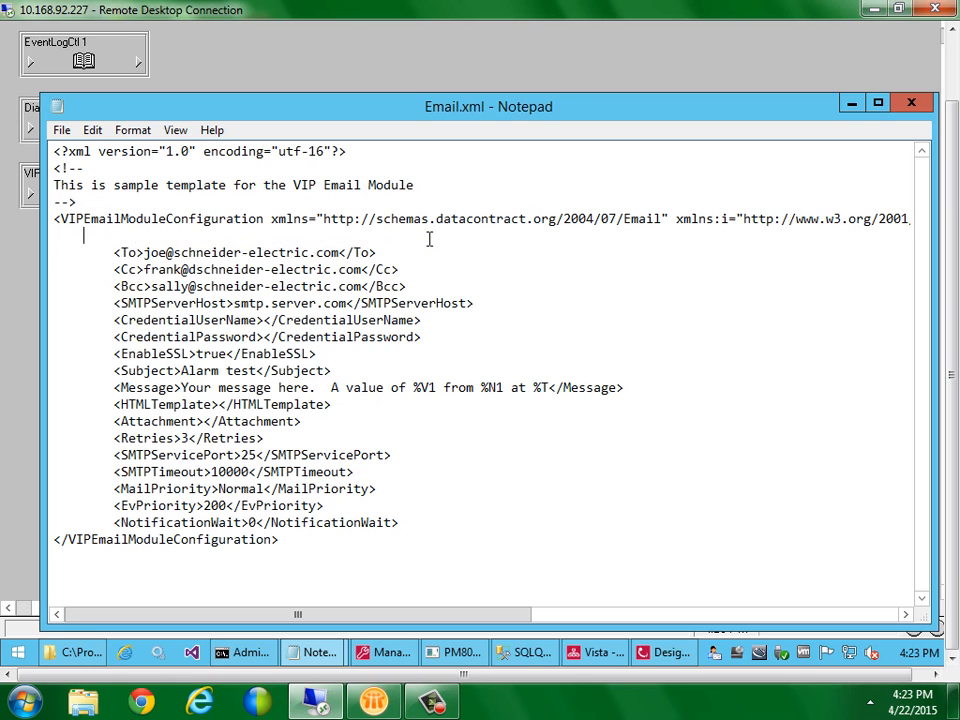
key("BackSpace")
key("Down")
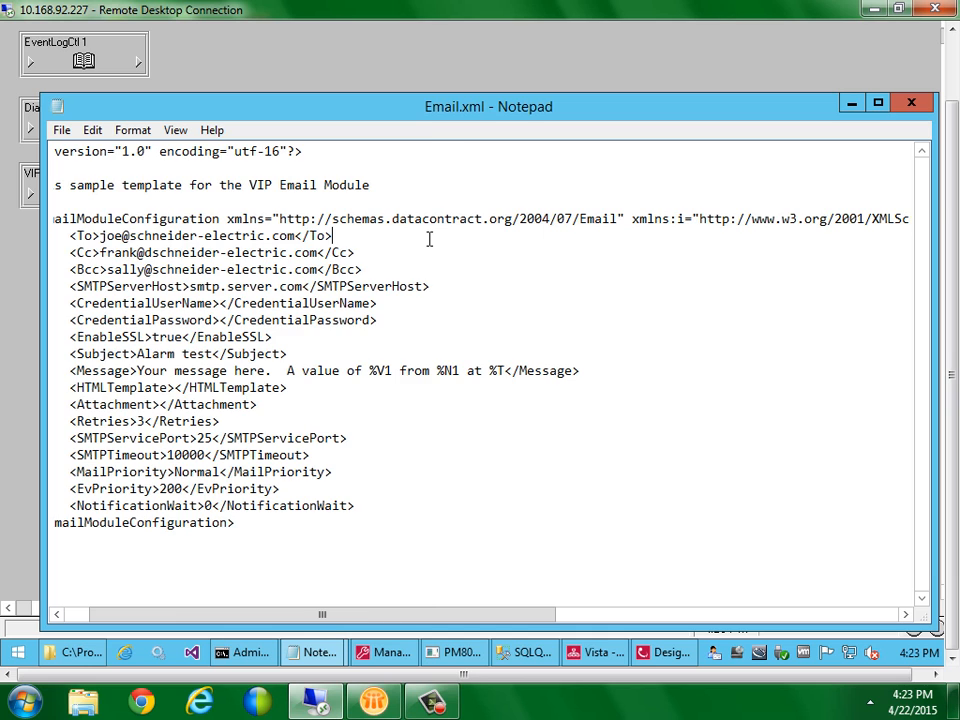
key("Home")
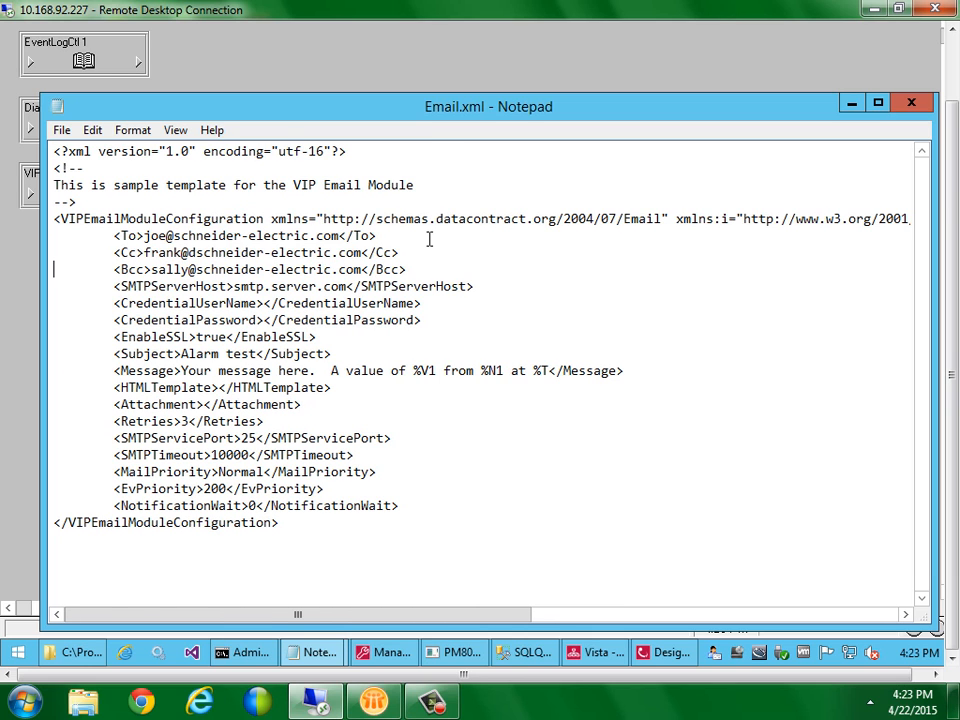
key("shift+Down")
key("shift+Down")
key("shift+Down")
key("shift+Down")
key("shift+Down")
key("shift+Down")
key("shift+Down")
key("shift+Down")
key("shift+Down")
key("shift+Down")
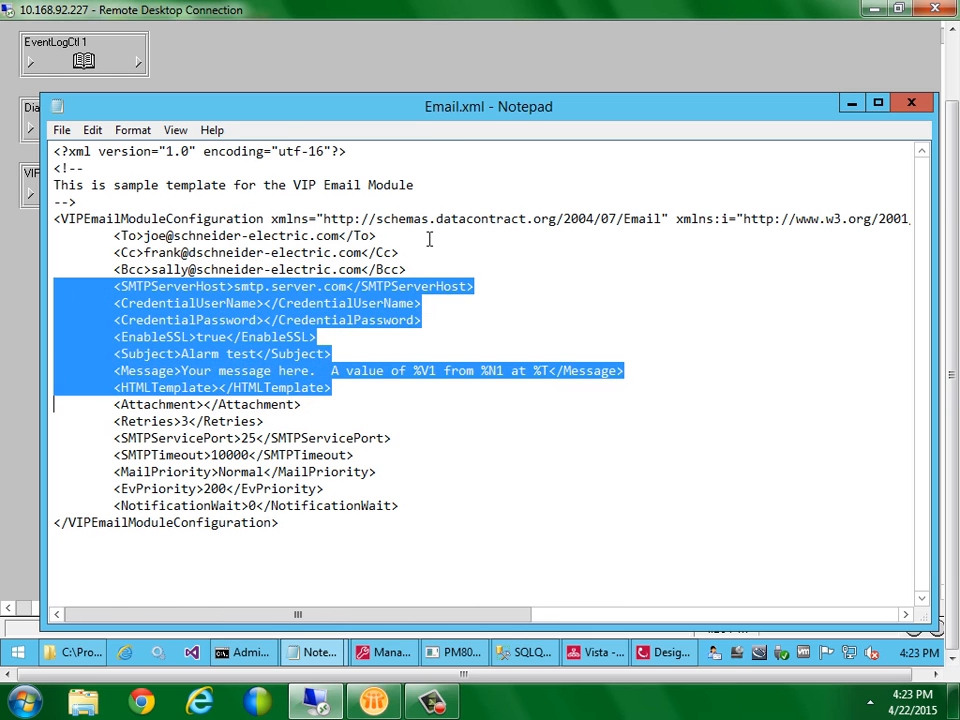
key("shift+Down")
key("shift+Down")
key("shift+Down")
key("shift+Down")
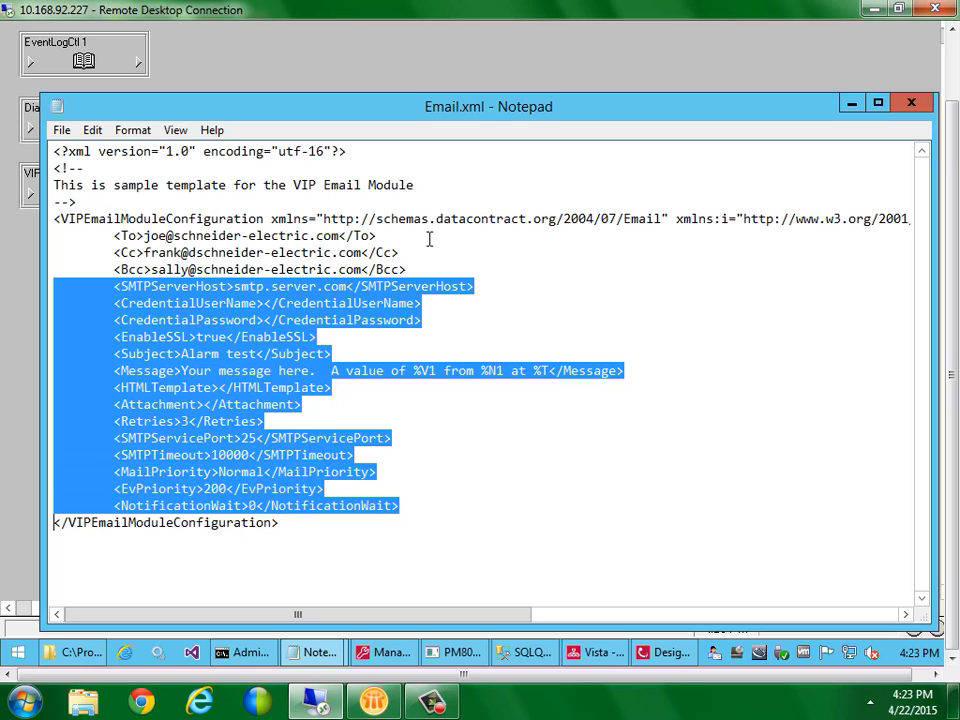
key("Delete")
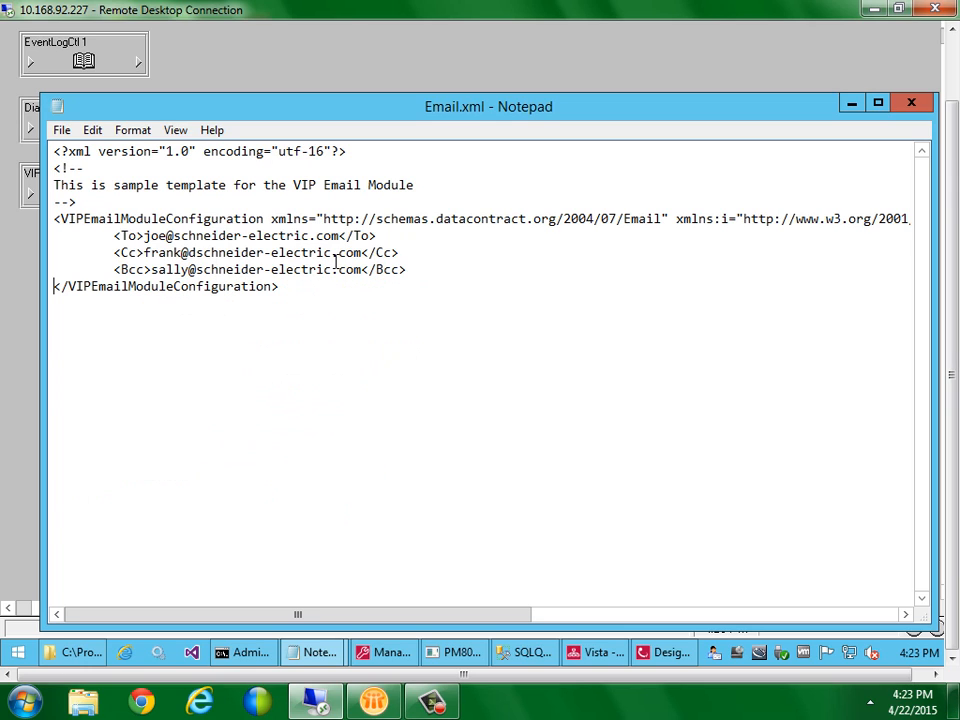
Empty the Cc and Bcc entries, enter the recipient's e-mail in To, and save
key("BackSpace")
key("BackSpace")
key("BackSpace")
key("BackSpace")
key("BackSpace")
key("BackSpace")
key("BackSpace")
key("BackSpace")
key("BackSpace")
key("BackSpace")
key("BackSpace")
key("BackSpace")
key("BackSpace")
key("BackSpace")
key("BackSpace")
key("BackSpace")
key("BackSpace")
key("BackSpace")
key("BackSpace")
key("BackSpace")
key("BackSpace")
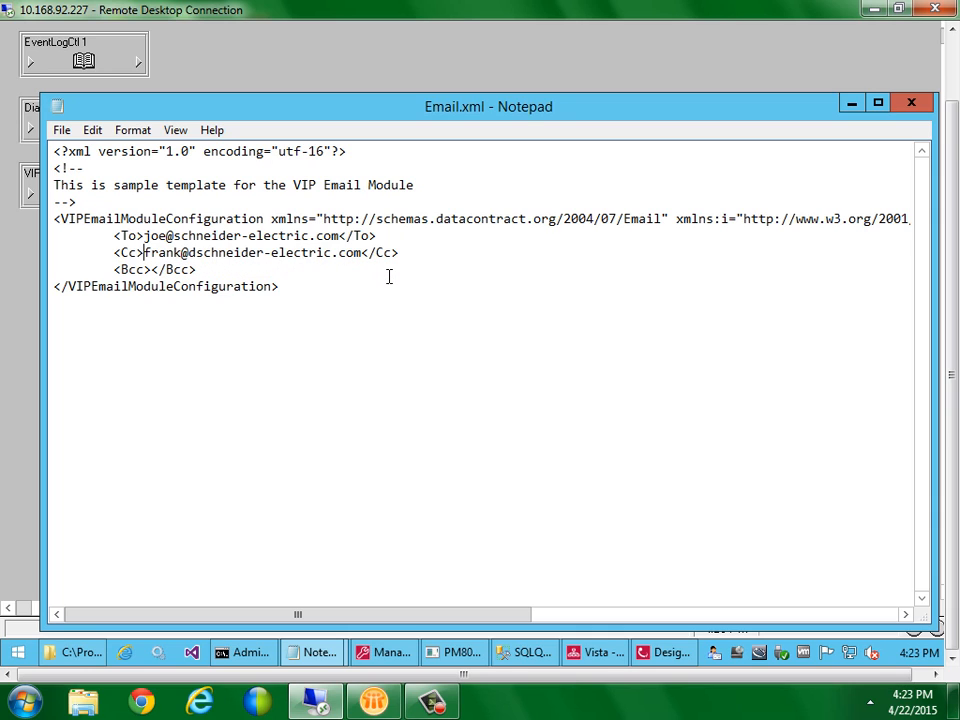
key("Delete")
key("Delete")
key("Delete")
key("Delete")
key("Delete")
key("Delete")
key("Delete")
key("Delete")
key("Delete")
key("Delete")
key("Delete")
key("Delete")
key("Delete")
key("Delete")
key("Delete")
key("Delete")
key("Delete")
key("Delete")
key("Delete")
key("Delete")
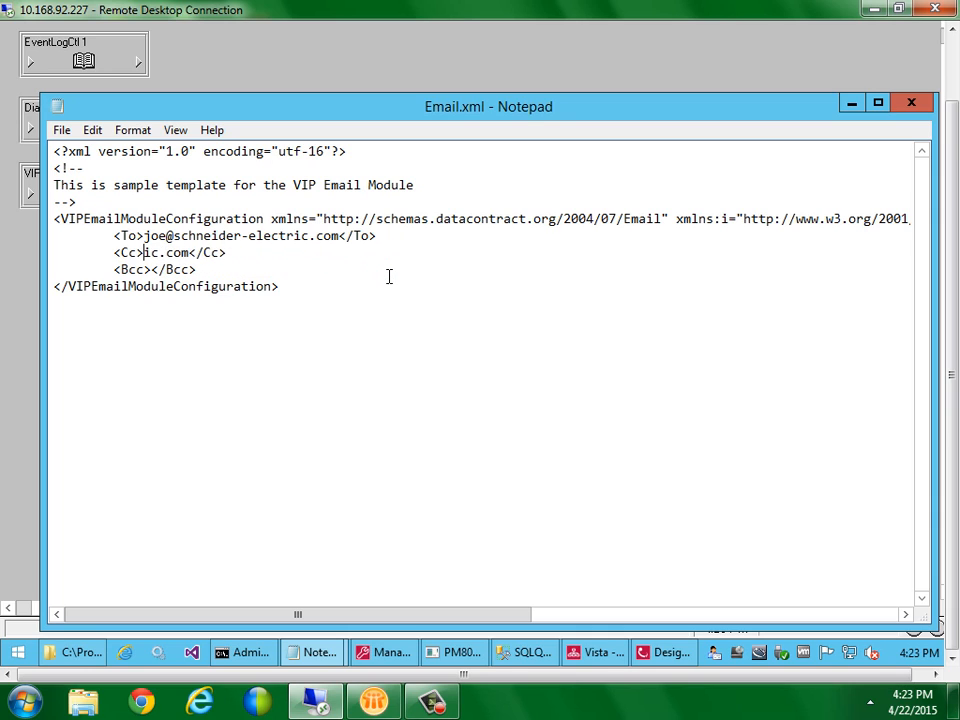
key("Delete")
key("Delete")
key("Delete")
key("Delete")
key("Delete")
key("Delete")
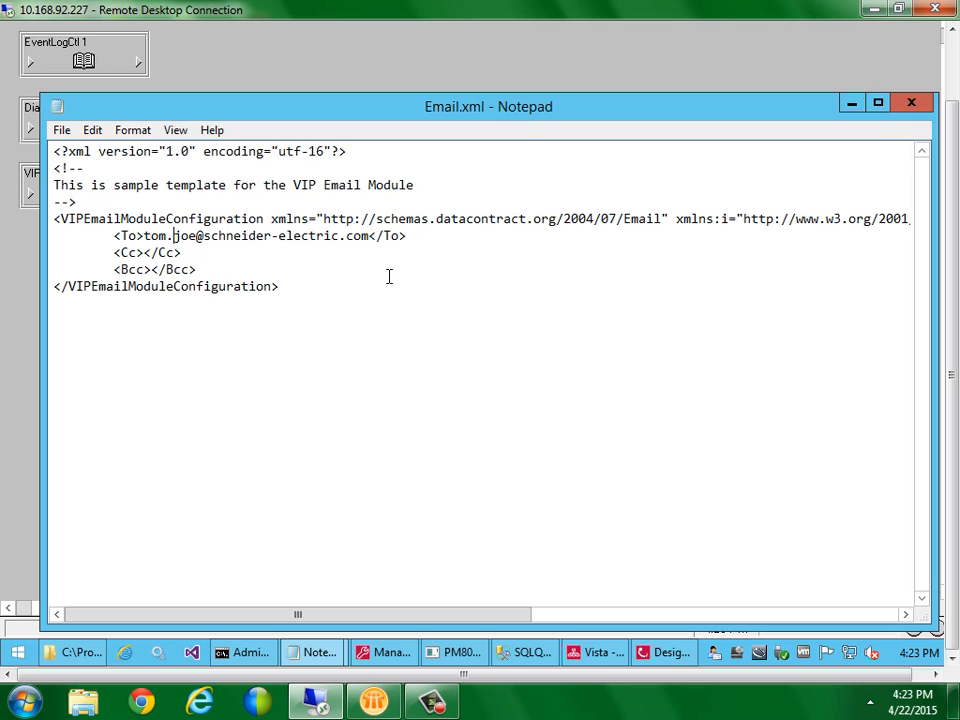
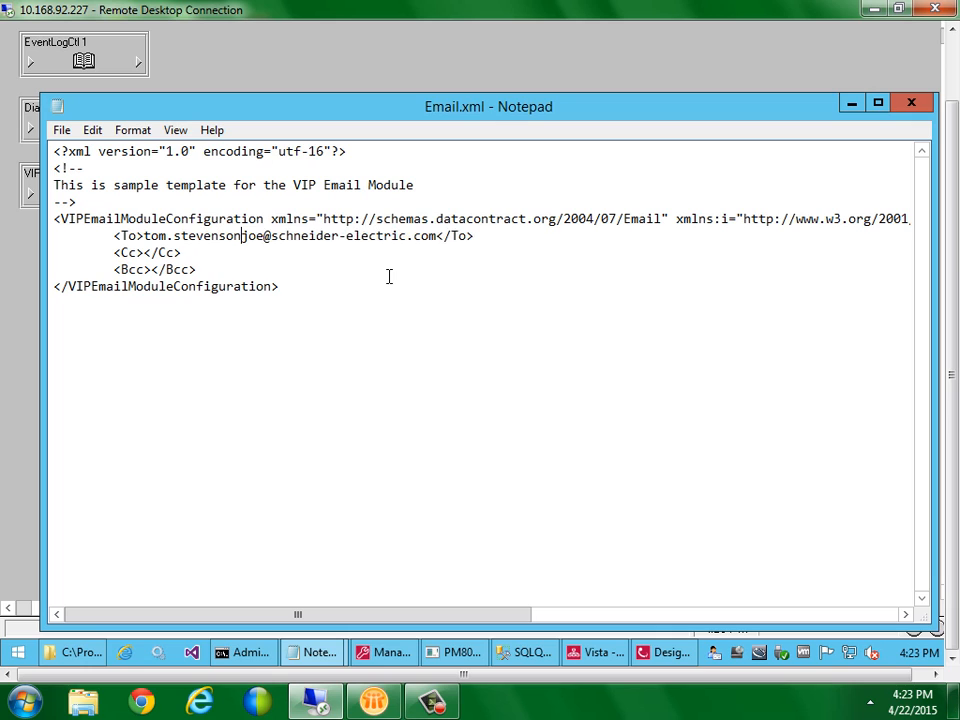
key("Delete")
key("Delete")
key("Delete")
key("Delete")
key("Delete")
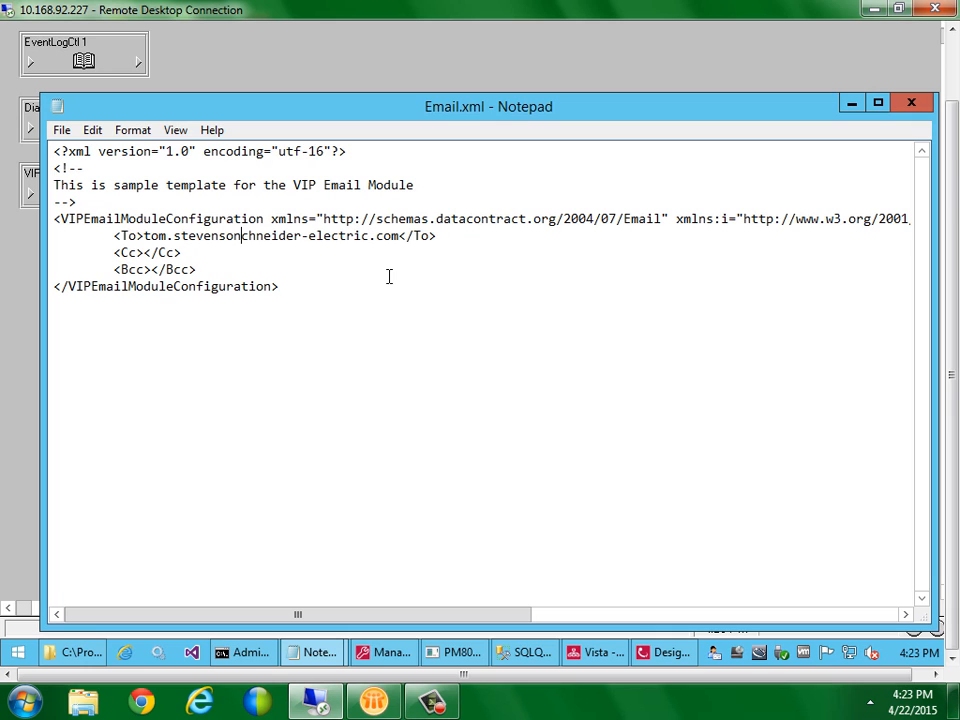
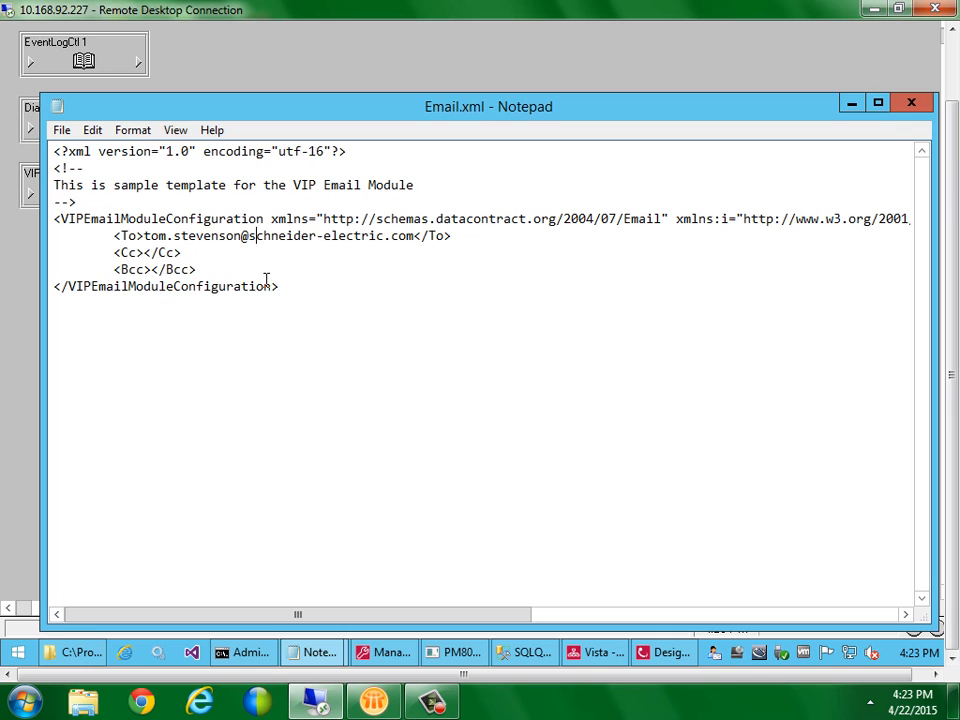
left_click(64, 133)
left_click(73, 193)
Close Notepad and trigger the Vista pulse object to send a test alarm email
key("alt+F4")
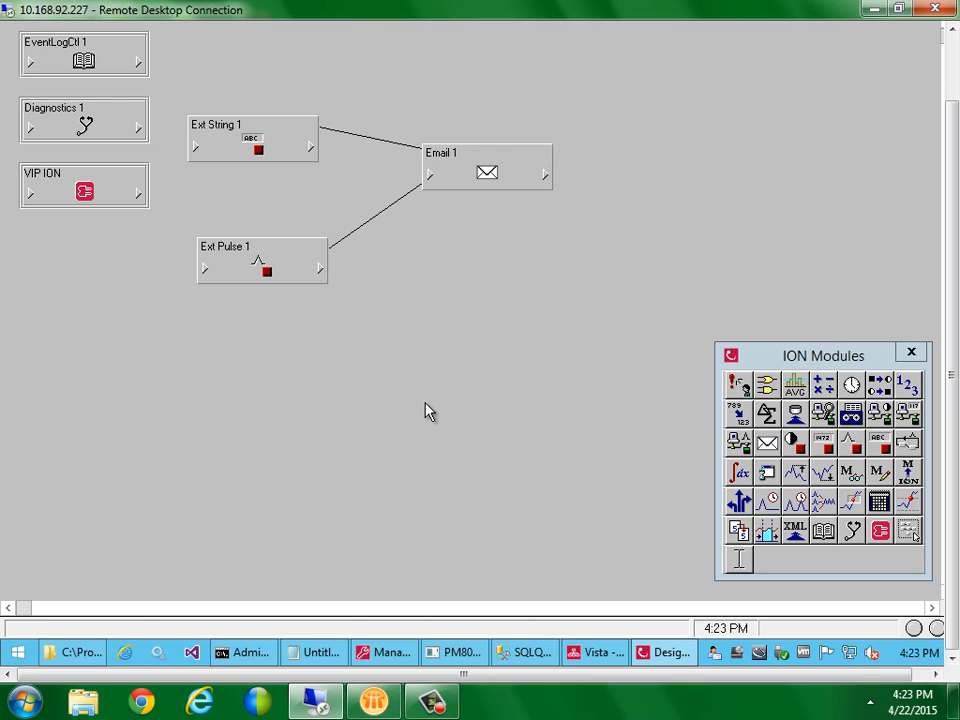
left_click(594, 654)
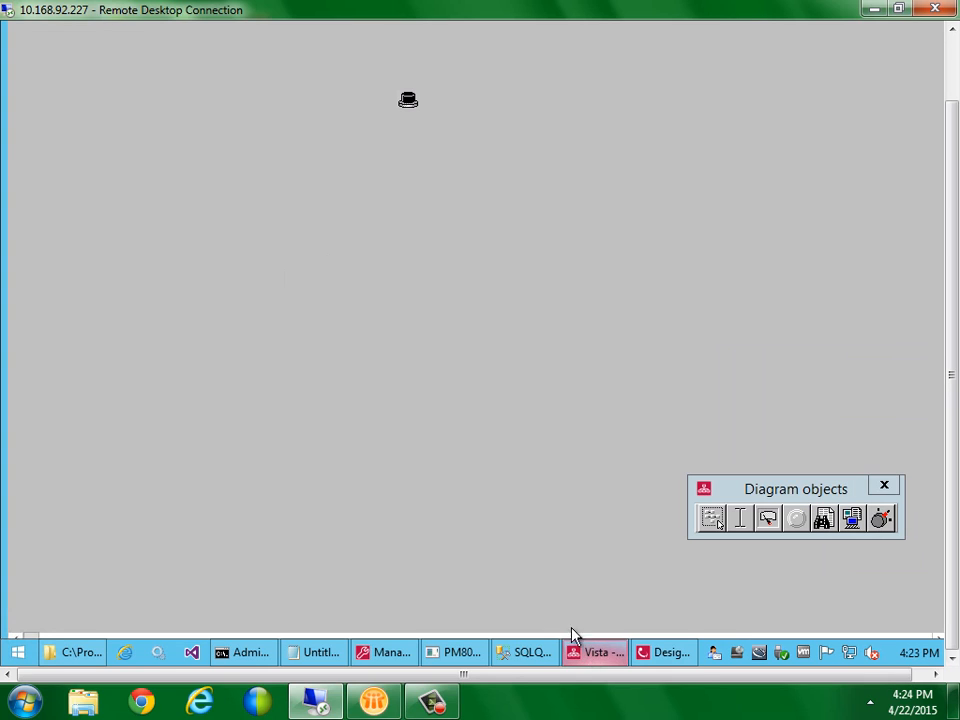
left_click(407, 101)
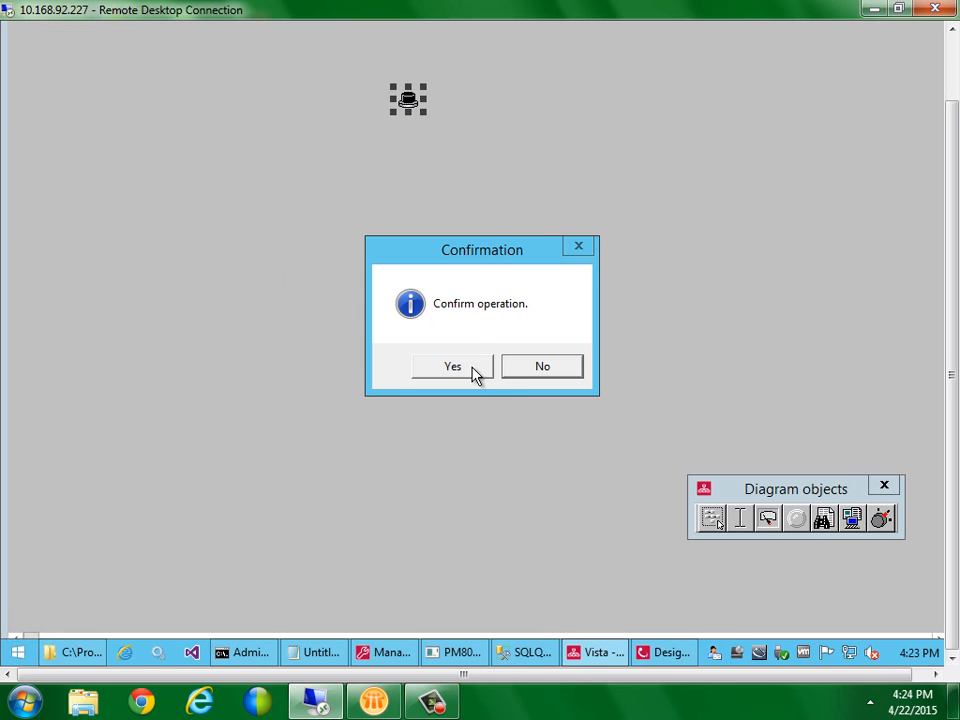
left_click(474, 370)
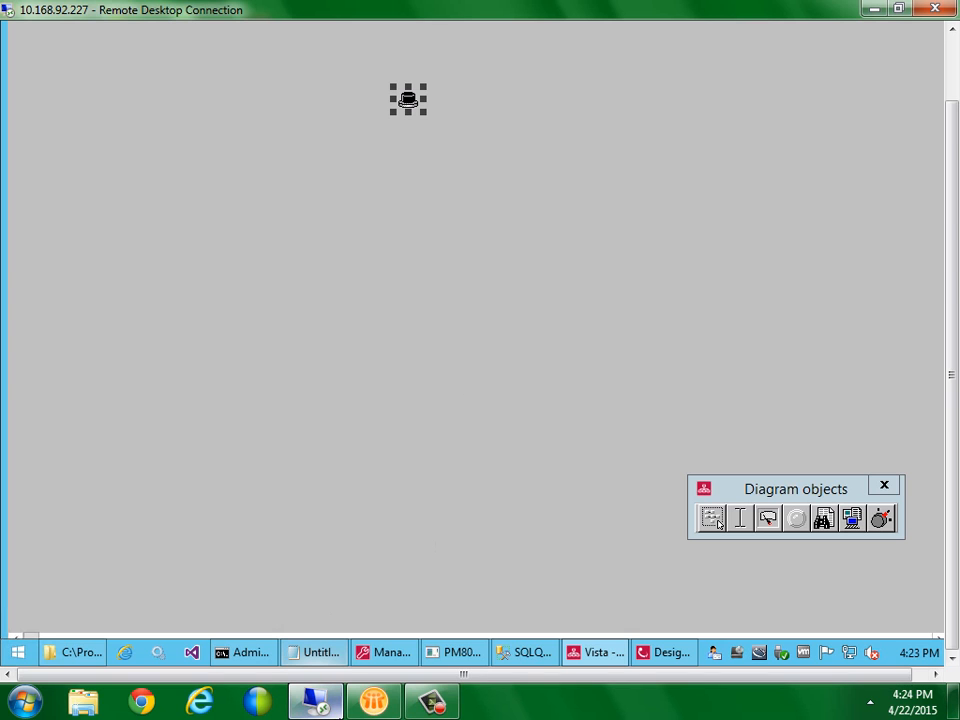
left_click(372, 700)
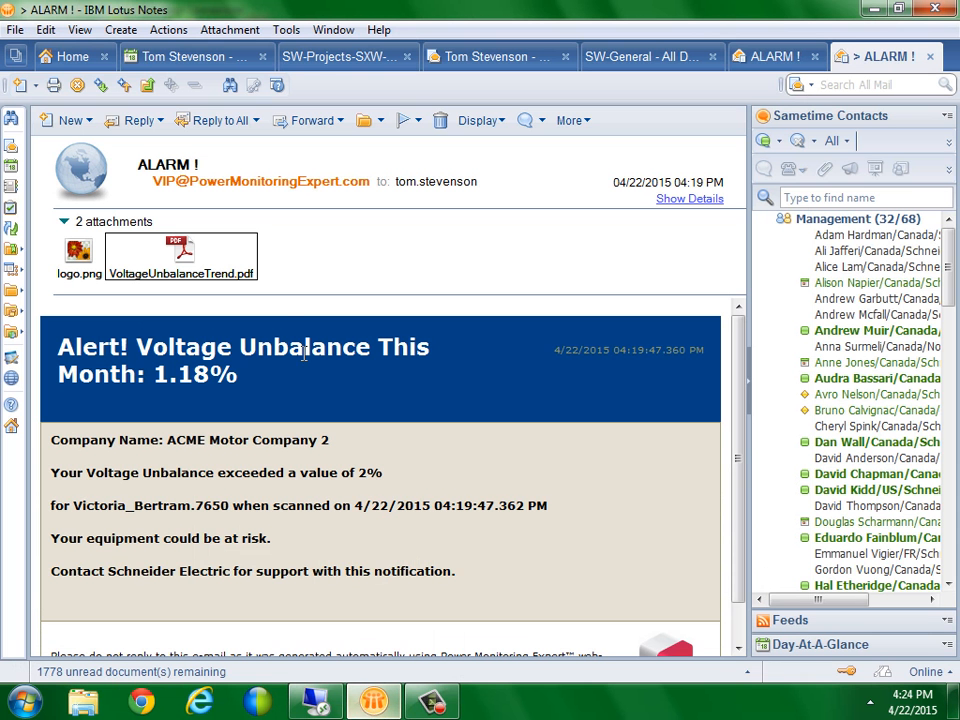
Refresh the inbox and open the 04:23 ALARM email reporting 1.12% voltage unbalance
left_click(466, 58)
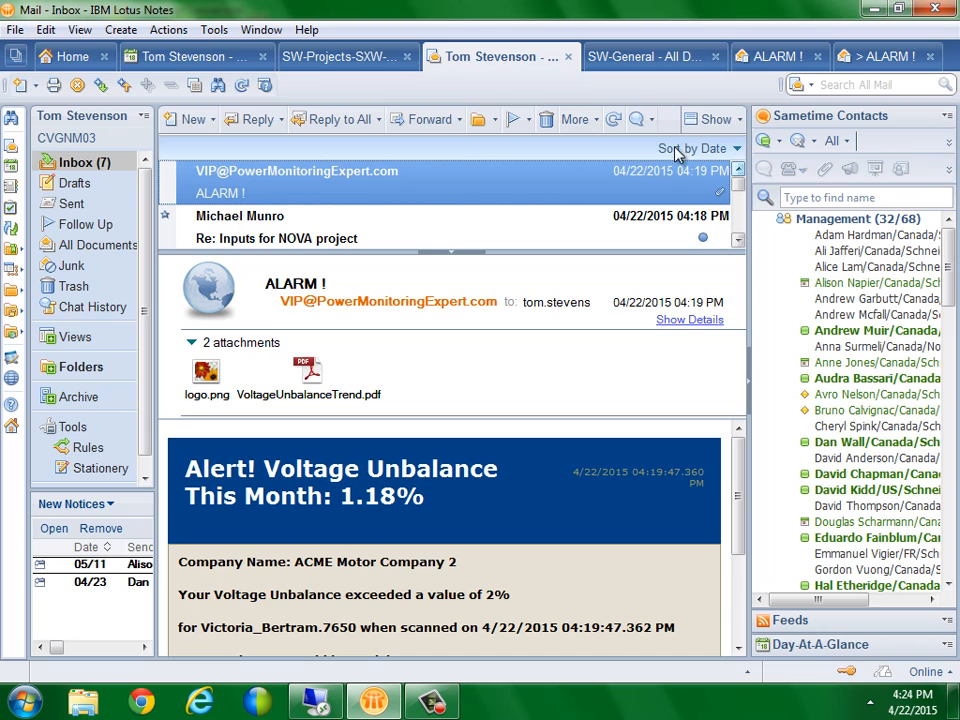
left_click(617, 121)
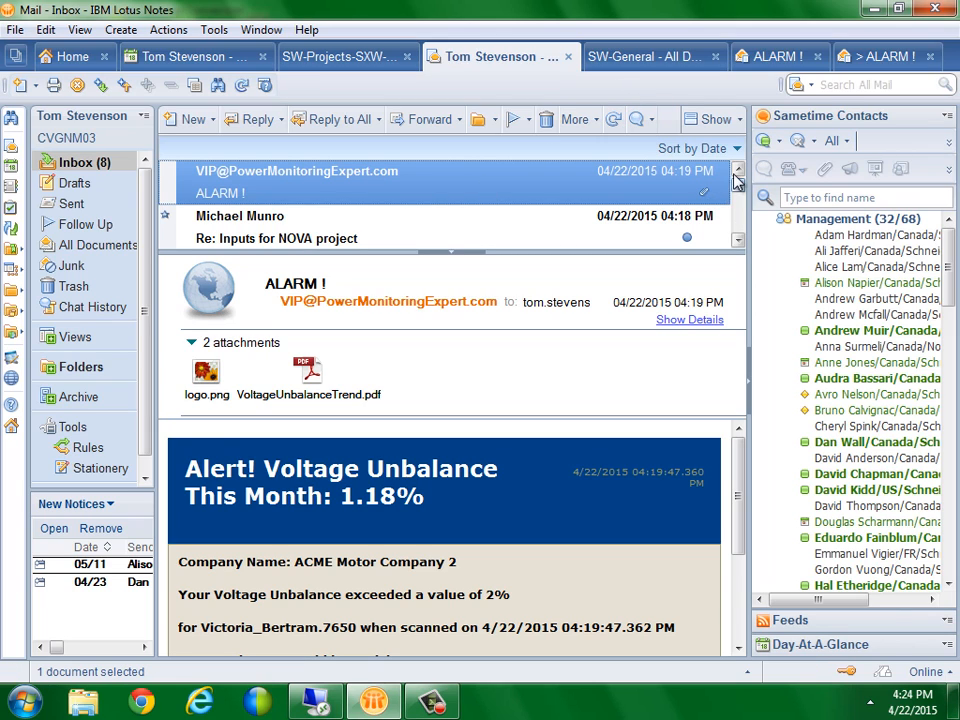
left_click(737, 171)
double_click(420, 195)
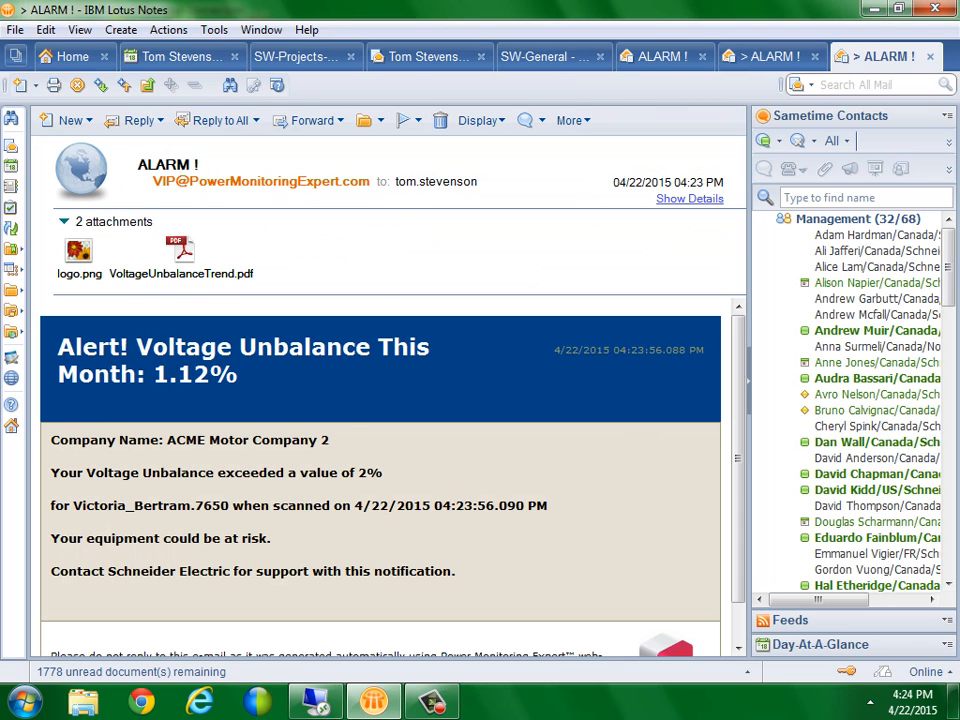
left_click(313, 703)
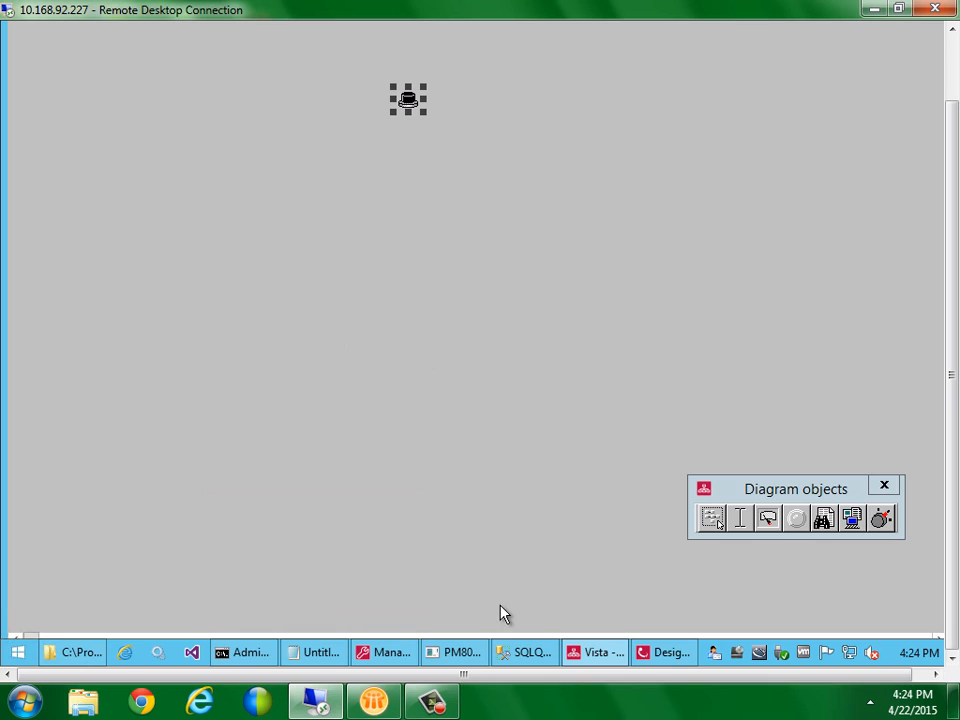
Return to ION Designer and drag Email 1 higher on the diagram
left_click(662, 656)
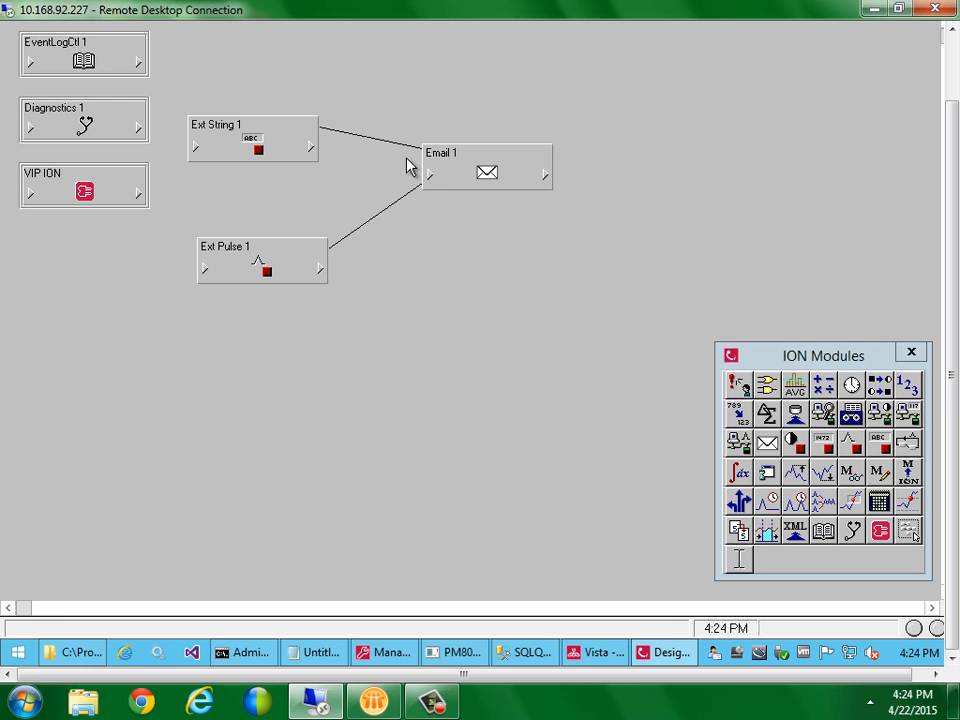
left_click_drag(496, 174, 497, 118)
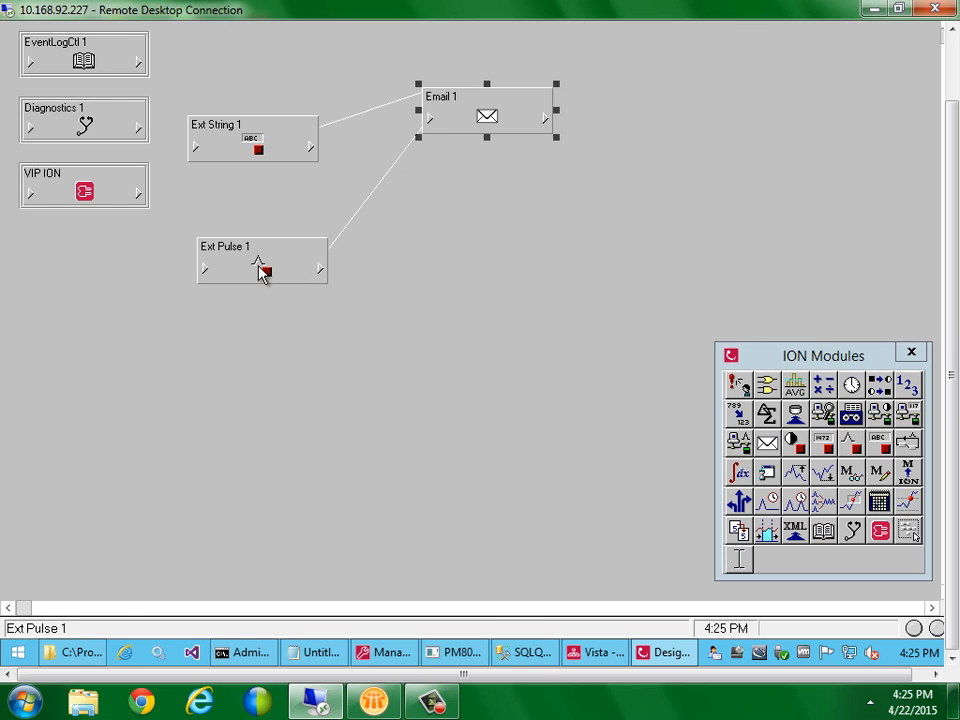
Rearrange Ext Pulse 1, Ext String 1 and Email 1 on the canvas
left_click_drag(261, 270, 125, 258)
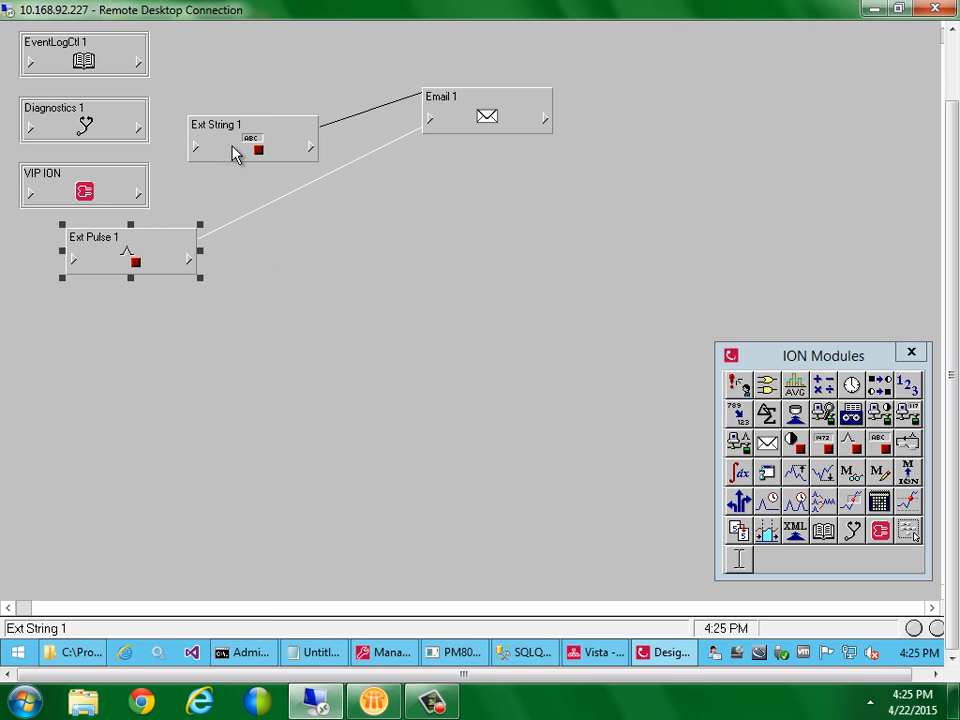
left_click_drag(234, 150, 262, 122)
left_click_drag(429, 100, 397, 178)
left_click(390, 280)
Copy and paste Email 1 as a new Email 2 and place it below Email 1
left_click(430, 200)
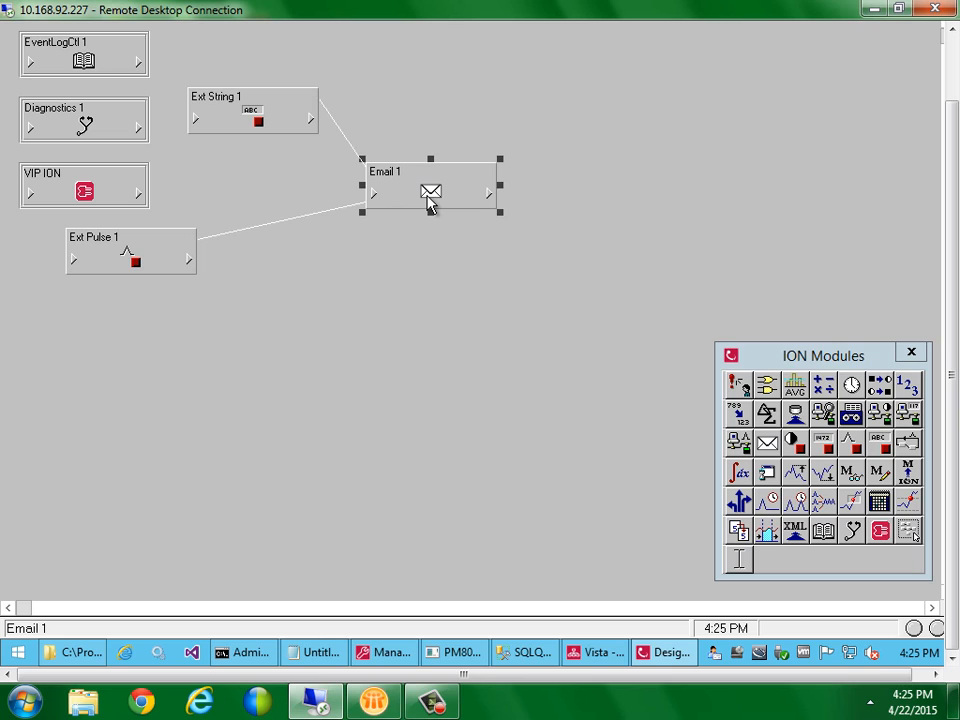
key("ctrl+c")
key("ctrl+v")
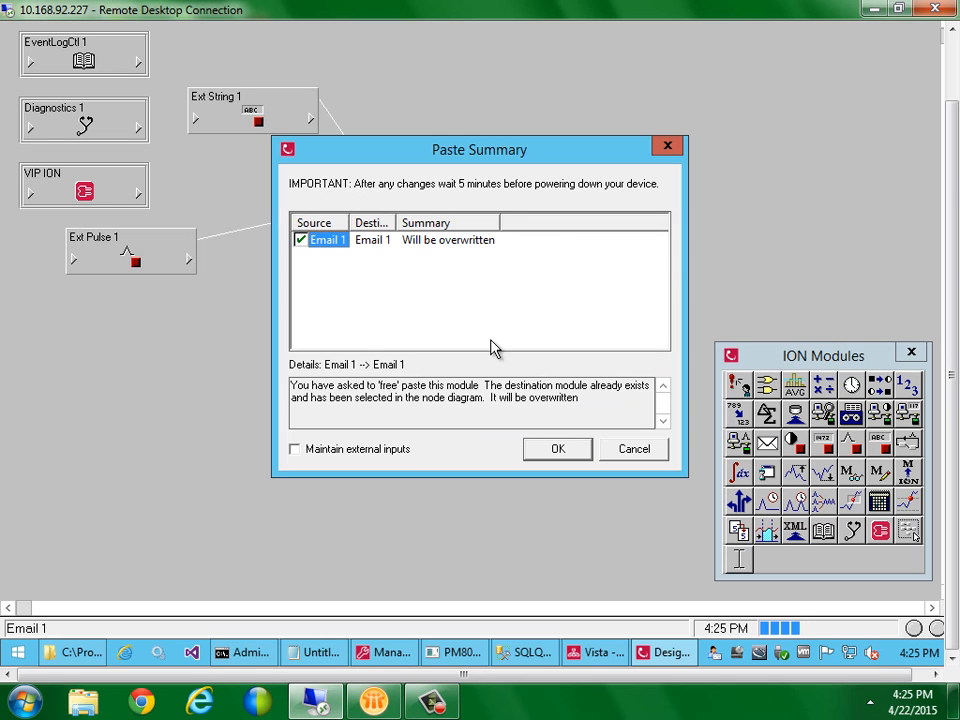
left_click(657, 455)
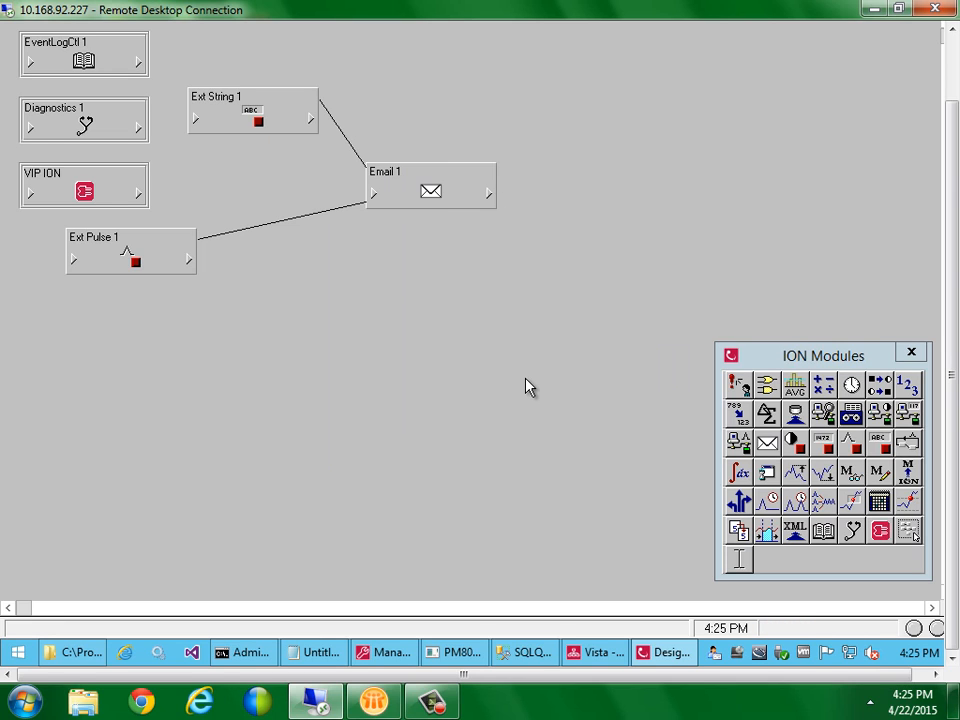
key("ctrl+v")
left_click(553, 449)
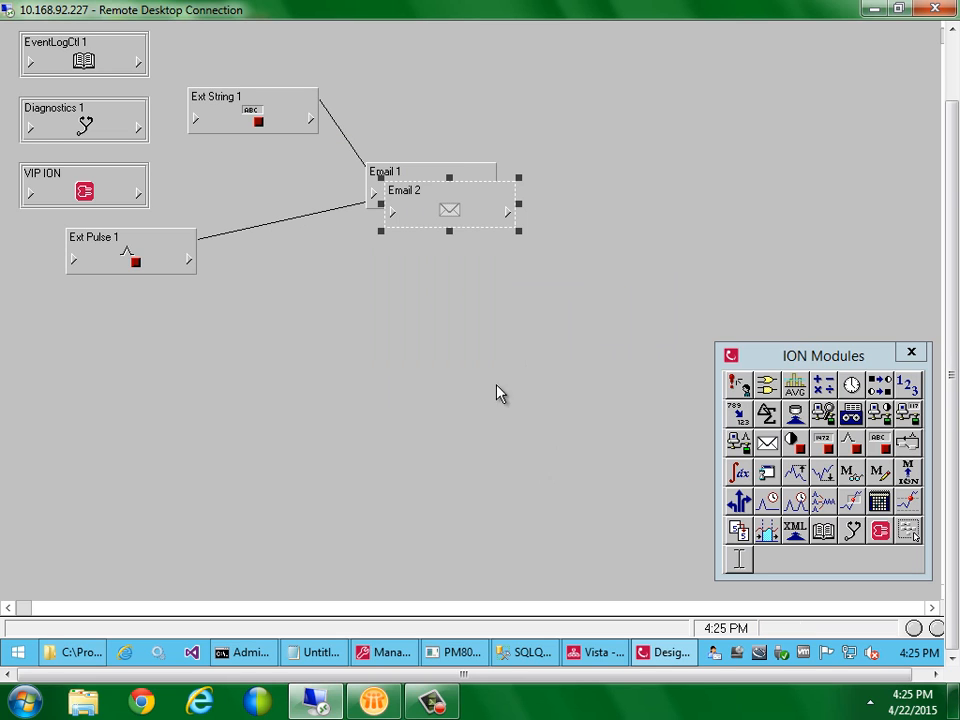
left_click_drag(467, 210, 472, 290)
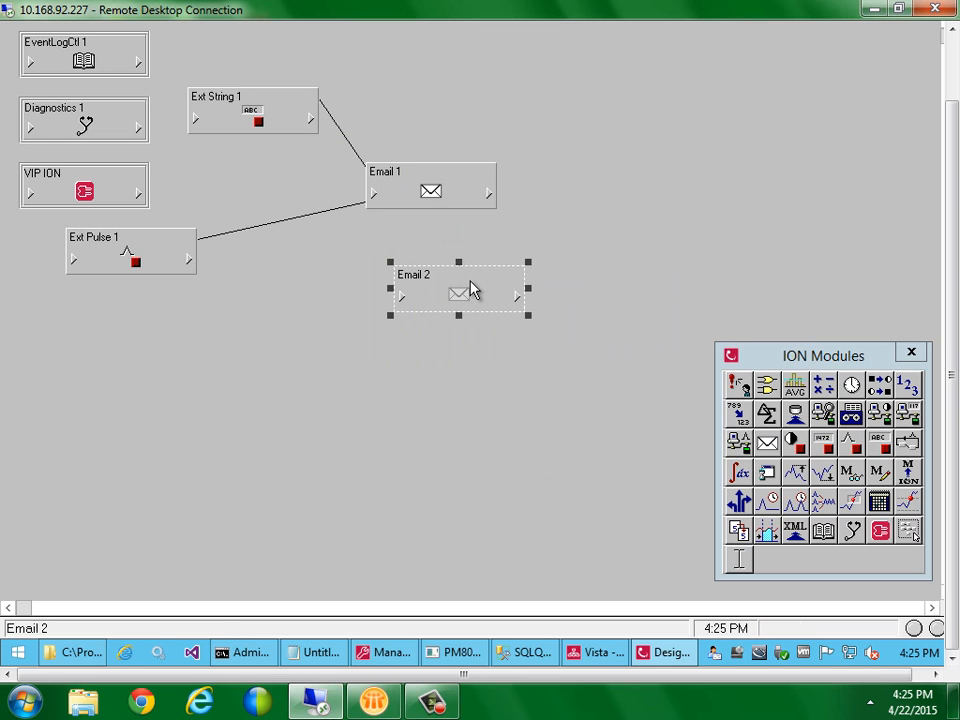
left_click_drag(394, 197, 420, 185)
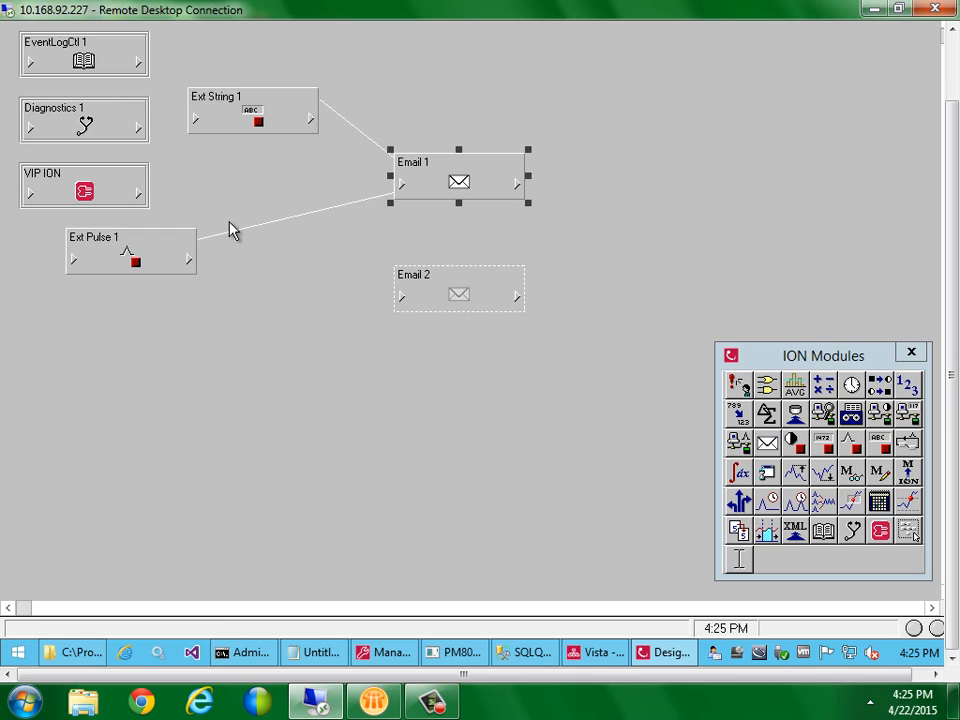
Shift Ext Pulse 1 further left and review the inputs linked to Email 1
left_click_drag(148, 246, 113, 250)
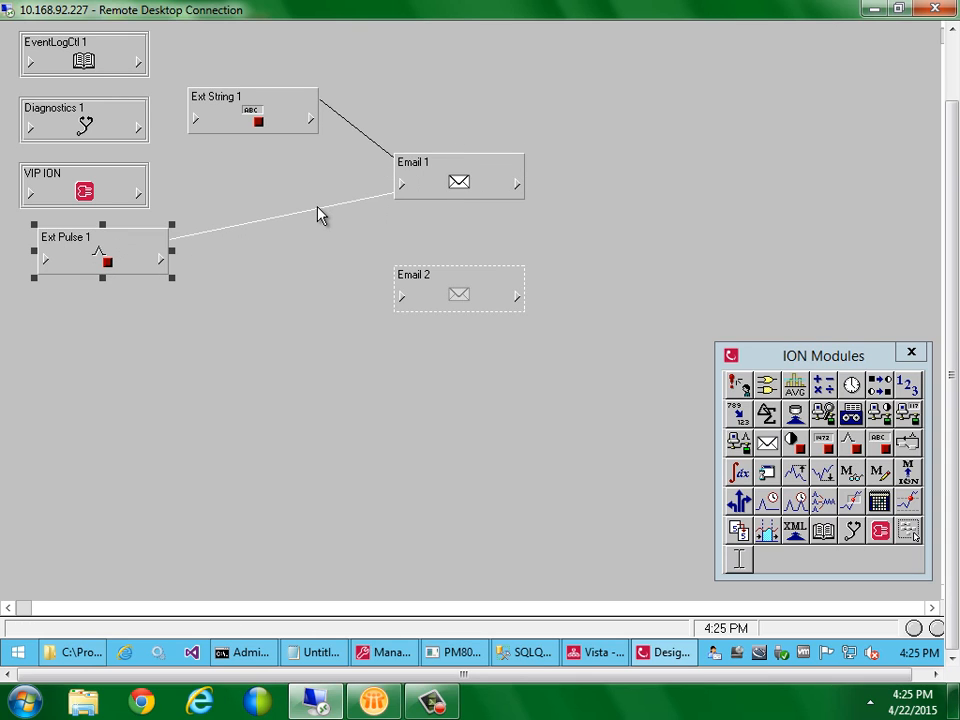
left_click(328, 214)
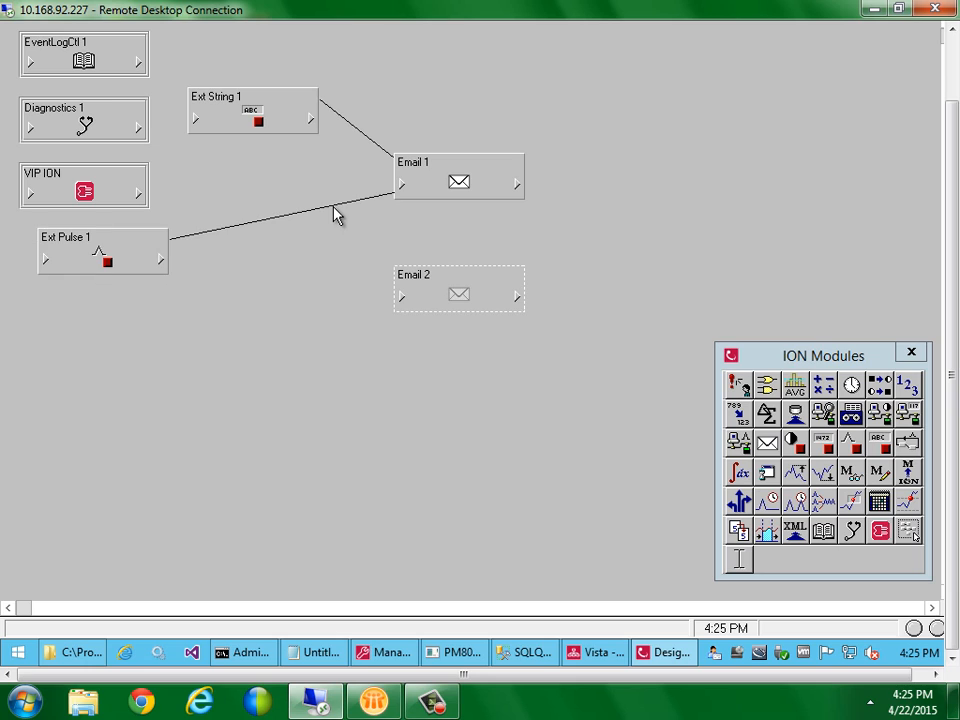
left_click(406, 187)
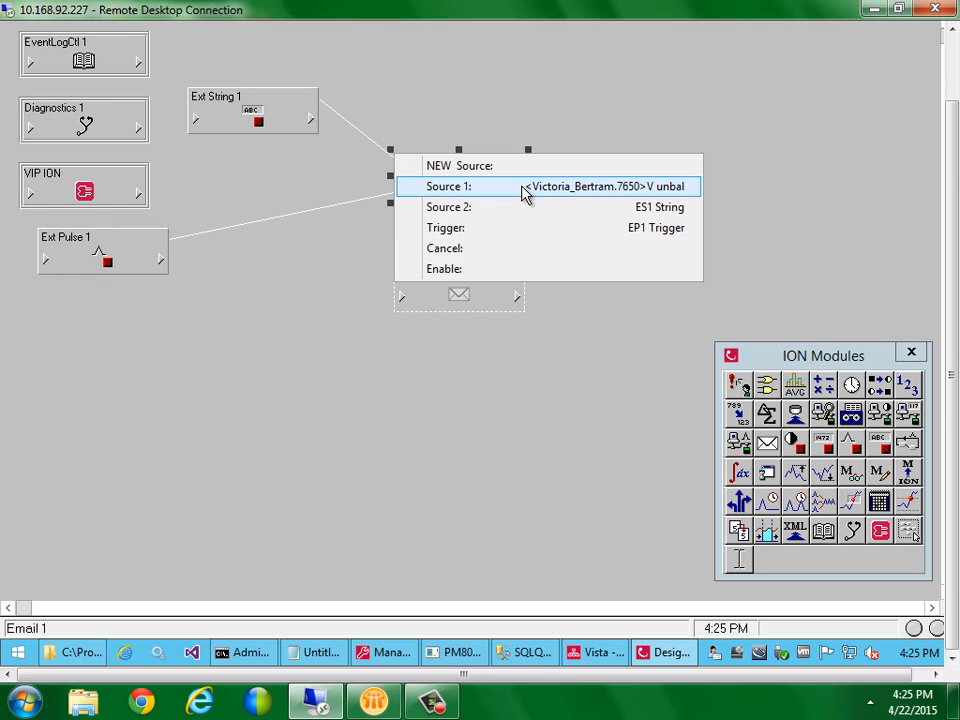
left_click(392, 396)
Link the PM8000 Power Meter module's V unbal register into Email 2
left_click(397, 299)
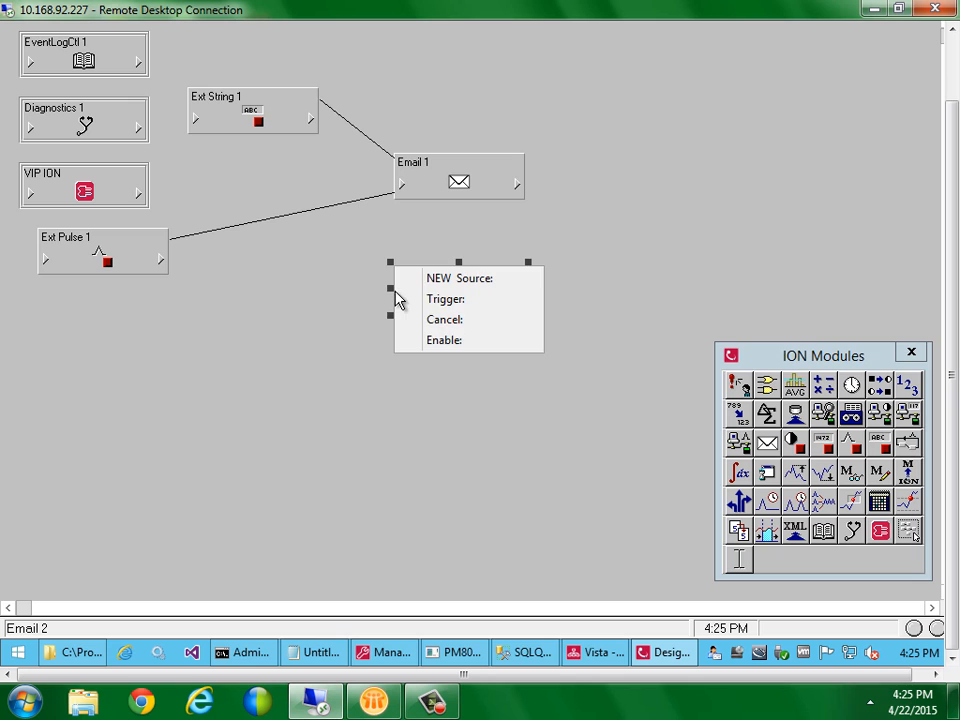
left_click(420, 281)
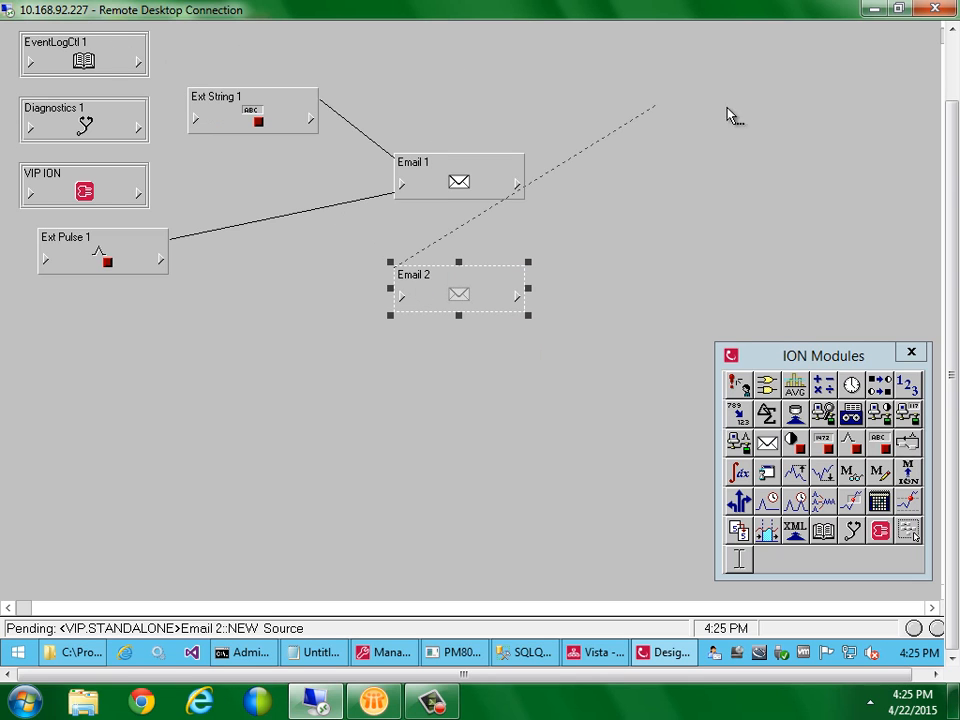
left_click_drag(949, 119, 949, 40)
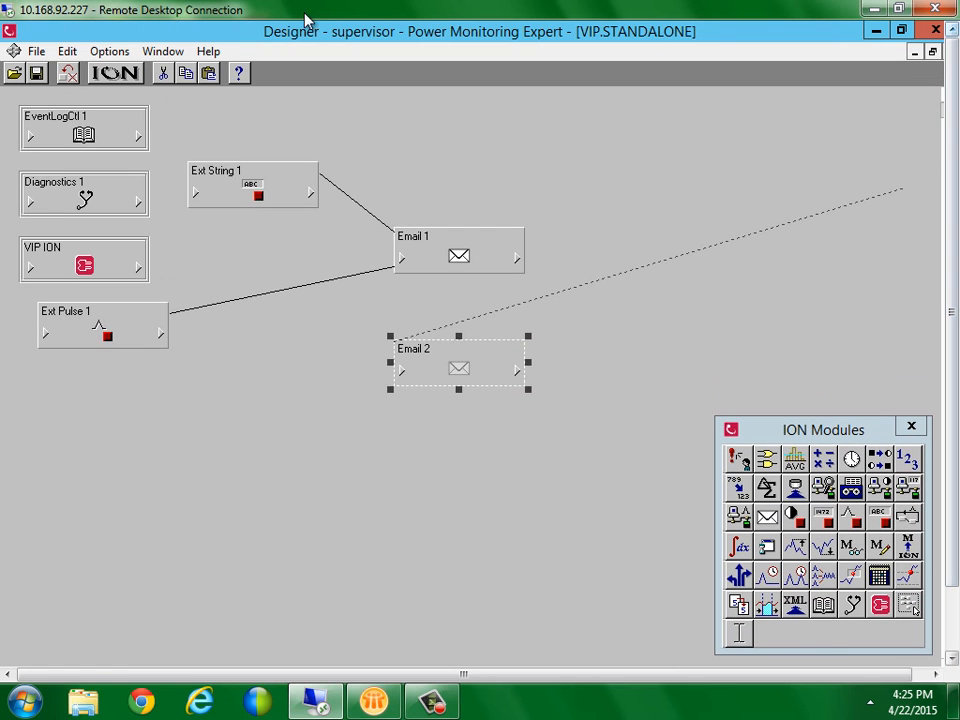
left_click(107, 80)
left_click(165, 178)
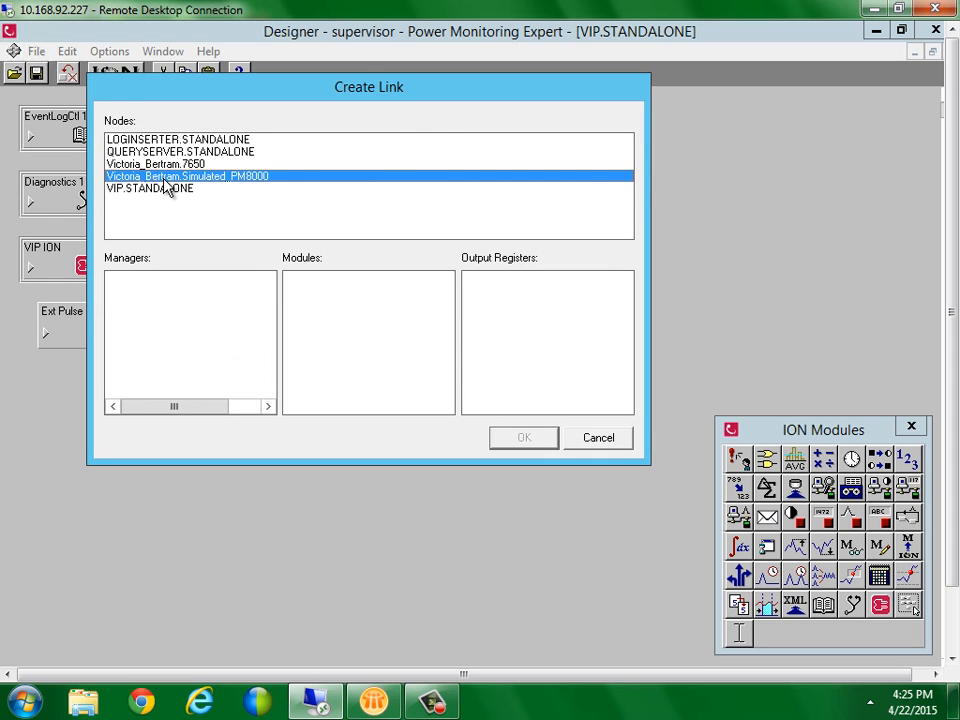
left_click(271, 331)
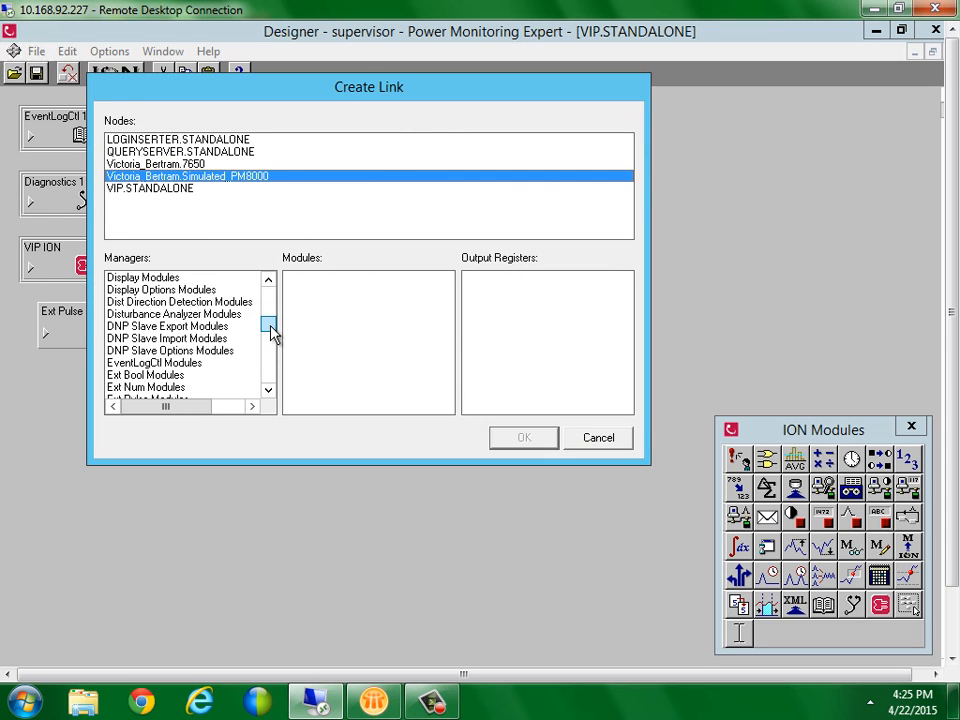
left_click_drag(272, 333, 272, 350)
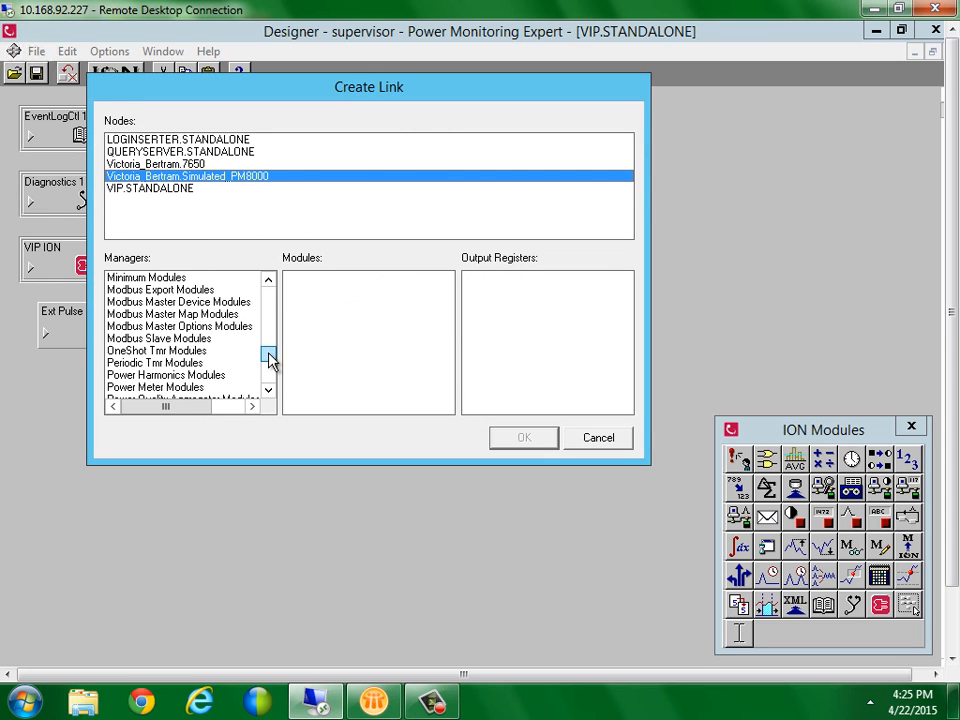
left_click(212, 387)
left_click(328, 302)
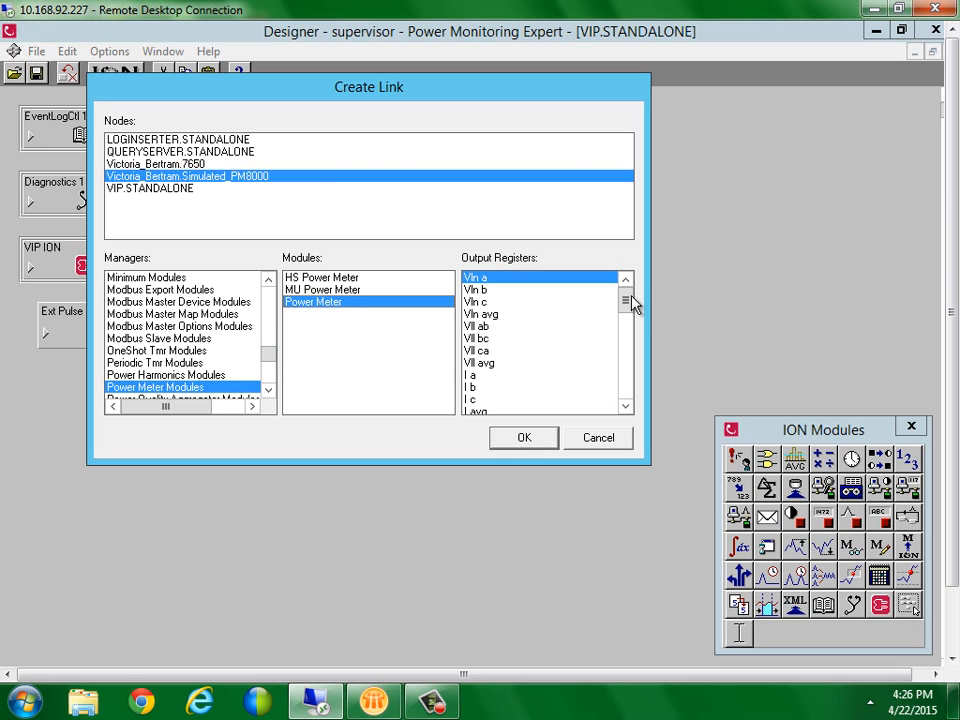
left_click_drag(633, 305, 627, 388)
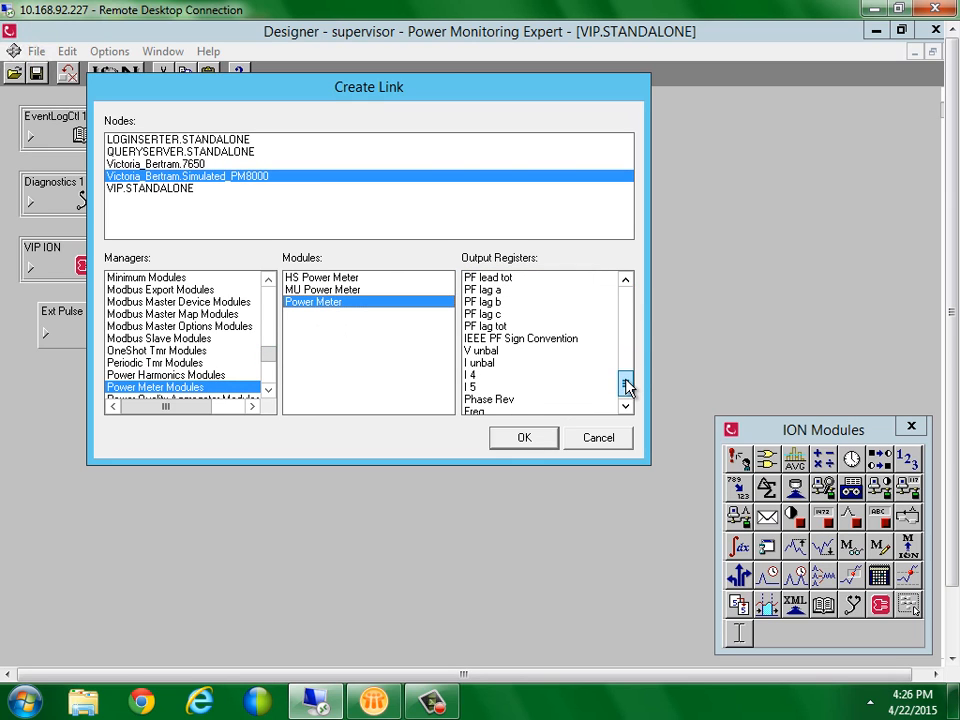
double_click(498, 350)
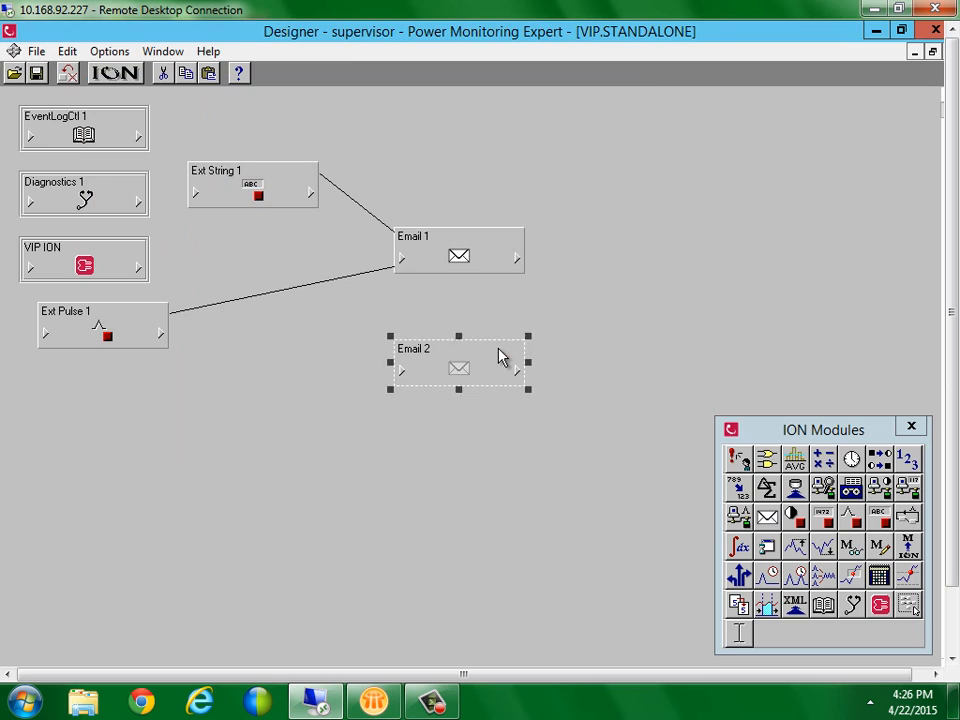
Link Ext String 1's String output to an Email 2 input
left_click(398, 374)
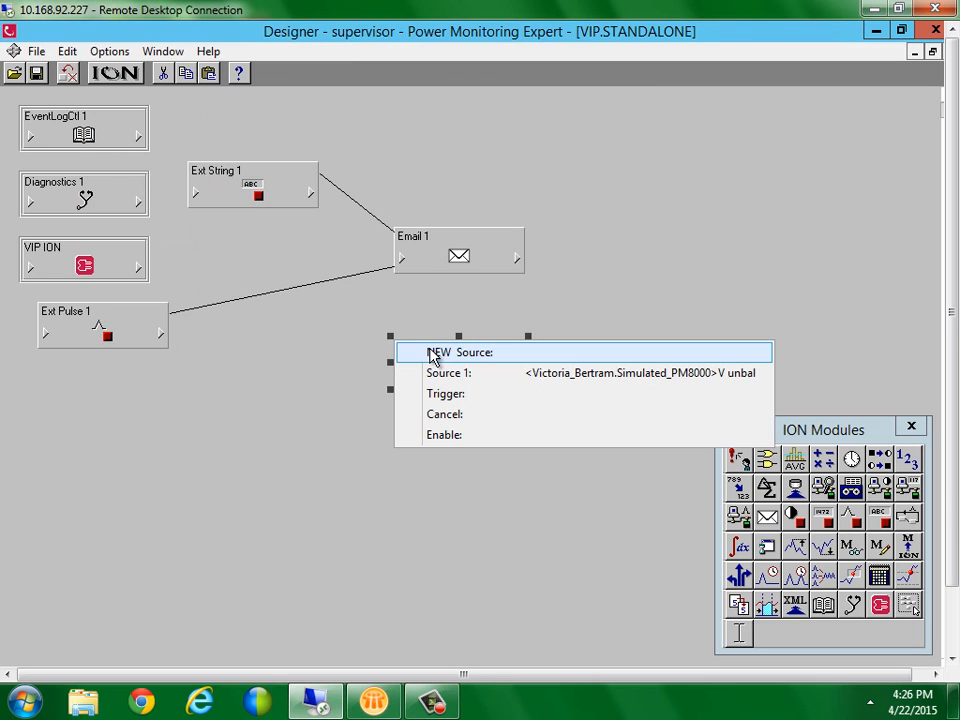
left_click(432, 356)
left_click(311, 194)
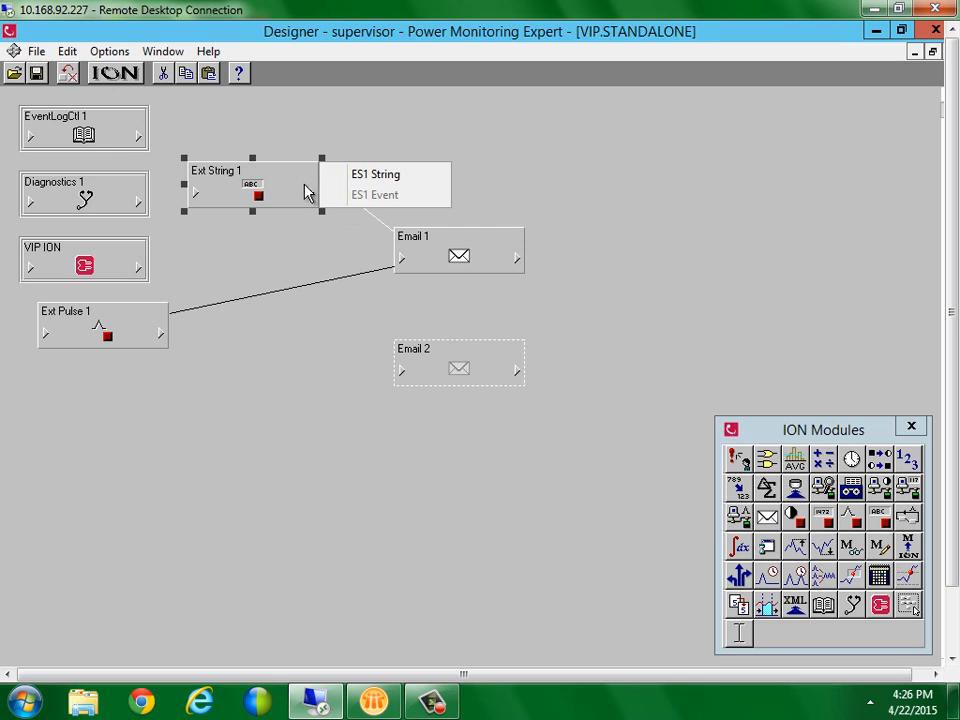
left_click(375, 174)
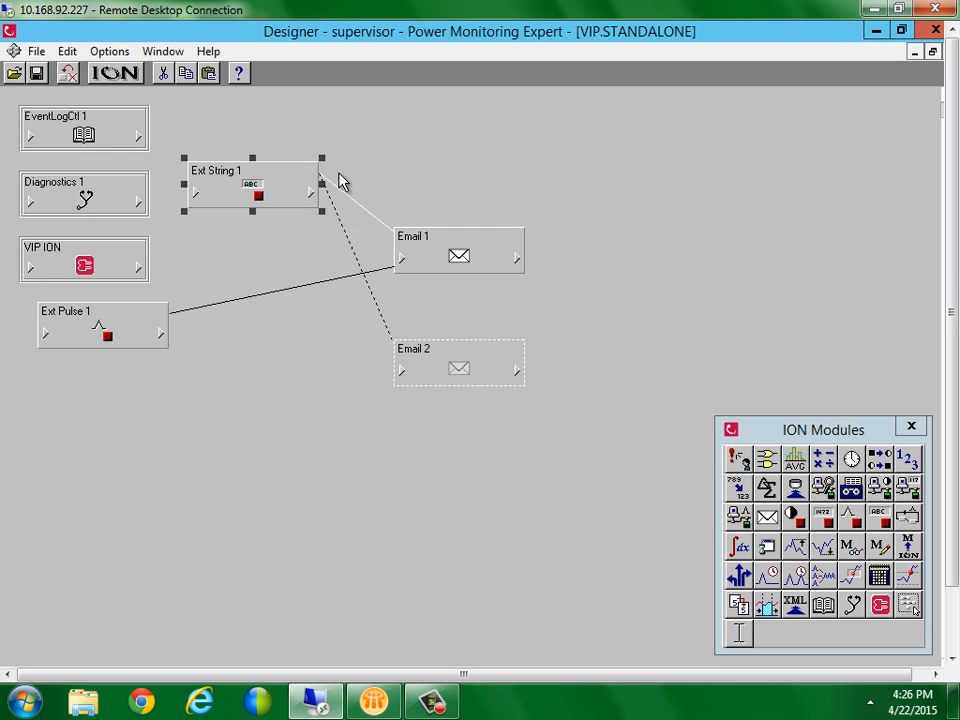
Connect Ext Pulse 1's Trigger output to Email 2's Trigger input and save the links
left_click(240, 362)
left_click_drag(455, 365, 491, 372)
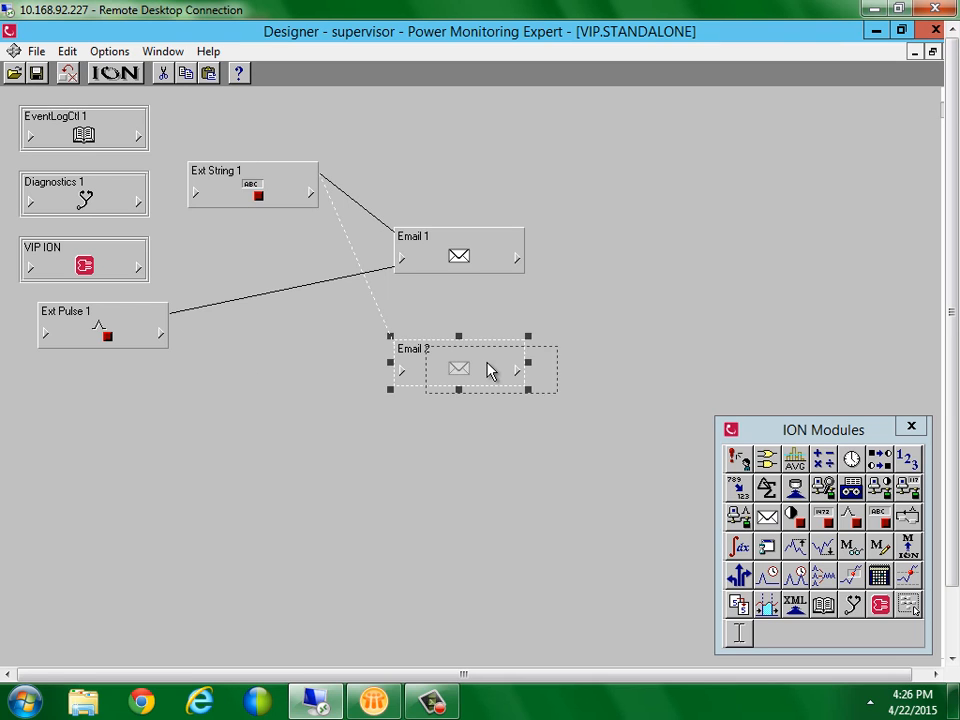
left_click(158, 336)
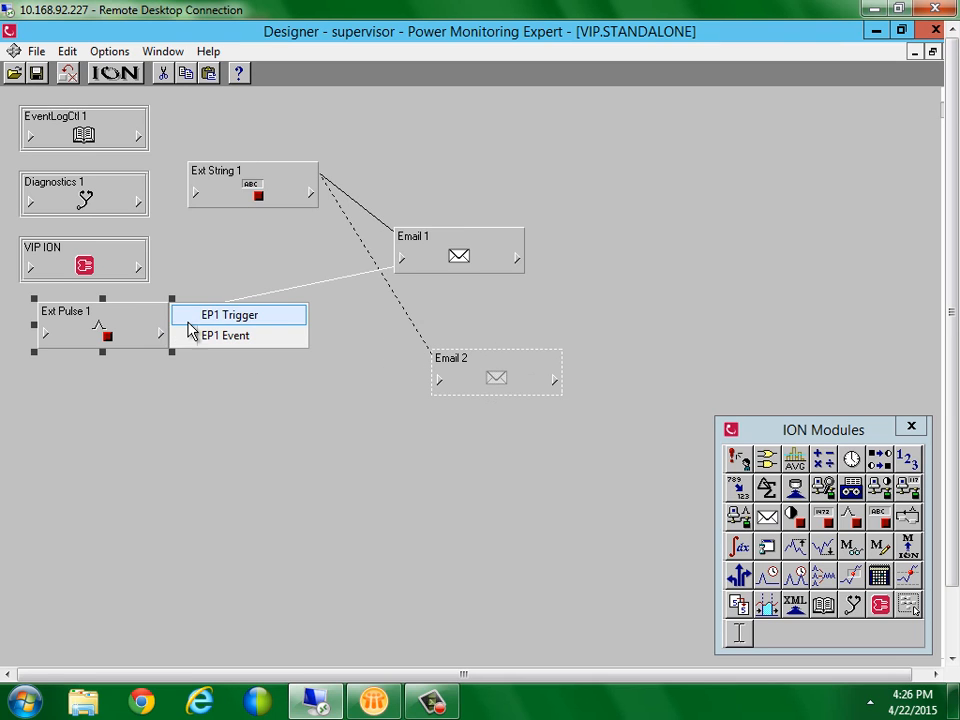
left_click(222, 315)
left_click(440, 384)
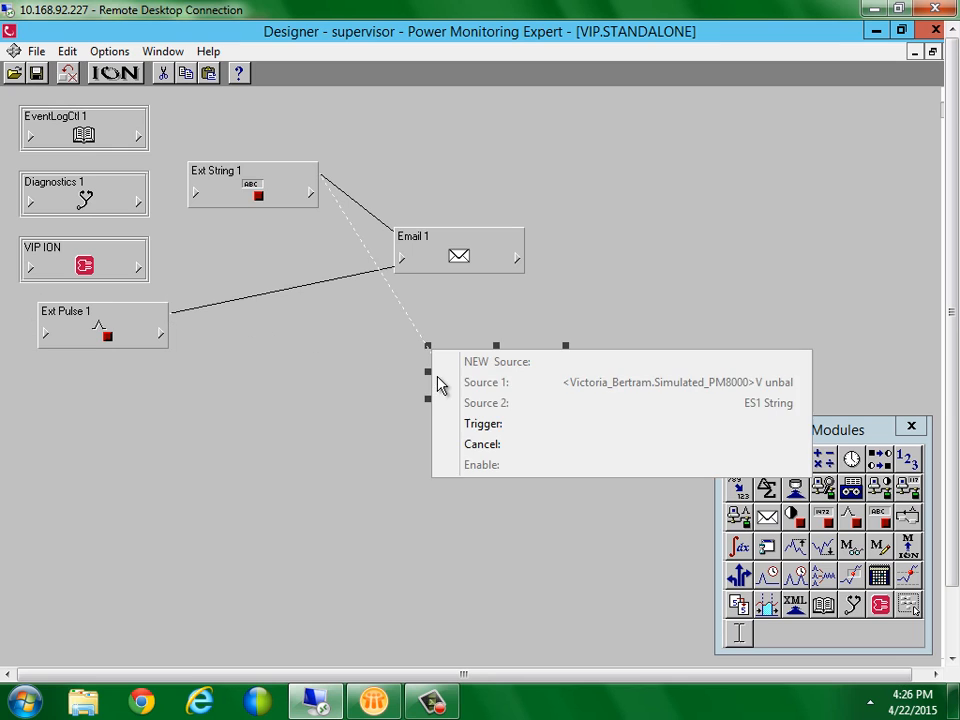
left_click(497, 424)
left_click(420, 428)
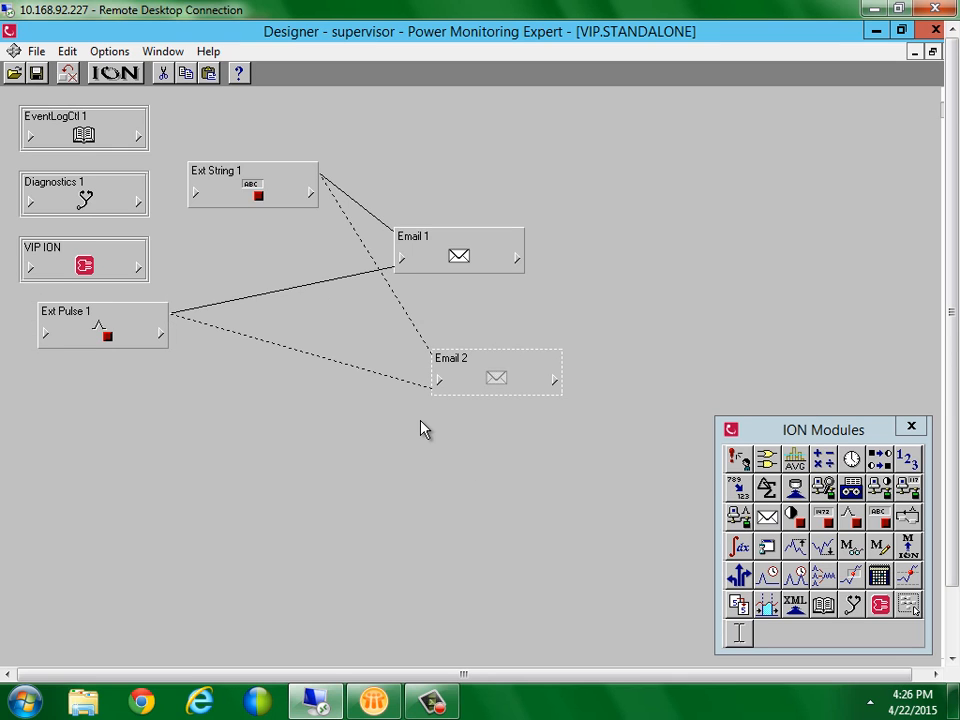
key("ctrl+s")
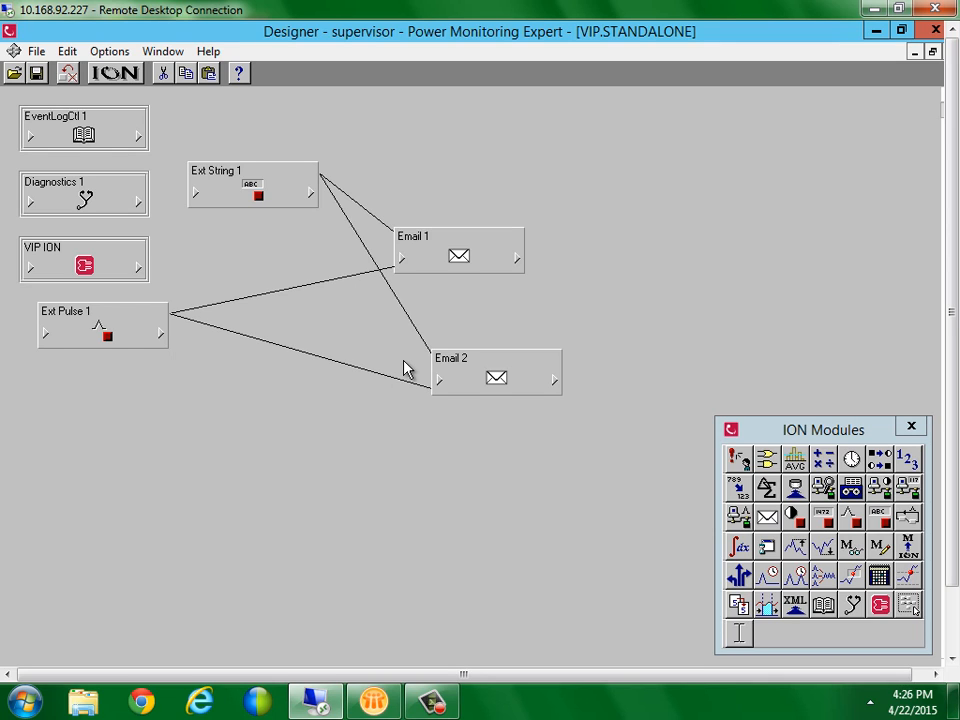
Set Email 2's subject to 'PM8000 Sub VUnbal'
left_click_drag(467, 386, 476, 405)
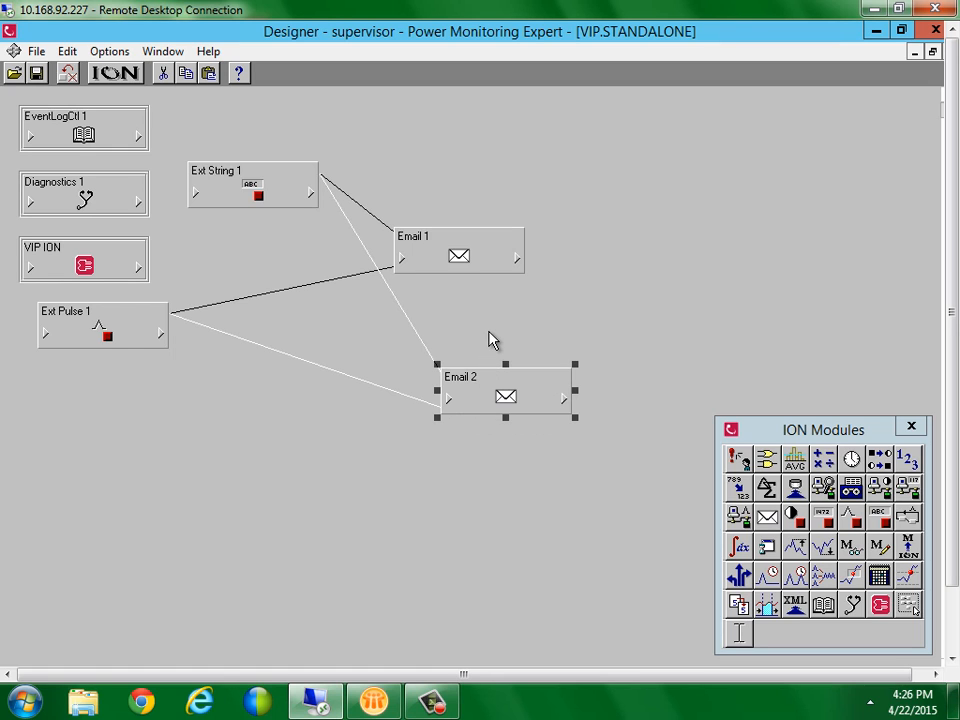
left_click(490, 343)
double_click(495, 394)
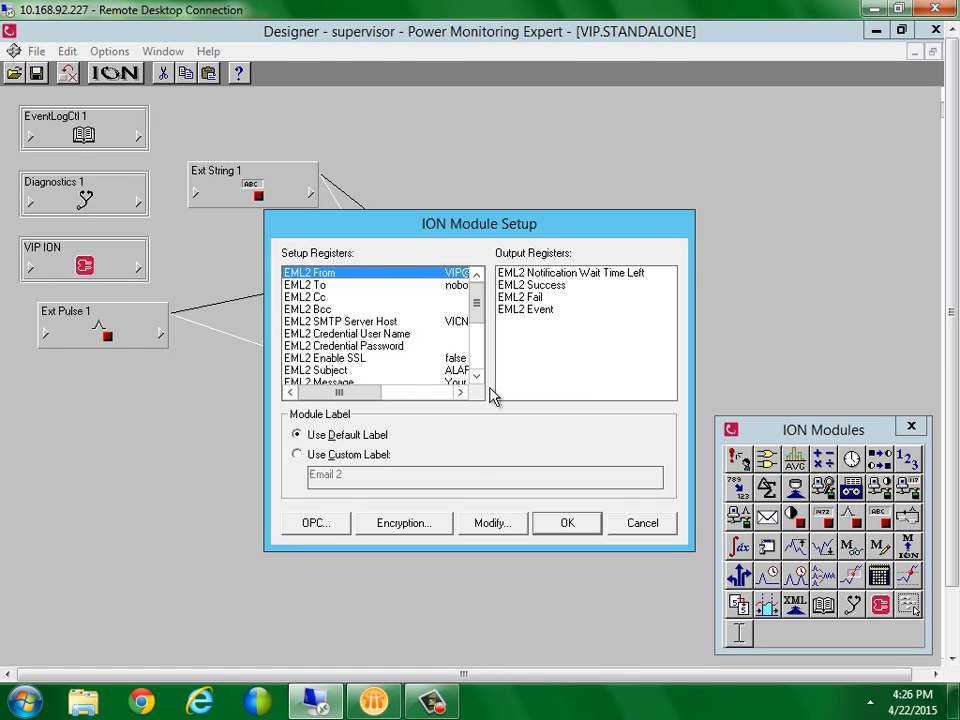
double_click(371, 370)
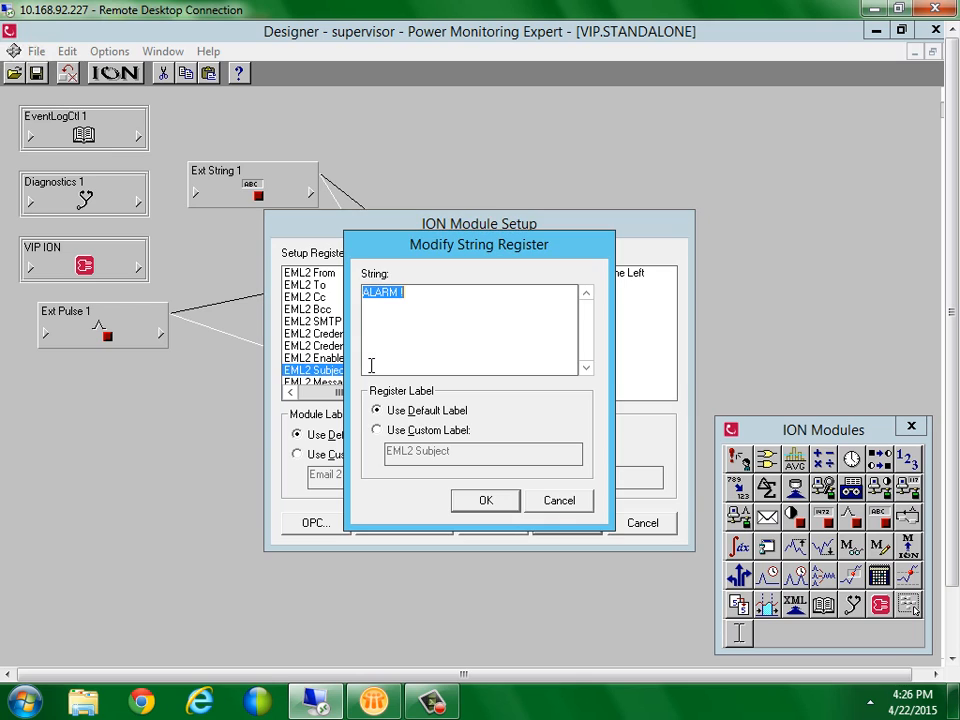
type("PM8000 Sub ")
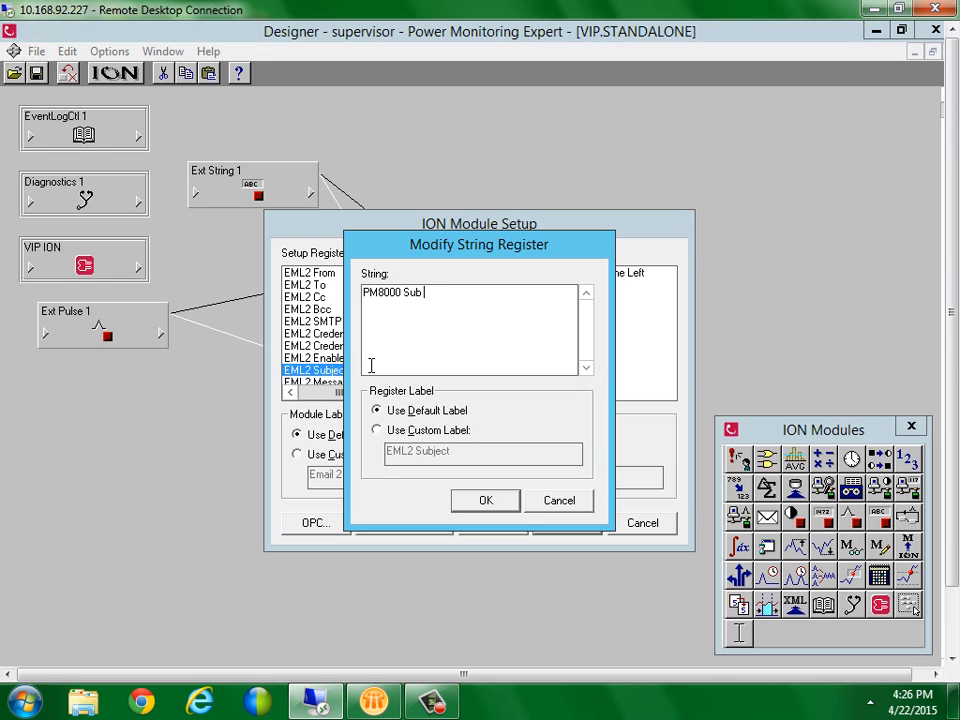
type("VUna")
type("al")
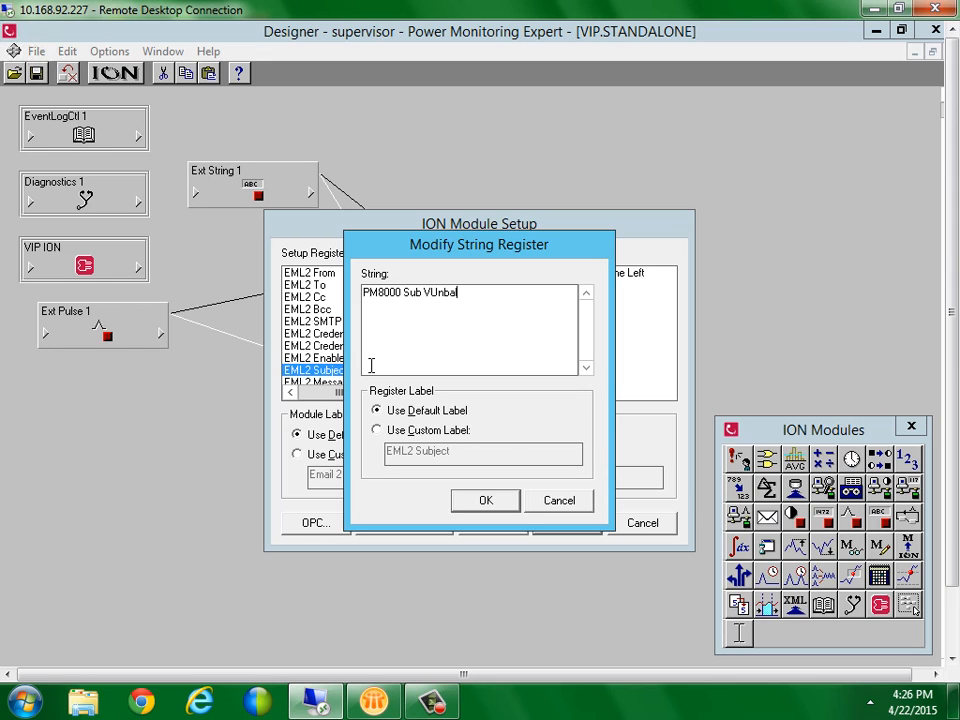
left_click(488, 503)
left_click(546, 523)
Change Email 1's subject from 'ALARM !' to 'Main 7650 V Unbal Alarm !'
double_click(459, 247)
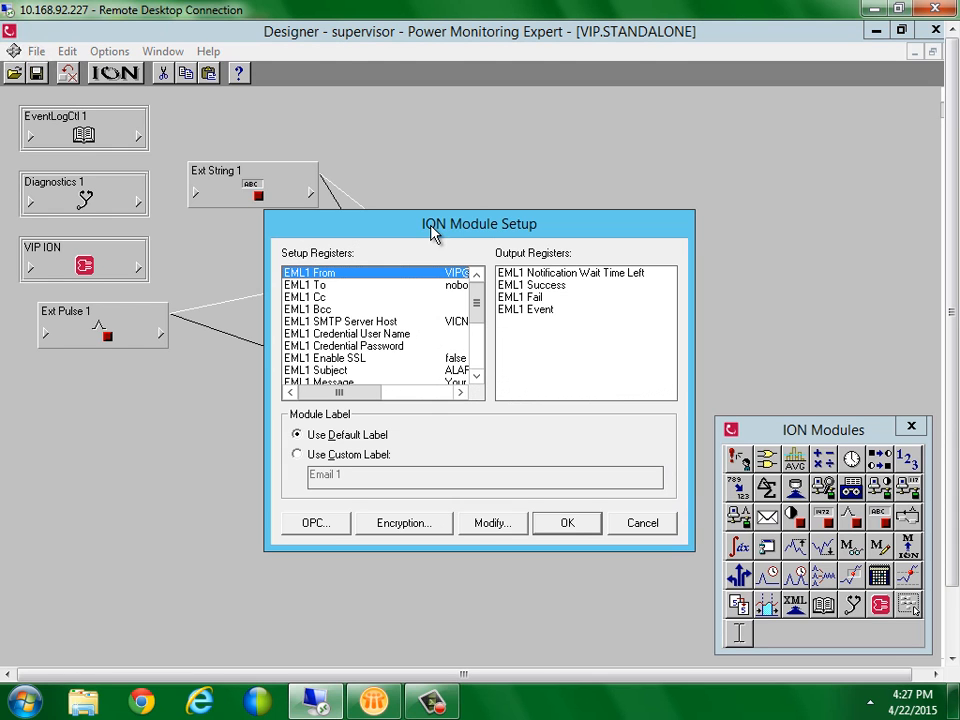
double_click(366, 371)
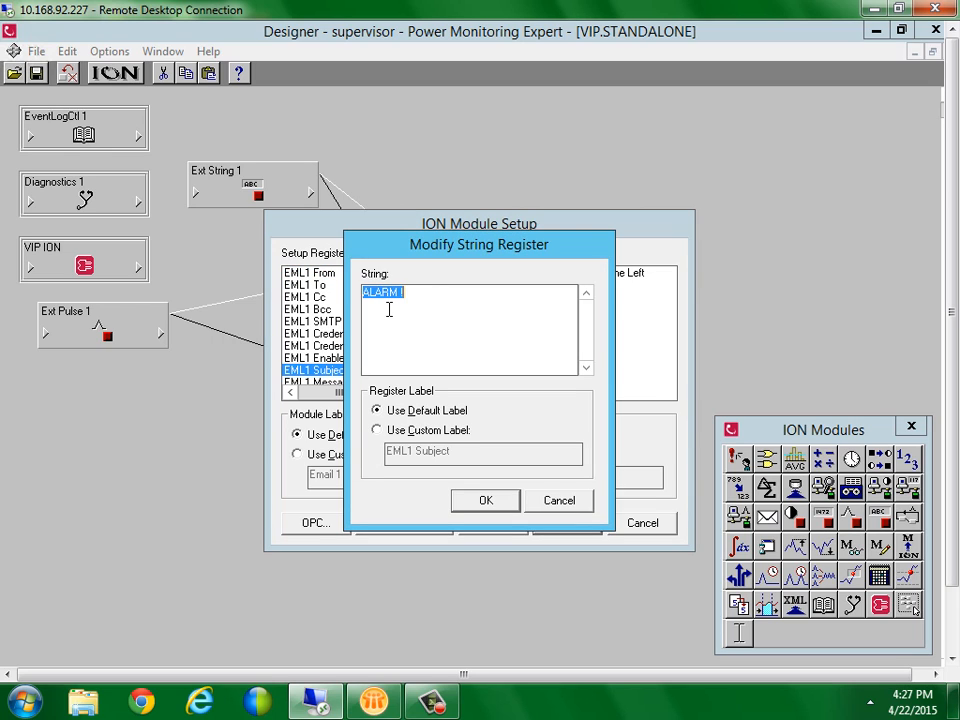
type("Main 7650 V Unbal Alarm !")
left_click(508, 514)
left_click(536, 525)
left_click(498, 497)
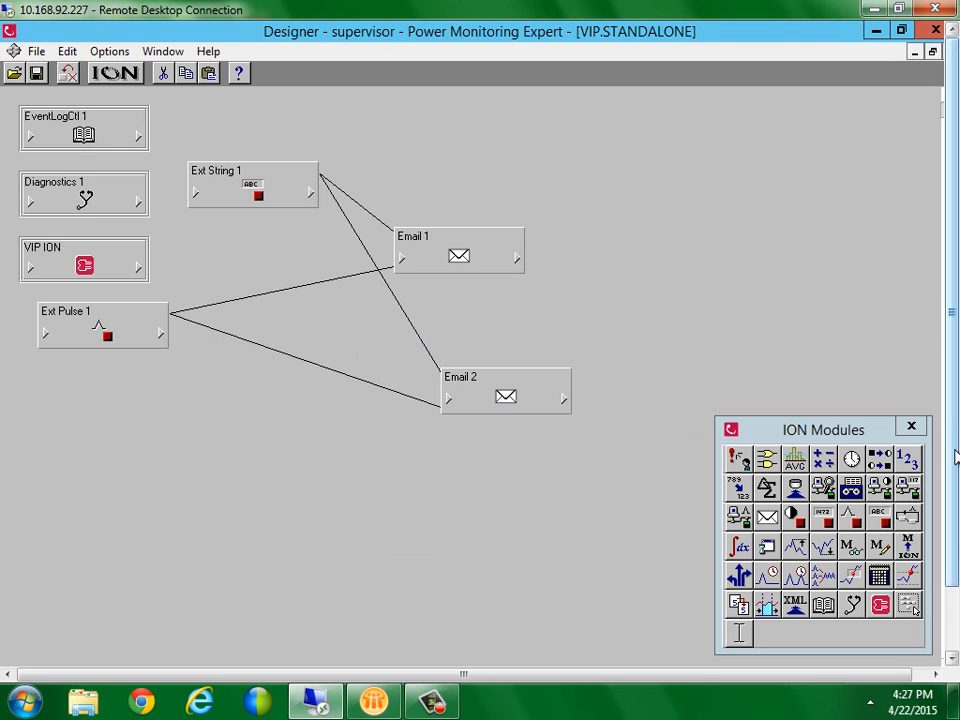
Trigger and confirm the Vista diagram control to send test alarm emails, then return to Lotus Notes
left_click(621, 652)
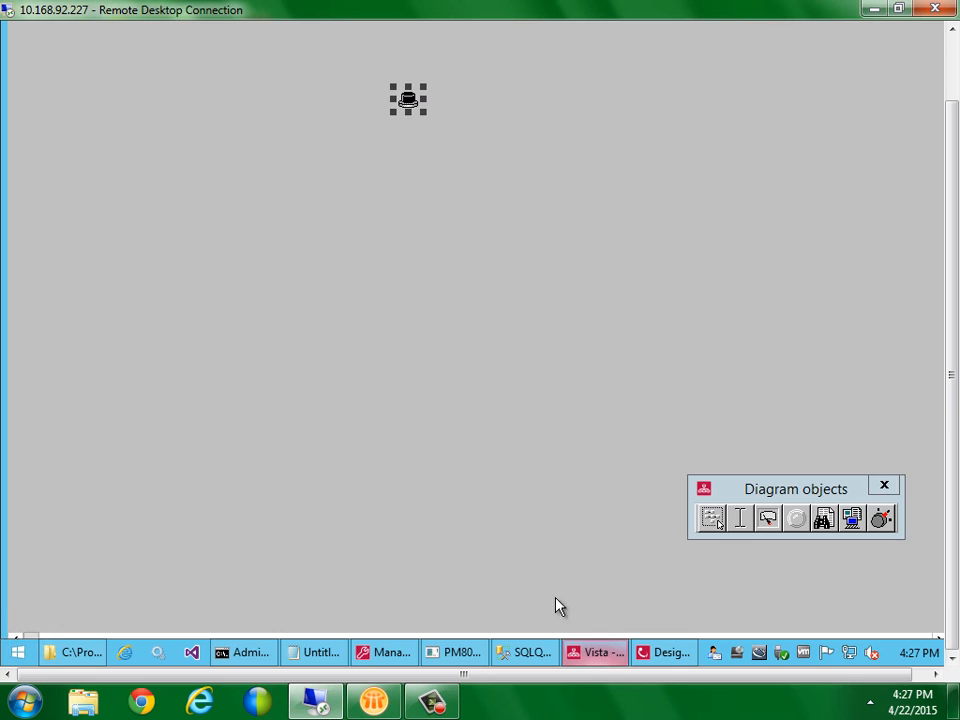
double_click(408, 99)
left_click(472, 370)
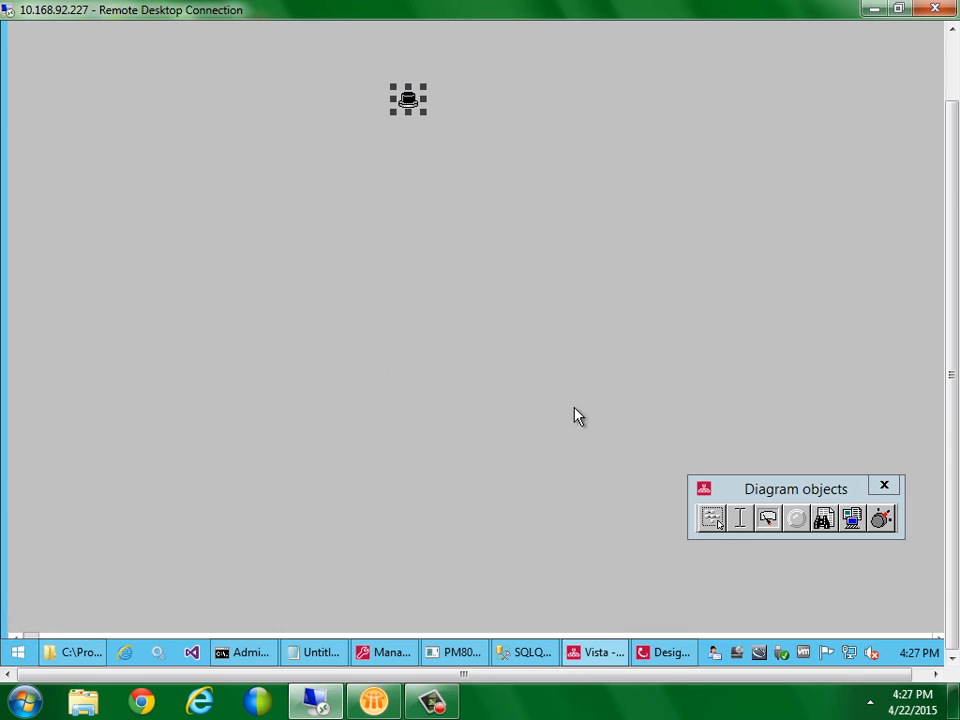
left_click_drag(953, 436, 953, 362)
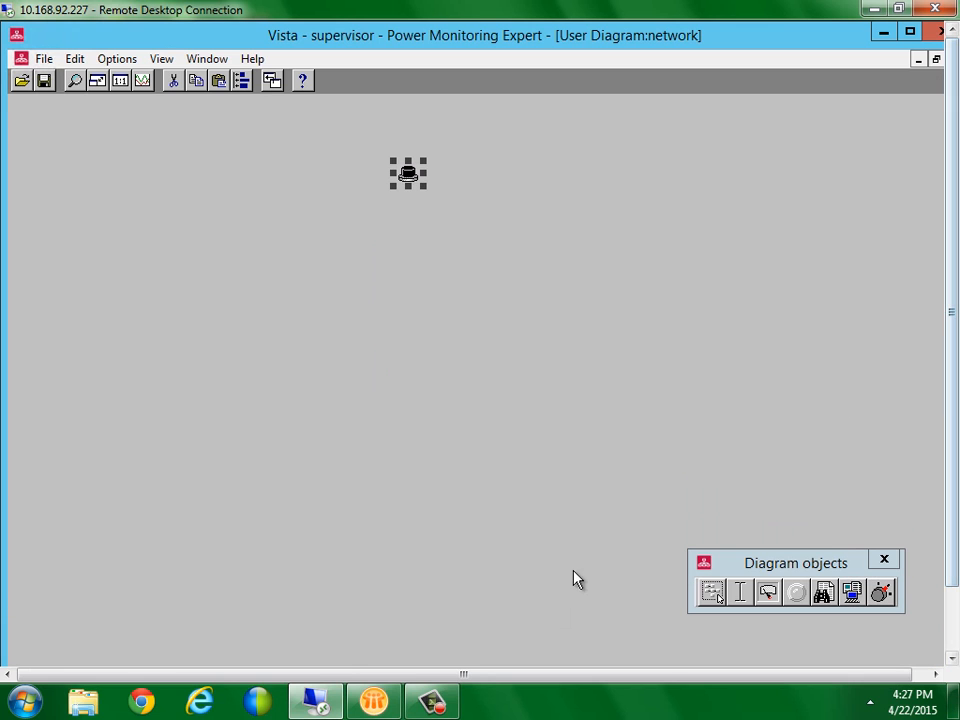
left_click(370, 698)
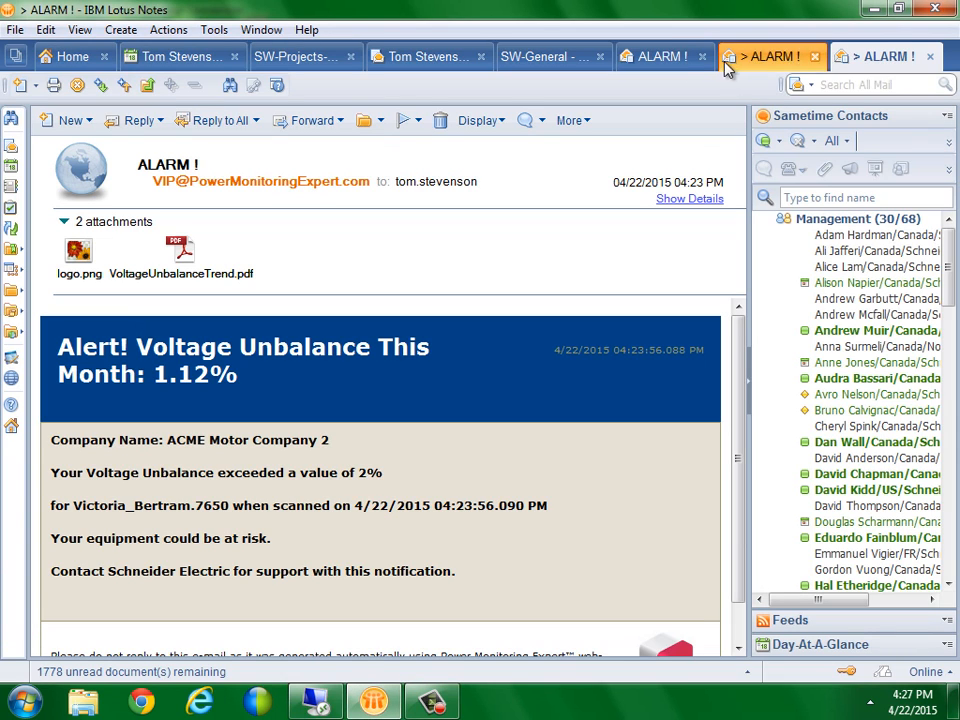
Read the new 'PM8000 Sub VUnbal' (0.00%) and 'Main 7650 V Unbal Alarm !' (1.08%) emails
left_click(930, 57)
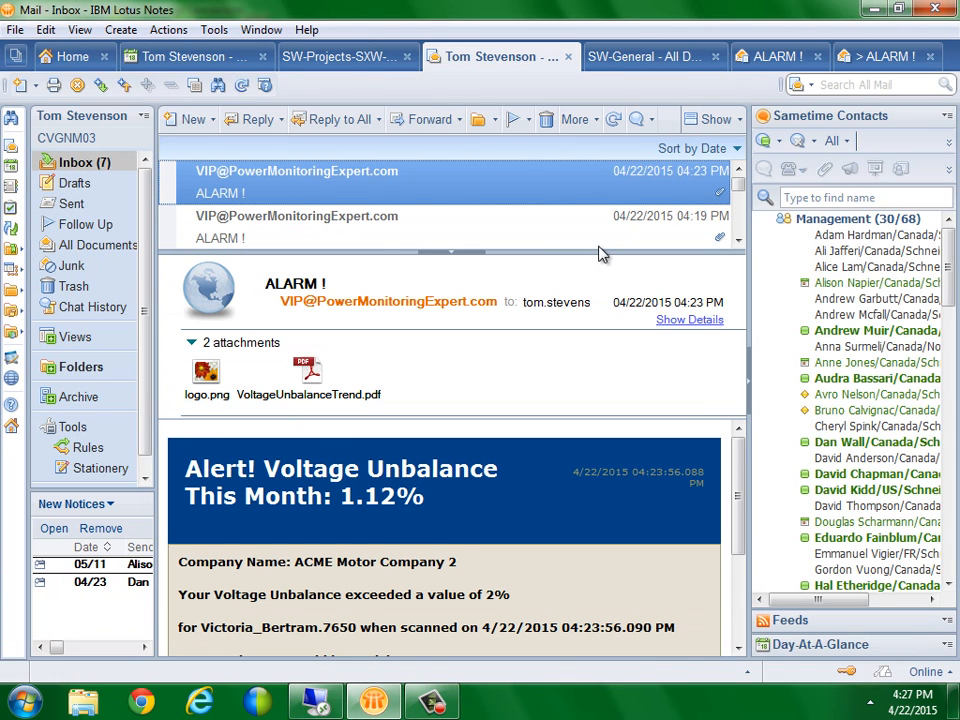
left_click_drag(598, 252, 598, 322)
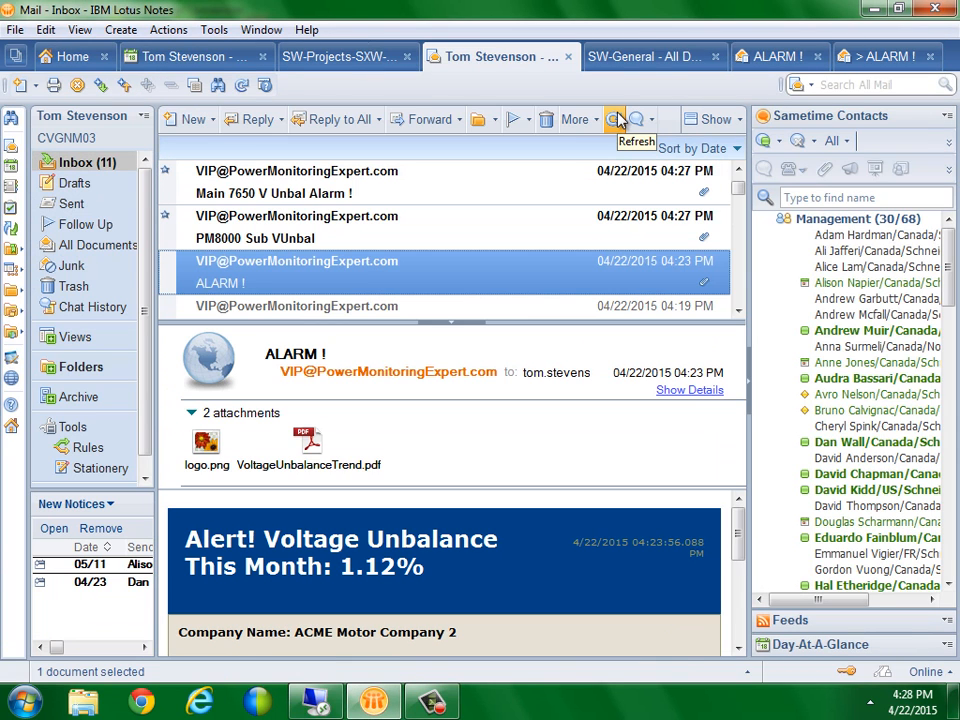
double_click(358, 238)
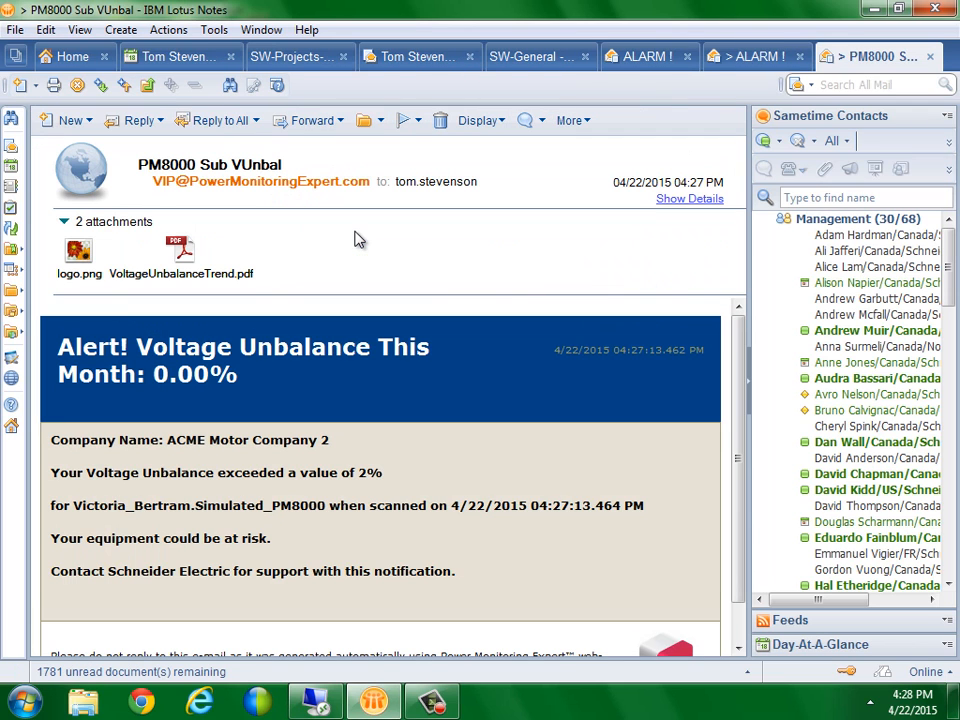
left_click(930, 57)
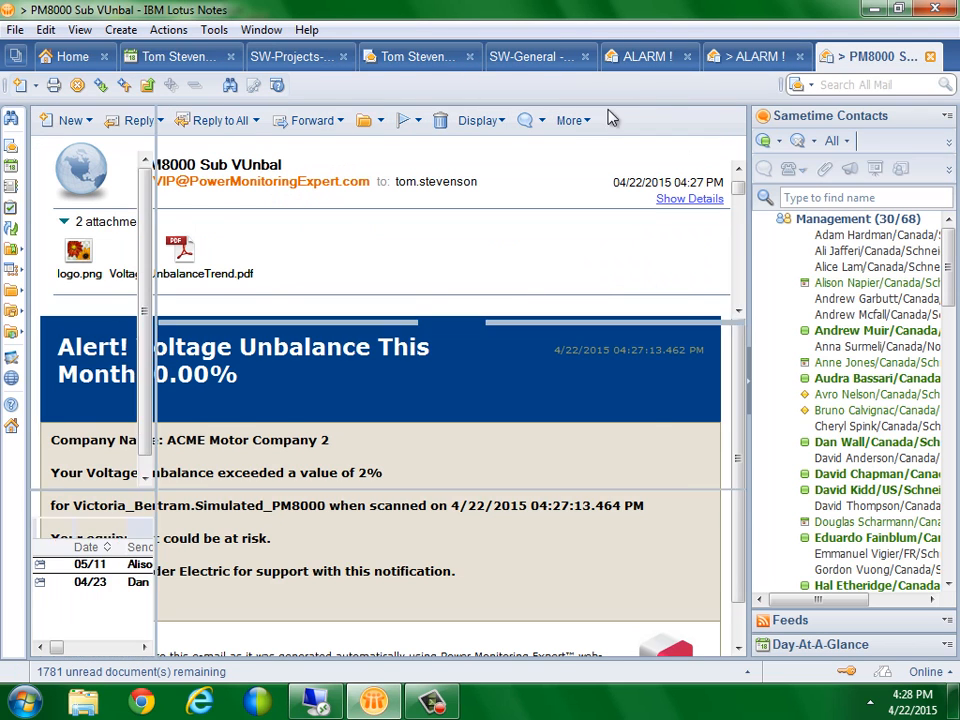
left_click(317, 195)
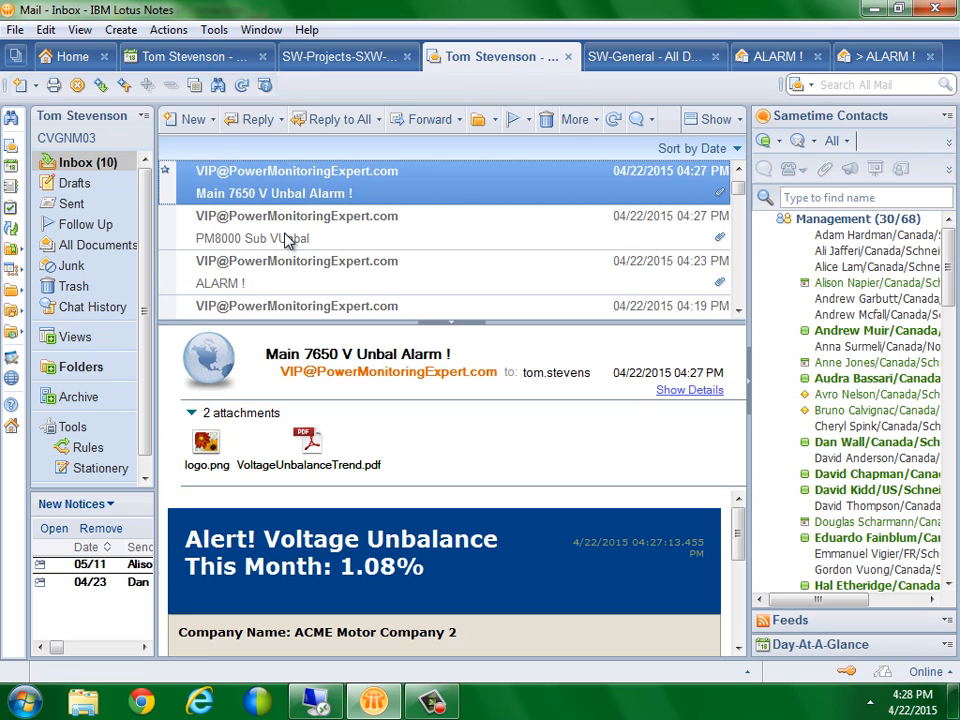
left_click(285, 240)
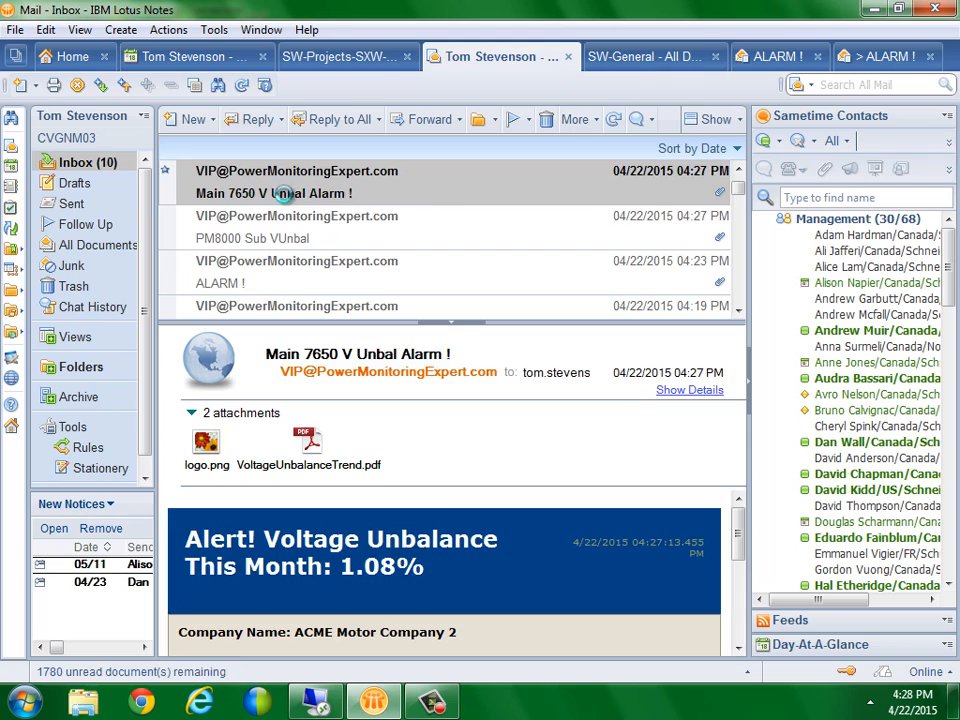
double_click(285, 200)
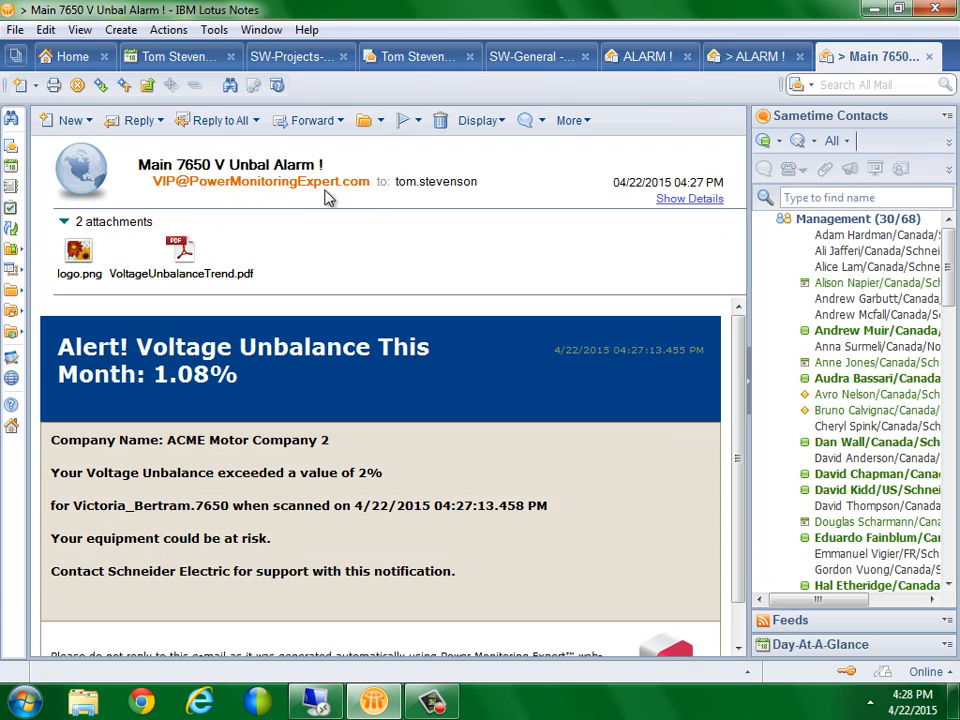
left_click(929, 56)
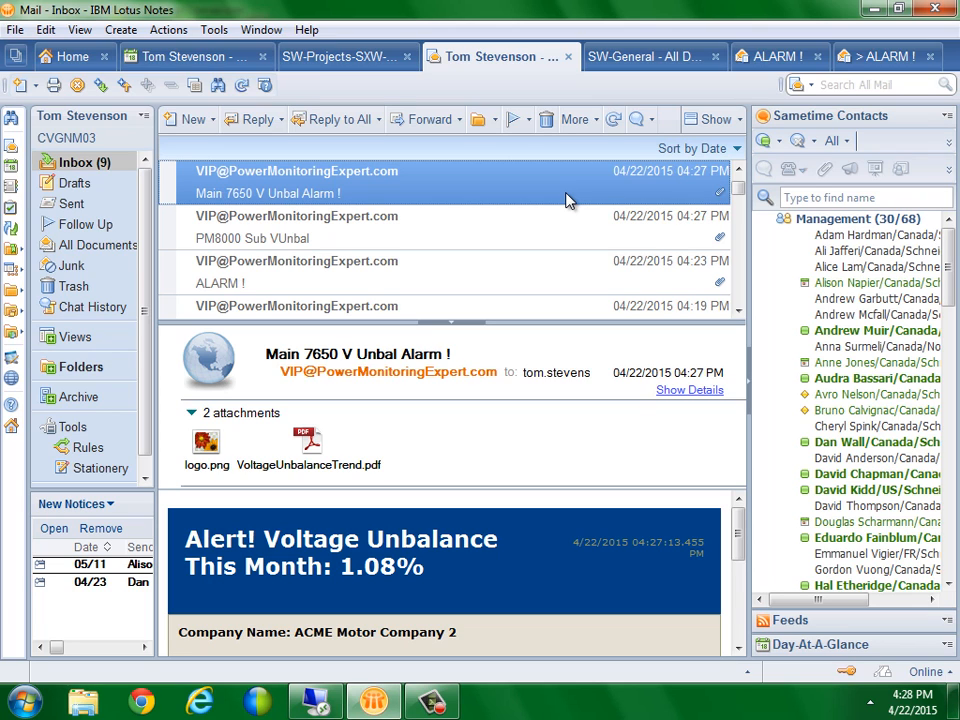
left_click(315, 702)
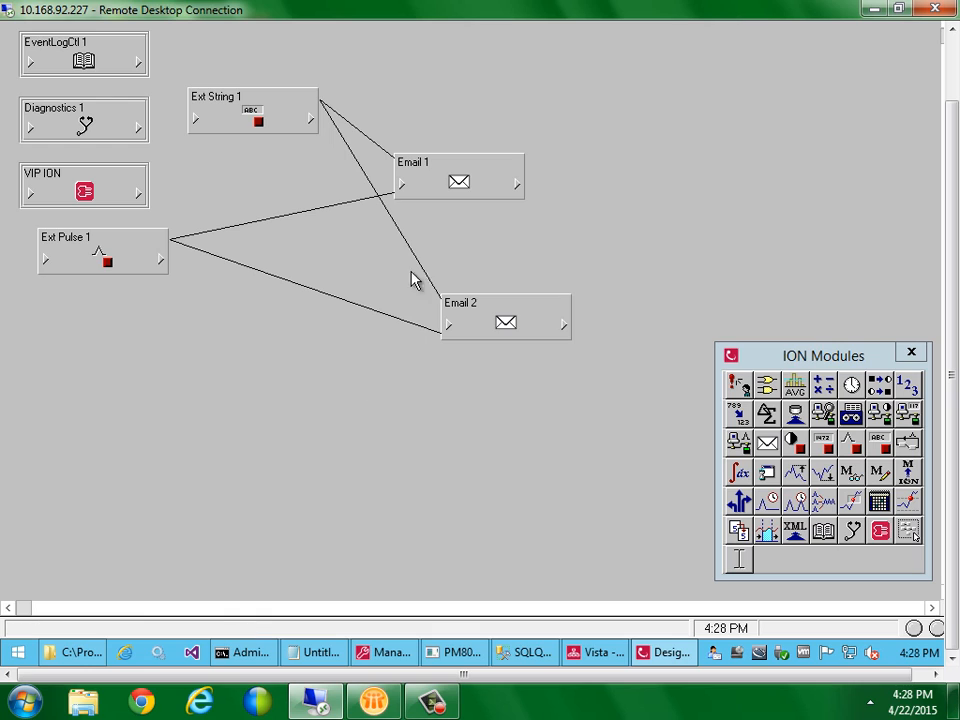
Shift Email 1 right and check its Notification Wait Period without changing it
left_click_drag(455, 178, 476, 178)
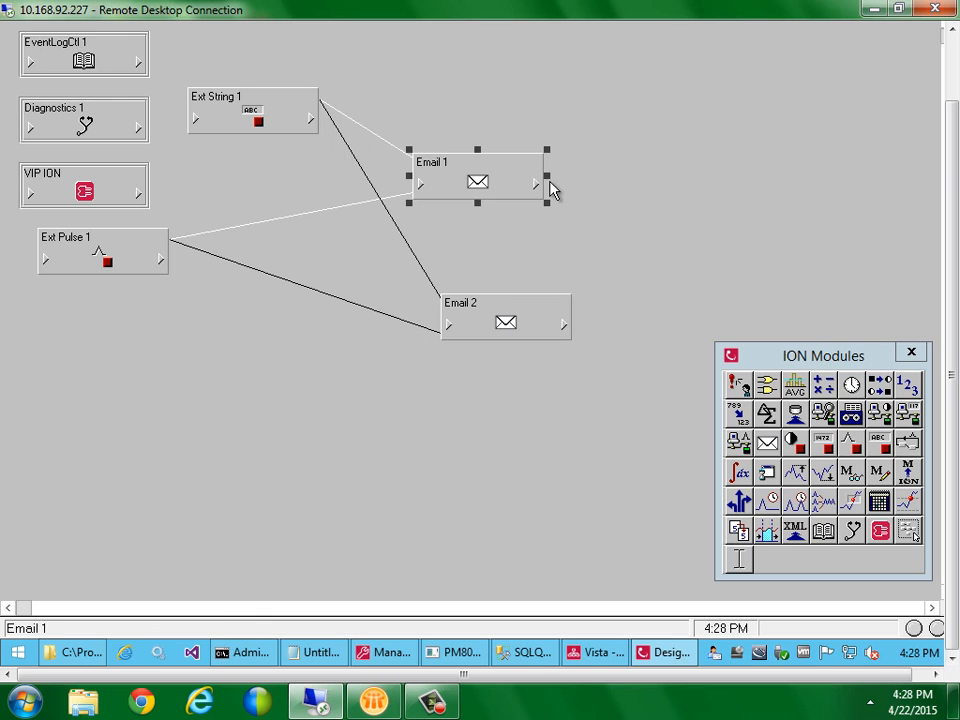
double_click(492, 182)
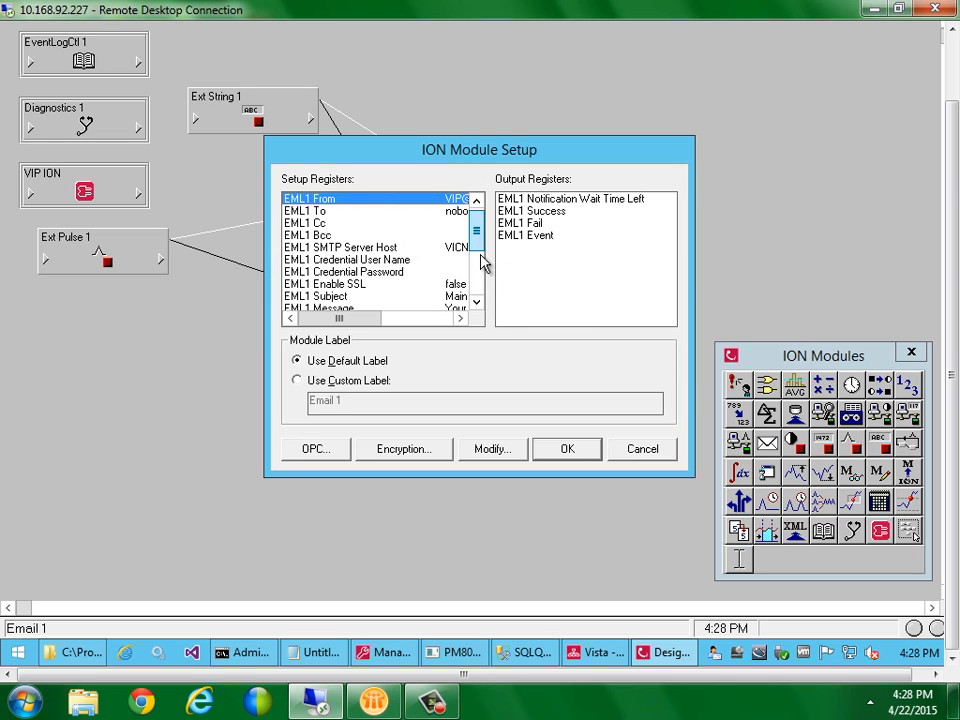
left_click(481, 261)
left_click(481, 273)
left_click(415, 285)
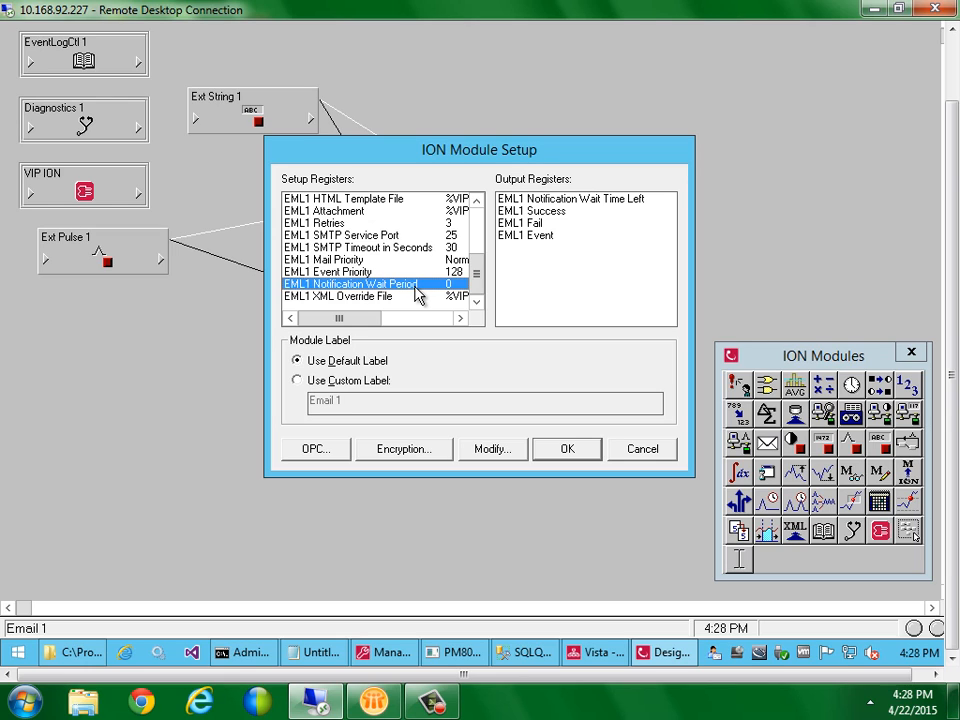
left_click(660, 451)
Move Email 2 left and set its Notification Wait Period to 10
left_click_drag(489, 336, 472, 332)
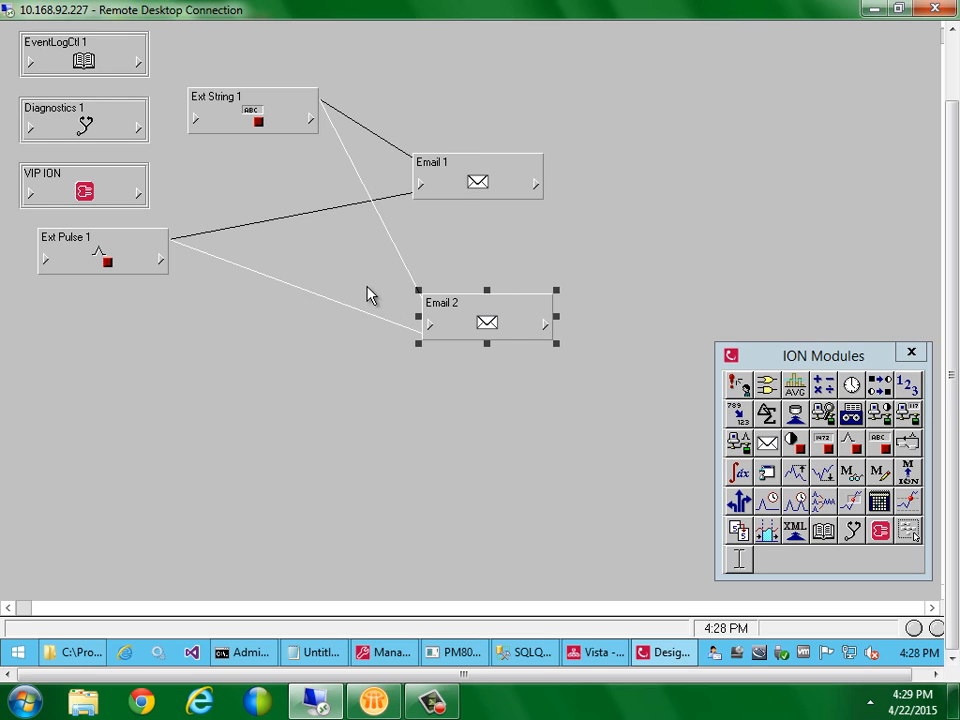
left_click(465, 364)
left_click(481, 332)
left_click_drag(476, 231, 476, 251)
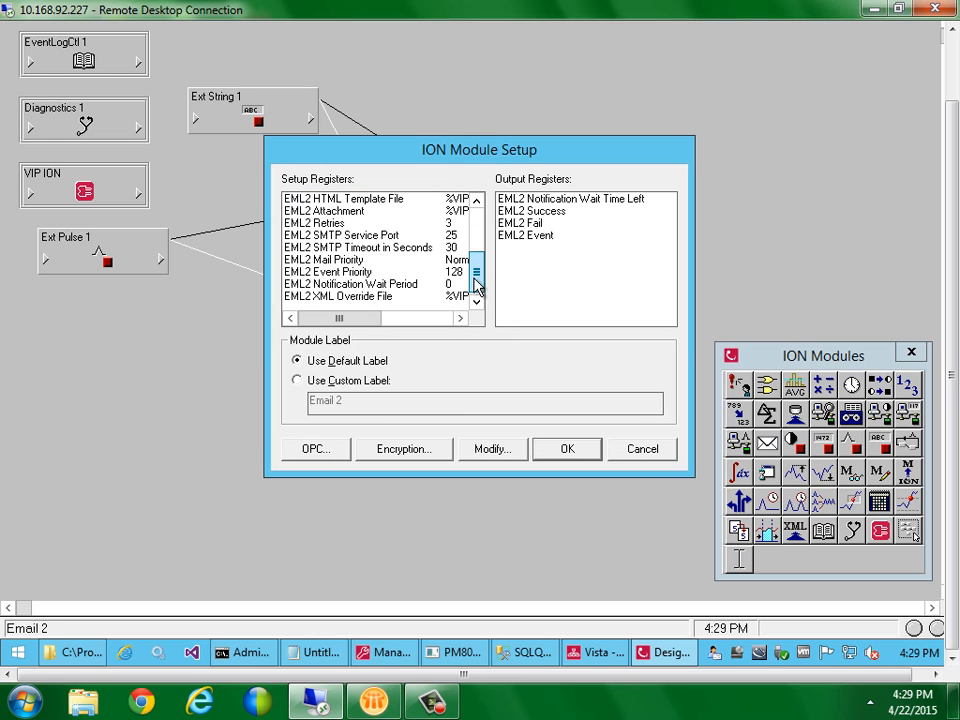
double_click(425, 285)
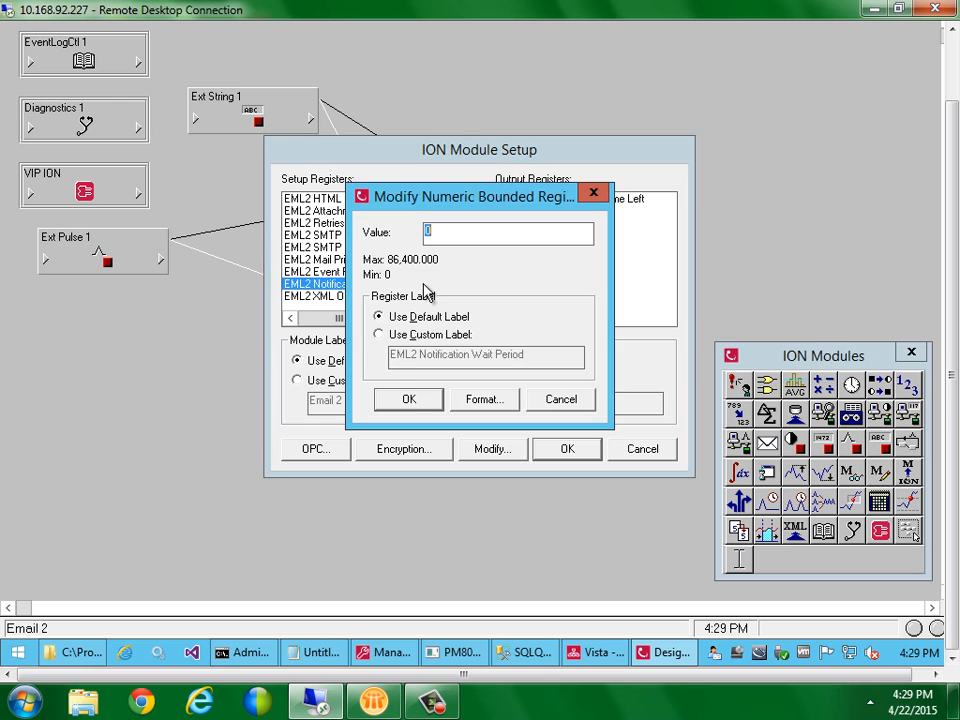
type("10")
key("Return")
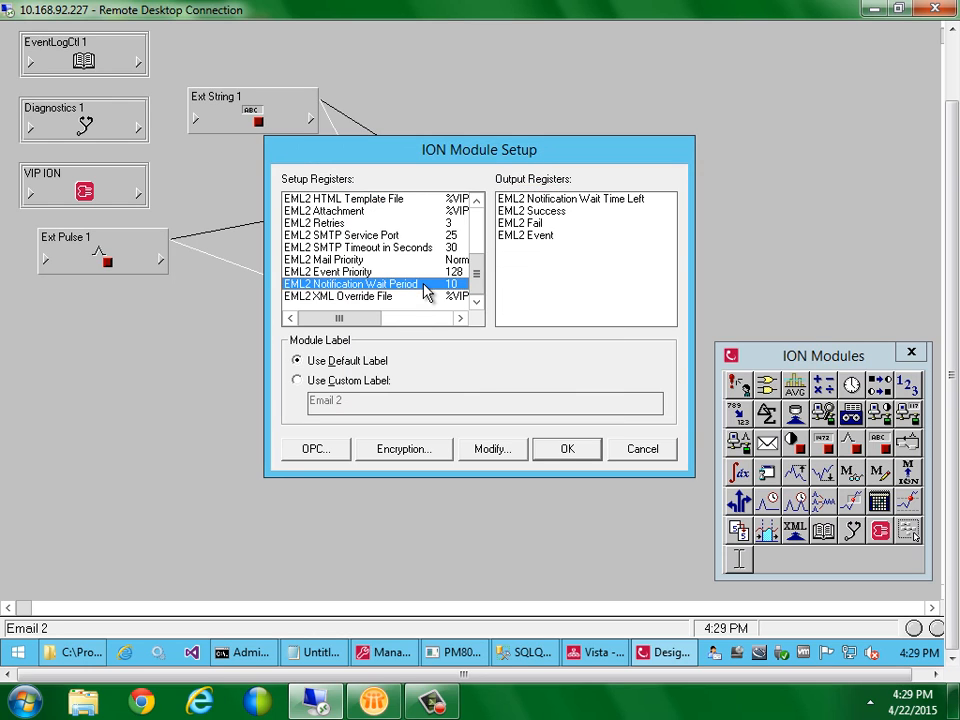
key("Return")
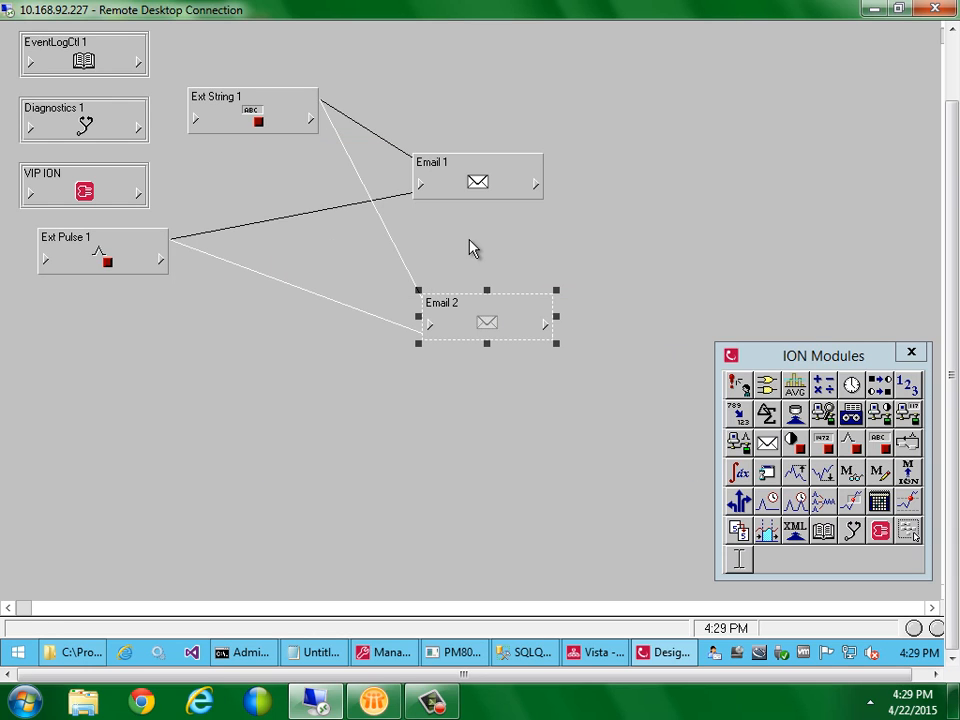
Link Email 1's EML1 Success output into Email 2 and move Email 2 right
left_click(539, 185)
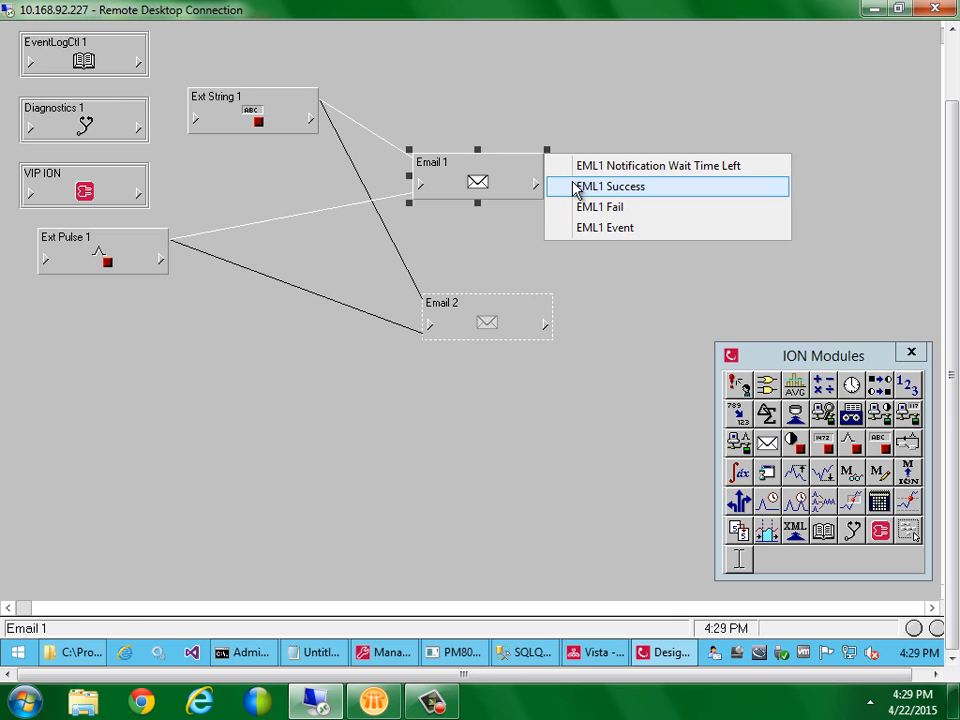
left_click(553, 186)
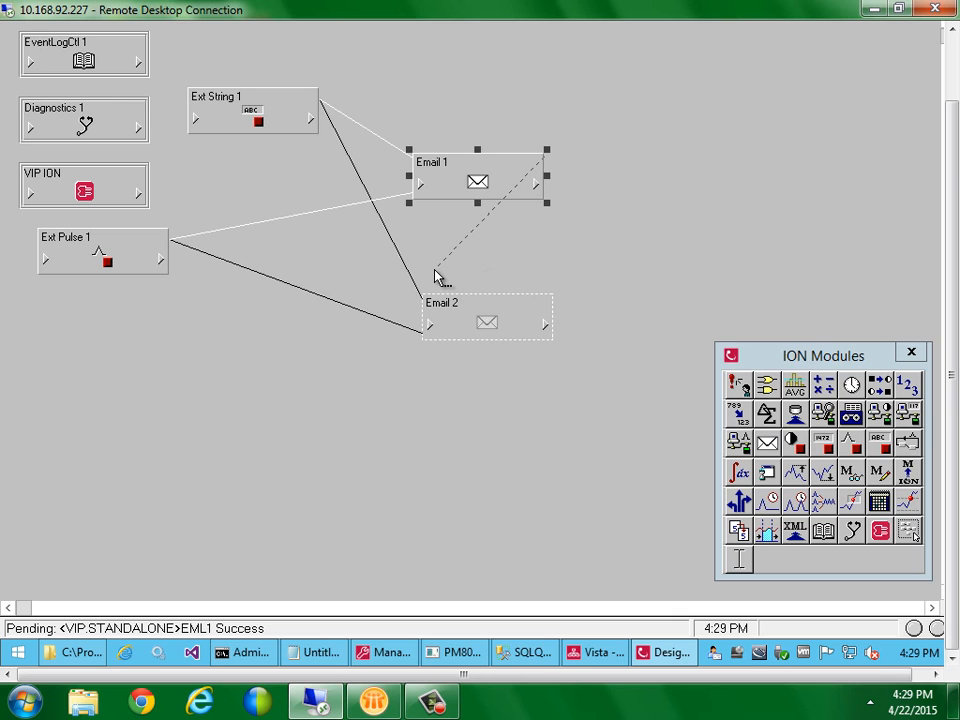
left_click(430, 316)
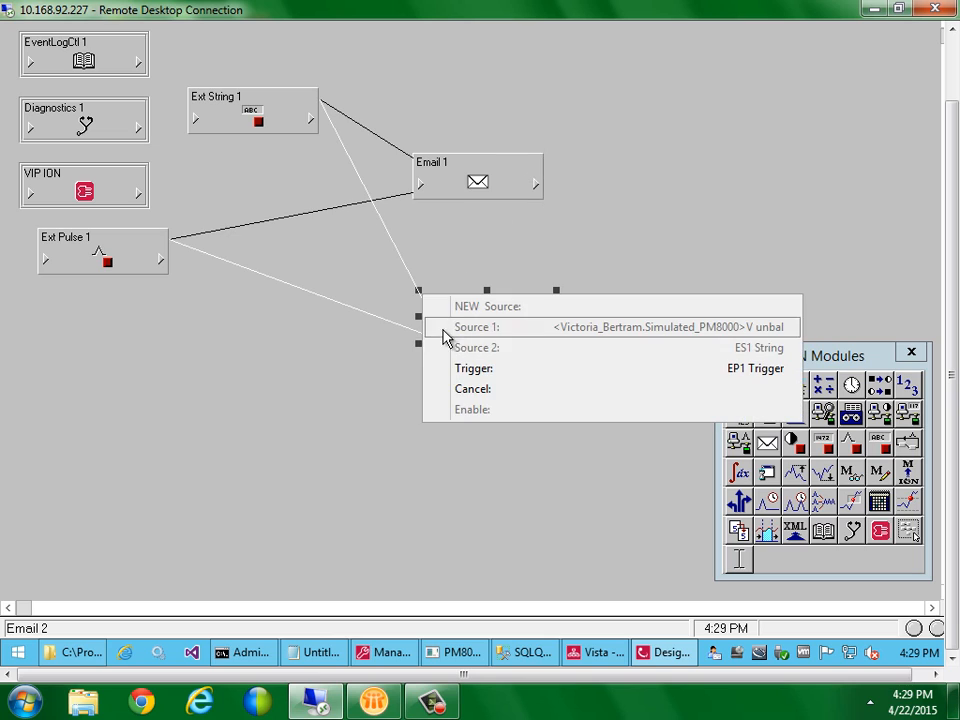
left_click(455, 389)
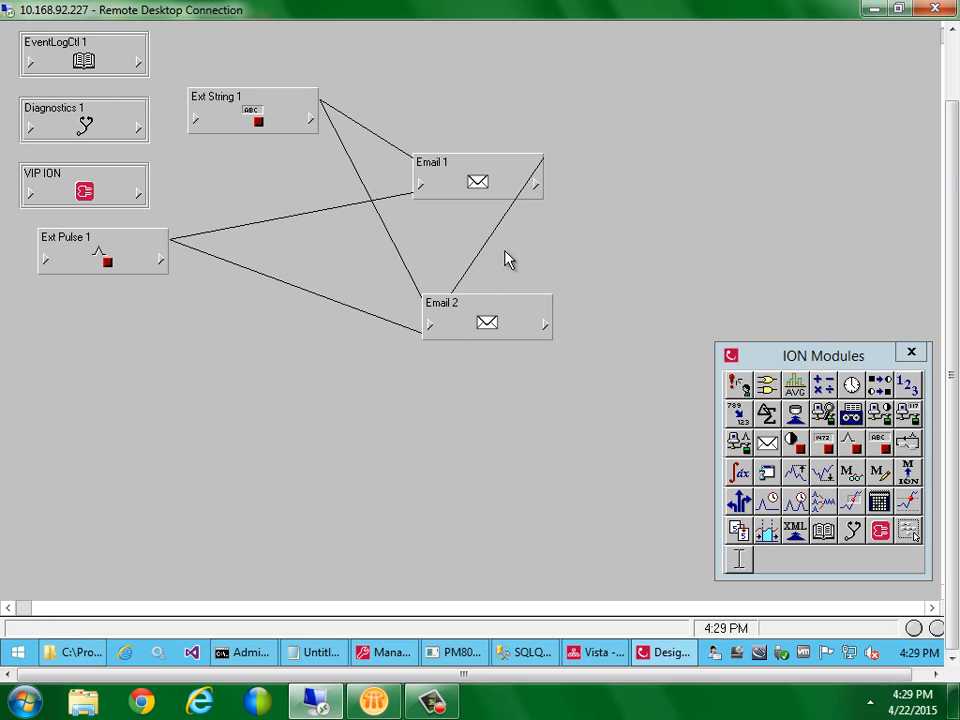
left_click_drag(455, 320, 489, 321)
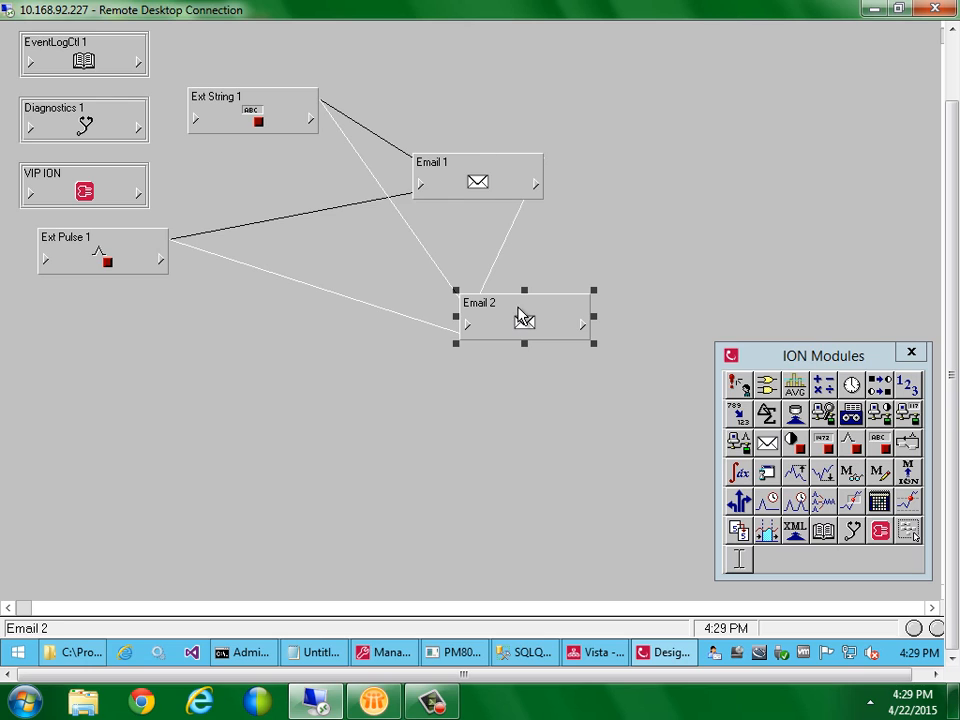
left_click(610, 203)
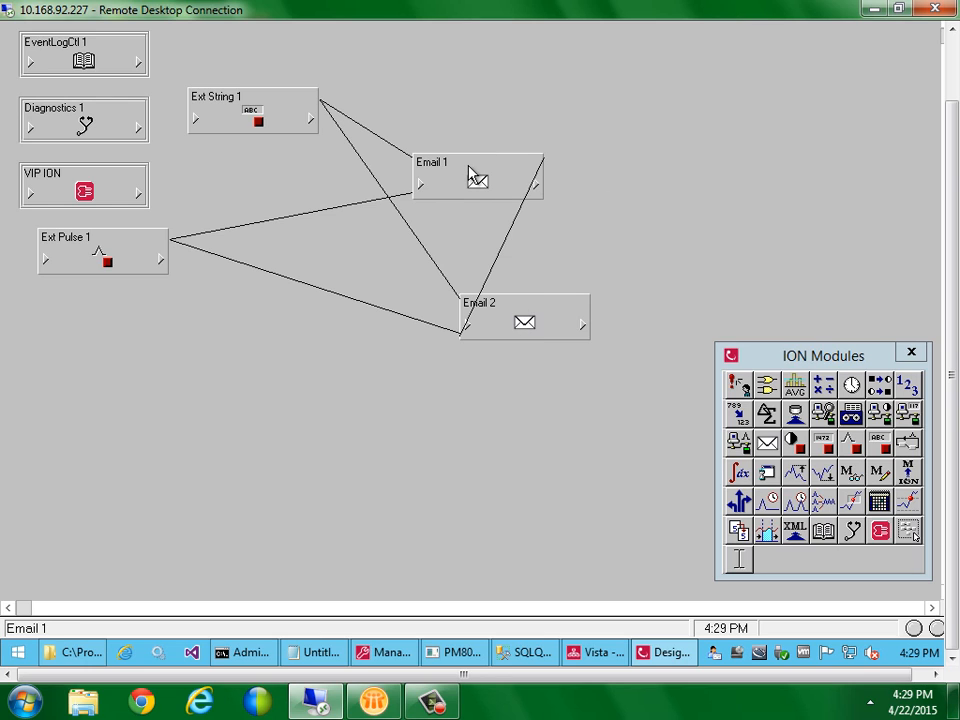
left_click(476, 176)
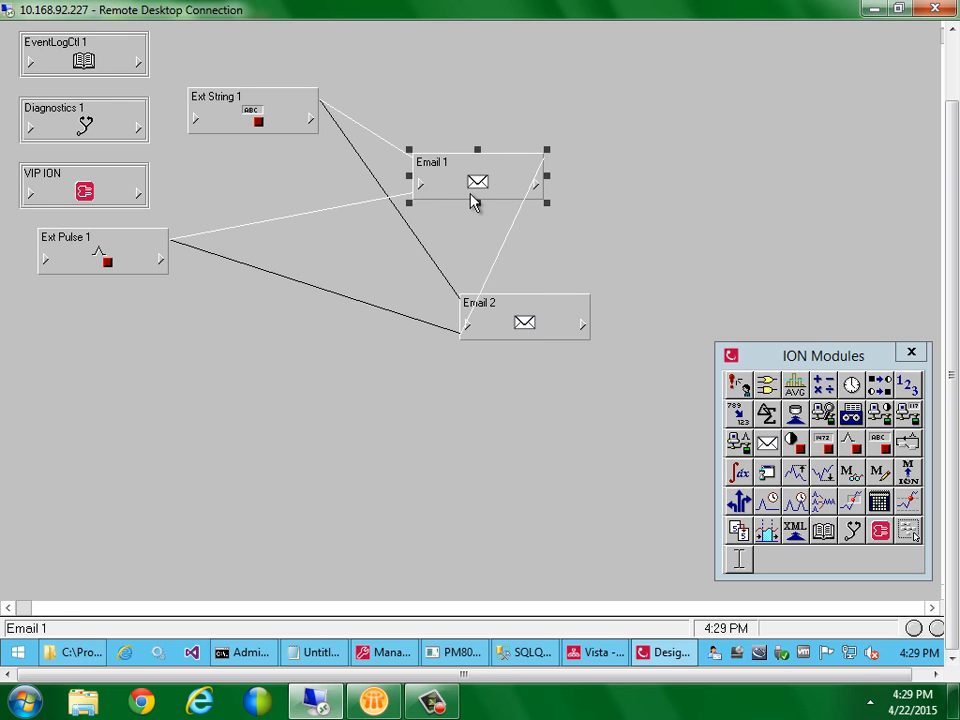
left_click(536, 185)
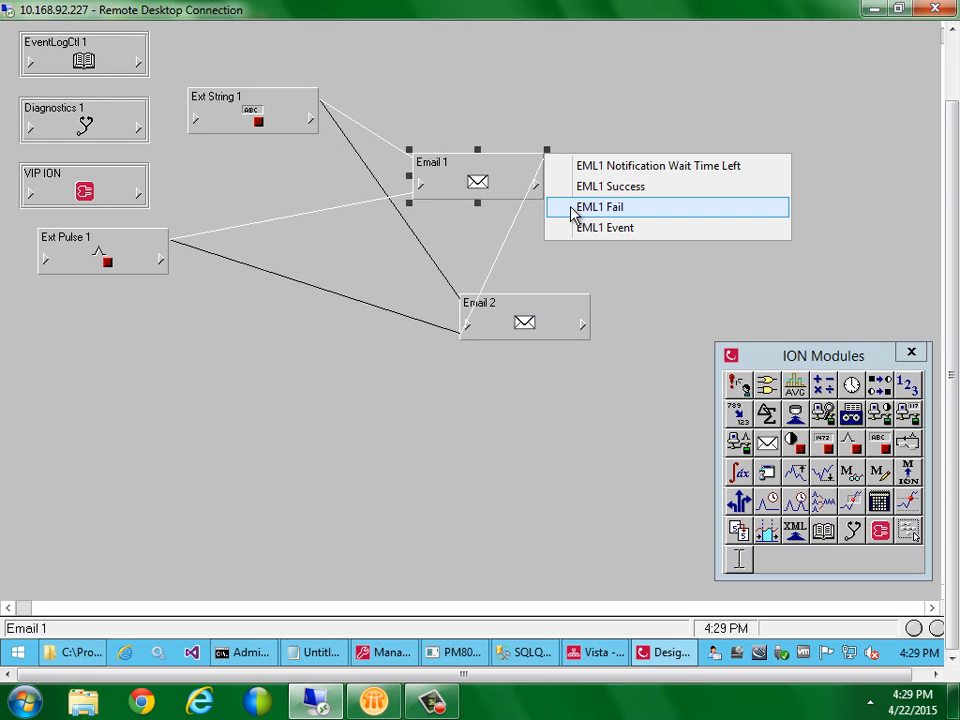
left_click(536, 266)
left_click(518, 312)
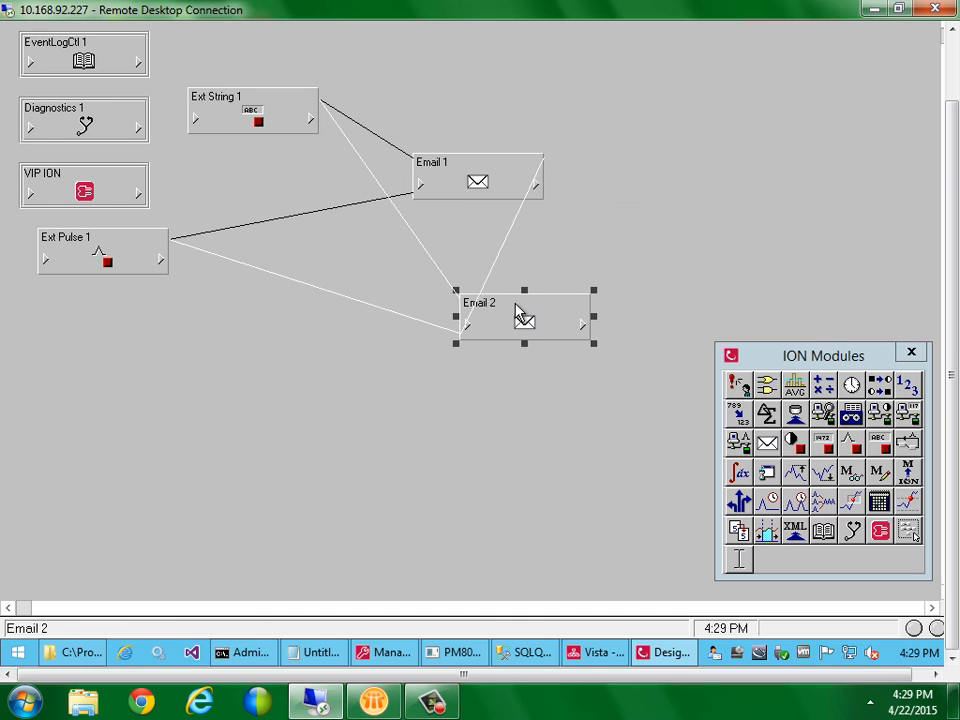
left_click(499, 422)
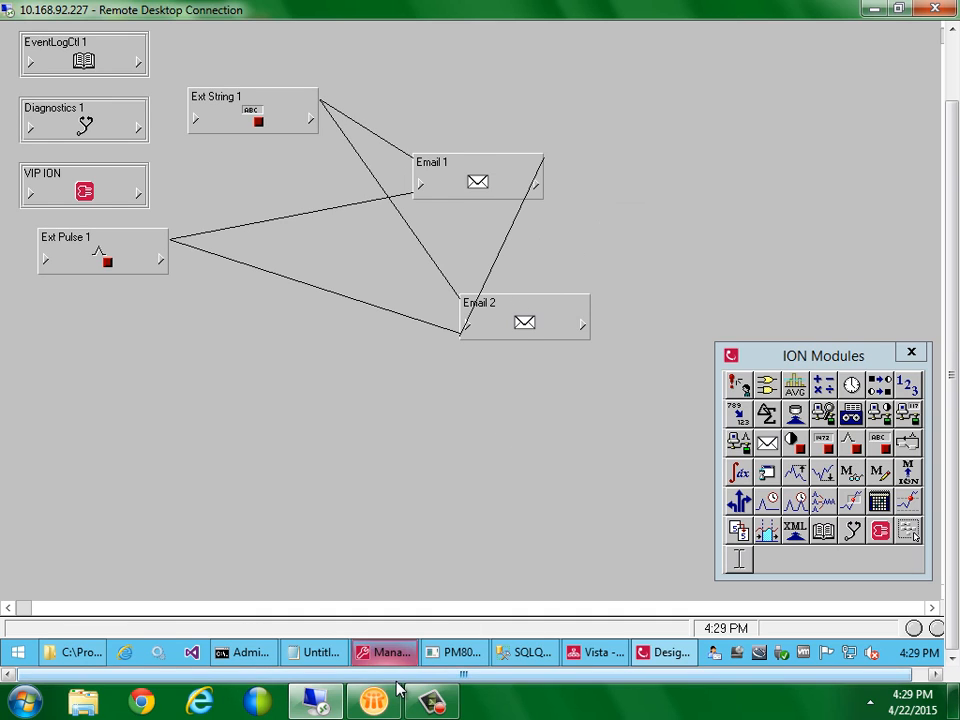
Fire and confirm the test trigger on the Vista diagram
left_click(590, 658)
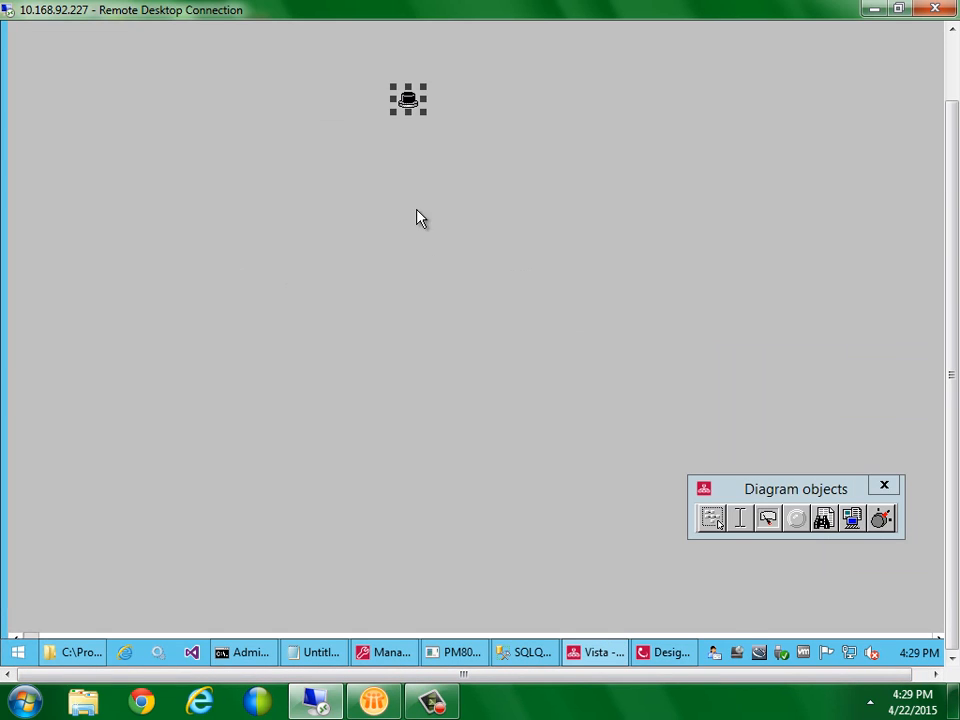
left_click(410, 98)
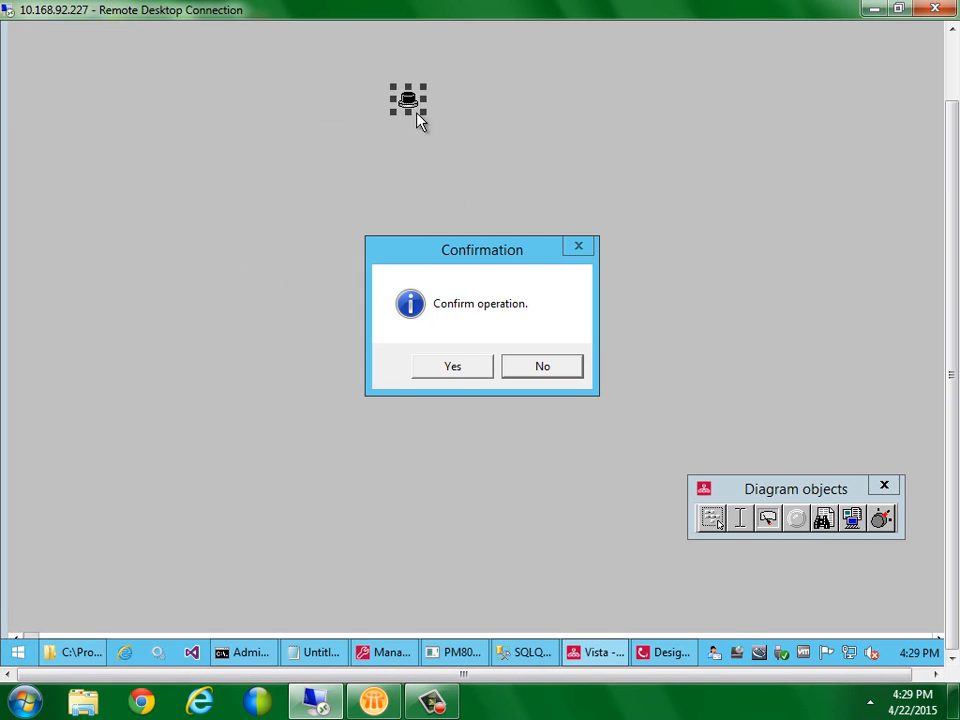
left_click(455, 371)
Read the newest 4:29 PM Main 7650 alarm email showing 1.15% unbalance, then minimize Lotus Notes
left_click(374, 700)
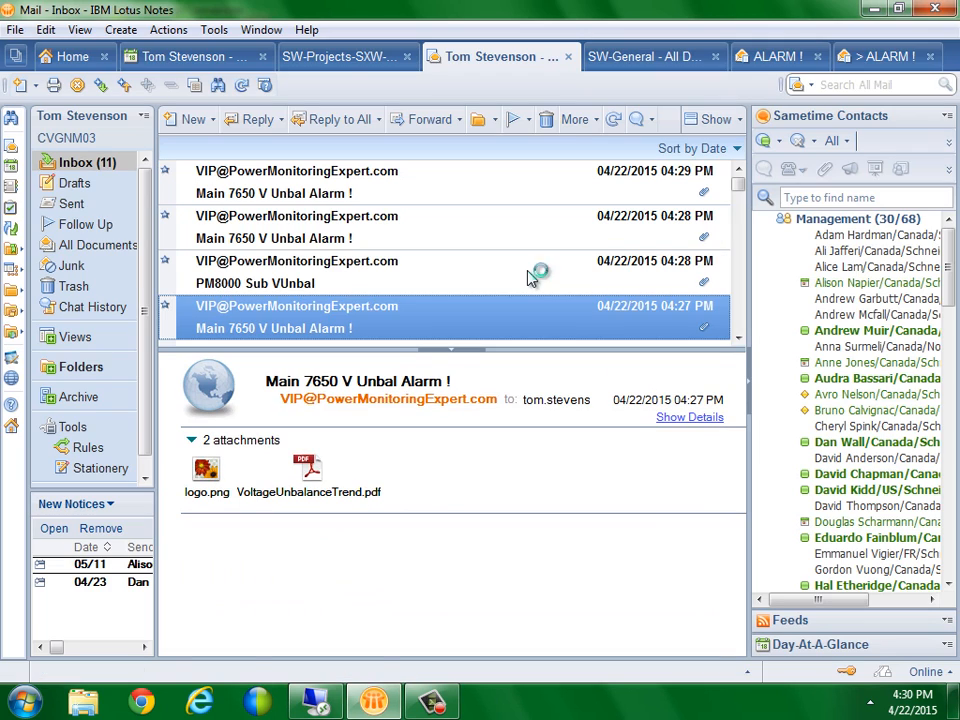
key("Up")
key("Up")
key("Up")
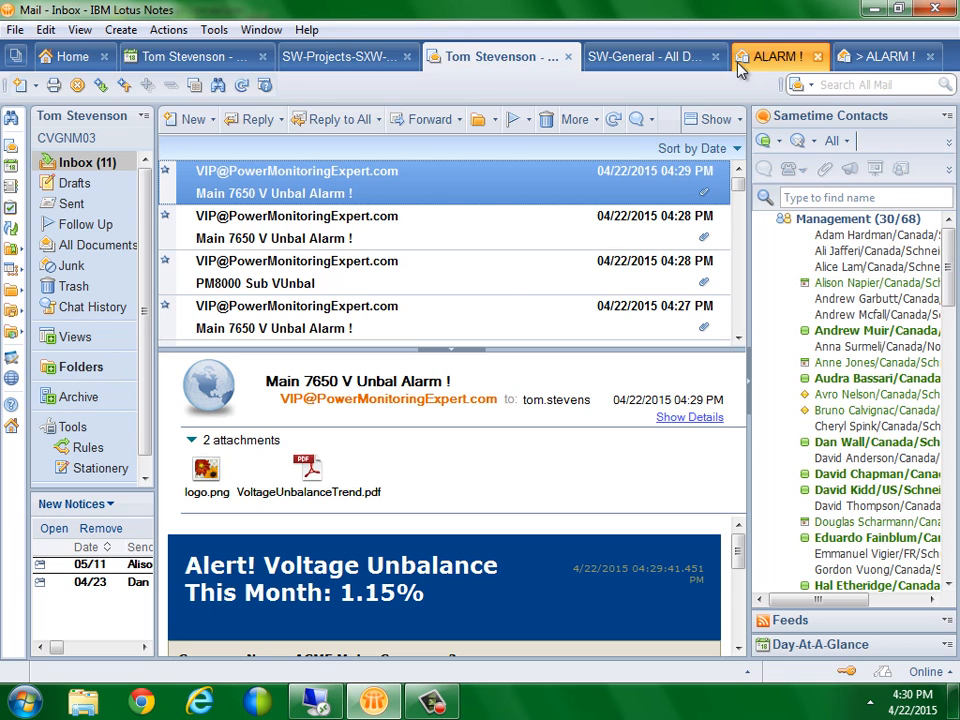
left_click(870, 10)
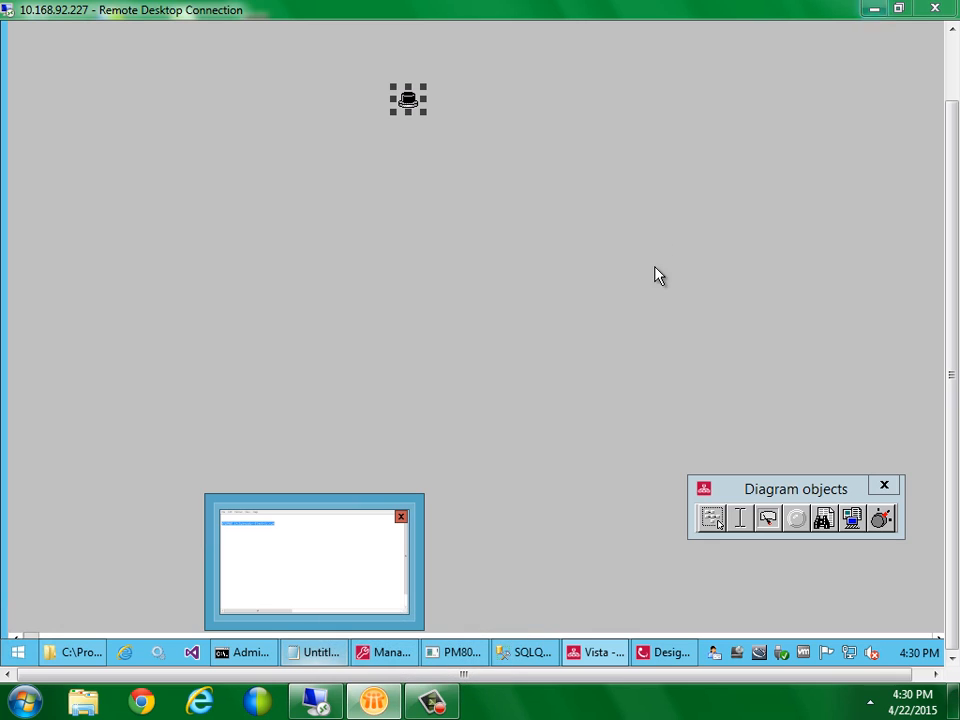
Bring ION Designer's diagram with Email 1 and Email 2 back in front
left_click(660, 665)
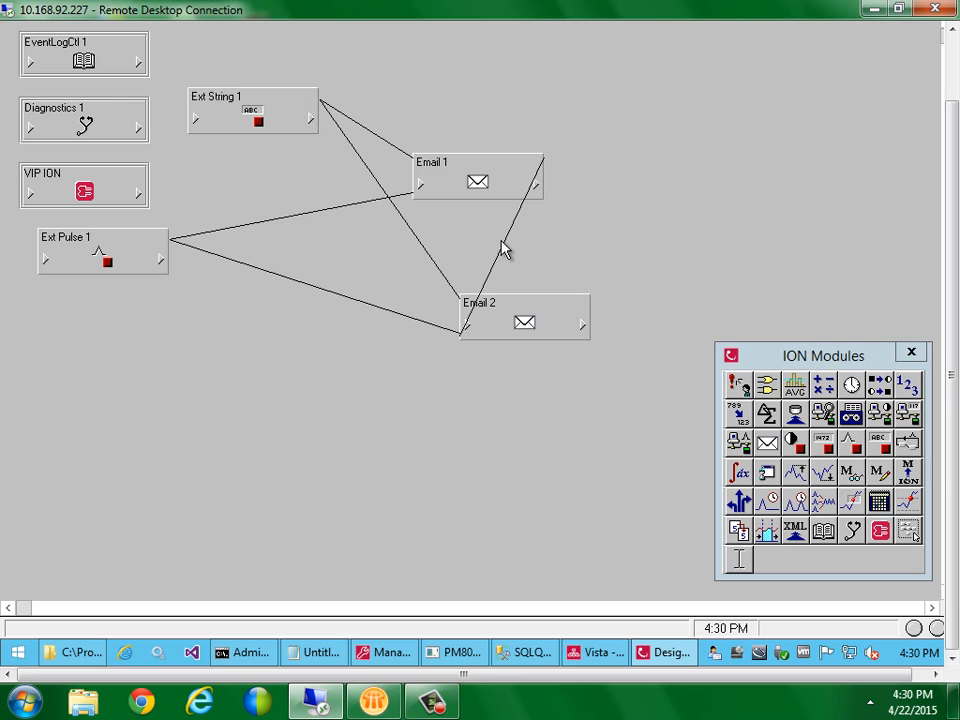
Delete Email 2 with its links, set Email 1's Notification Wait Period to 15, and save
left_click(519, 316)
key("Delete")
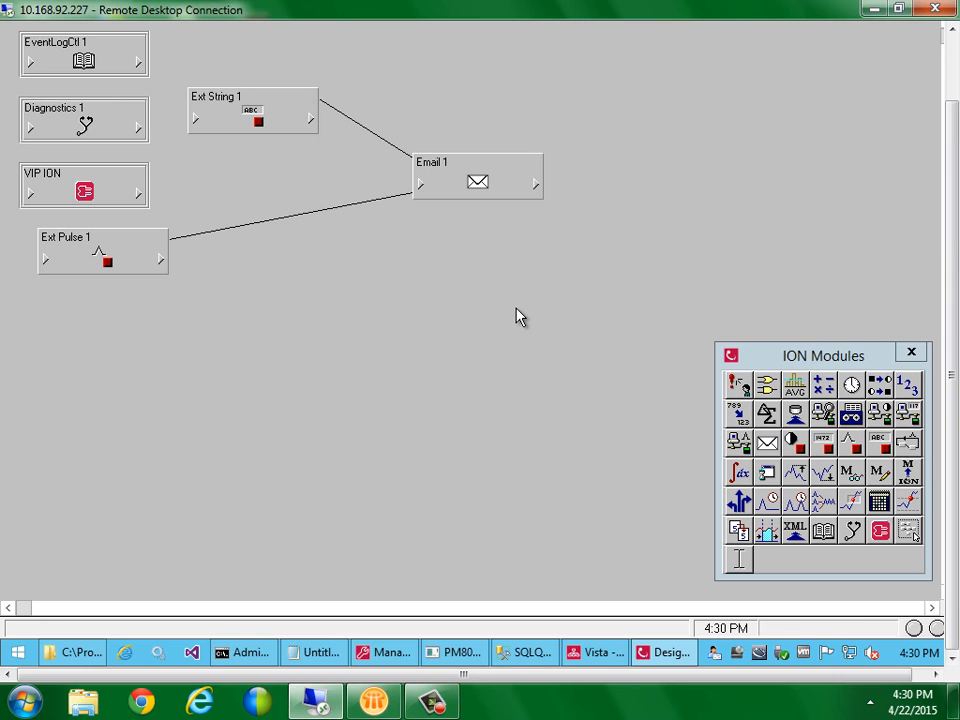
left_click(462, 183)
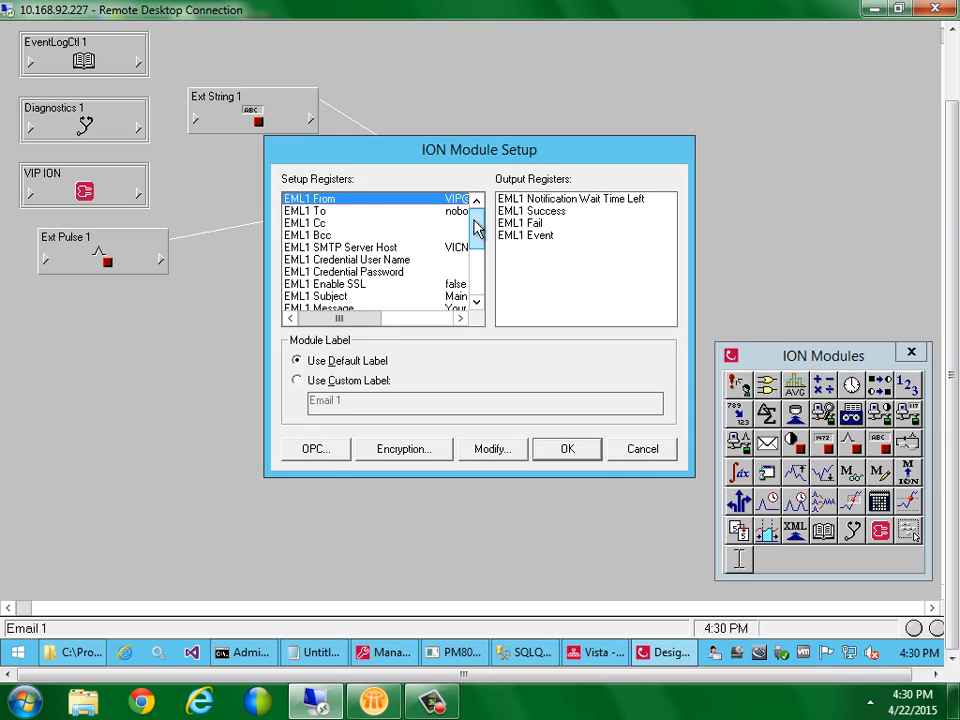
left_click(476, 275)
double_click(451, 286)
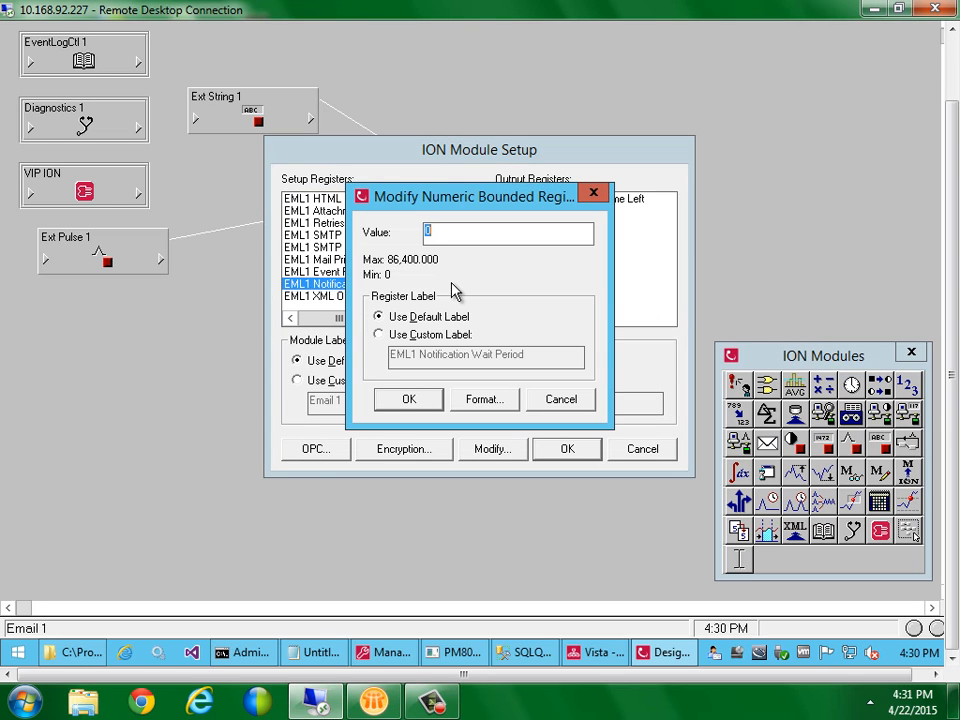
type("15")
key("Return")
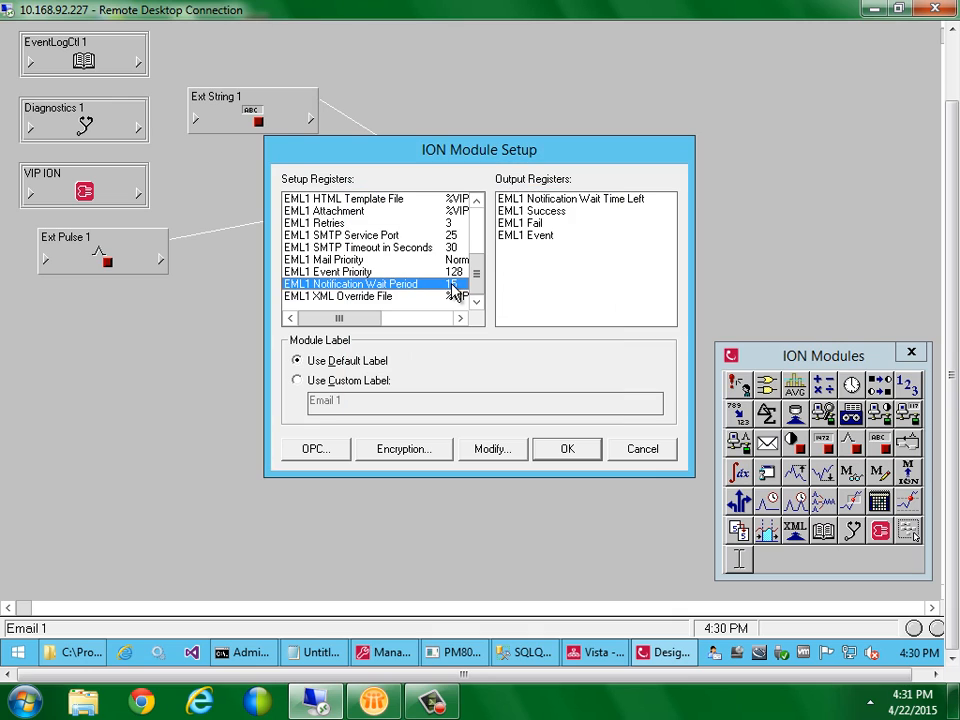
left_click(572, 455)
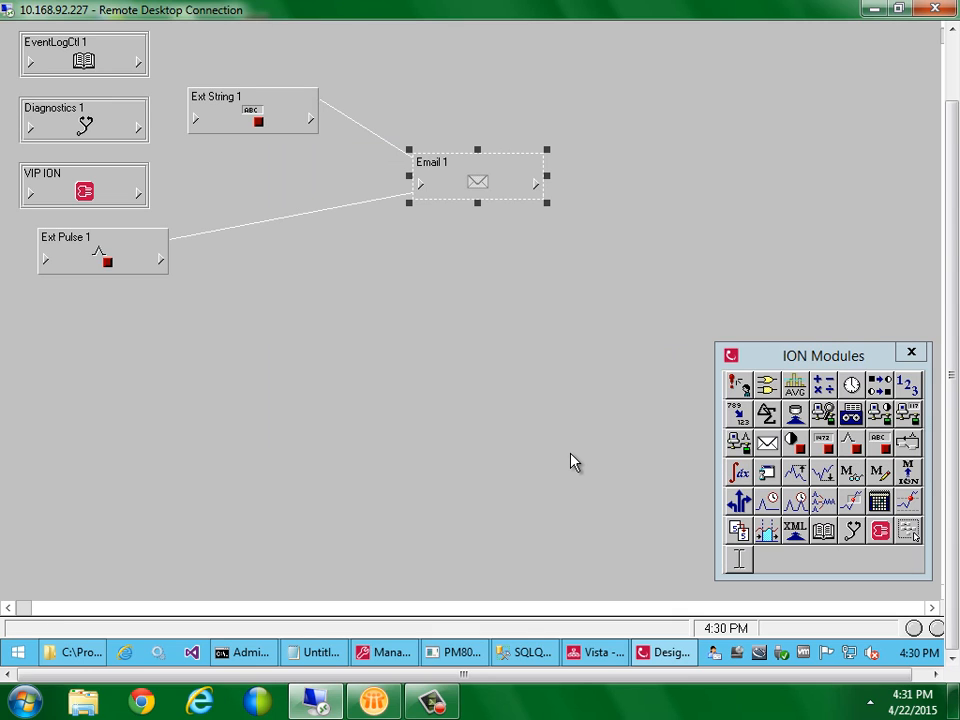
key("ctrl+s")
Fire and confirm the Vista test trigger five times, then check the Lotus Notes inbox
left_click(556, 454)
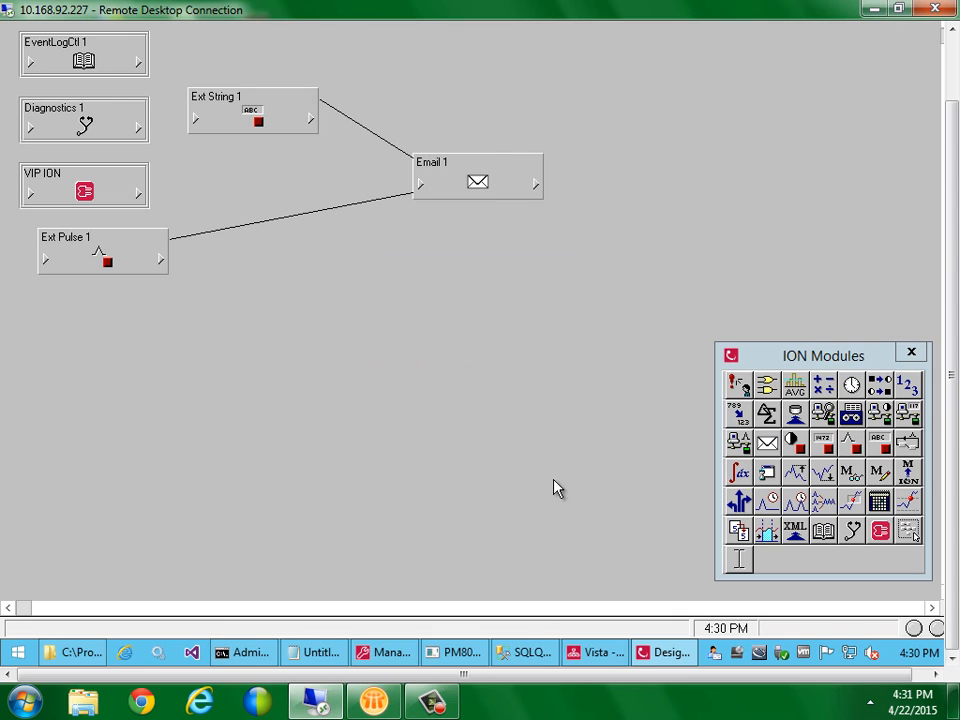
left_click(589, 655)
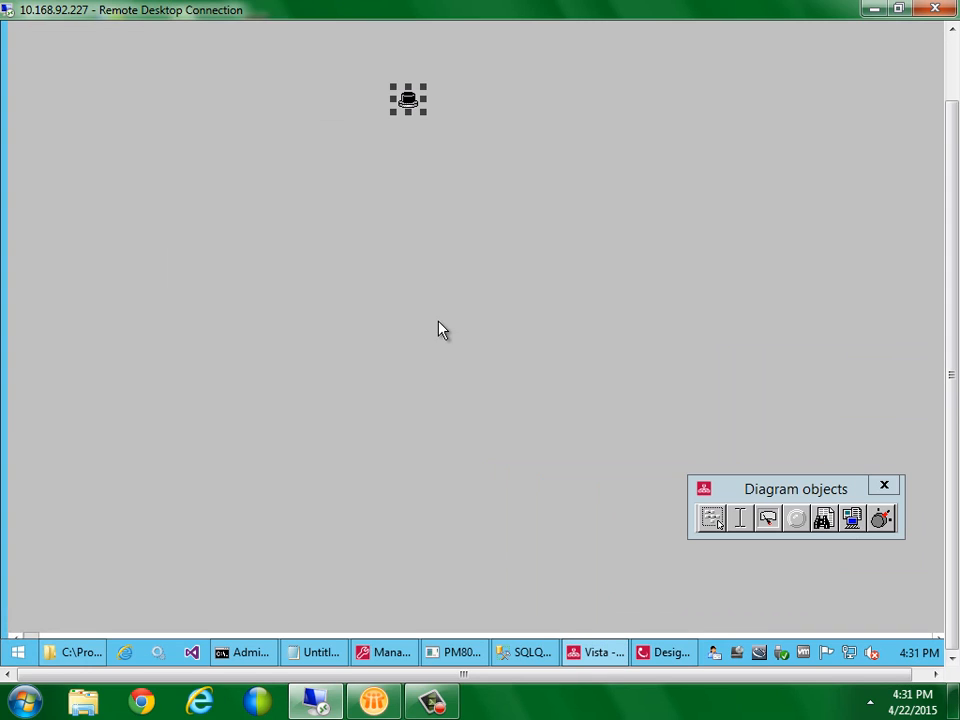
left_click(412, 100)
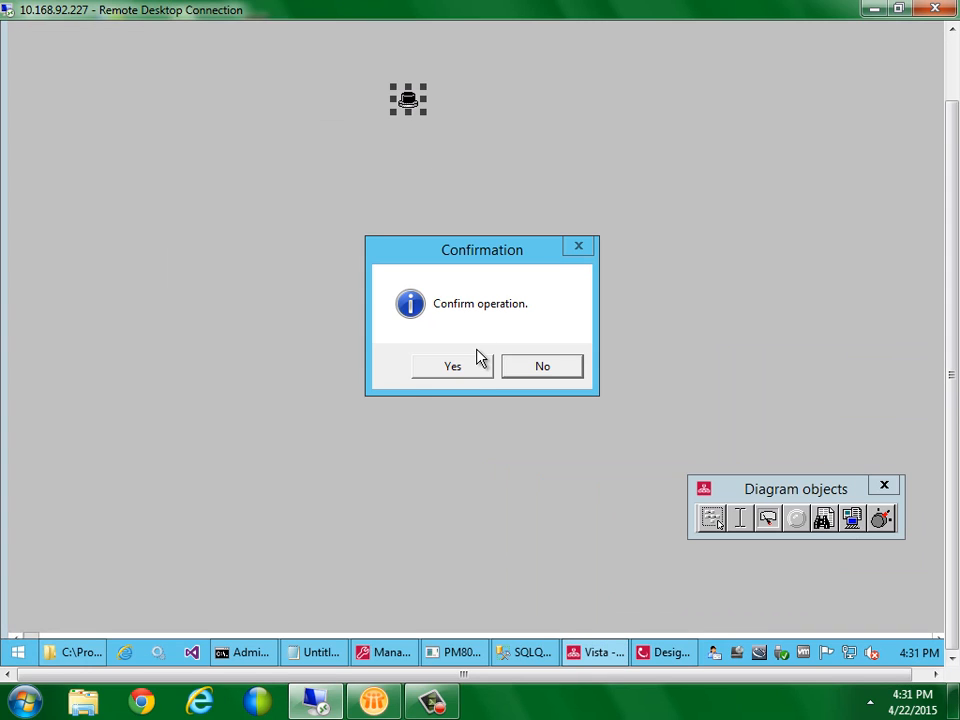
left_click(466, 374)
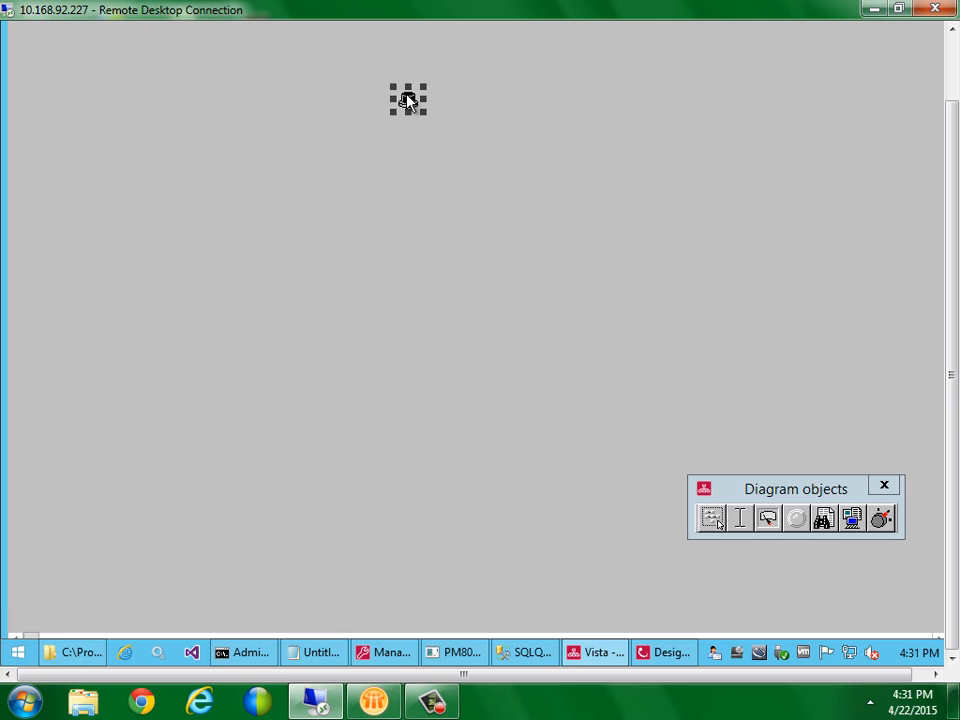
left_click(408, 100)
left_click(461, 374)
left_click(416, 116)
left_click(460, 370)
left_click(407, 101)
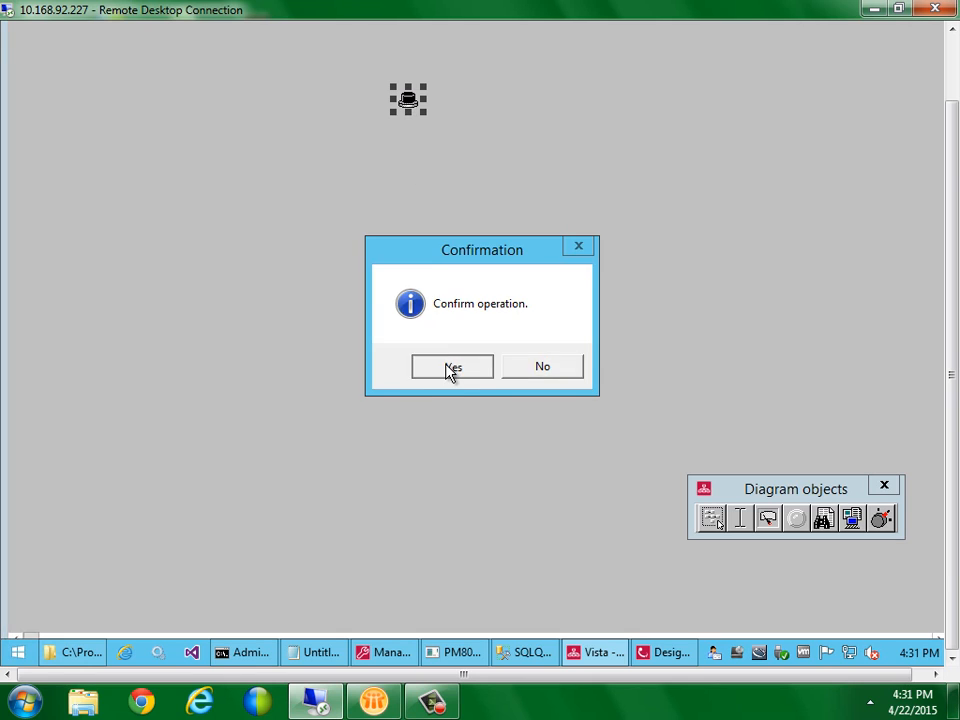
left_click(449, 370)
left_click(409, 101)
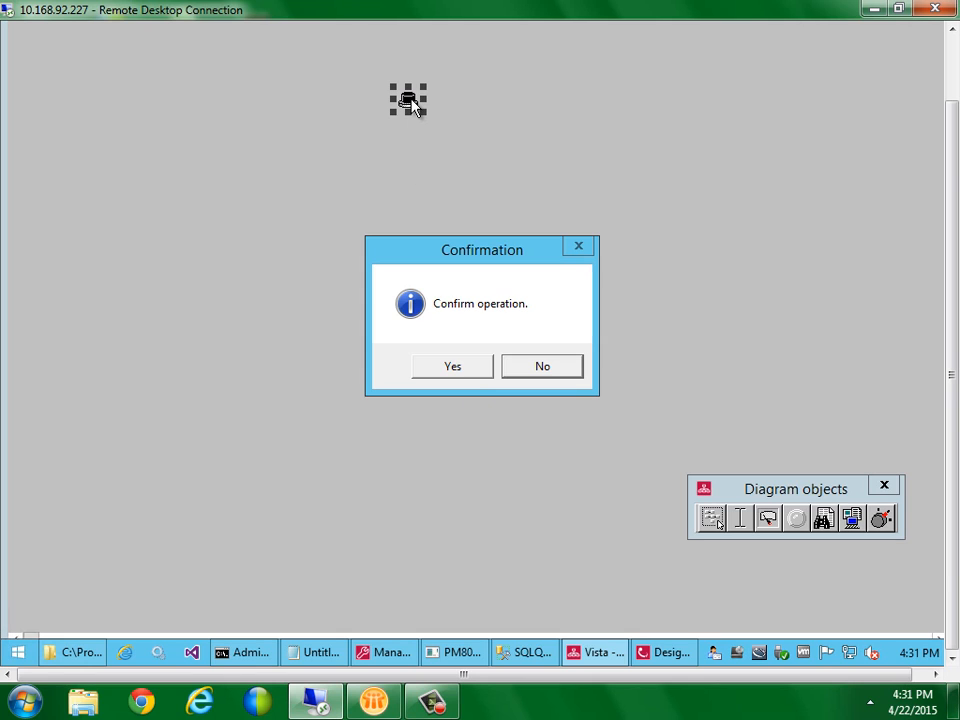
left_click(454, 370)
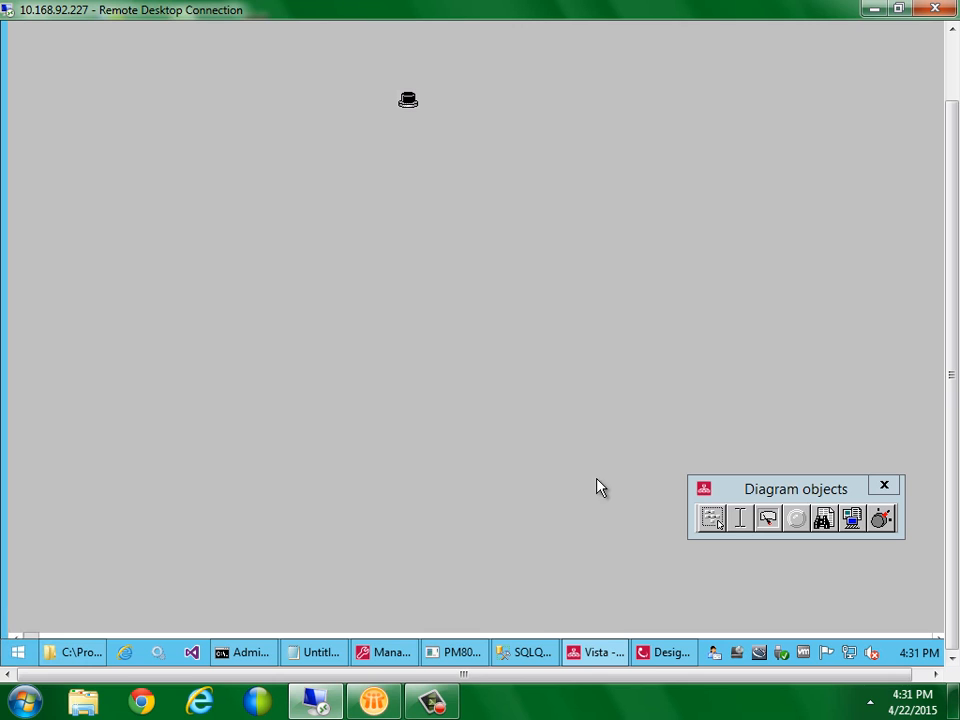
left_click(374, 701)
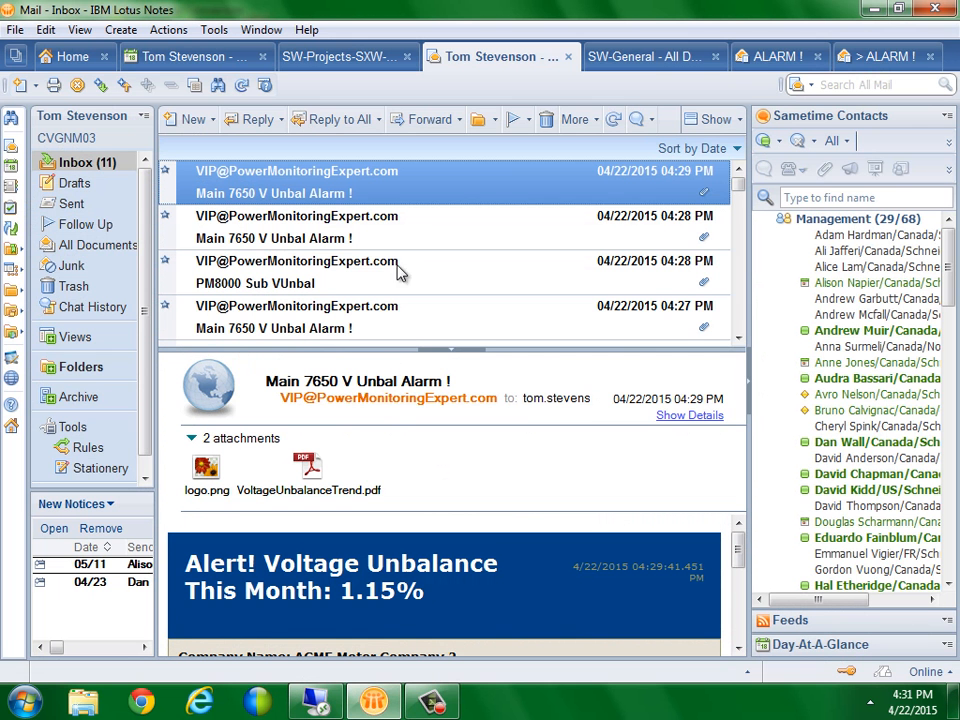
Refresh the inbox, delete the three older voltage-unbalance alarm emails, and open the newest 04:31 one
left_click(616, 120)
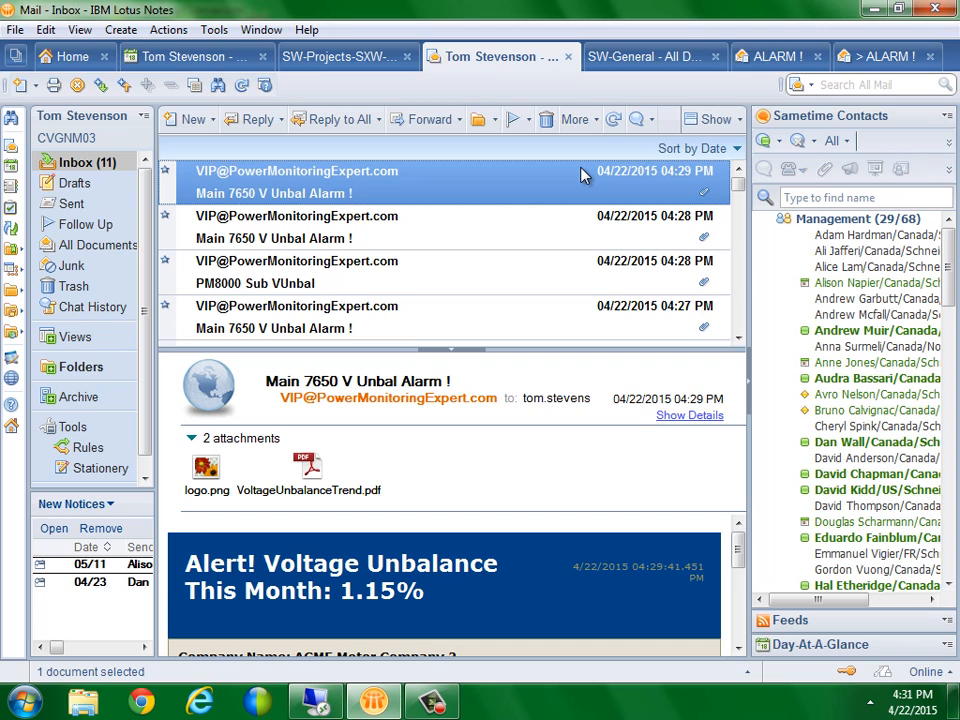
key("Delete")
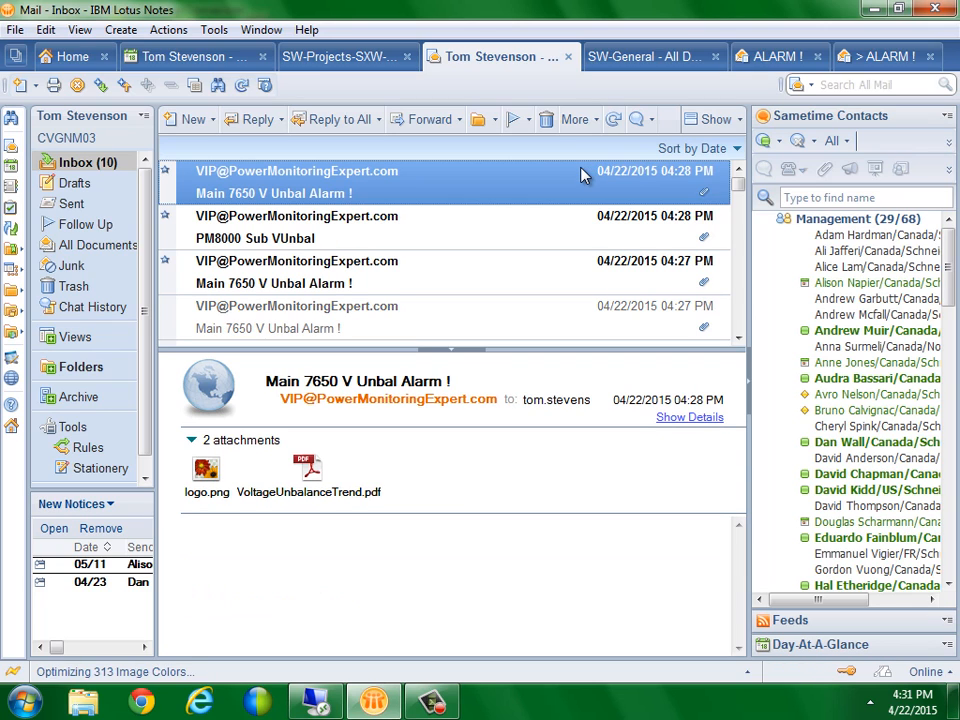
key("Delete")
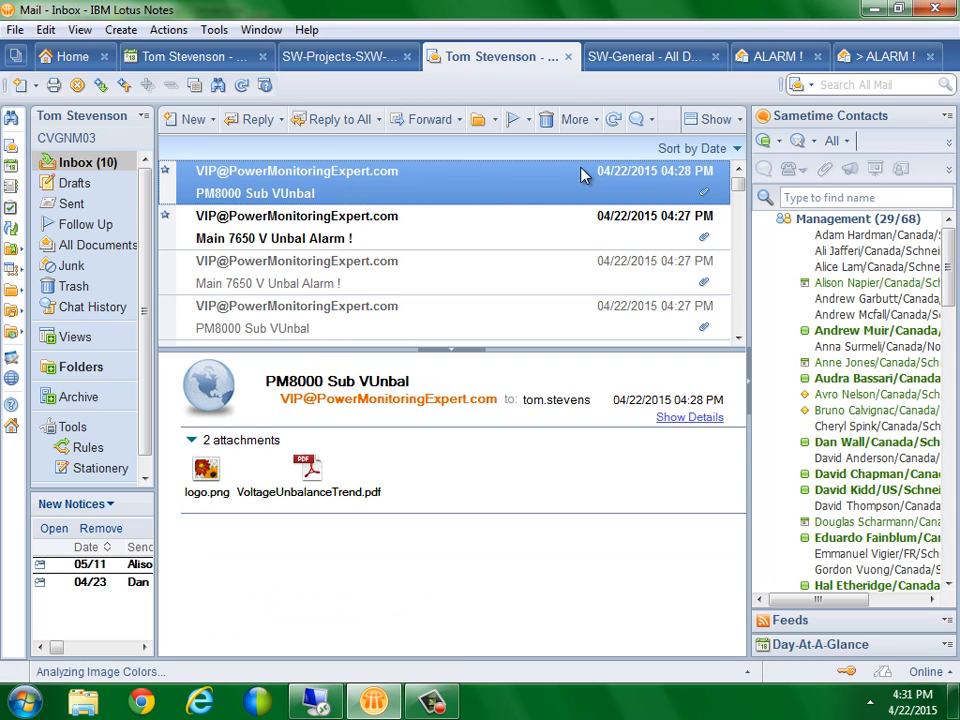
key("Delete")
left_click(580, 175)
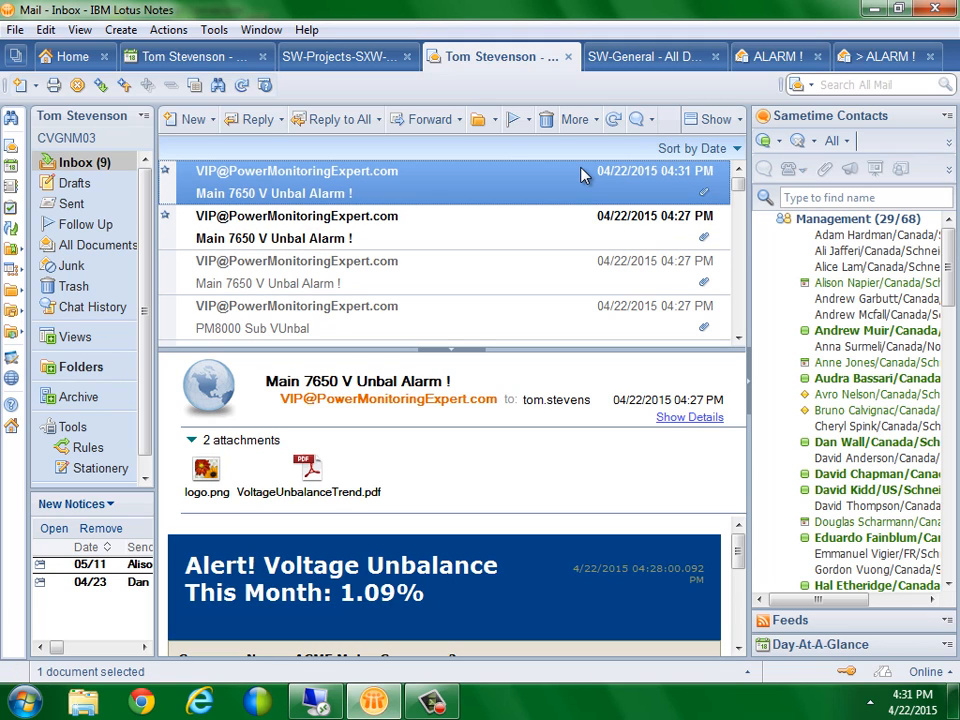
double_click(582, 172)
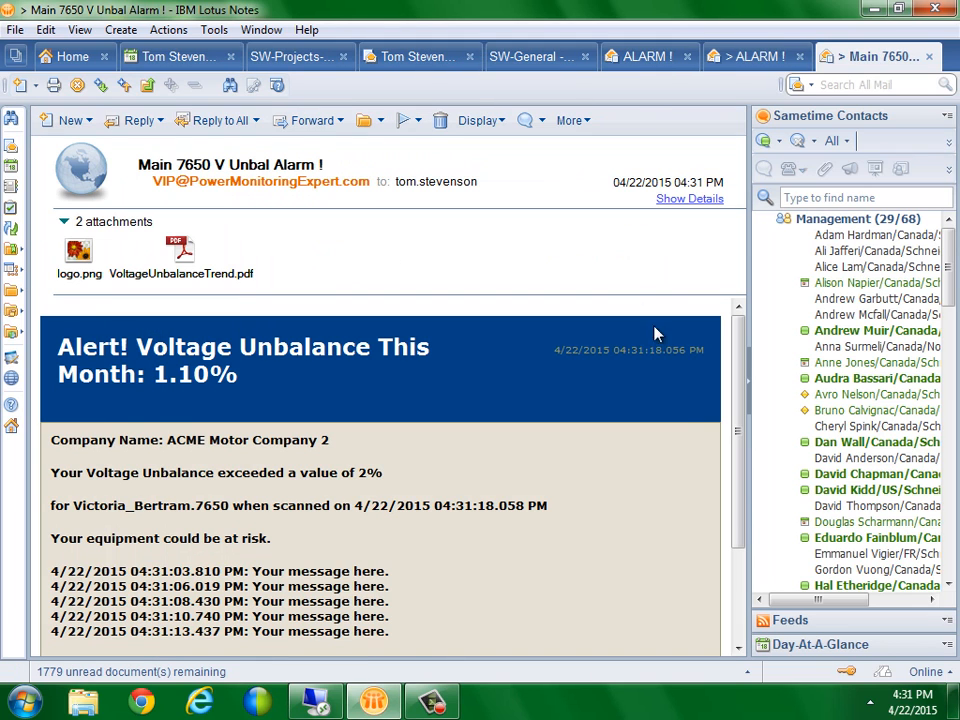
Highlight the alarm email's five timestamped message lines, then return to the remote desktop session
scroll(746, 347, "down", 3)
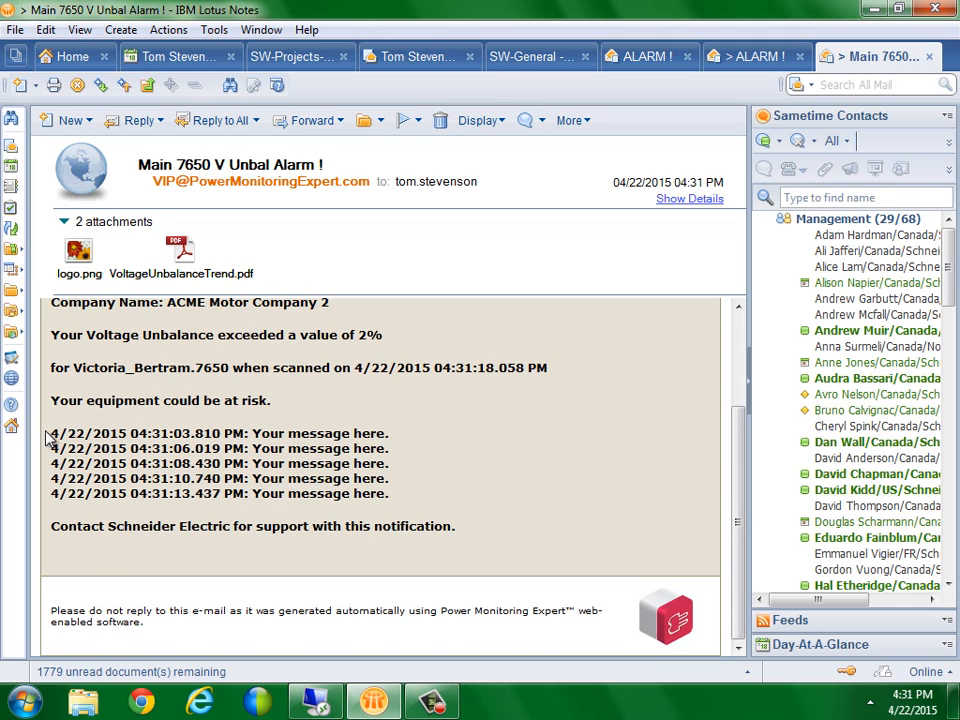
left_click_drag(50, 434, 428, 508)
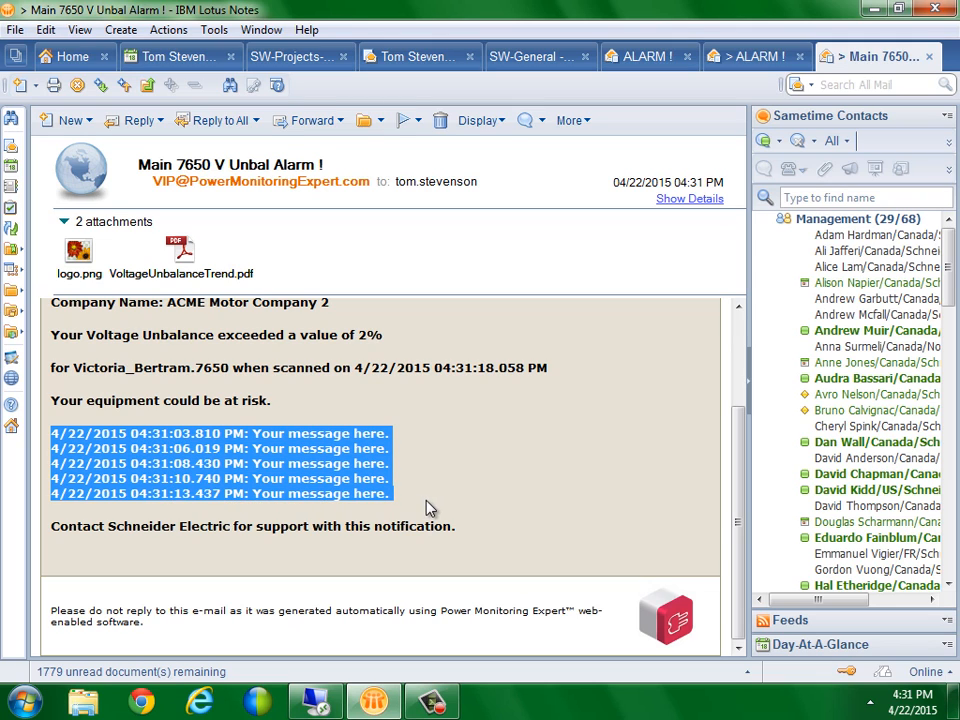
left_click(208, 467)
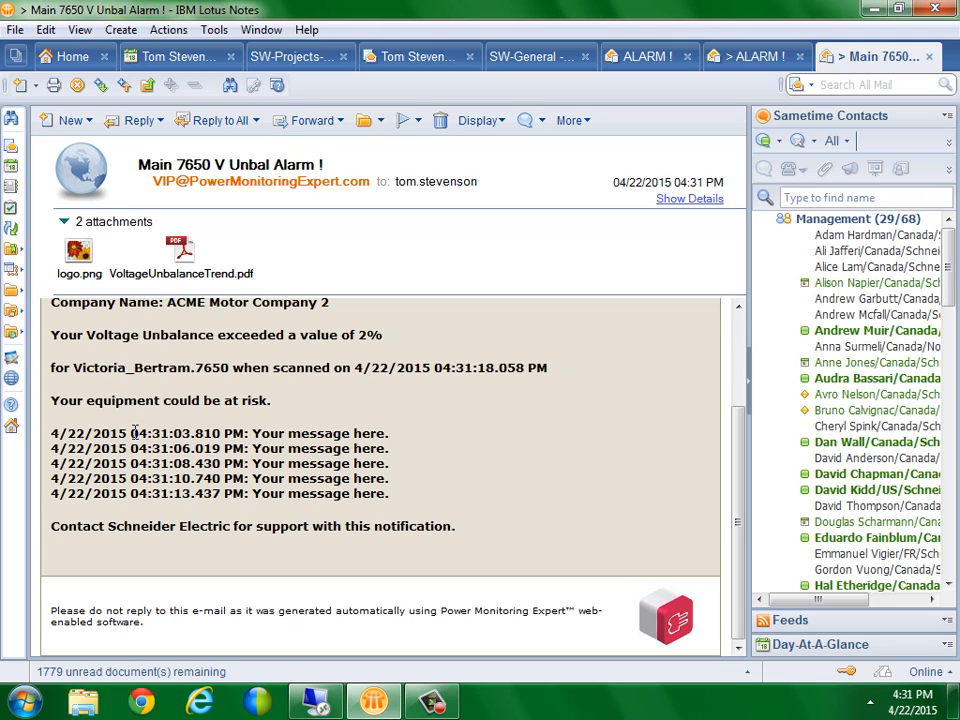
left_click_drag(134, 433, 399, 497)
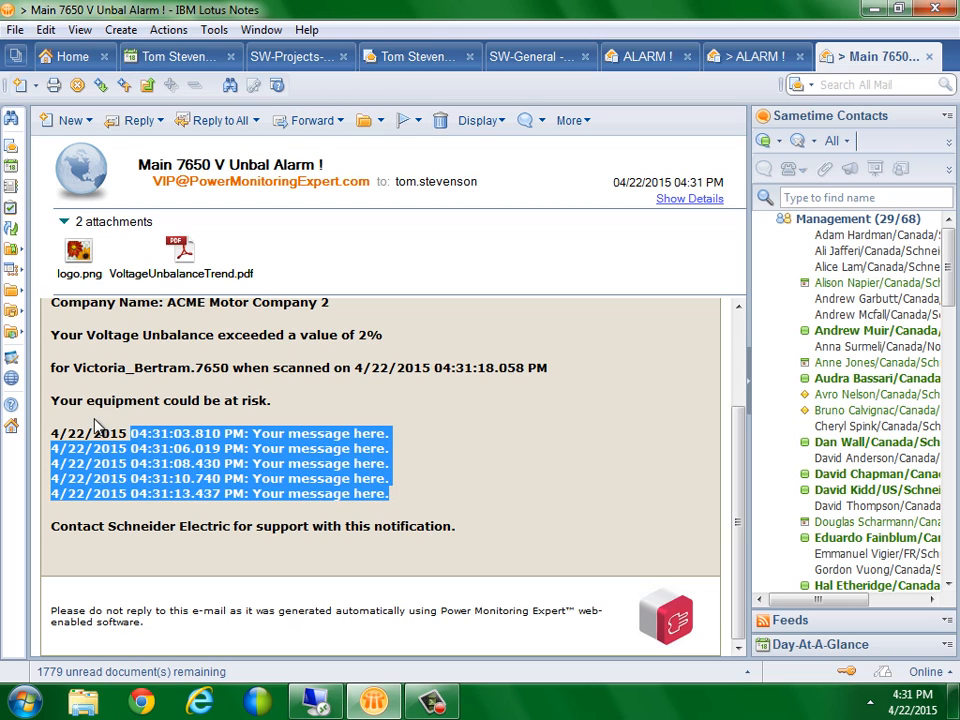
left_click_drag(51, 433, 390, 503)
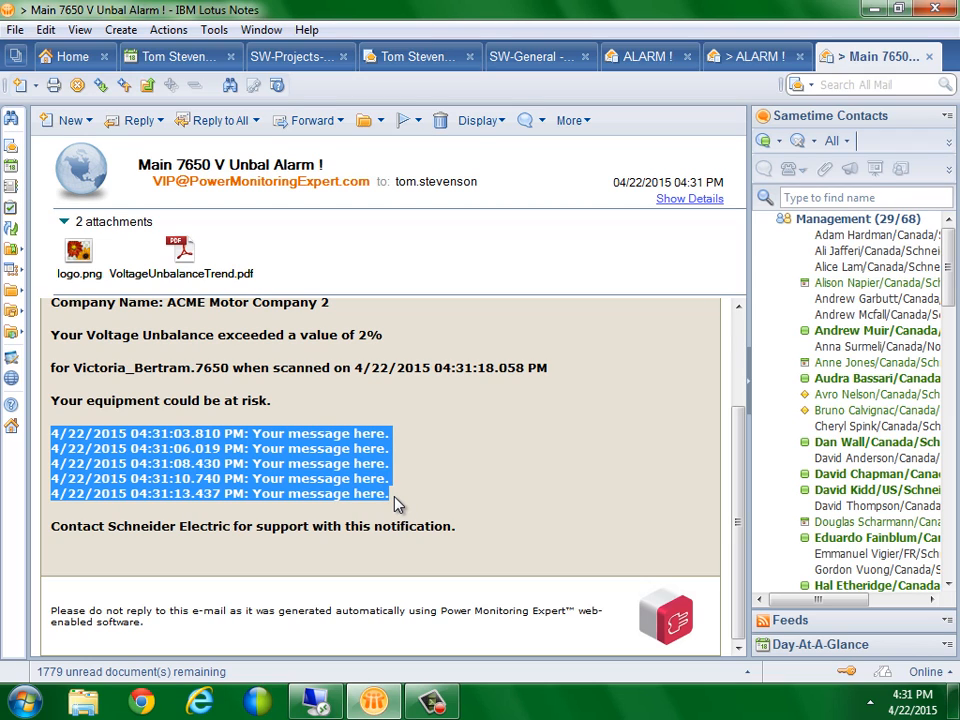
left_click(397, 503)
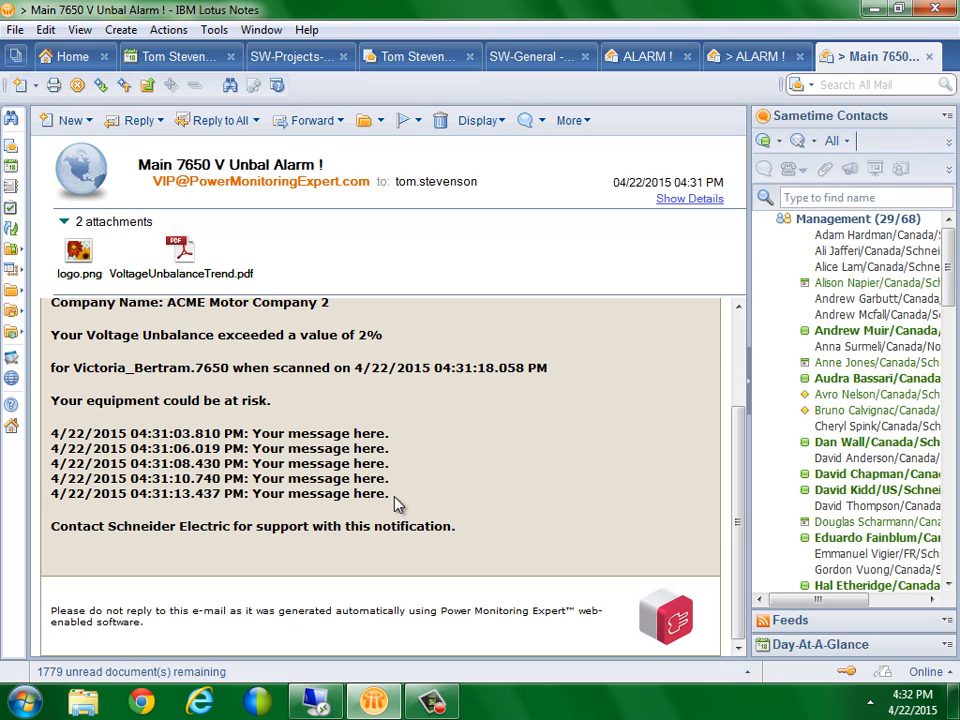
left_click_drag(253, 433, 383, 433)
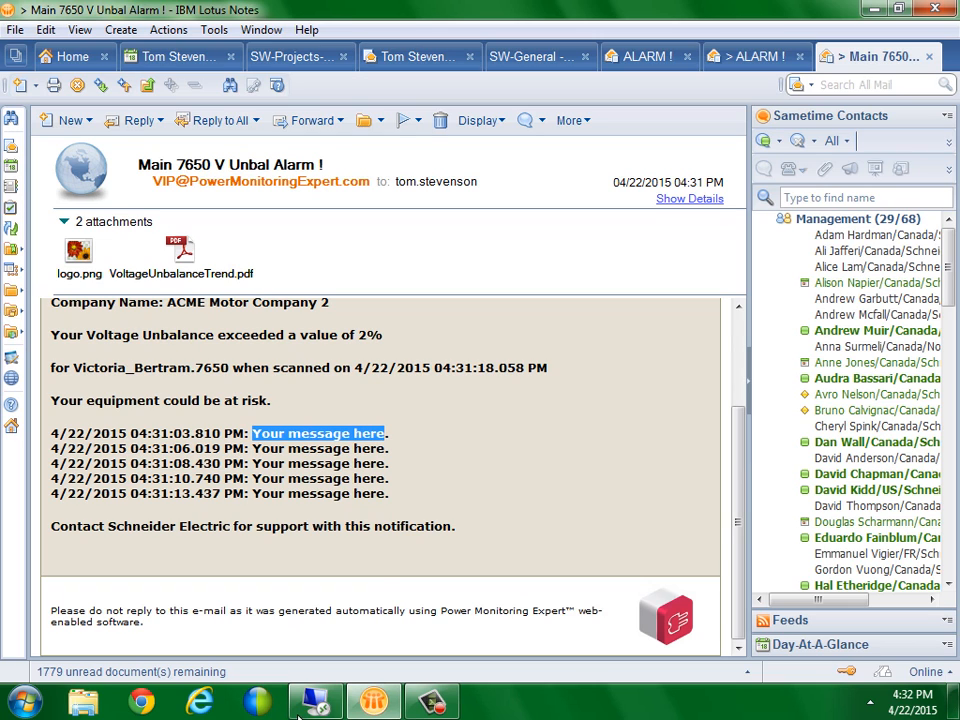
key("alt+Tab")
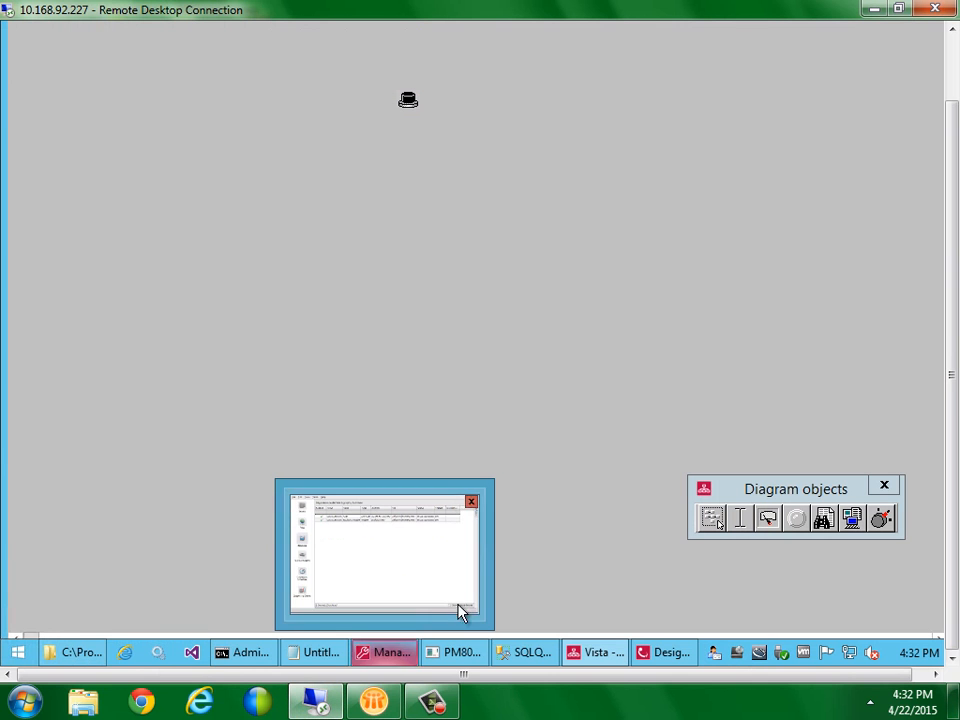
List System Log Events in Management Console and inspect the Email sent and 4:27 time-out failure entries
left_click(387, 657)
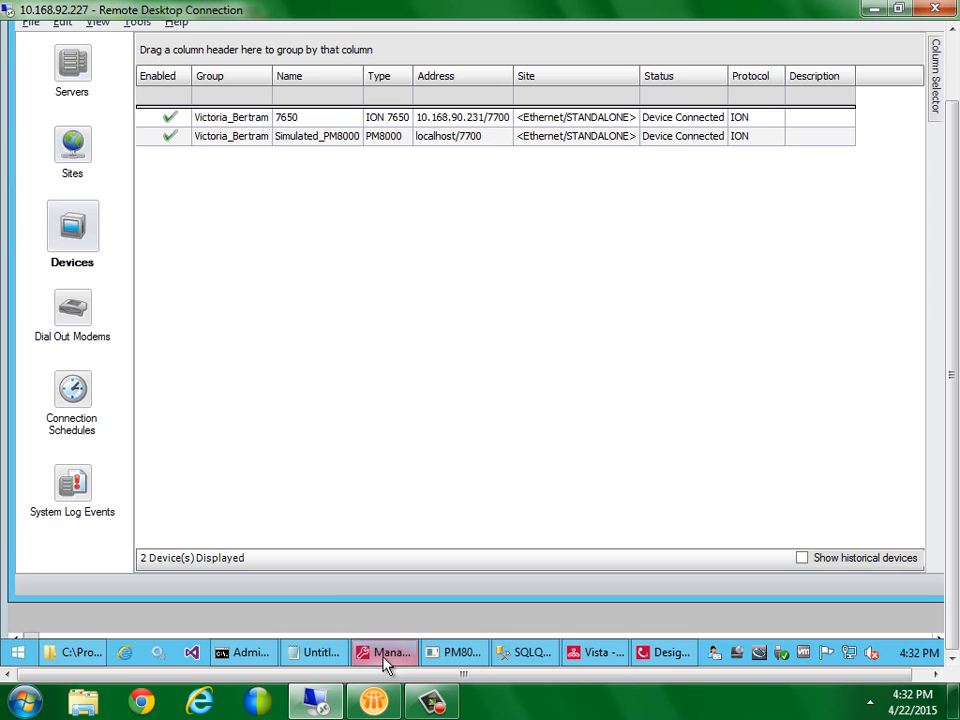
left_click(74, 484)
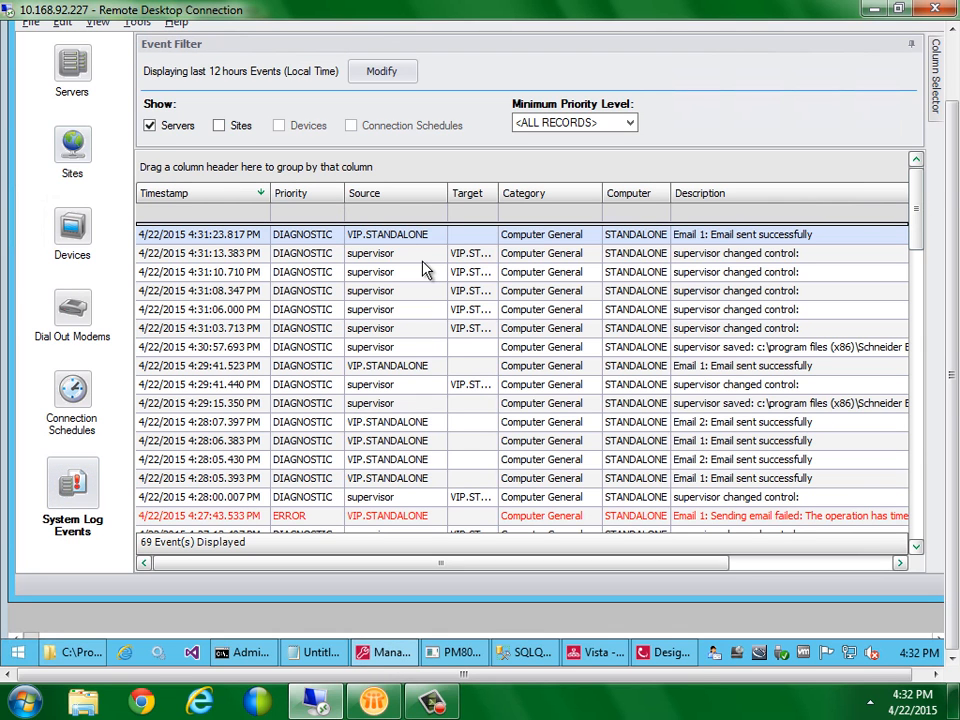
left_click(735, 368)
left_click(488, 440)
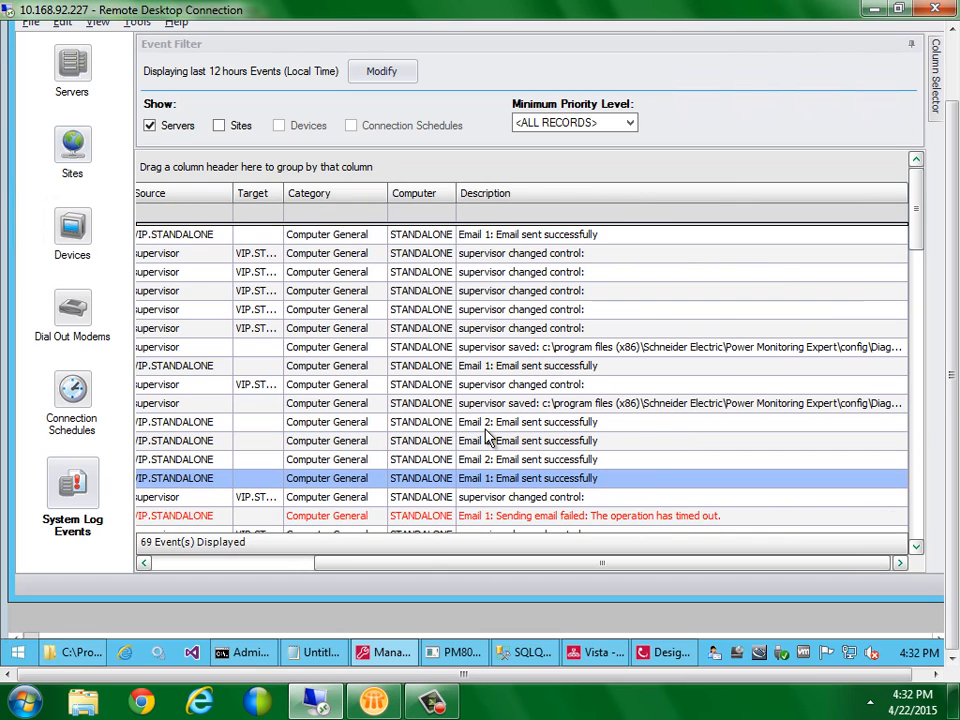
key("Up")
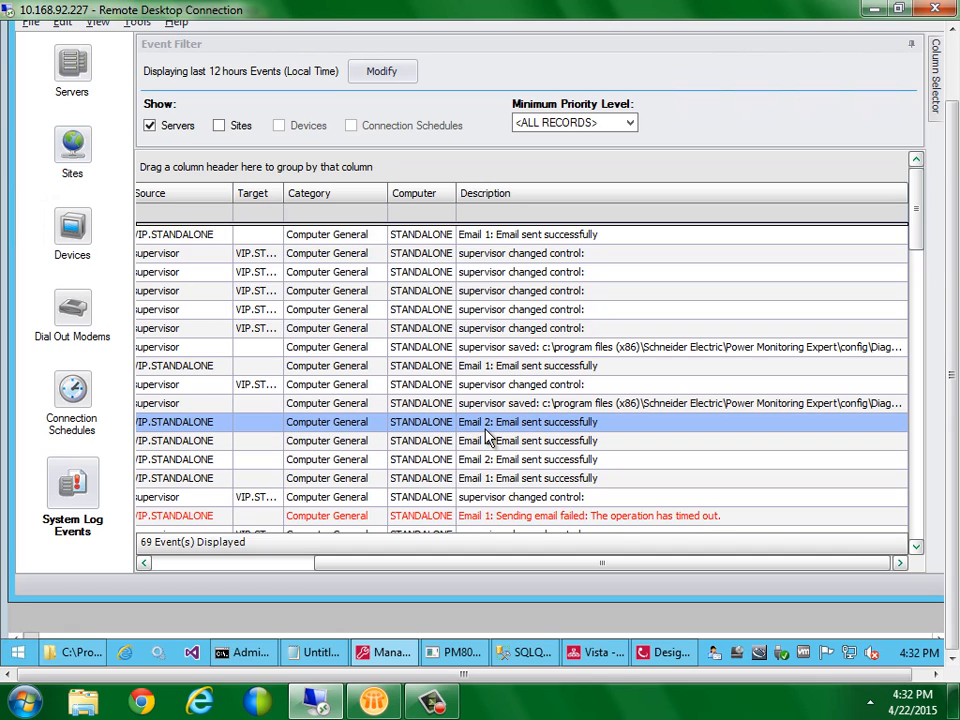
key("Down")
key("Down")
key("Down")
key("Down")
key("Down")
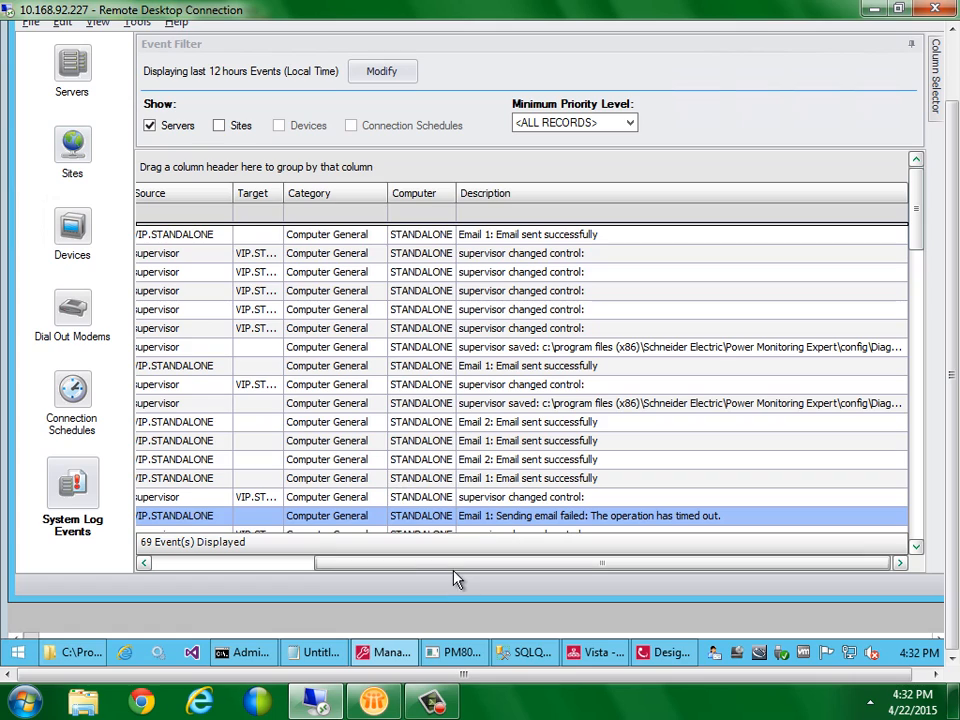
left_click_drag(453, 568, 418, 565)
left_click(915, 546)
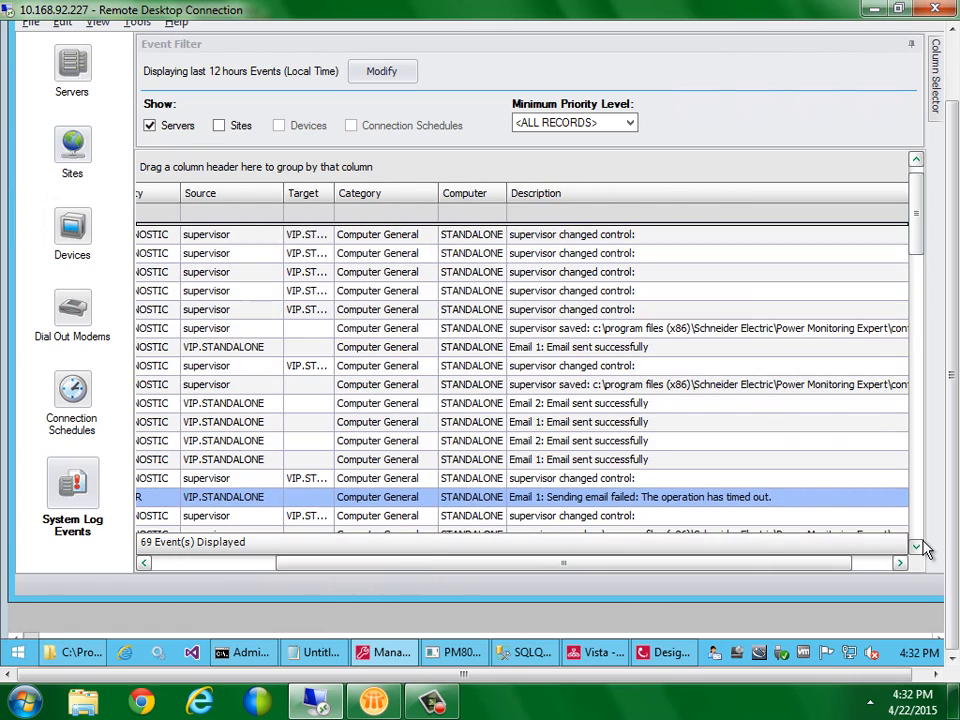
left_click(915, 546)
left_click(915, 546)
left_click(915, 546)
left_click(915, 546)
left_click(915, 546)
left_click(918, 546)
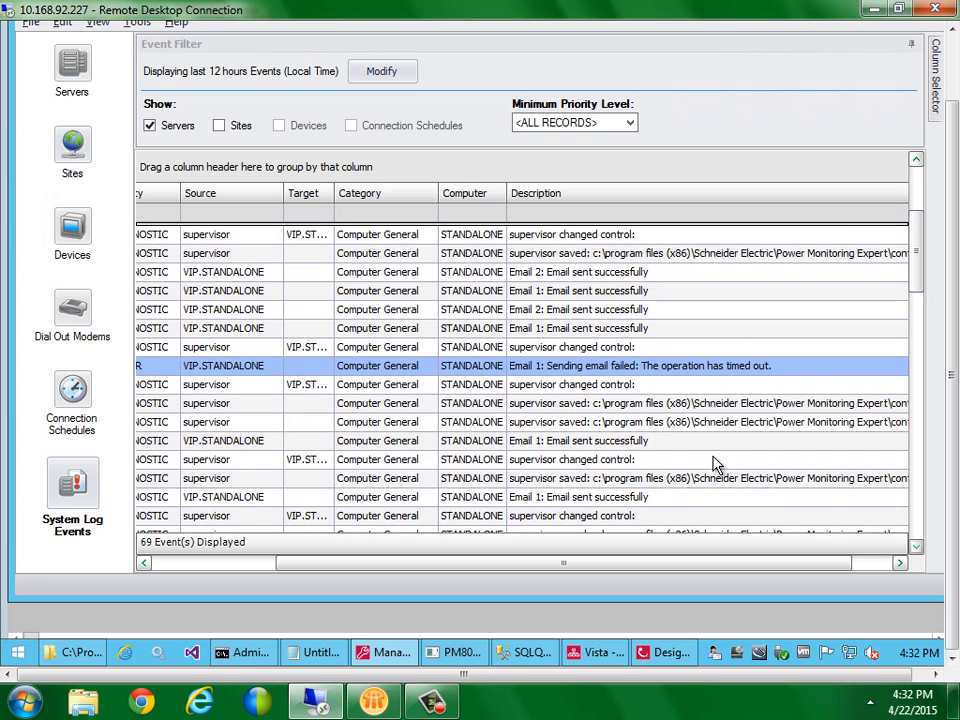
Step through the Email 1 sent successfully entries back to the newest 4:31 PM one
left_click(539, 500)
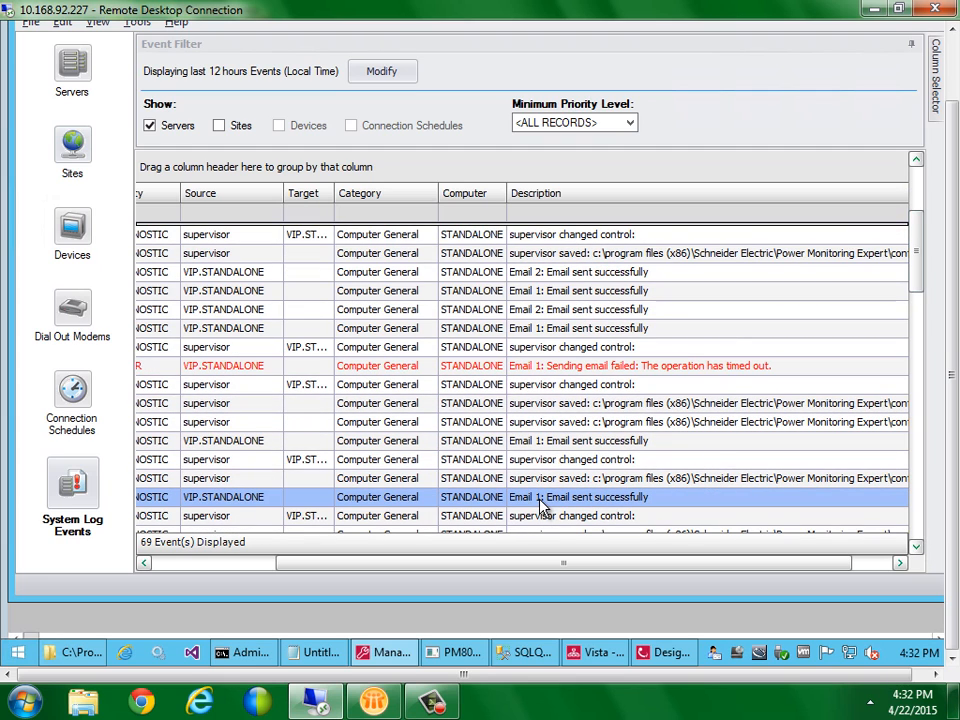
left_click(546, 445)
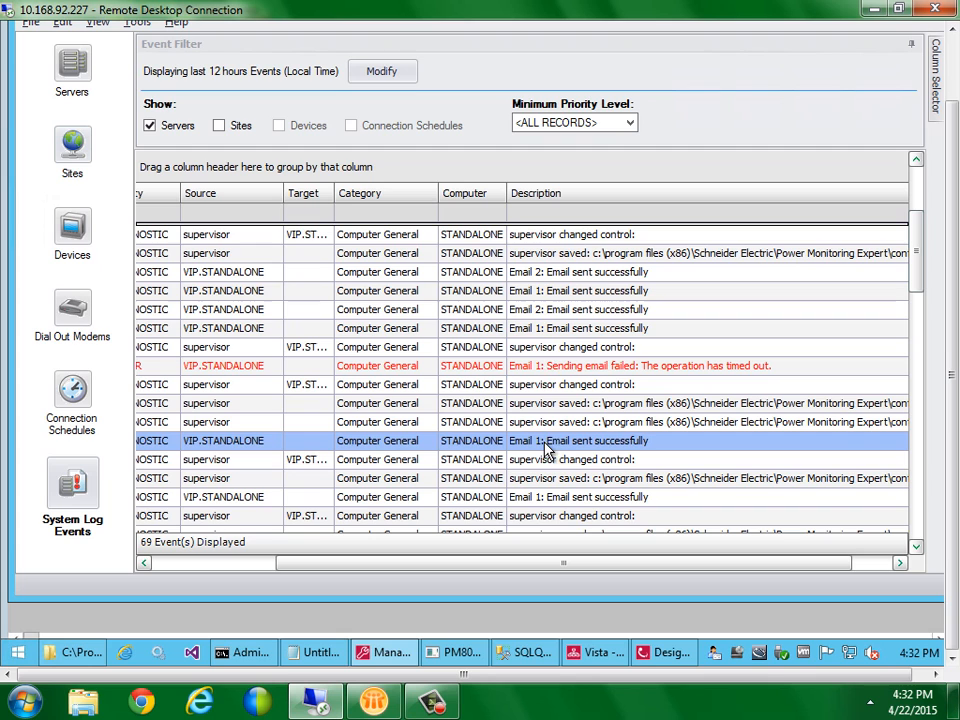
left_click(549, 333)
key("Up")
key("Up")
key("Up")
key("Up")
key("Up")
key("Up")
key("Up")
key("Up")
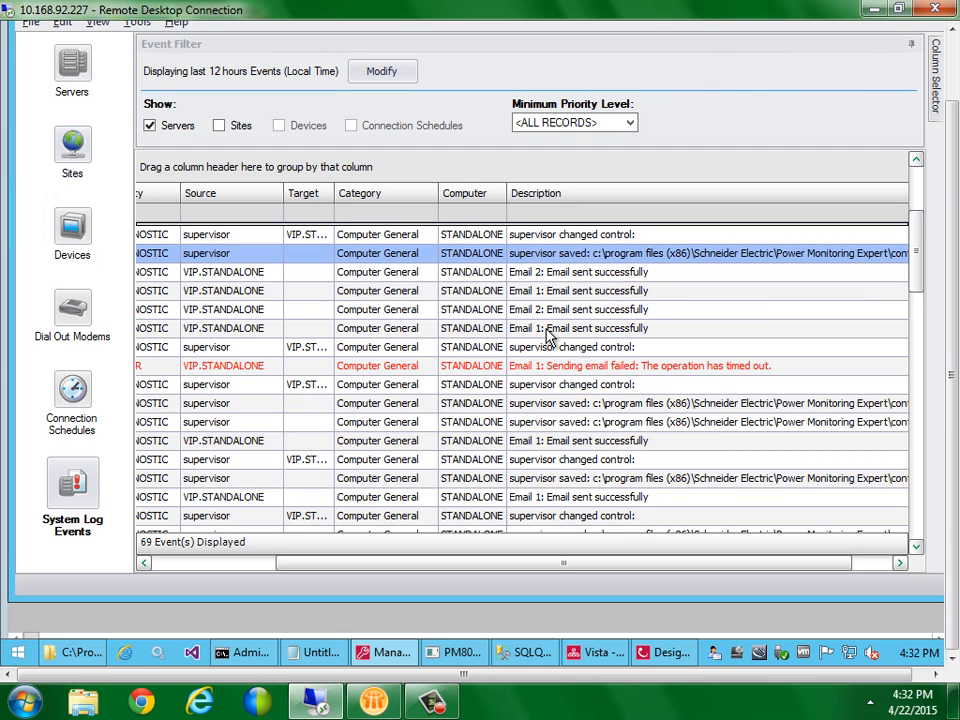
key("Up")
key("Up")
key("Up")
key("Up")
key("Up")
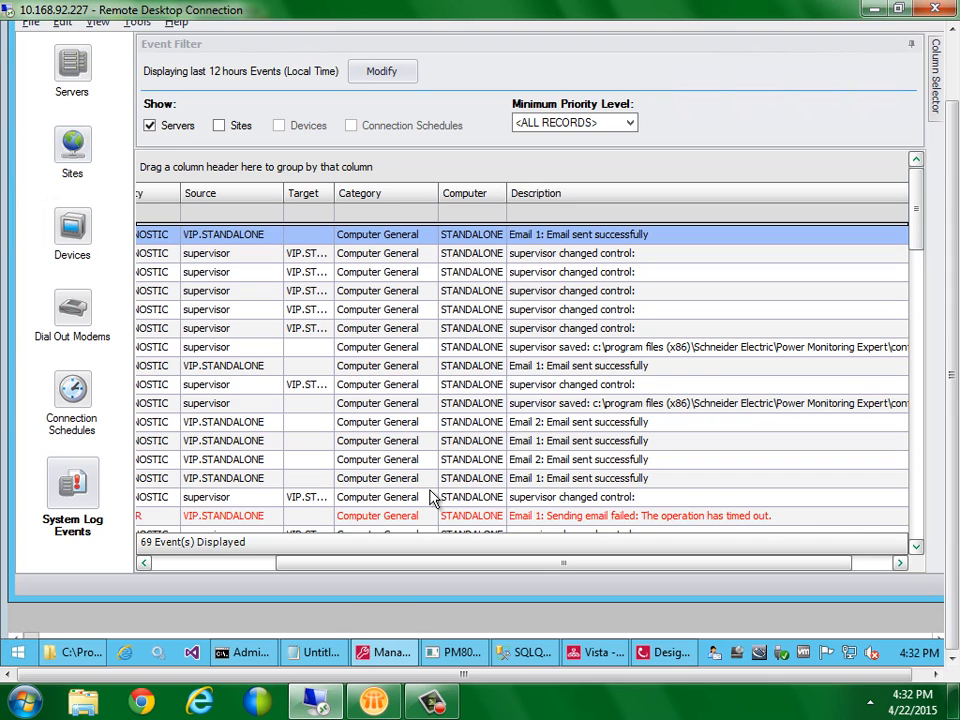
left_click_drag(332, 565, 193, 556)
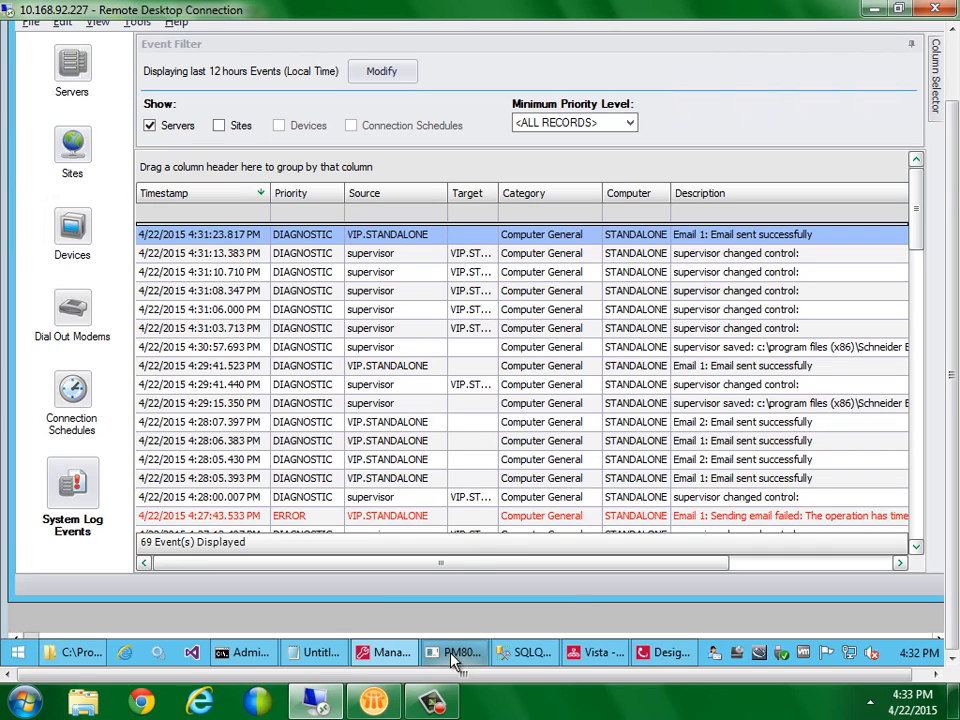
In ION Designer, regroup Ext Pulse 1 beneath Ext String 1 and move Email 1 higher beside them
mouse_move(452, 656)
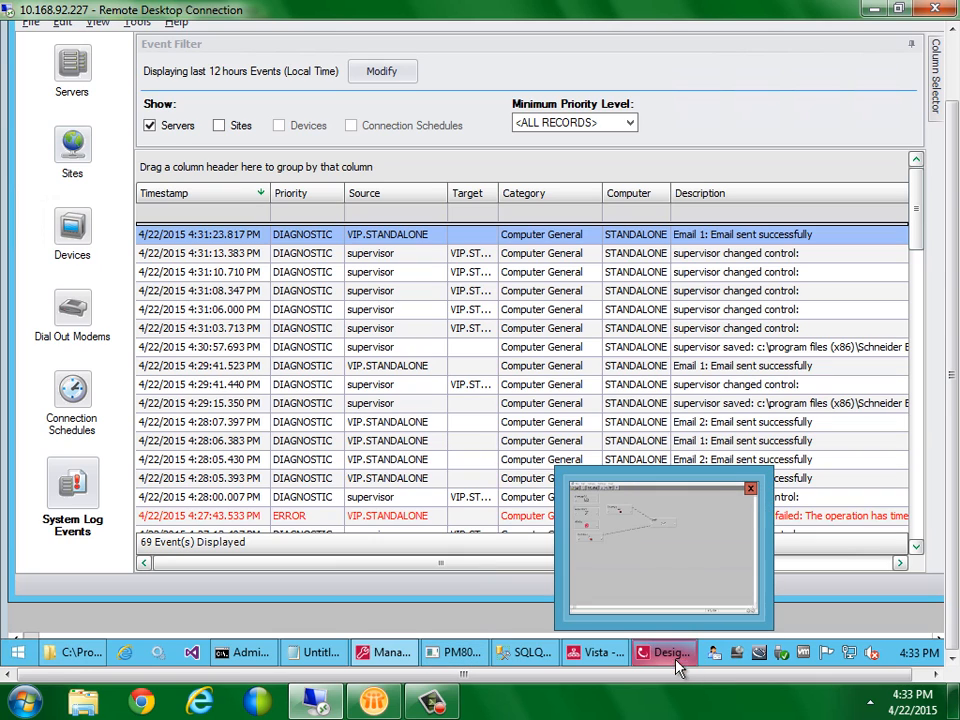
left_click(669, 655)
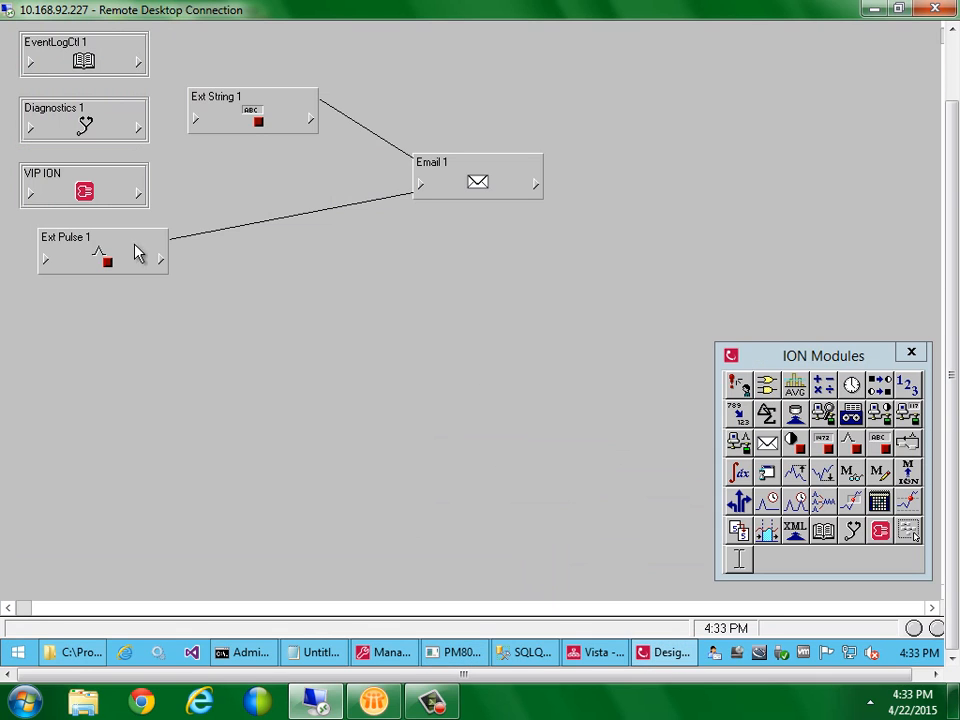
left_click_drag(106, 262, 266, 189)
left_click_drag(441, 184, 432, 155)
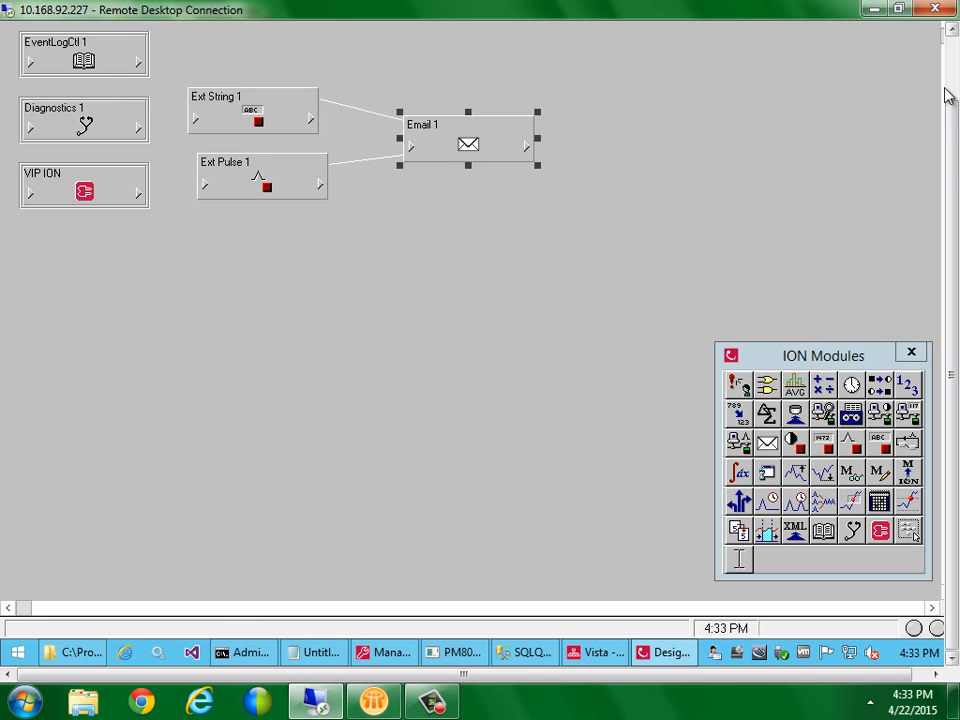
left_click_drag(948, 94, 953, 75)
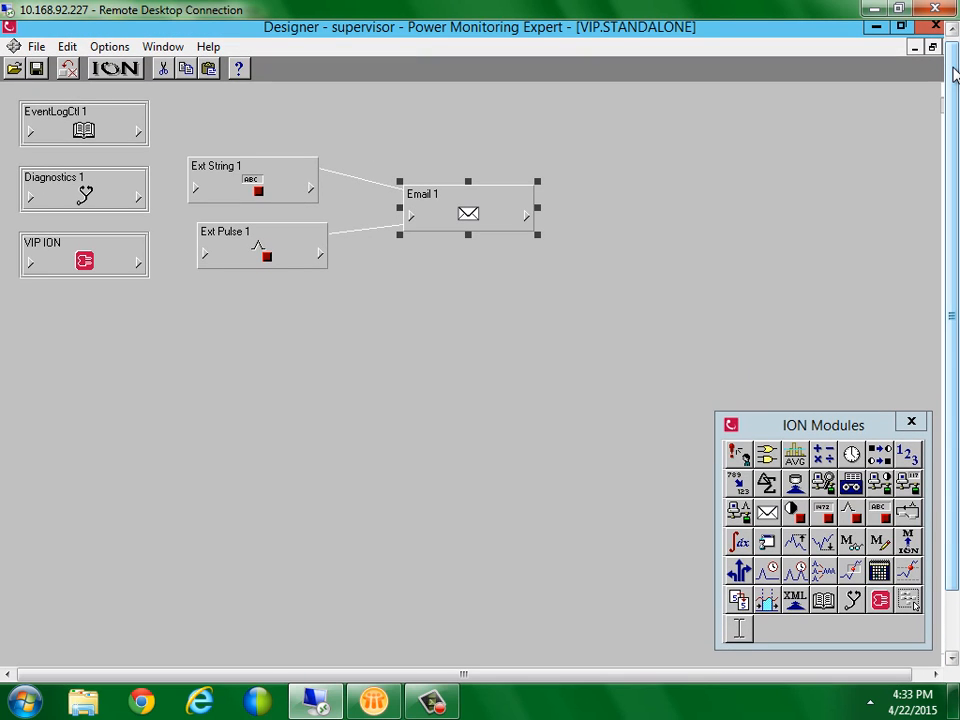